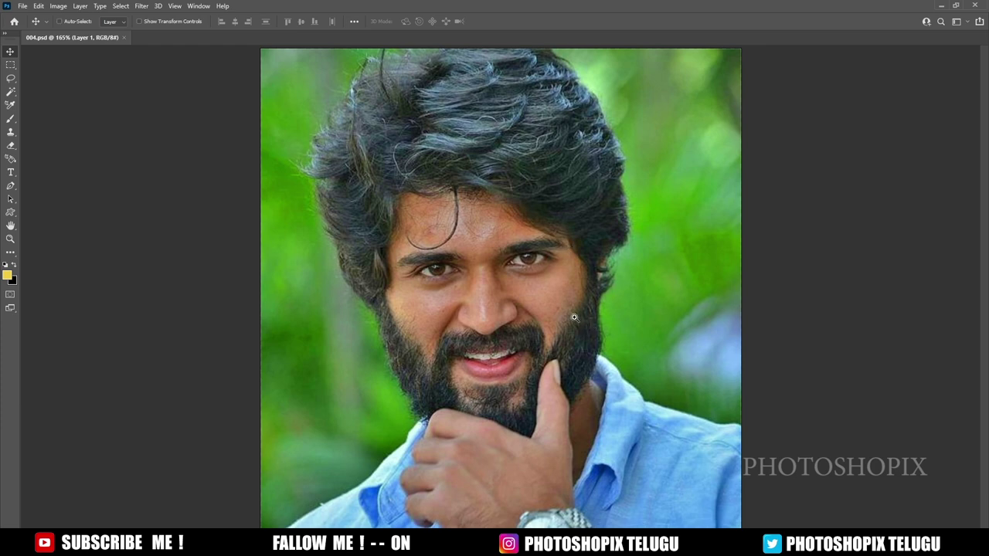
Step: Zoom in and pan around to inspect the bearded man's face closely
{"action": "left_click", "coordinate": [484, 287], "text": "ctrl"}
{"action": "mouse_move", "coordinate": [482, 284]}
{"action": "left_mouse_down"}
{"action": "mouse_move", "coordinate": [485, 342]}
{"action": "mouse_move", "coordinate": [501, 284]}
{"action": "left_mouse_up"}
{"action": "left_click", "coordinate": [468, 311], "text": "ctrl"}
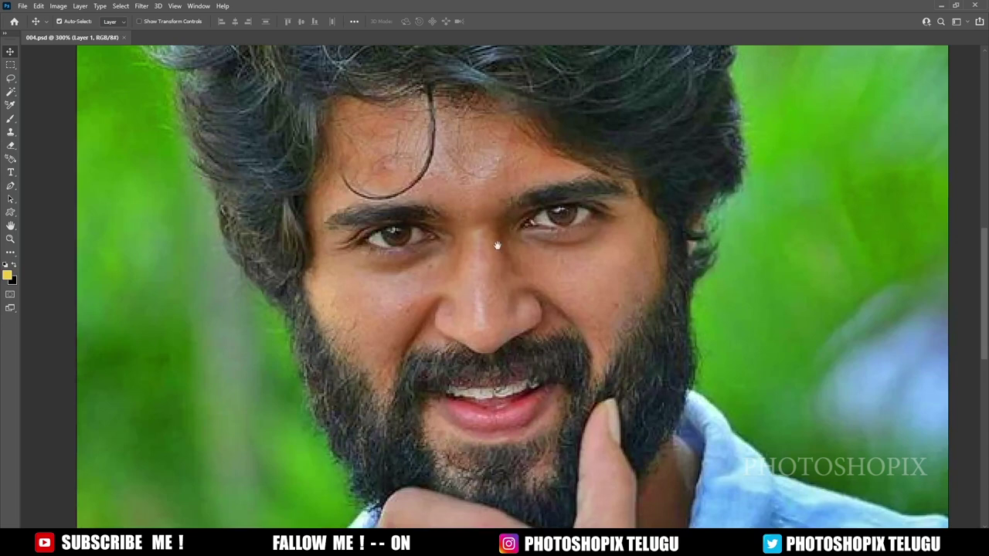
{"action": "left_click", "coordinate": [585, 344], "text": "ctrl"}
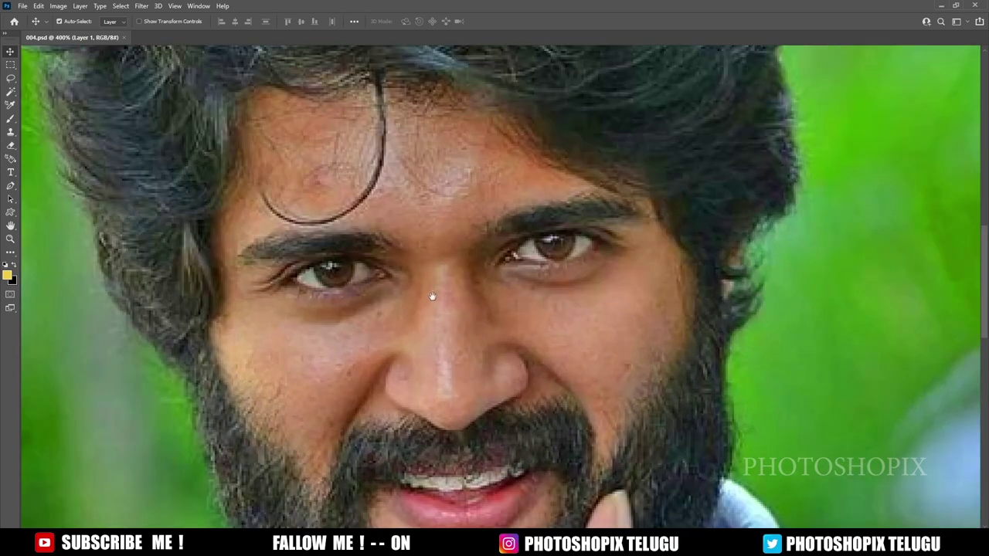
{"action": "left_click_drag", "start_coordinate": [431, 296], "coordinate": [503, 327]}
{"action": "left_click", "coordinate": [503, 326], "text": "alt"}
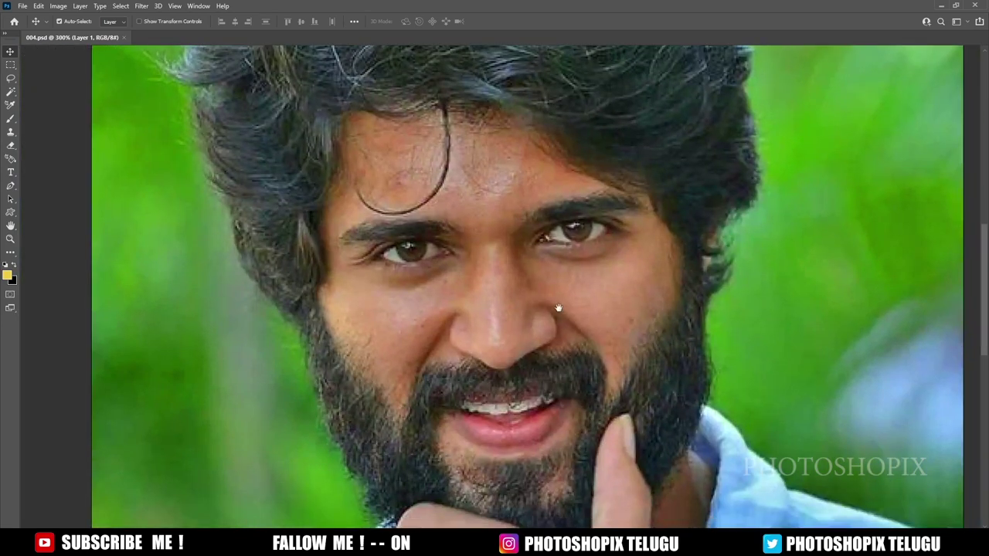
{"action": "left_click", "coordinate": [504, 276], "text": "ctrl"}
{"action": "mouse_move", "coordinate": [505, 283]}
{"action": "left_mouse_down"}
{"action": "mouse_move", "coordinate": [518, 342]}
{"action": "mouse_move", "coordinate": [510, 315]}
{"action": "mouse_move", "coordinate": [524, 322]}
{"action": "left_mouse_up"}
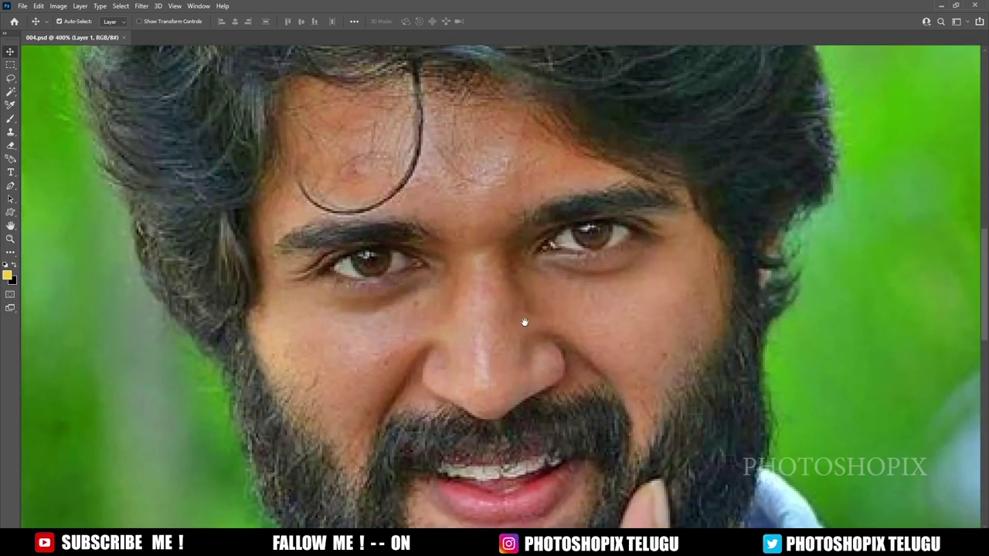
{"action": "left_click_drag", "start_coordinate": [552, 272], "coordinate": [530, 302]}
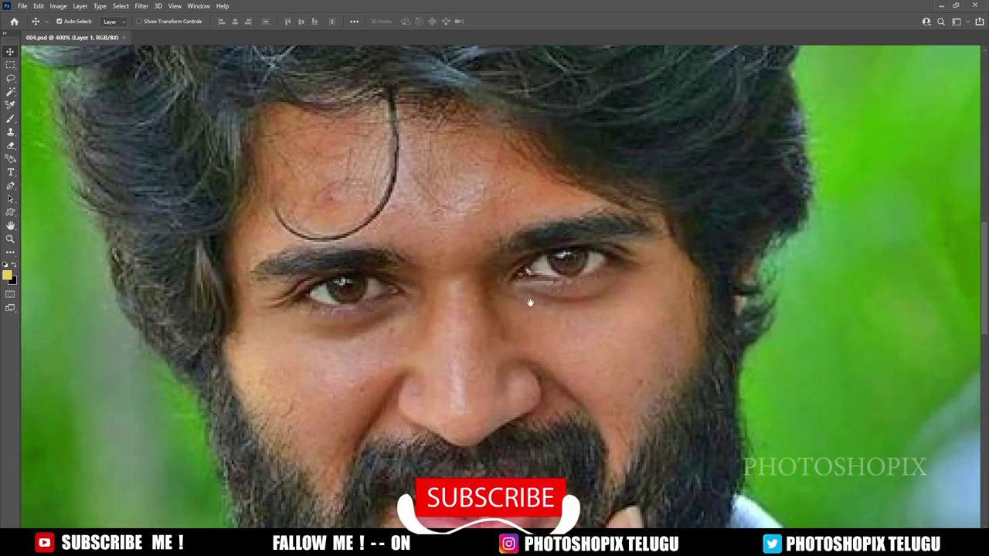
Step: Zoom out to the whole photo, back in on the face, and show the Layers panel
{"action": "scroll", "coordinate": [506, 381], "scroll_direction": "down", "scroll_amount": 2}
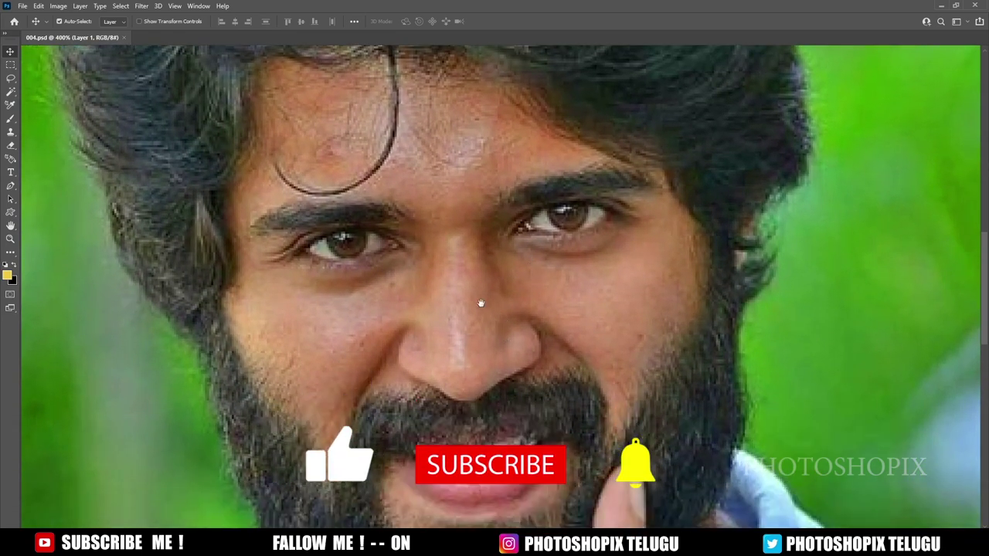
{"action": "key", "text": "ctrl+minus"}
{"action": "key", "text": "ctrl+minus"}
{"action": "key", "text": "ctrl+minus"}
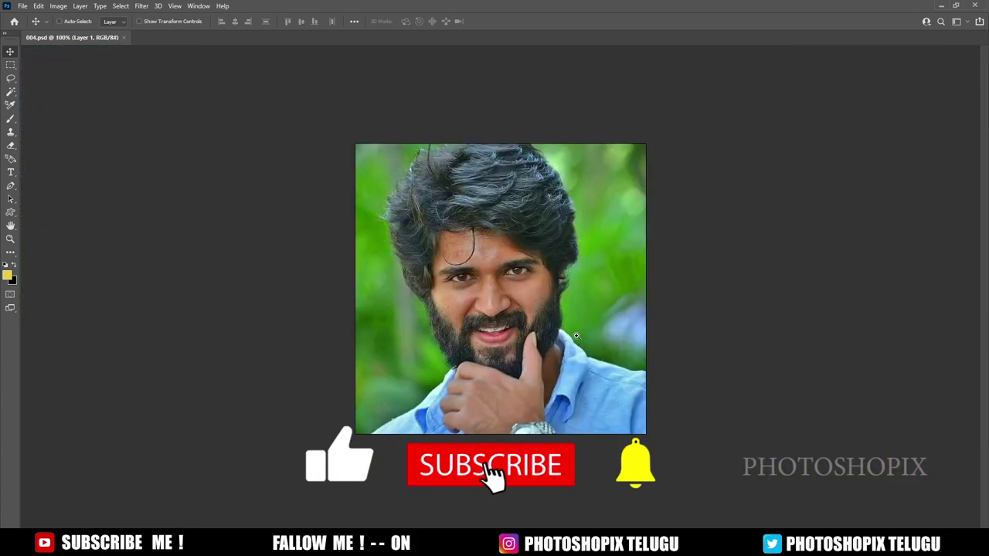
{"action": "key", "text": "ctrl+plus"}
{"action": "key", "text": "ctrl+plus"}
{"action": "key", "text": "F7"}
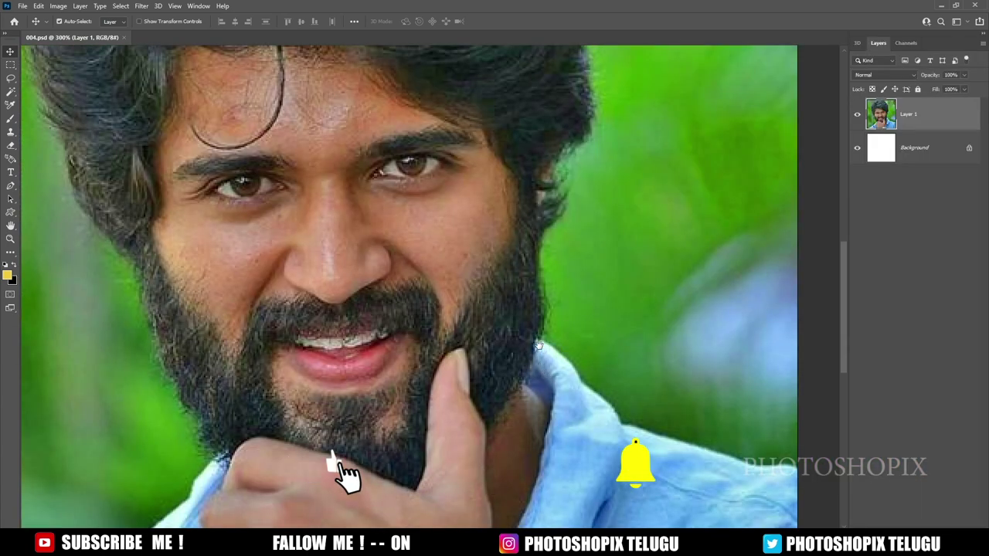
Step: With the Pen tool, trace anchors along the shirt collar, shoulders and bottom image edge
{"action": "scroll", "coordinate": [533, 340], "scroll_direction": "up", "scroll_amount": 1}
{"action": "scroll", "coordinate": [510, 317], "scroll_direction": "up", "scroll_amount": 1}
{"action": "key", "text": "p"}
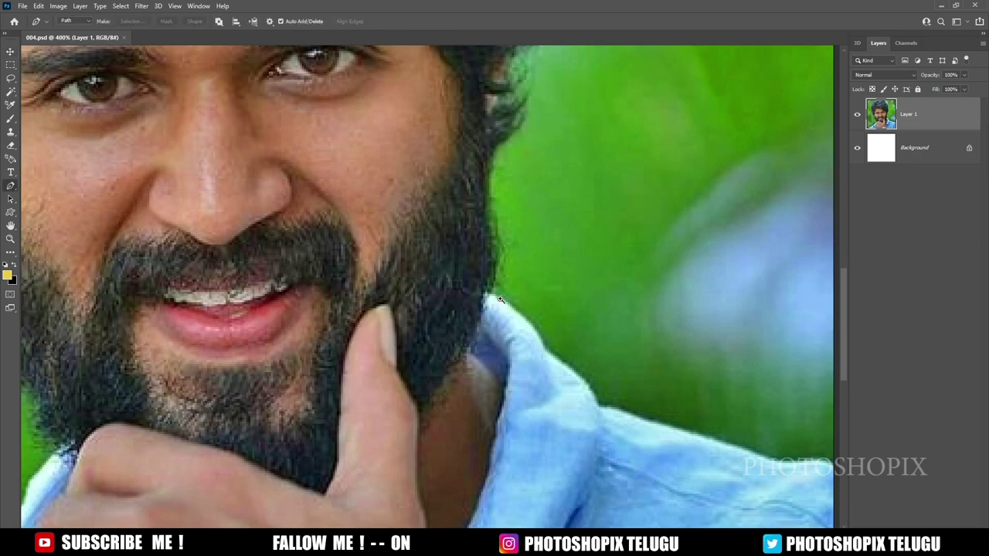
{"action": "scroll", "coordinate": [498, 308], "scroll_direction": "up", "scroll_amount": 1}
{"action": "left_click", "coordinate": [484, 301]}
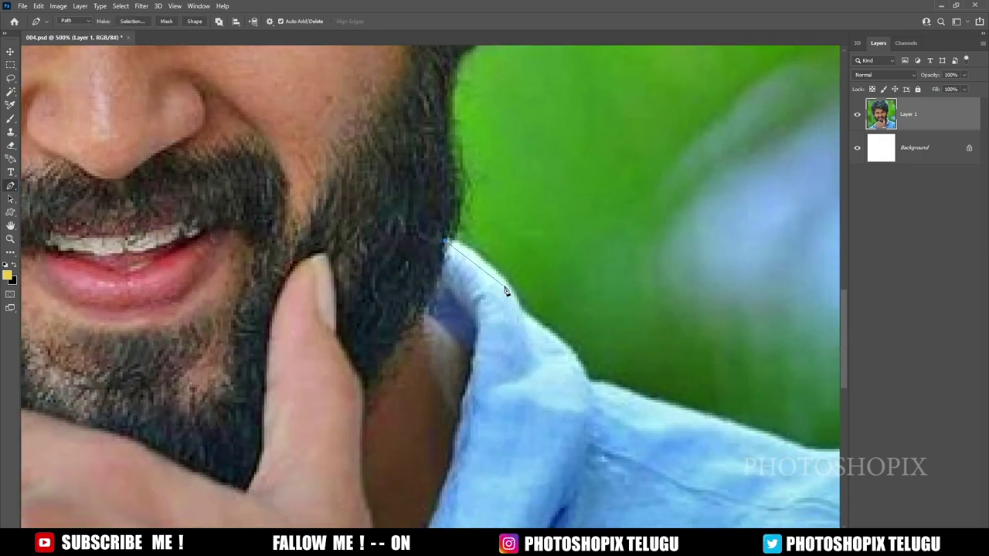
{"action": "left_click", "coordinate": [528, 319]}
{"action": "left_click", "coordinate": [508, 291]}
{"action": "scroll", "coordinate": [515, 294], "scroll_direction": "right", "scroll_amount": 3}
{"action": "scroll", "coordinate": [522, 294], "scroll_direction": "down", "scroll_amount": 1}
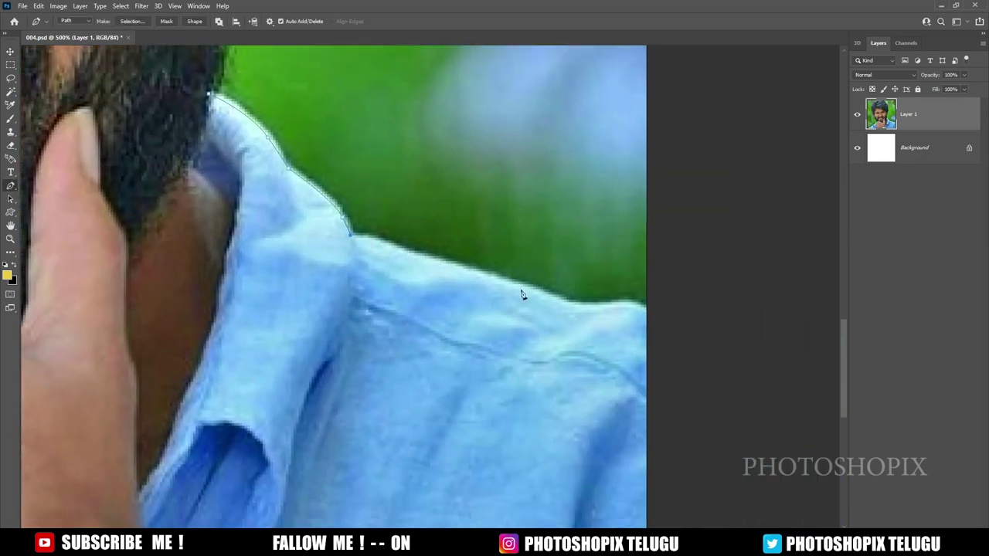
{"action": "left_click", "coordinate": [601, 309]}
{"action": "scroll", "coordinate": [618, 305], "scroll_direction": "right", "scroll_amount": 1}
{"action": "left_click", "coordinate": [645, 306]}
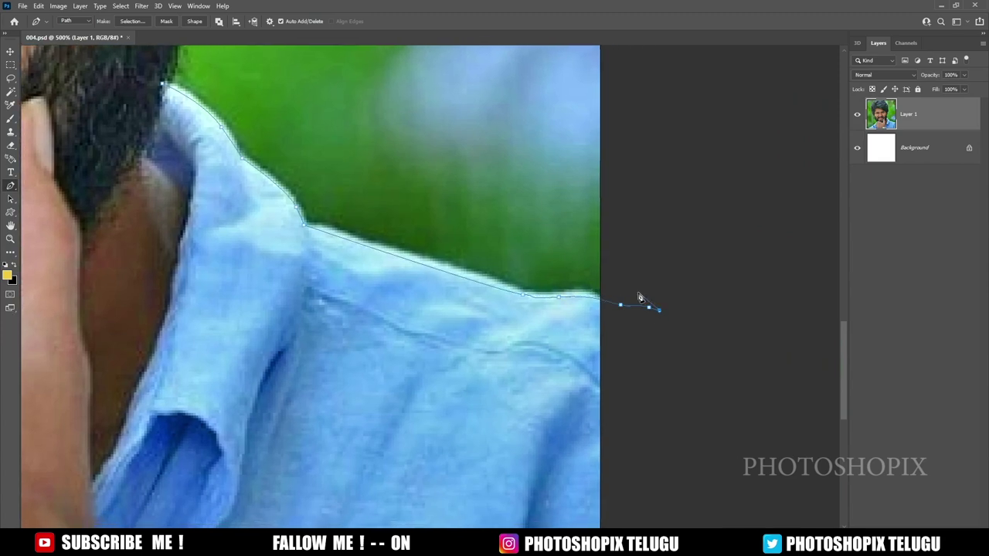
{"action": "scroll", "coordinate": [638, 304], "scroll_direction": "down", "scroll_amount": 4}
{"action": "left_click", "coordinate": [602, 459]}
{"action": "mouse_move", "coordinate": [433, 476]}
{"action": "left_mouse_down"}
{"action": "mouse_move", "coordinate": [332, 479]}
{"action": "mouse_move", "coordinate": [288, 460]}
{"action": "left_mouse_up"}
{"action": "scroll", "coordinate": [478, 432], "scroll_direction": "up", "scroll_amount": 4}
{"action": "left_click_drag", "start_coordinate": [478, 433], "coordinate": [743, 465]}
{"action": "left_click", "coordinate": [336, 384]}
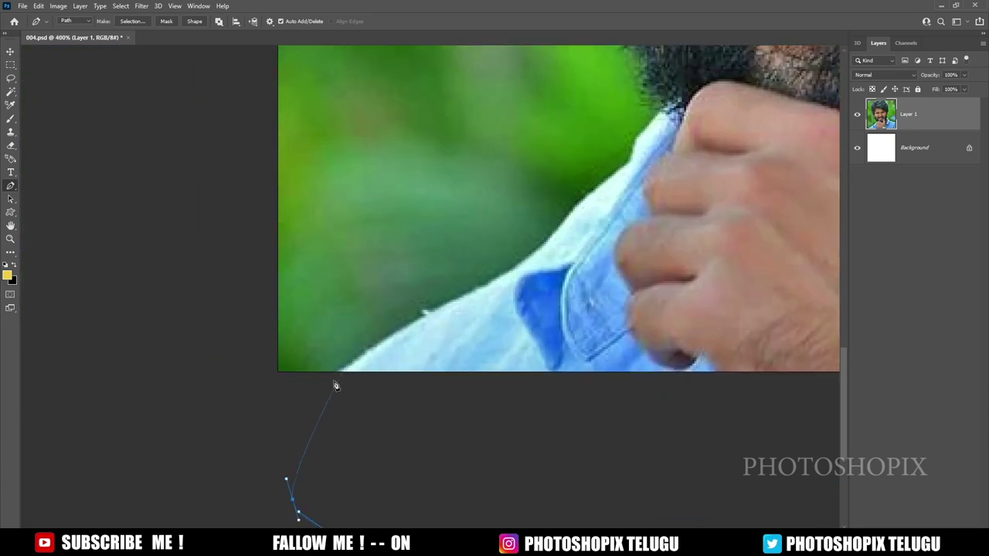
{"action": "scroll", "coordinate": [445, 347], "scroll_direction": "up", "scroll_amount": 1}
{"action": "left_click", "coordinate": [444, 348]}
{"action": "left_click", "coordinate": [493, 307]}
{"action": "scroll", "coordinate": [492, 308], "scroll_direction": "up", "scroll_amount": 1}
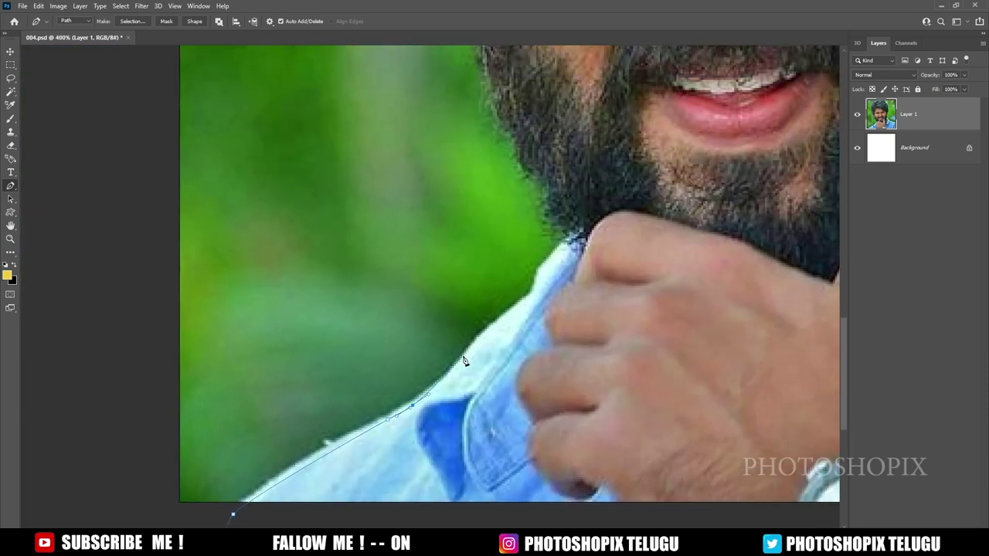
{"action": "left_click", "coordinate": [484, 334]}
{"action": "scroll", "coordinate": [499, 316], "scroll_direction": "up", "scroll_amount": 1}
{"action": "left_click", "coordinate": [542, 276]}
Step: Continue the path over the top of the man's hair
{"action": "scroll", "coordinate": [545, 276], "scroll_direction": "up", "scroll_amount": 1}
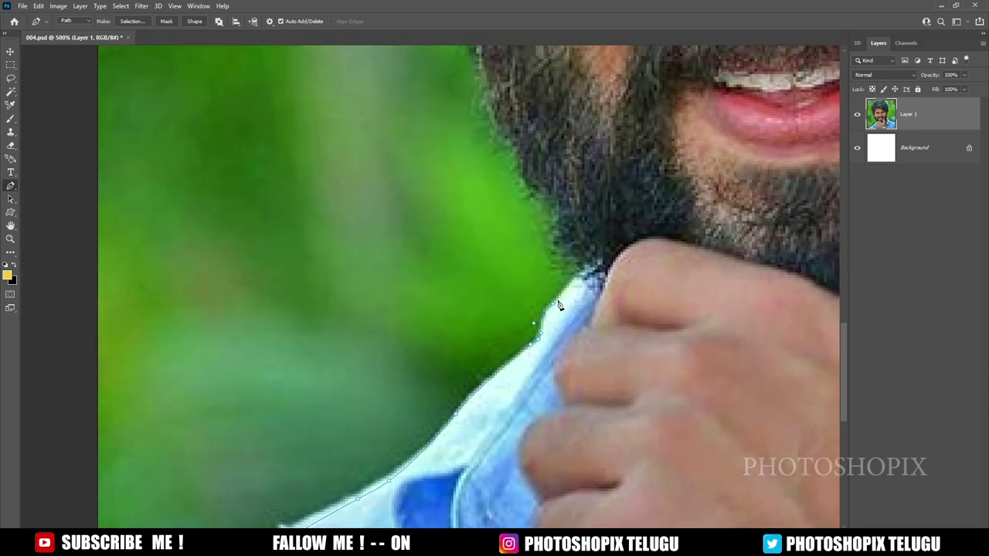
{"action": "scroll", "coordinate": [558, 302], "scroll_direction": "up", "scroll_amount": 1}
{"action": "scroll", "coordinate": [556, 299], "scroll_direction": "up", "scroll_amount": 1}
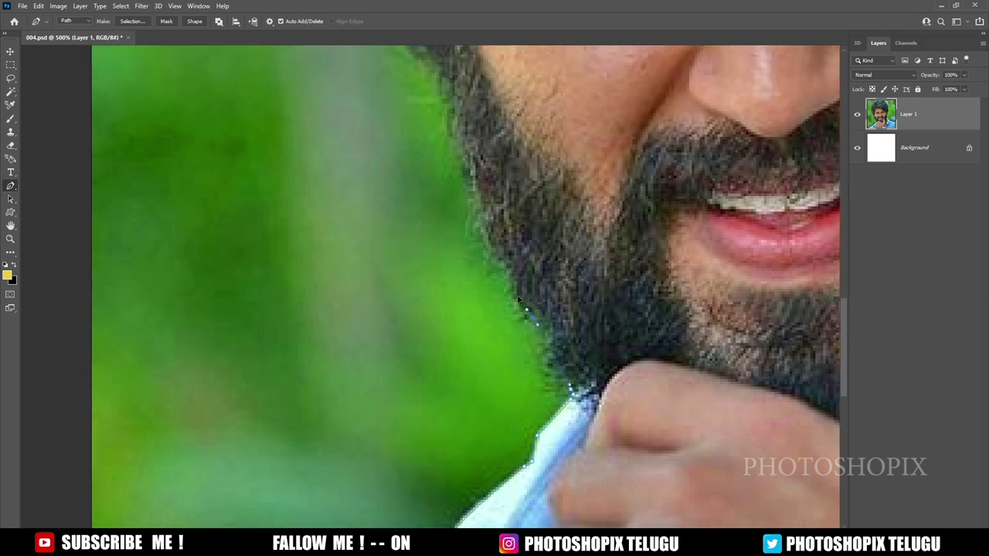
{"action": "scroll", "coordinate": [525, 324], "scroll_direction": "up", "scroll_amount": 2}
{"action": "scroll", "coordinate": [497, 258], "scroll_direction": "up", "scroll_amount": 2}
{"action": "scroll", "coordinate": [466, 342], "scroll_direction": "up", "scroll_amount": 1}
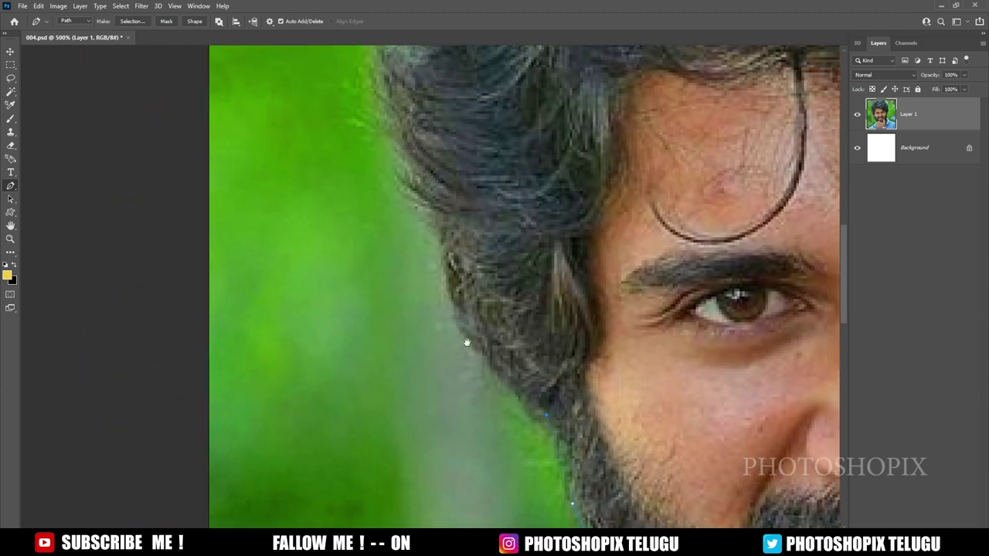
{"action": "scroll", "coordinate": [466, 343], "scroll_direction": "up", "scroll_amount": 1}
{"action": "scroll", "coordinate": [468, 342], "scroll_direction": "up", "scroll_amount": 1}
{"action": "scroll", "coordinate": [472, 342], "scroll_direction": "up", "scroll_amount": 2}
{"action": "scroll", "coordinate": [476, 342], "scroll_direction": "up", "scroll_amount": 1}
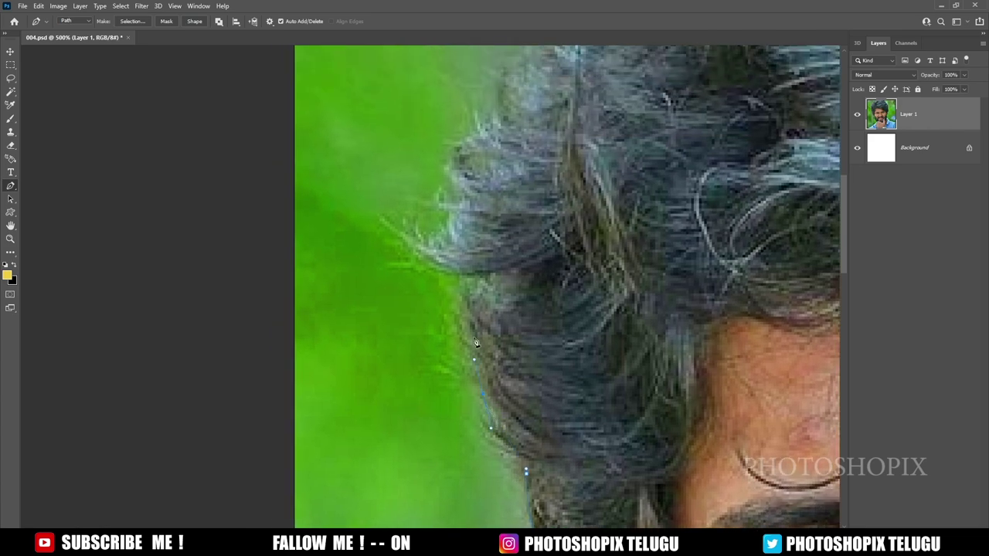
{"action": "scroll", "coordinate": [475, 343], "scroll_direction": "up", "scroll_amount": 1}
{"action": "scroll", "coordinate": [491, 326], "scroll_direction": "up", "scroll_amount": 2}
{"action": "scroll", "coordinate": [477, 389], "scroll_direction": "up", "scroll_amount": 1}
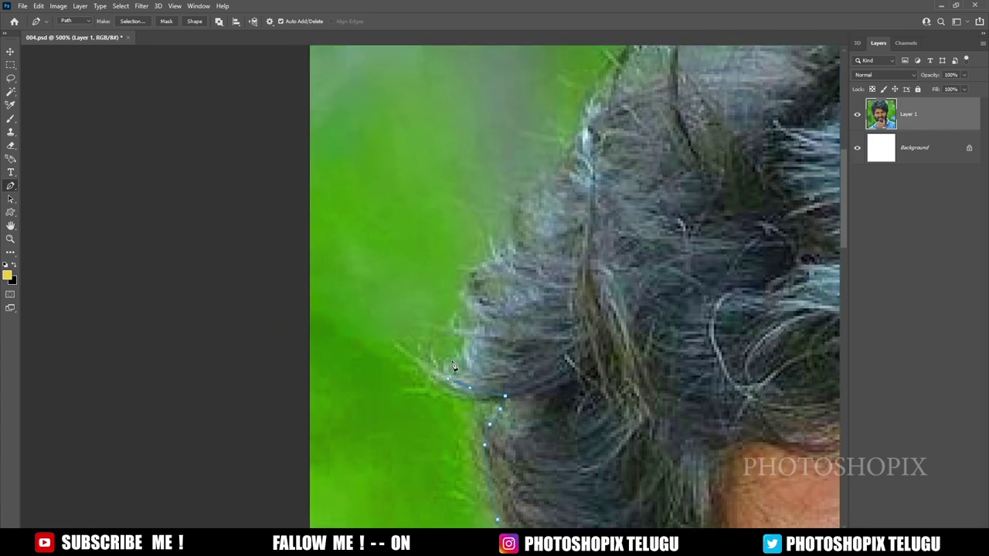
{"action": "scroll", "coordinate": [474, 408], "scroll_direction": "up", "scroll_amount": 1}
{"action": "scroll", "coordinate": [459, 417], "scroll_direction": "up", "scroll_amount": 2}
{"action": "scroll", "coordinate": [462, 386], "scroll_direction": "up", "scroll_amount": 1}
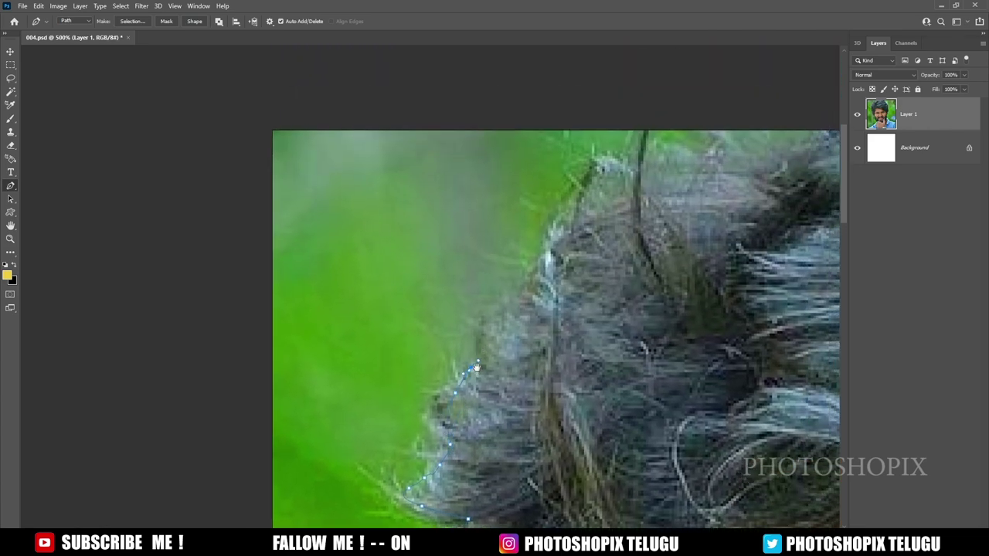
{"action": "scroll", "coordinate": [471, 371], "scroll_direction": "up", "scroll_amount": 1}
{"action": "scroll", "coordinate": [487, 356], "scroll_direction": "up", "scroll_amount": 2}
{"action": "scroll", "coordinate": [486, 355], "scroll_direction": "right", "scroll_amount": 2}
{"action": "scroll", "coordinate": [510, 334], "scroll_direction": "right", "scroll_amount": 1}
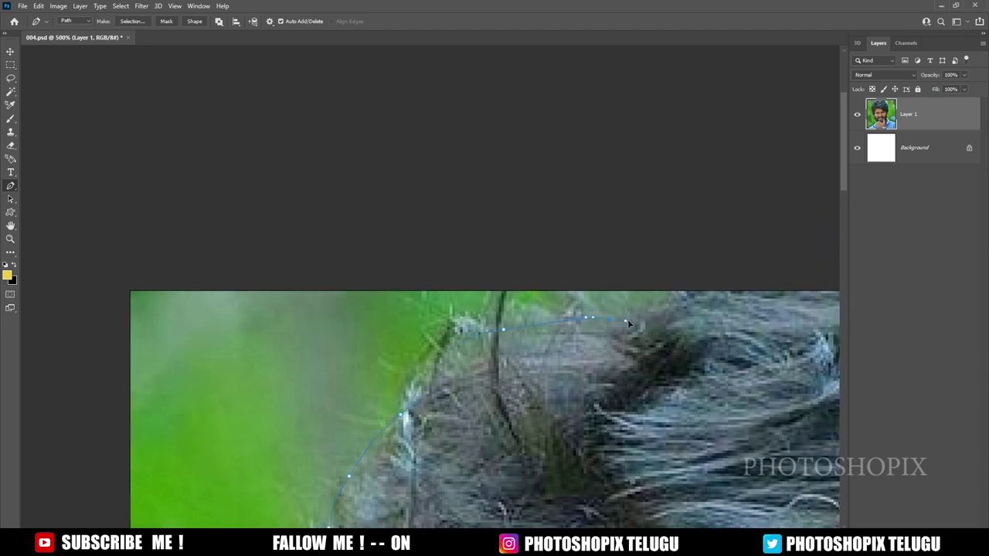
{"action": "scroll", "coordinate": [627, 323], "scroll_direction": "right", "scroll_amount": 2}
{"action": "scroll", "coordinate": [541, 332], "scroll_direction": "right", "scroll_amount": 4}
{"action": "left_click", "coordinate": [376, 320]}
{"action": "left_click", "coordinate": [474, 308]}
{"action": "scroll", "coordinate": [574, 318], "scroll_direction": "right", "scroll_amount": 1}
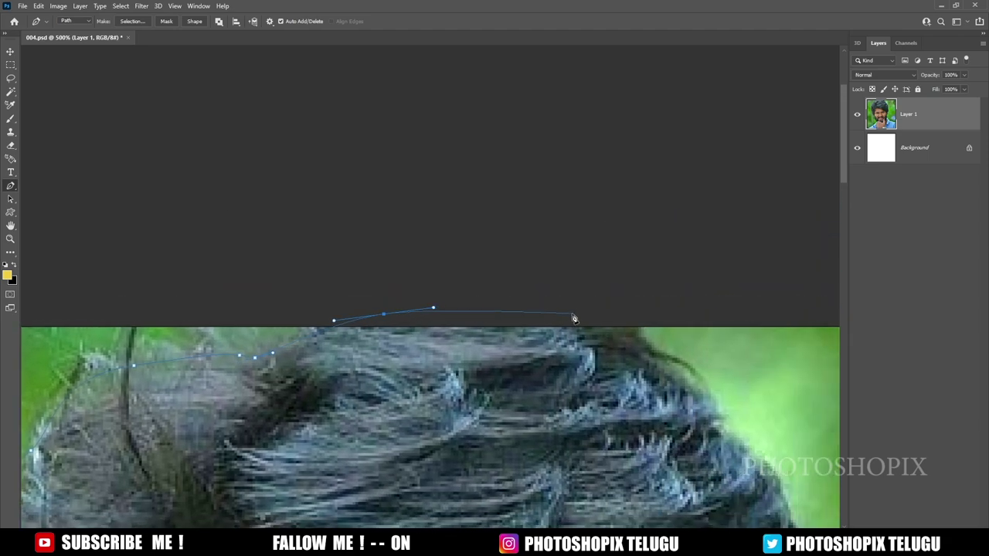
{"action": "left_click", "coordinate": [595, 322]}
Step: Extend the path down the side of the hair and past the ear
{"action": "scroll", "coordinate": [610, 340], "scroll_direction": "down", "scroll_amount": 3}
{"action": "scroll", "coordinate": [573, 274], "scroll_direction": "down", "scroll_amount": 1}
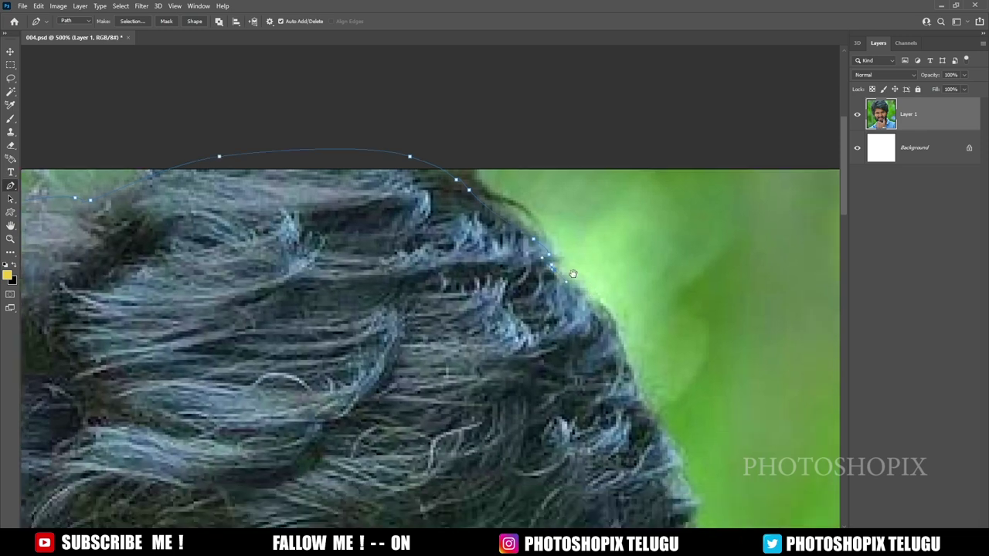
{"action": "scroll", "coordinate": [573, 273], "scroll_direction": "down", "scroll_amount": 2}
{"action": "scroll", "coordinate": [591, 321], "scroll_direction": "down", "scroll_amount": 3}
{"action": "left_click", "coordinate": [589, 307]}
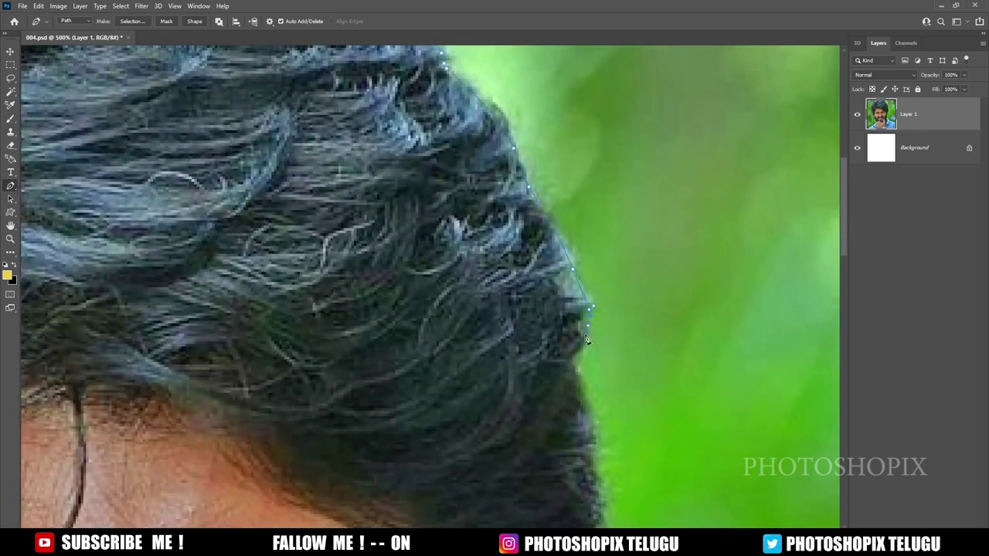
{"action": "left_click", "coordinate": [578, 334]}
{"action": "scroll", "coordinate": [576, 371], "scroll_direction": "down", "scroll_amount": 5}
{"action": "left_click", "coordinate": [544, 284]}
{"action": "left_click", "coordinate": [527, 288]}
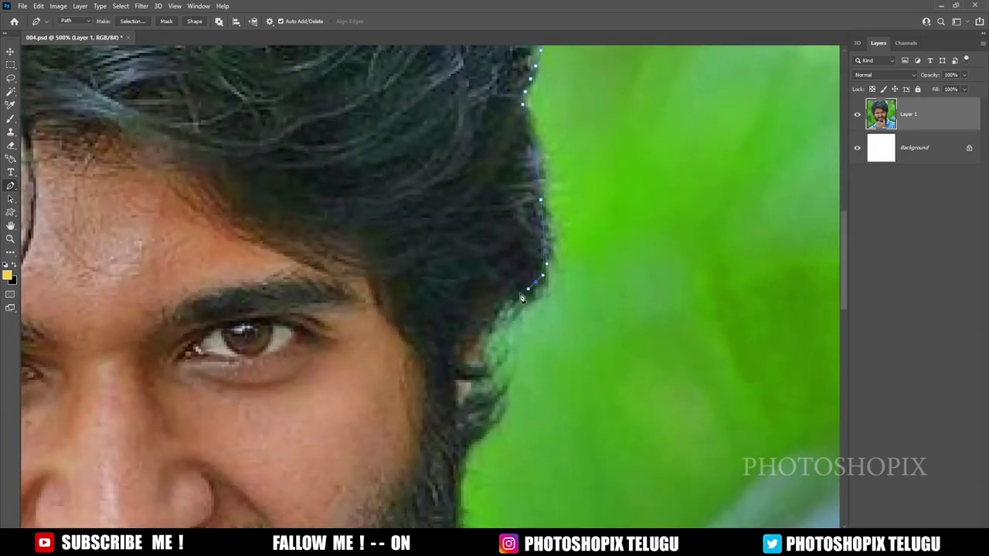
{"action": "left_click", "coordinate": [509, 295]}
{"action": "left_click", "coordinate": [494, 309]}
{"action": "scroll", "coordinate": [490, 309], "scroll_direction": "down", "scroll_amount": 2}
Step: Trace down the beard edge, join the path to the collar, and convert it to a selection
{"action": "left_click", "coordinate": [509, 284]}
{"action": "scroll", "coordinate": [502, 293], "scroll_direction": "down", "scroll_amount": 2}
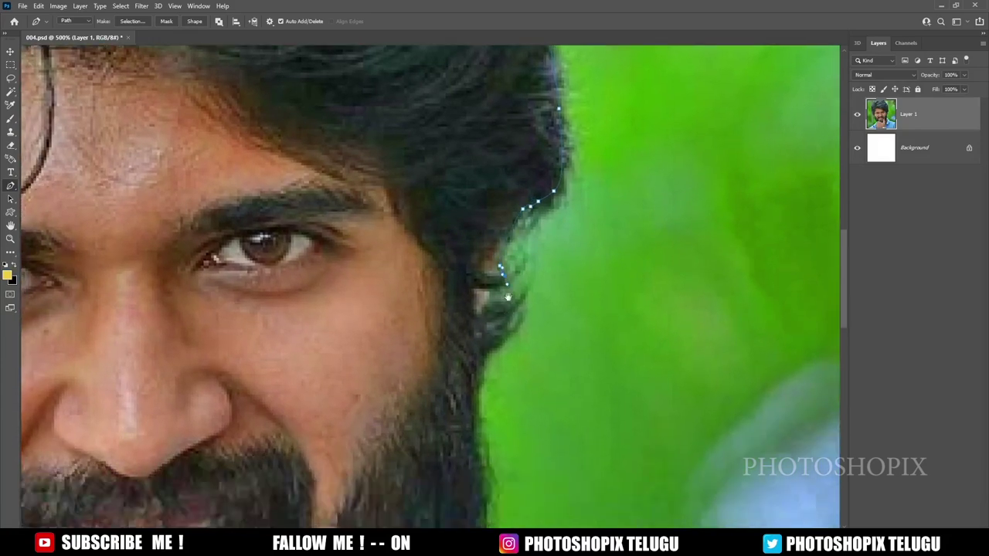
{"action": "left_click", "coordinate": [511, 286]}
{"action": "left_click", "coordinate": [497, 303]}
{"action": "left_click", "coordinate": [478, 364]}
{"action": "scroll", "coordinate": [479, 363], "scroll_direction": "down", "scroll_amount": 4}
{"action": "left_click", "coordinate": [488, 264]}
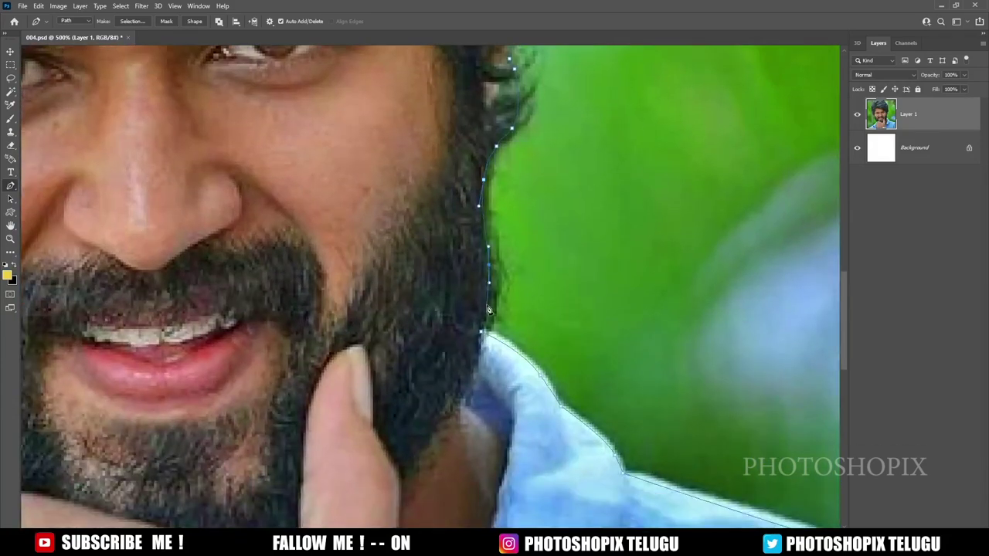
{"action": "left_click", "coordinate": [485, 311]}
{"action": "scroll", "coordinate": [485, 309], "scroll_direction": "down", "scroll_amount": 2}
{"action": "scroll", "coordinate": [495, 255], "scroll_direction": "down", "scroll_amount": 1}
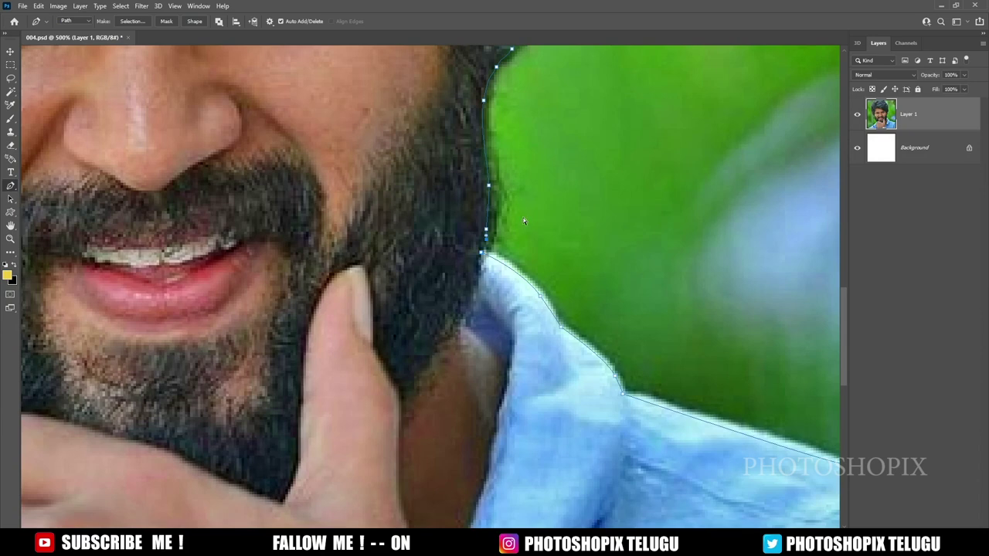
{"action": "key", "text": "ctrl+Return"}
Step: Feather the selection by 1.2 pixels and fit the whole portrait in view
{"action": "key", "text": "shift+F6"}
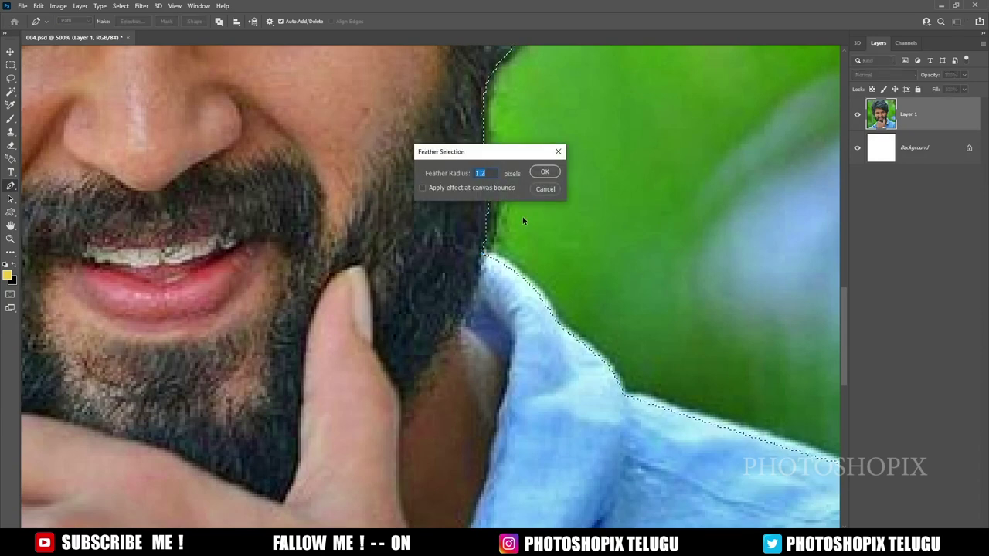
{"action": "key", "text": "Return"}
{"action": "key", "text": "ctrl+0"}
{"action": "key", "text": "v"}
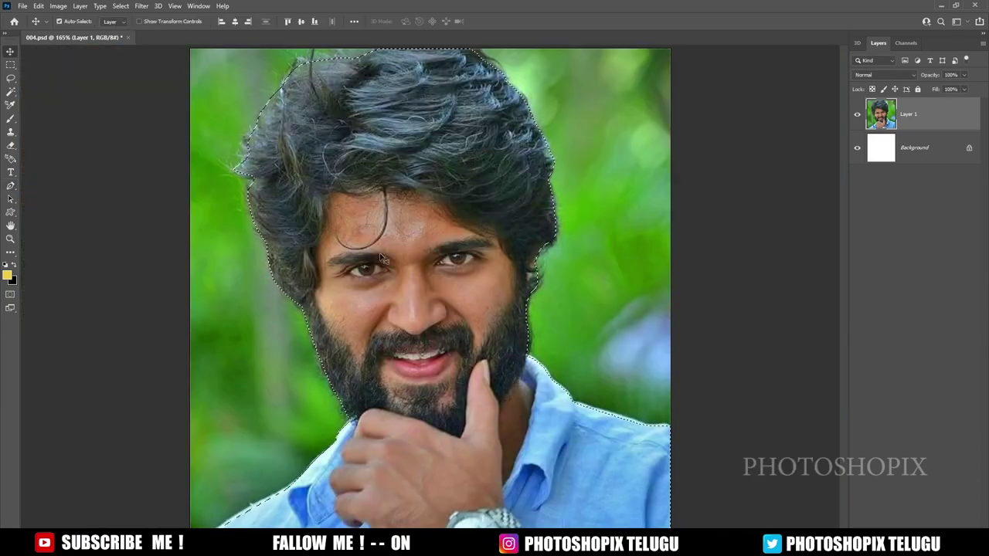
{"action": "key", "text": "ctrl+1"}
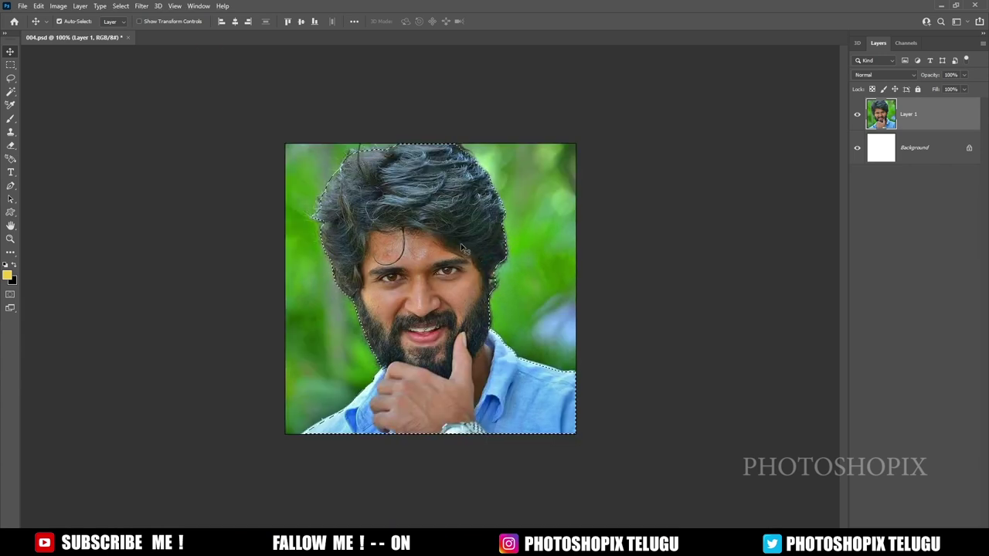
Step: Copy the cut-out to Layer 2 and hide Layer 1 to show him on white
{"action": "key", "text": "ctrl+j"}
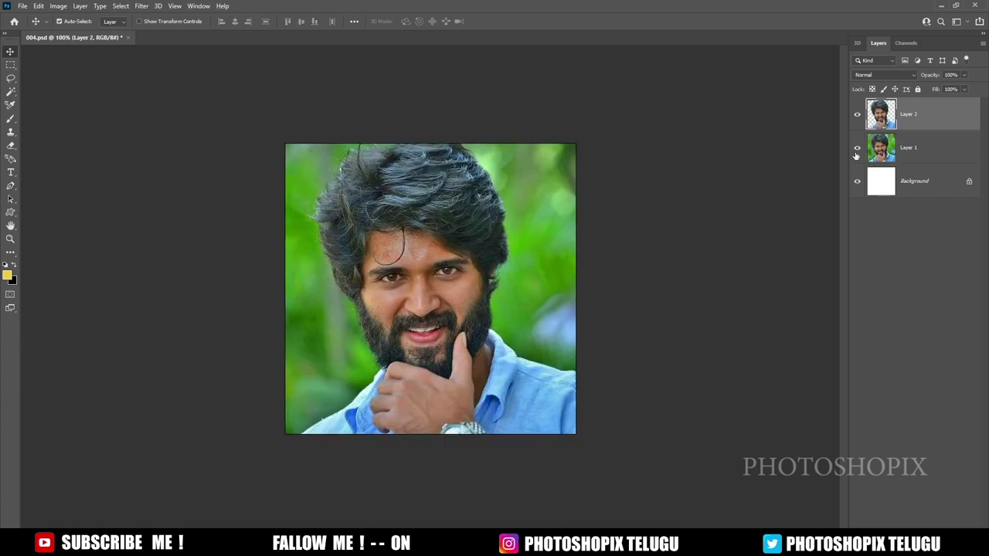
{"action": "left_click", "coordinate": [856, 154]}
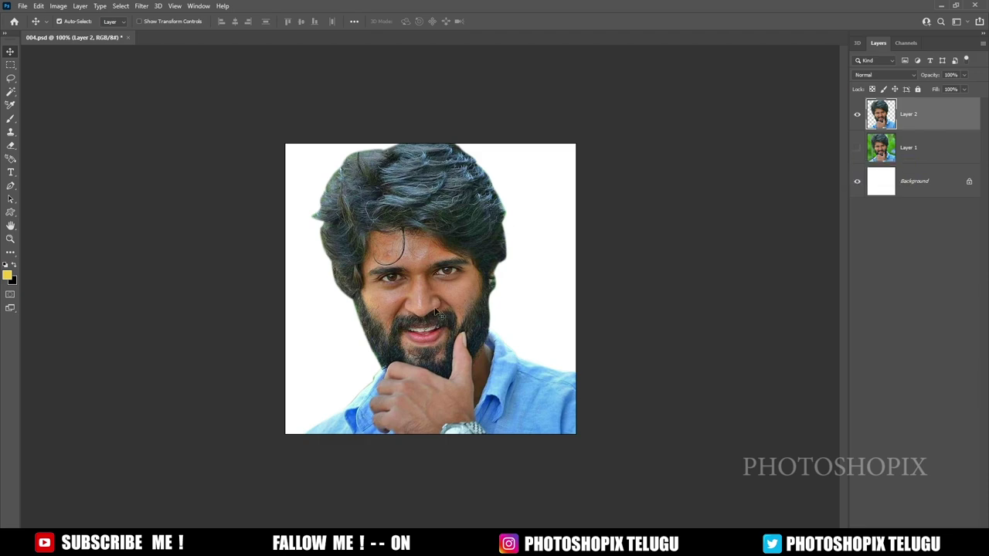
{"action": "scroll", "coordinate": [432, 303], "scroll_direction": "up", "scroll_amount": 3}
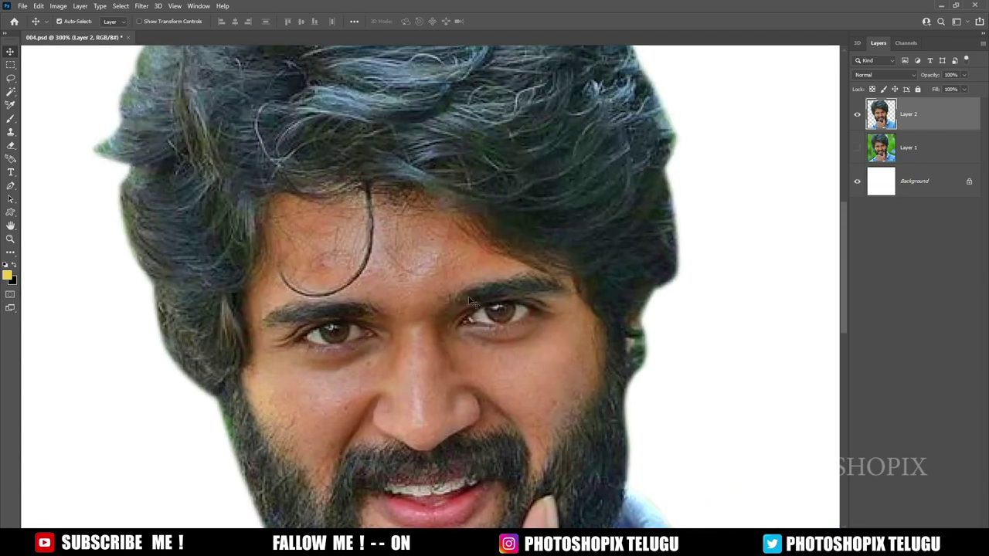
{"action": "scroll", "coordinate": [467, 305], "scroll_direction": "down", "scroll_amount": 1}
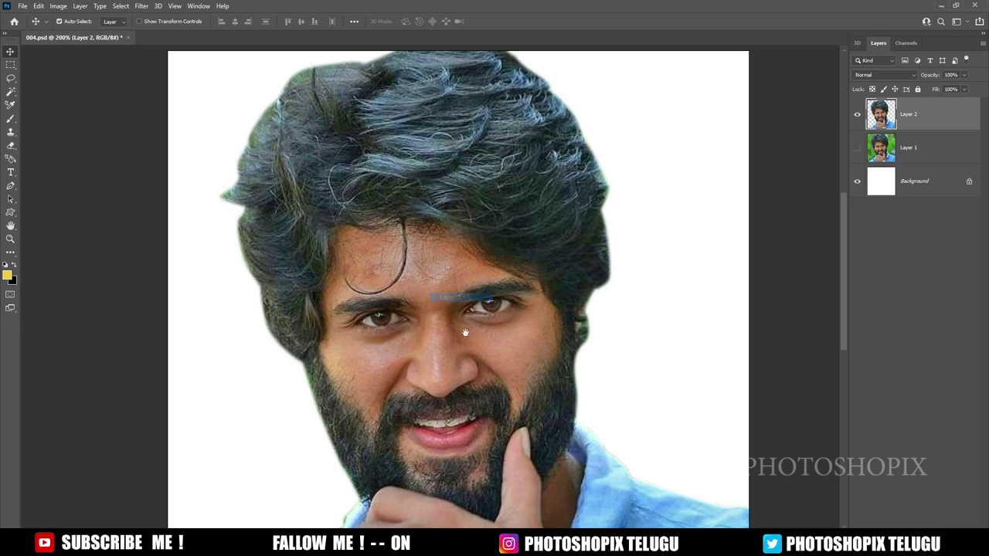
{"action": "scroll", "coordinate": [452, 309], "scroll_direction": "right", "scroll_amount": 2}
{"action": "scroll", "coordinate": [453, 295], "scroll_direction": "down", "scroll_amount": 3}
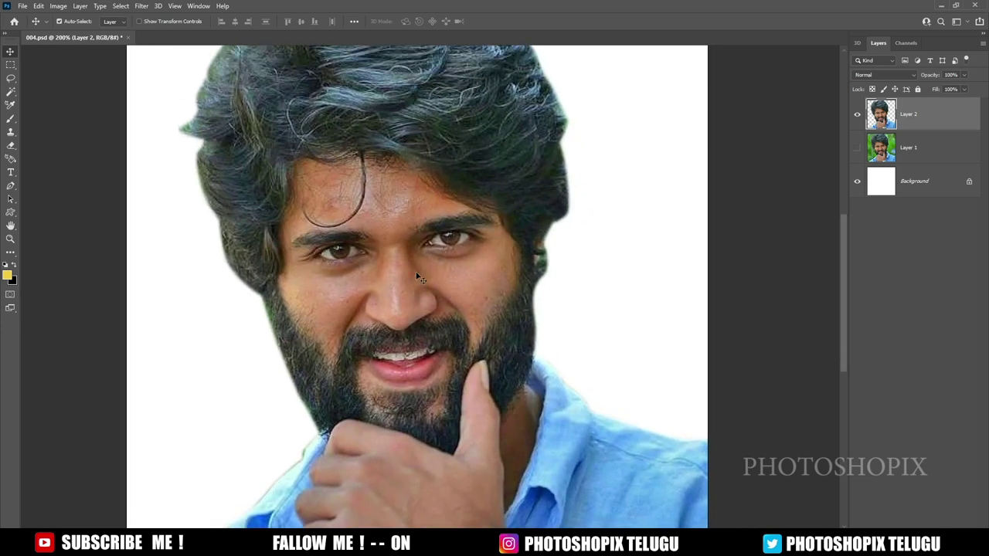
Step: Apply Shadows/Highlights to Layer 2 with Shadows 27% and Highlights 18%
{"action": "left_click", "coordinate": [34, 8]}
{"action": "mouse_move", "coordinate": [74, 32]}
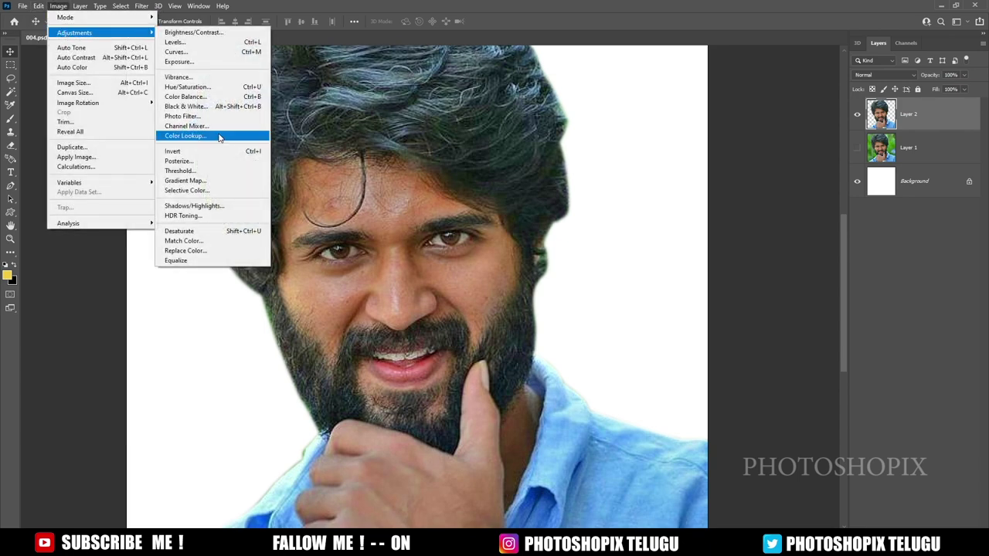
{"action": "left_click", "coordinate": [233, 209]}
{"action": "left_click_drag", "start_coordinate": [478, 139], "coordinate": [651, 169]}
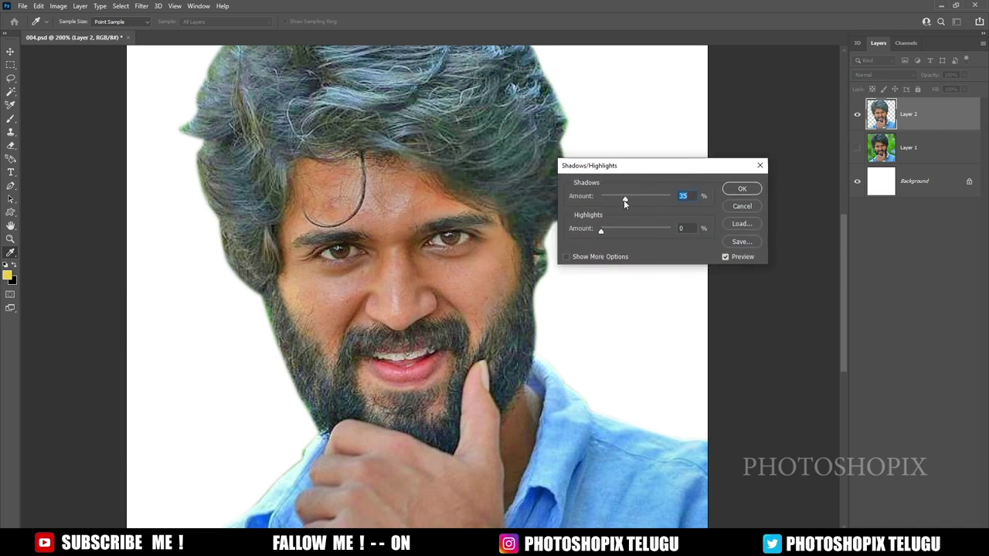
{"action": "left_click_drag", "start_coordinate": [602, 231], "coordinate": [611, 231]}
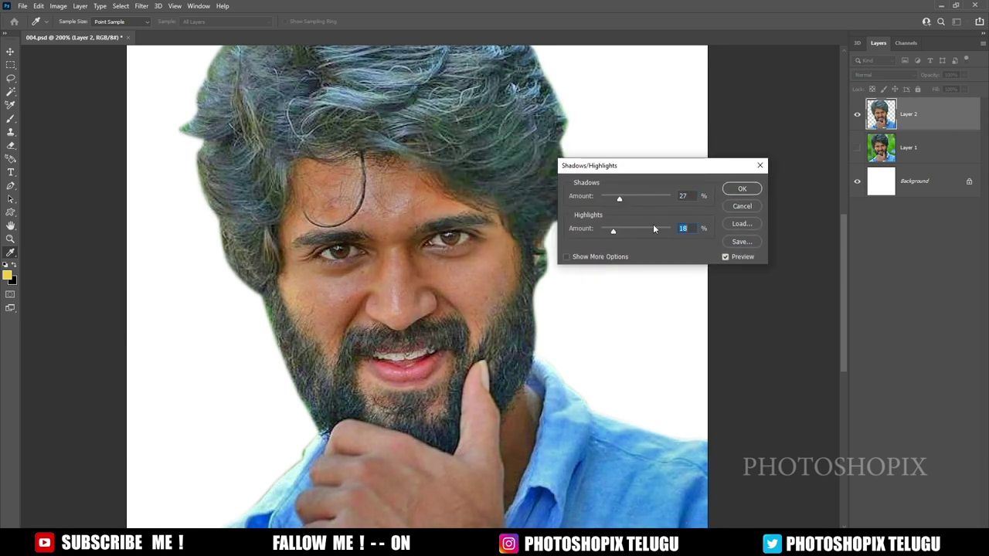
{"action": "left_click", "coordinate": [741, 188]}
{"action": "key", "text": "v"}
{"action": "left_click_drag", "start_coordinate": [405, 206], "coordinate": [432, 186]}
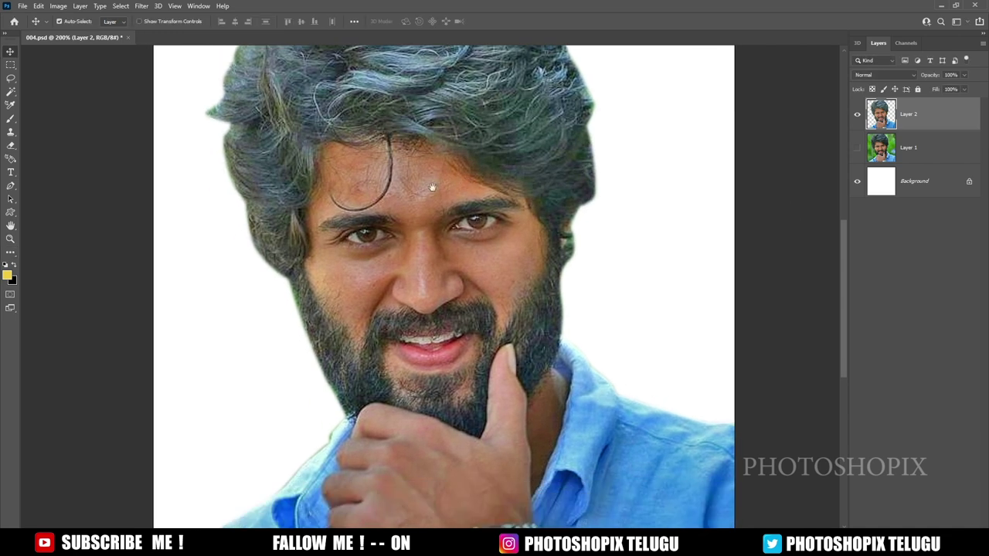
{"action": "scroll", "coordinate": [432, 187], "scroll_direction": "down", "scroll_amount": 2}
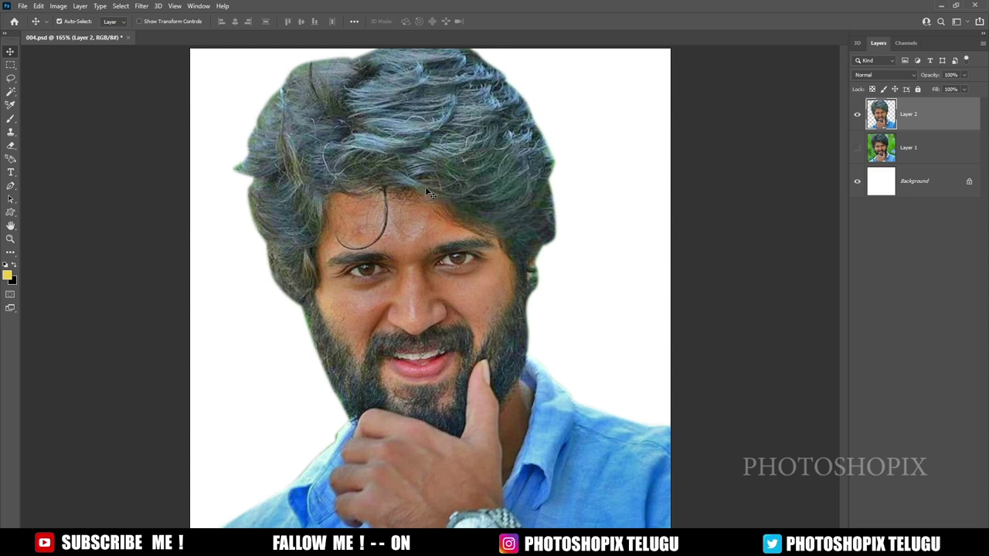
Step: Lasso the shirt, hand and jaw area and feather the selection by 120 pixels
{"action": "scroll", "coordinate": [417, 255], "scroll_direction": "down", "scroll_amount": 5}
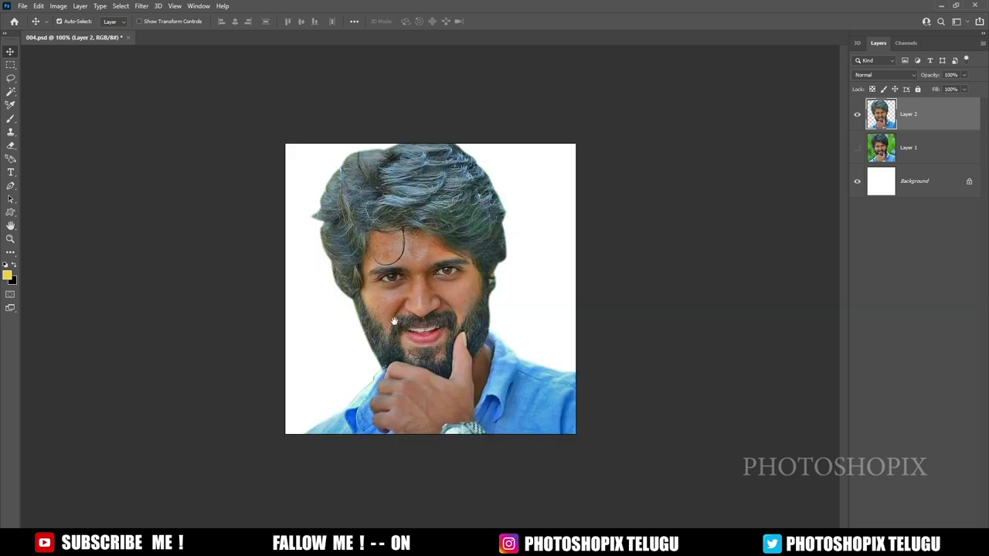
{"action": "key", "text": "l"}
{"action": "left_click_drag", "start_coordinate": [265, 386], "coordinate": [477, 379]}
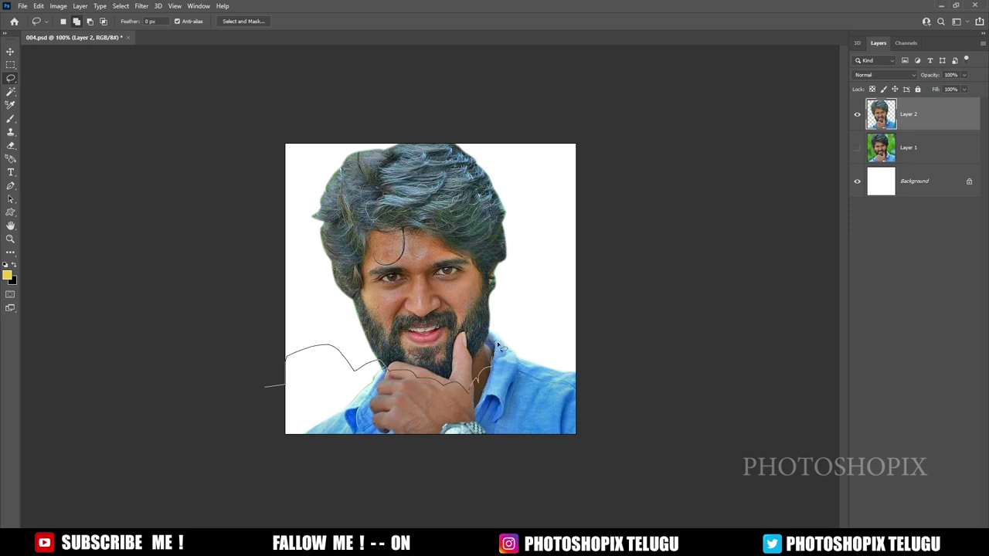
{"action": "left_click_drag", "start_coordinate": [500, 348], "coordinate": [271, 448]}
{"action": "mouse_move", "coordinate": [521, 325]}
{"action": "left_mouse_down"}
{"action": "mouse_move", "coordinate": [480, 362]}
{"action": "mouse_move", "coordinate": [503, 323]}
{"action": "left_mouse_up"}
{"action": "mouse_move", "coordinate": [487, 267]}
{"action": "left_mouse_down"}
{"action": "mouse_move", "coordinate": [494, 380]}
{"action": "mouse_move", "coordinate": [564, 332]}
{"action": "left_mouse_up"}
{"action": "key", "text": "shift+F6"}
{"action": "type", "text": "120"}
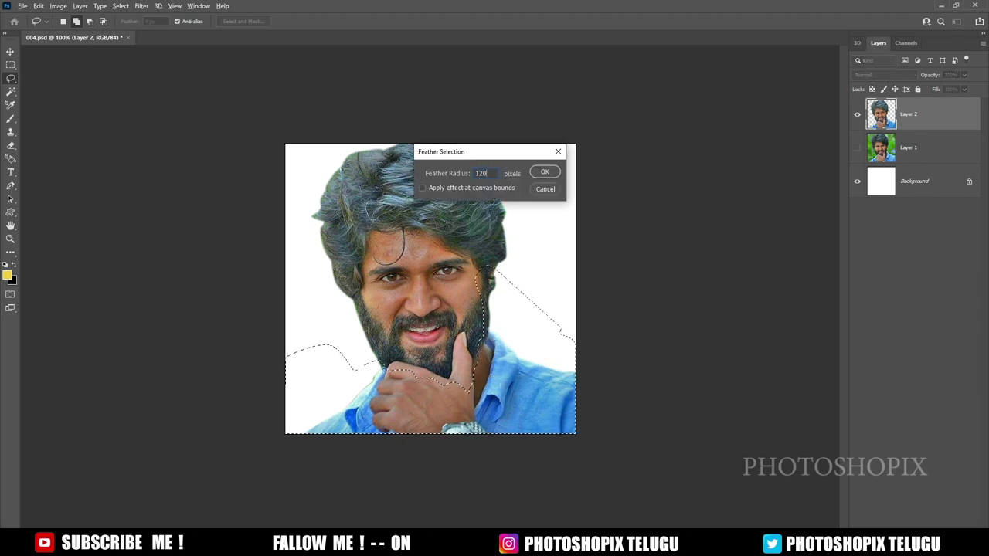
{"action": "key", "text": "Return"}
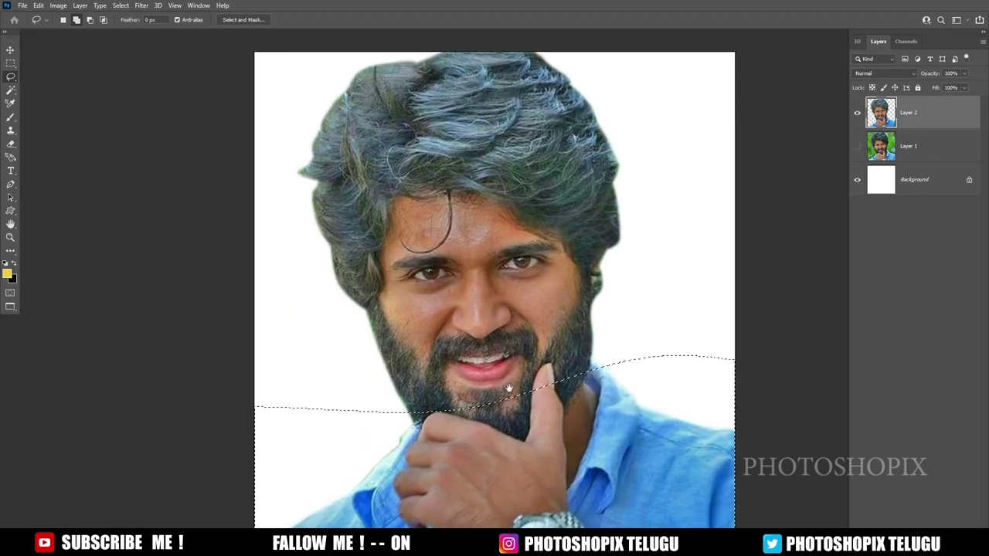
{"action": "mouse_move", "coordinate": [509, 388]}
{"action": "left_mouse_down"}
{"action": "mouse_move", "coordinate": [466, 318]}
{"action": "mouse_move", "coordinate": [469, 303]}
{"action": "left_mouse_up"}
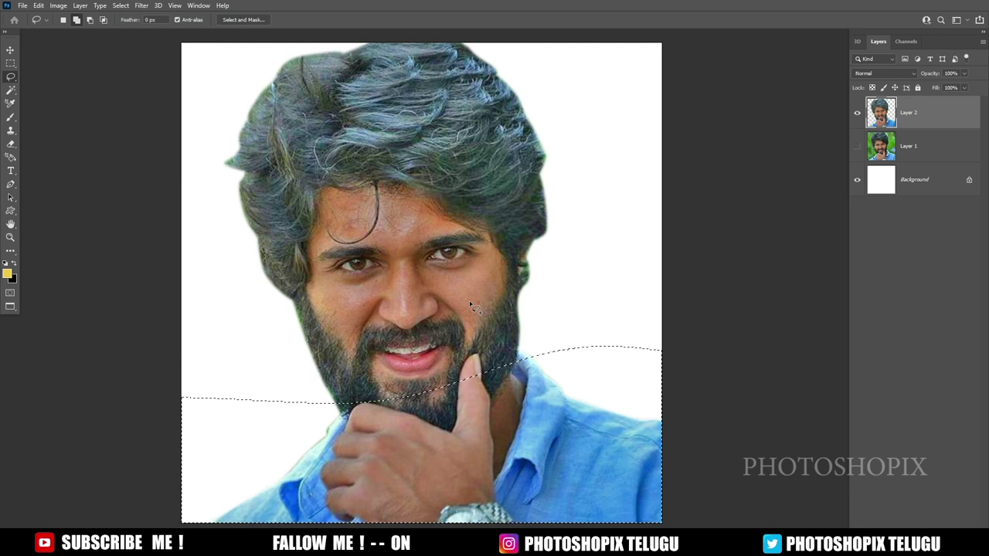
Step: Brighten the lower shirt-and-hand selection with a raised Curves midpoint, then deselect
{"action": "key", "text": "ctrl+m"}
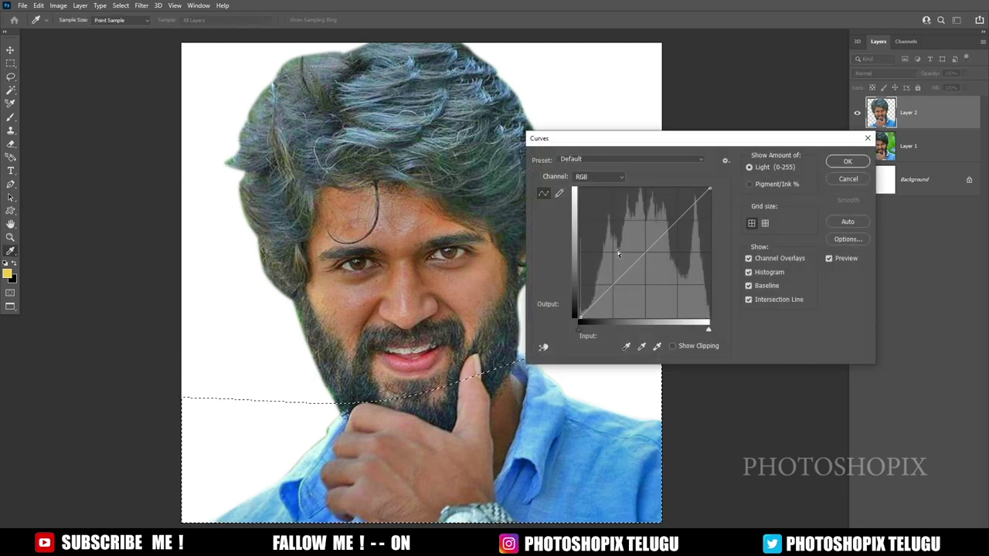
{"action": "left_click_drag", "start_coordinate": [634, 255], "coordinate": [633, 248]}
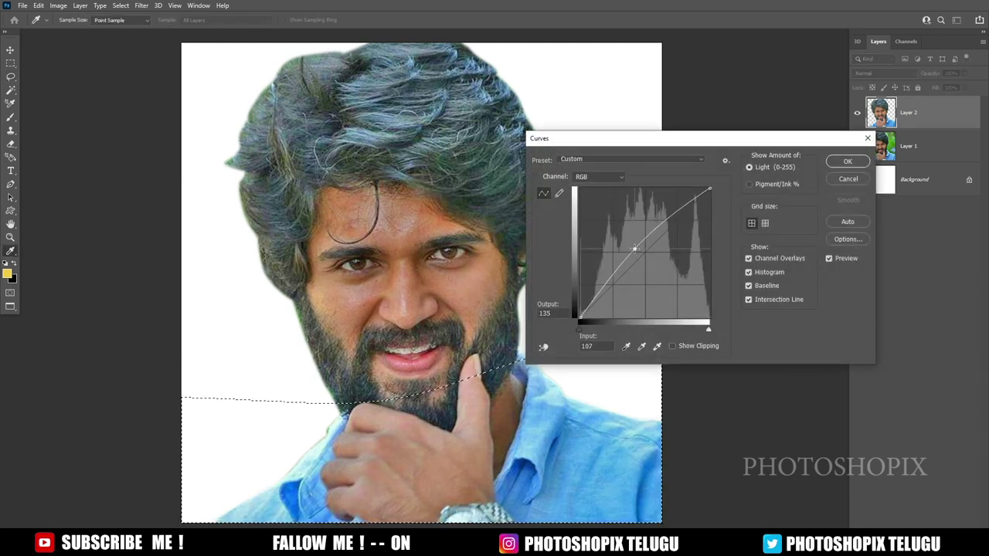
{"action": "key", "text": "Return"}
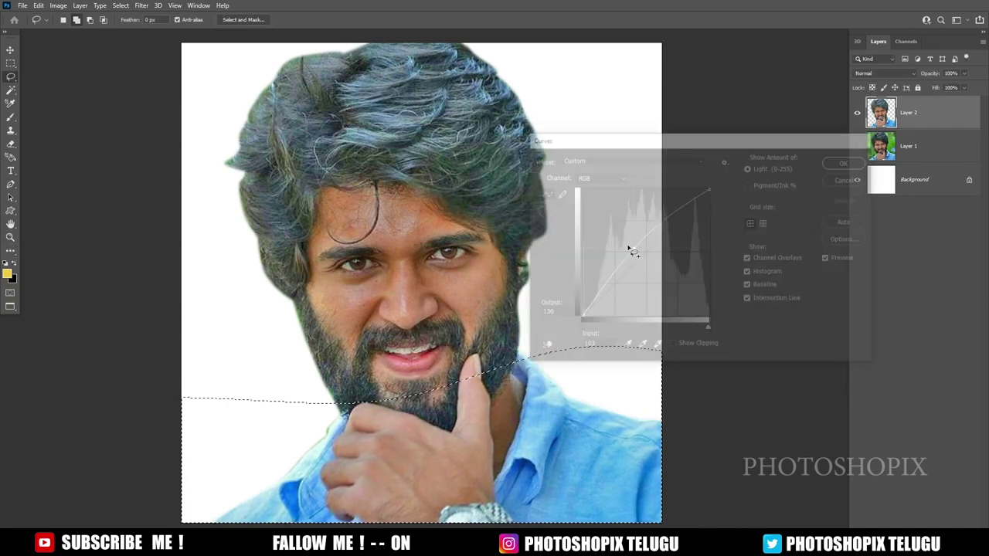
{"action": "key", "text": "ctrl+d"}
Step: Lasso the central face, feather it 120 pixels, brighten it with Curves, and deselect
{"action": "left_click_drag", "start_coordinate": [397, 259], "coordinate": [376, 276]}
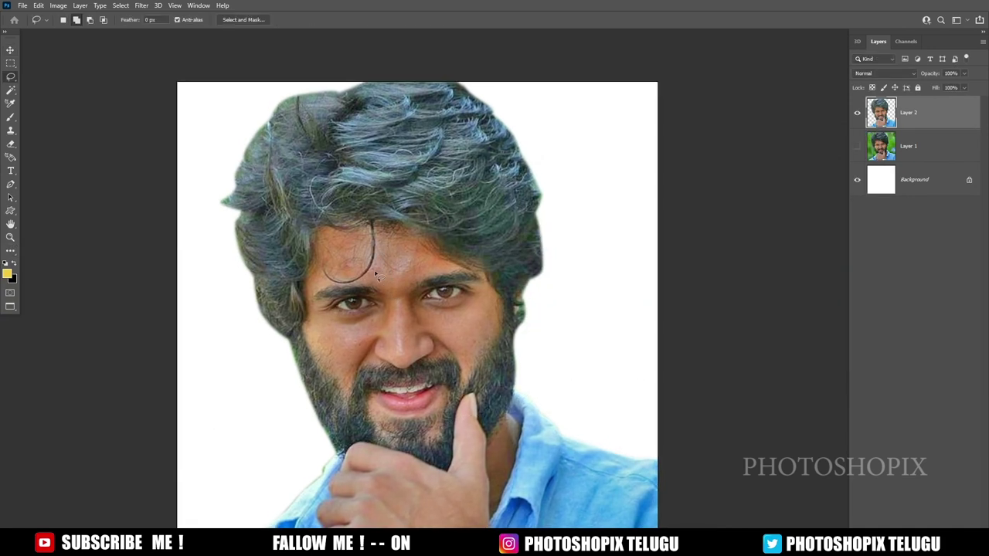
{"action": "mouse_move", "coordinate": [317, 232]}
{"action": "left_mouse_down"}
{"action": "mouse_move", "coordinate": [369, 281]}
{"action": "mouse_move", "coordinate": [357, 343]}
{"action": "mouse_move", "coordinate": [375, 394]}
{"action": "mouse_move", "coordinate": [455, 368]}
{"action": "mouse_move", "coordinate": [431, 238]}
{"action": "left_mouse_up"}
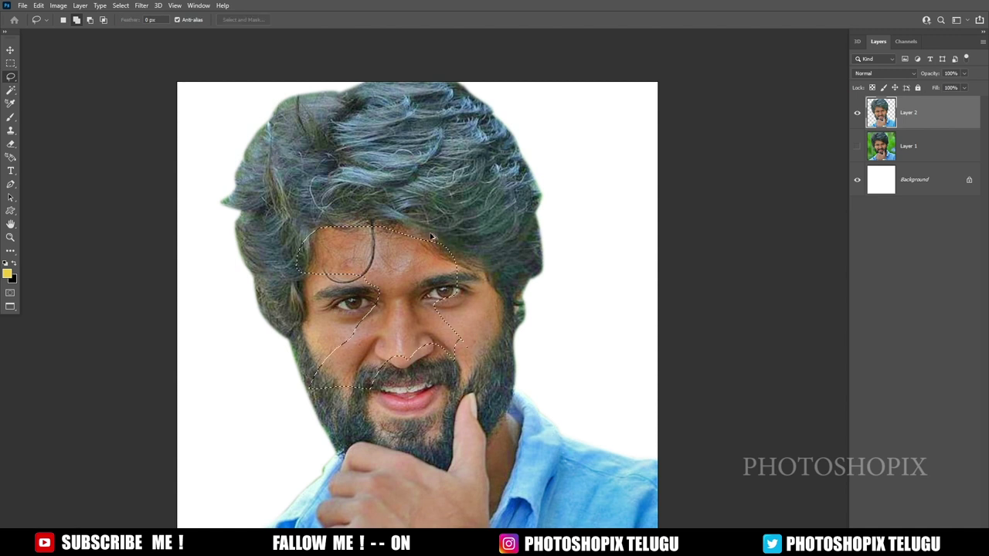
{"action": "key", "text": "shift+F6"}
{"action": "key", "text": "Return"}
{"action": "key", "text": "shift+F6"}
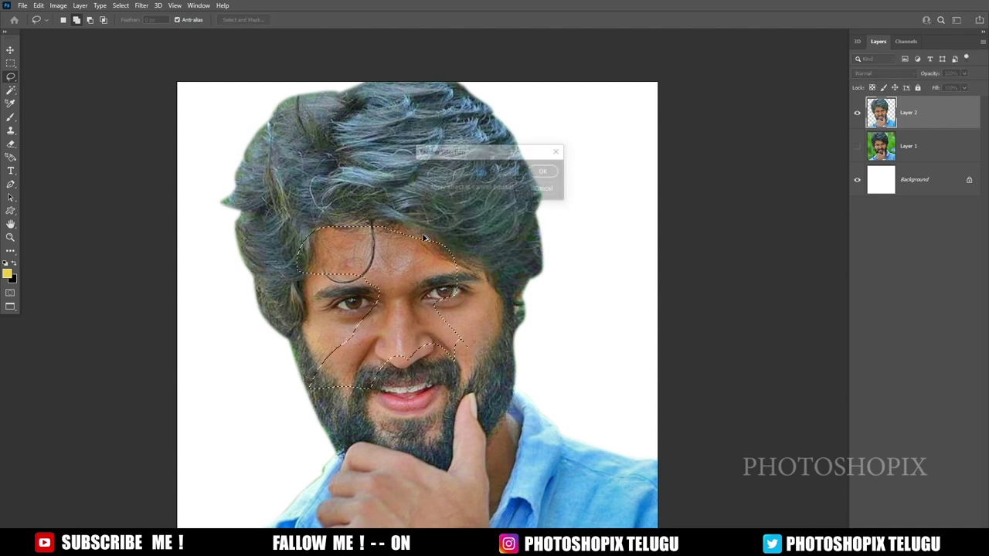
{"action": "key", "text": "Return"}
{"action": "key", "text": "ctrl+m"}
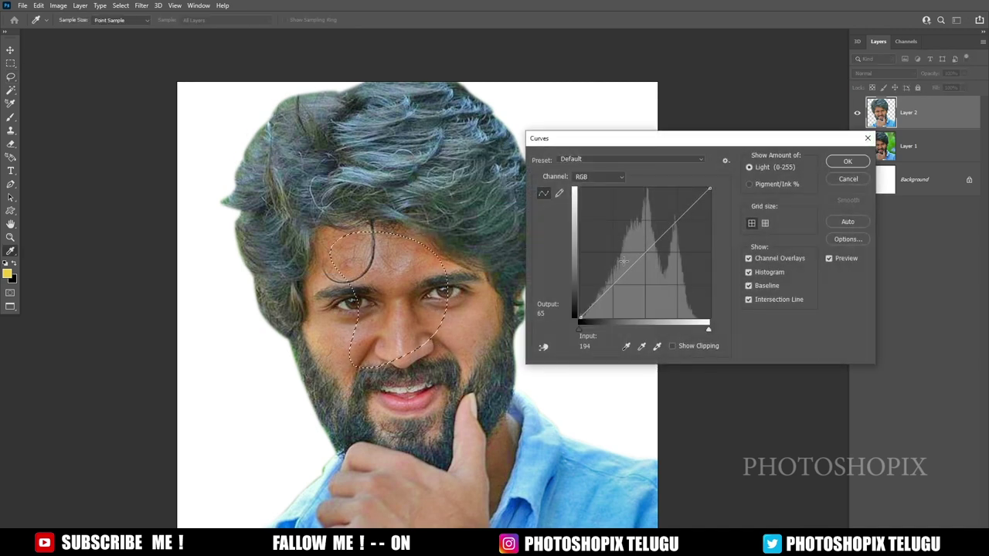
{"action": "left_click_drag", "start_coordinate": [639, 255], "coordinate": [638, 249]}
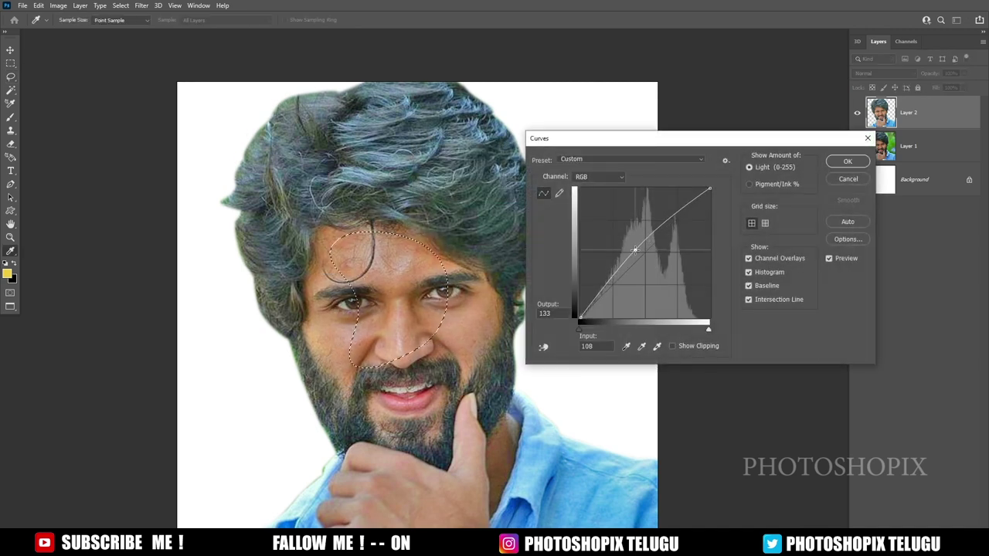
{"action": "key", "text": "Return"}
{"action": "key", "text": "ctrl+d"}
Step: Boost the portrait's saturation to +16 with Hue/Saturation
{"action": "key", "text": "v"}
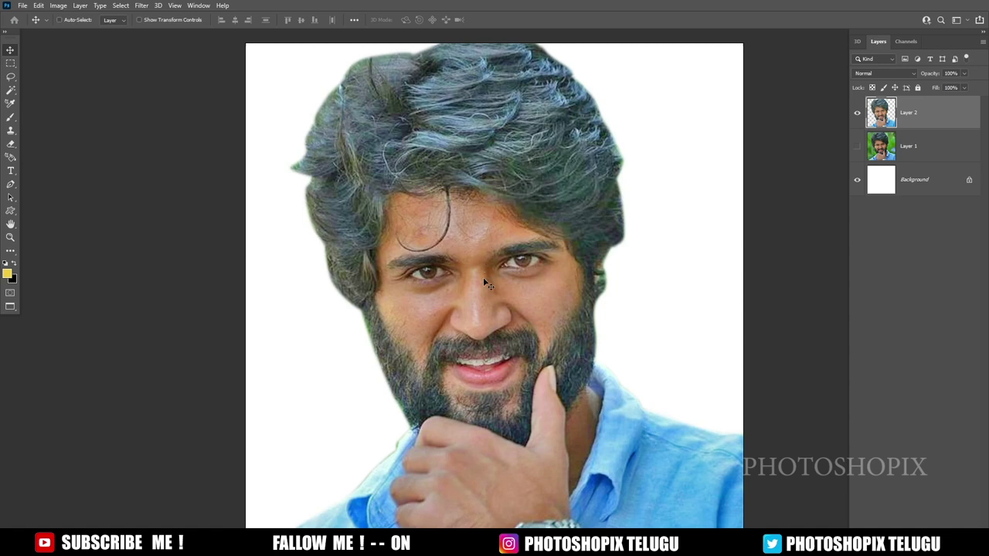
{"action": "scroll", "coordinate": [483, 282], "scroll_direction": "down", "scroll_amount": 3}
{"action": "scroll", "coordinate": [447, 288], "scroll_direction": "up", "scroll_amount": 4}
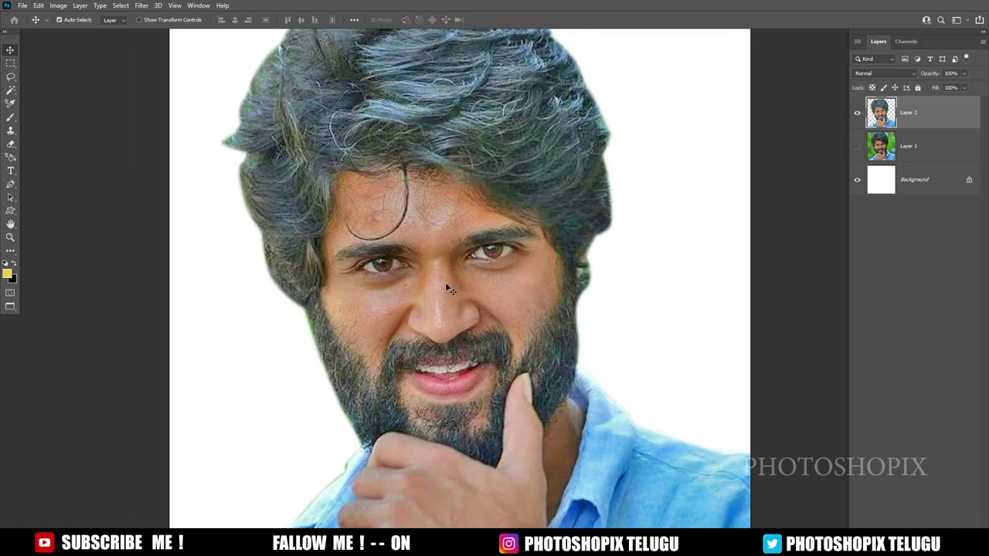
{"action": "scroll", "coordinate": [440, 270], "scroll_direction": "right", "scroll_amount": 2}
{"action": "scroll", "coordinate": [440, 271], "scroll_direction": "down", "scroll_amount": 1}
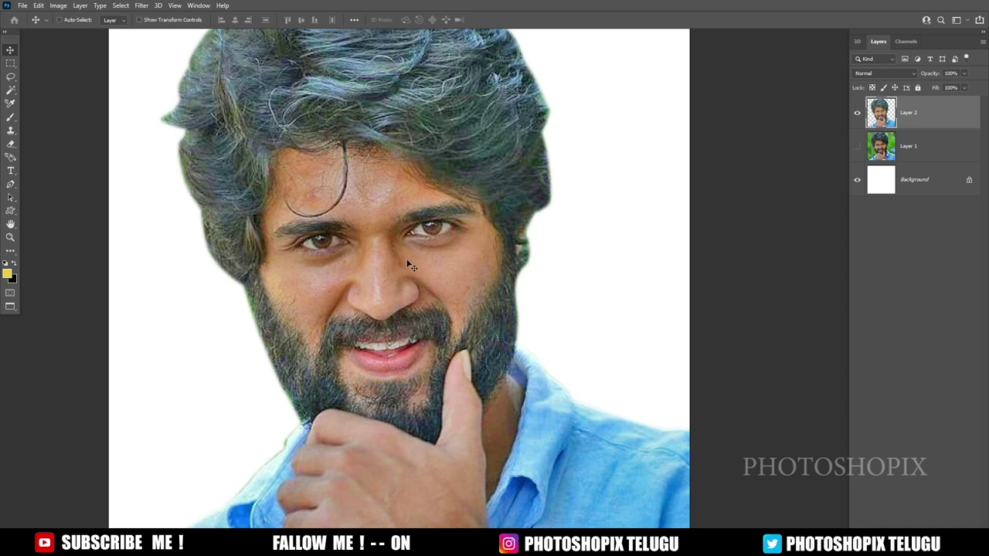
{"action": "key", "text": "ctrl+u"}
{"action": "left_click_drag", "start_coordinate": [625, 204], "coordinate": [626, 207]}
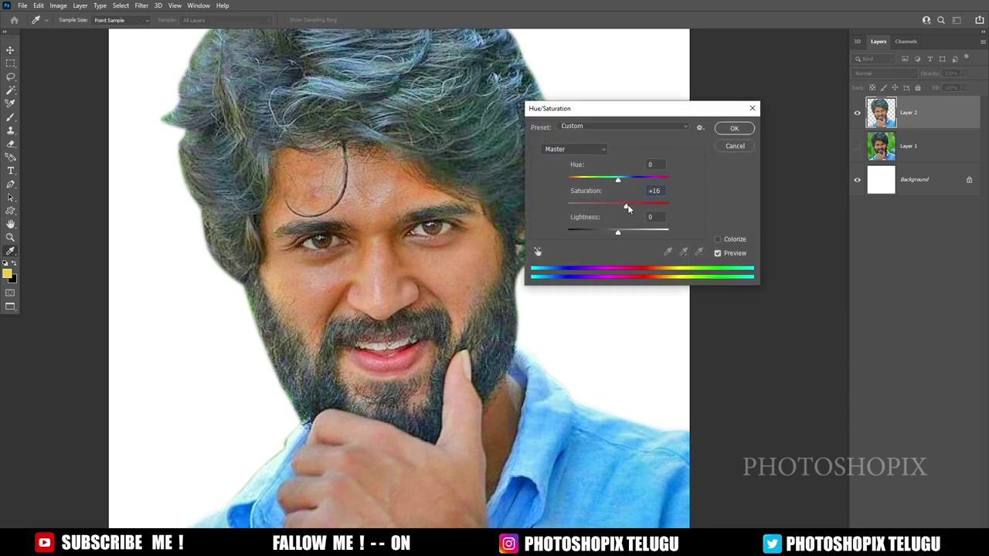
{"action": "key", "text": "Return"}
Step: Shift the colour balance slightly toward yellow, about -14 in the midtones
{"action": "mouse_move", "coordinate": [372, 169]}
{"action": "left_mouse_down"}
{"action": "mouse_move", "coordinate": [390, 203]}
{"action": "mouse_move", "coordinate": [469, 218]}
{"action": "left_mouse_up"}
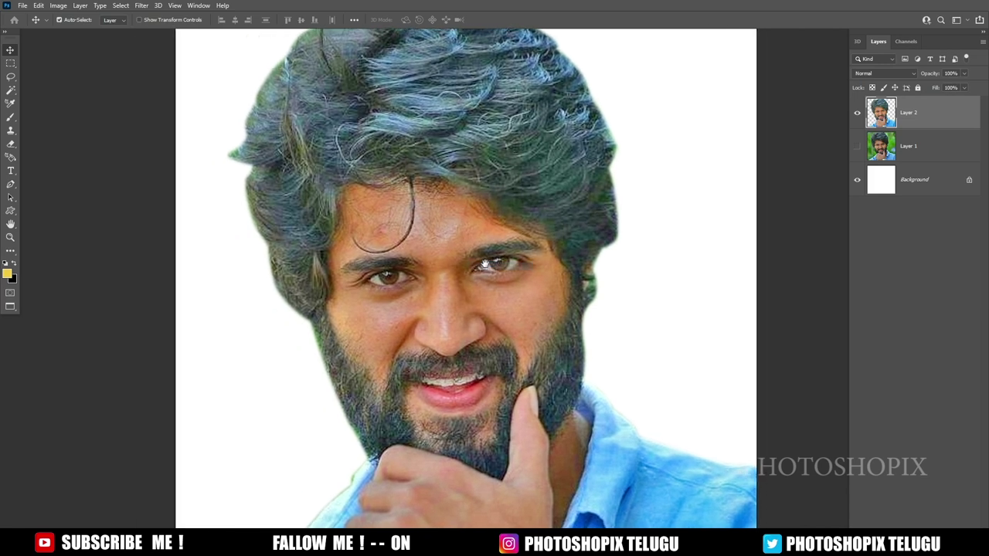
{"action": "left_click_drag", "start_coordinate": [476, 265], "coordinate": [449, 262]}
{"action": "key", "text": "ctrl+b"}
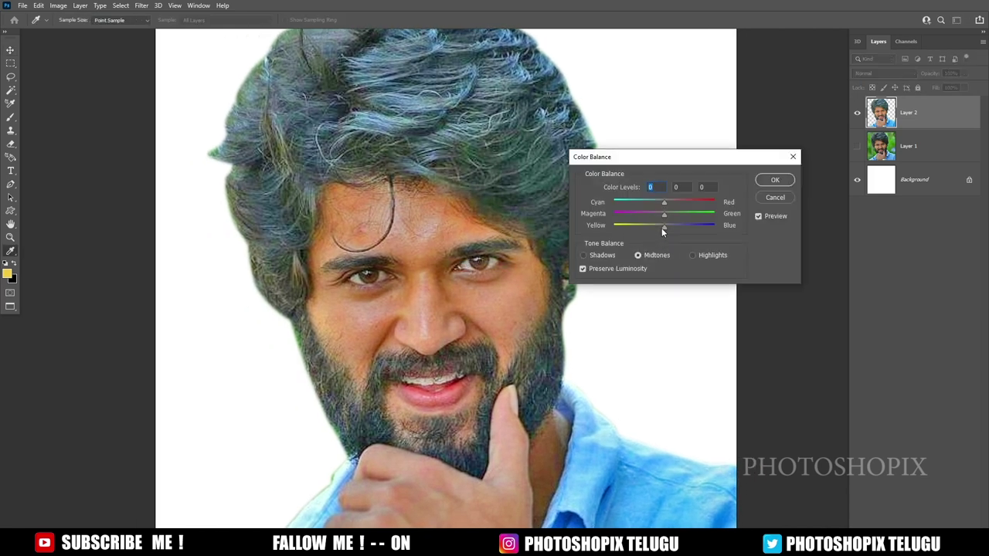
{"action": "left_click_drag", "start_coordinate": [657, 227], "coordinate": [655, 216]}
{"action": "left_click", "coordinate": [774, 179]}
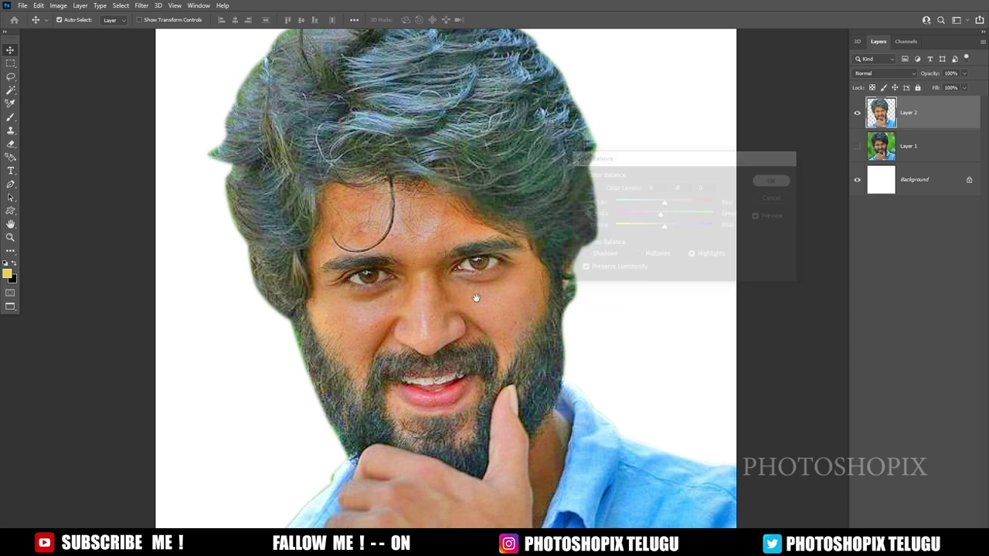
{"action": "left_click_drag", "start_coordinate": [414, 325], "coordinate": [413, 307]}
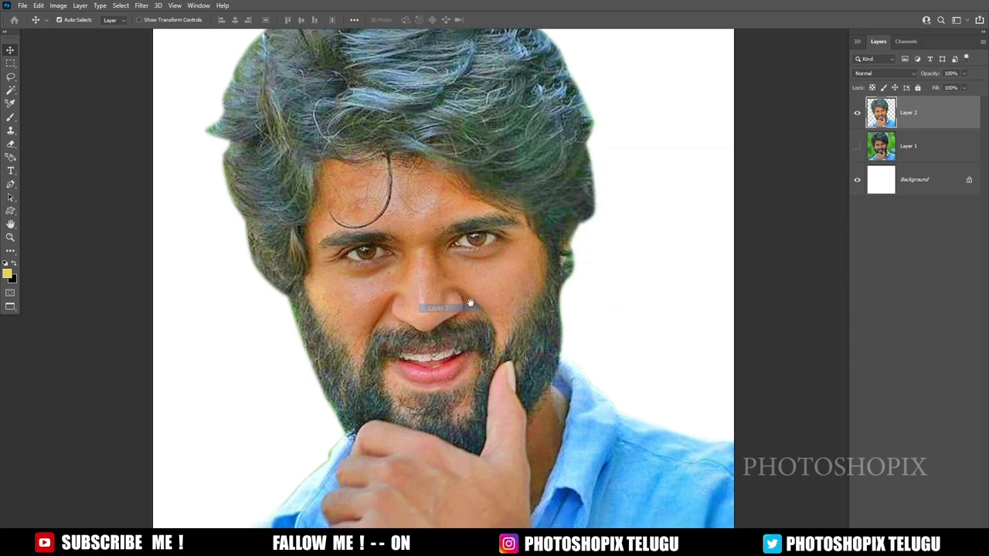
Step: Lasso patches on the right cheek, left cheek and forehead
{"action": "key", "text": "l"}
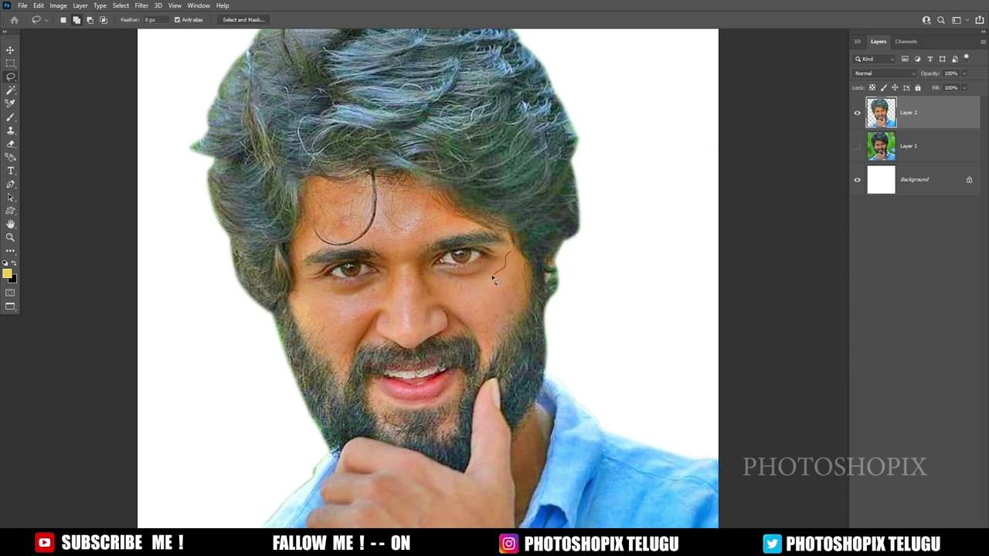
{"action": "left_click_drag", "start_coordinate": [484, 334], "coordinate": [515, 254]}
{"action": "mouse_move", "coordinate": [304, 297]}
{"action": "left_mouse_down"}
{"action": "mouse_move", "coordinate": [367, 315]}
{"action": "mouse_move", "coordinate": [304, 298]}
{"action": "left_mouse_up"}
{"action": "mouse_move", "coordinate": [333, 184]}
{"action": "left_mouse_down"}
{"action": "mouse_move", "coordinate": [287, 267]}
{"action": "mouse_move", "coordinate": [332, 184]}
{"action": "left_mouse_up"}
Step: Feather the skin selection, settling on 10 pixels after a too-large 100-pixel attempt
{"action": "key", "text": "shift+F6"}
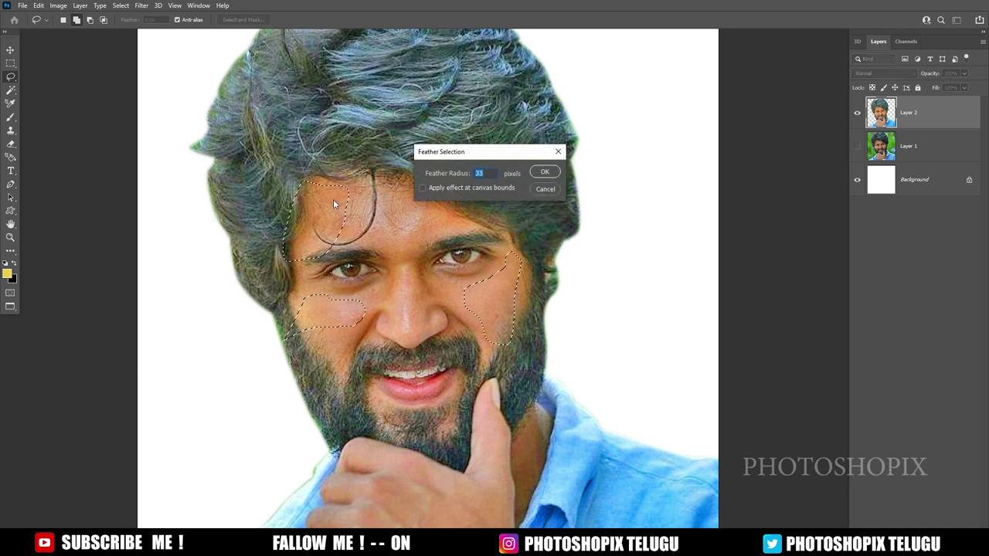
{"action": "type", "text": "50"}
{"action": "key", "text": "Return"}
{"action": "key", "text": "Return"}
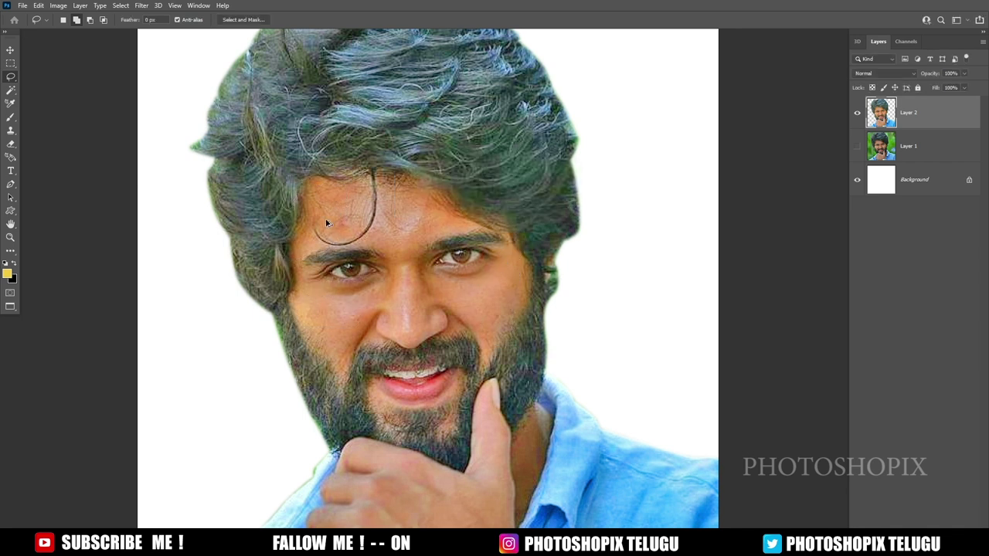
{"action": "key", "text": "shift+F6"}
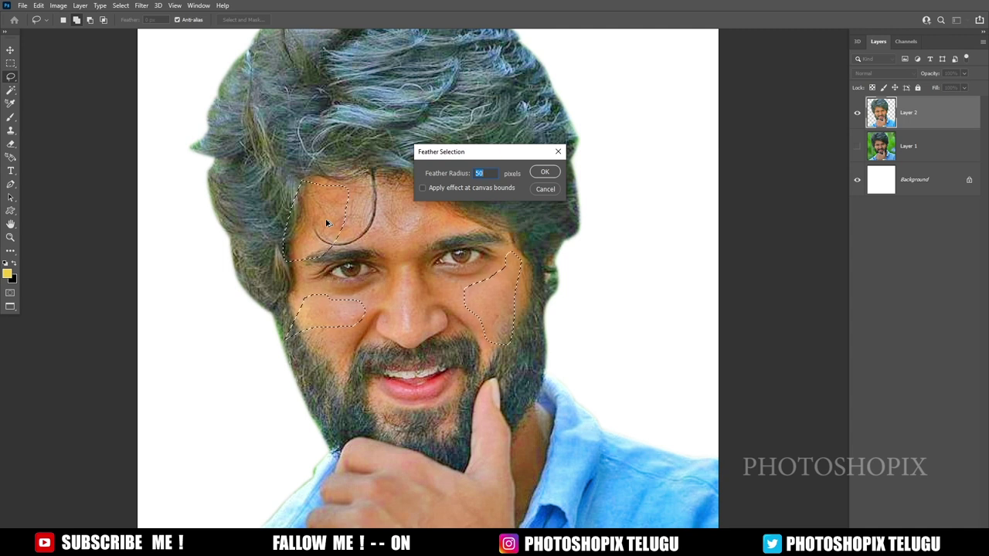
{"action": "type", "text": "100"}
{"action": "key", "text": "Return"}
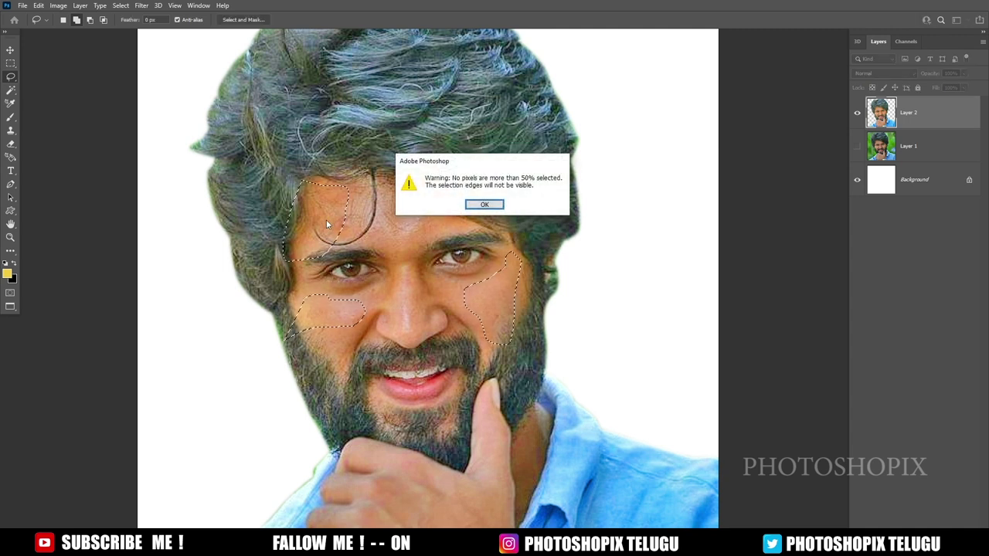
{"action": "key", "text": "Return"}
{"action": "key", "text": "ctrl+z"}
{"action": "key", "text": "shift+F6"}
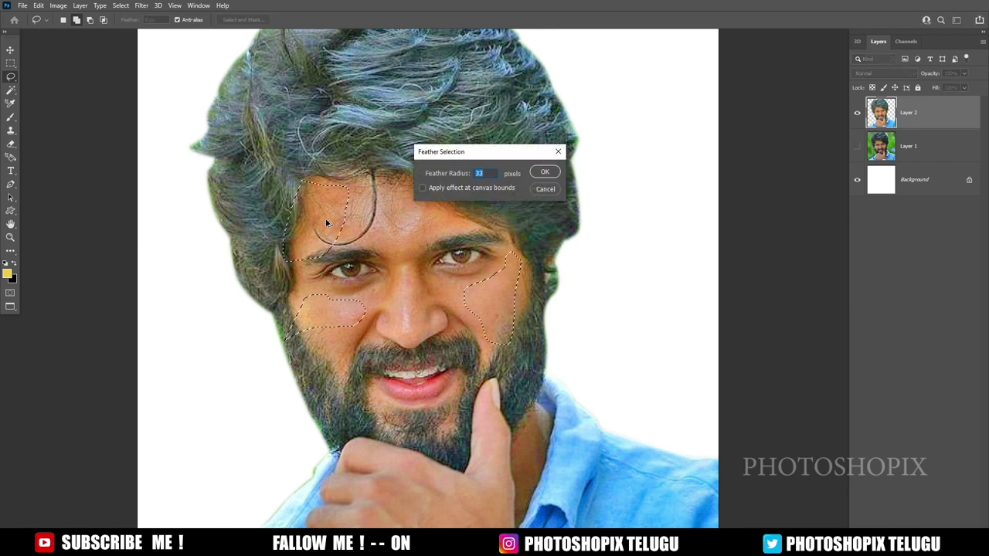
{"action": "type", "text": "10"}
{"action": "key", "text": "Return"}
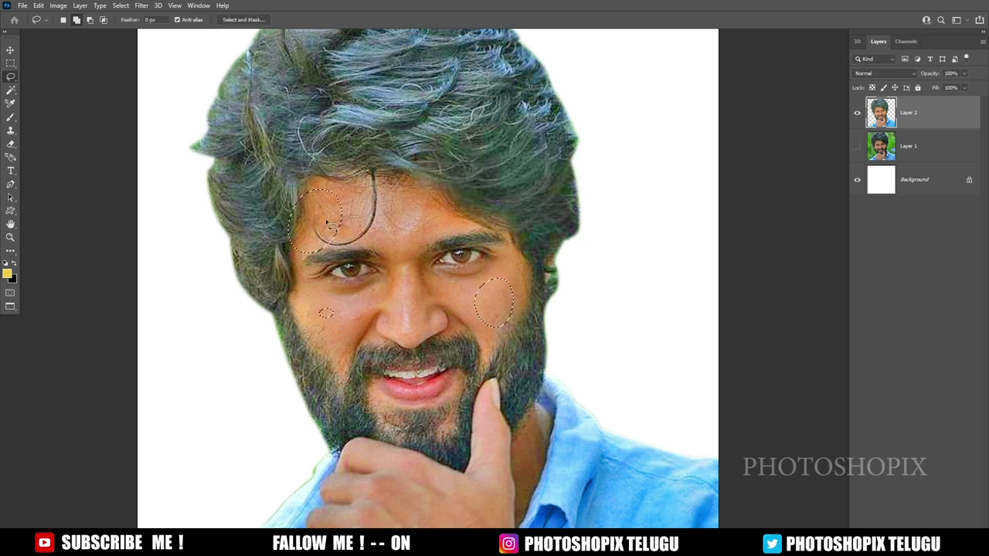
Step: Shift the selected skin patches toward magenta with Color Balance
{"action": "key", "text": "ctrl+b"}
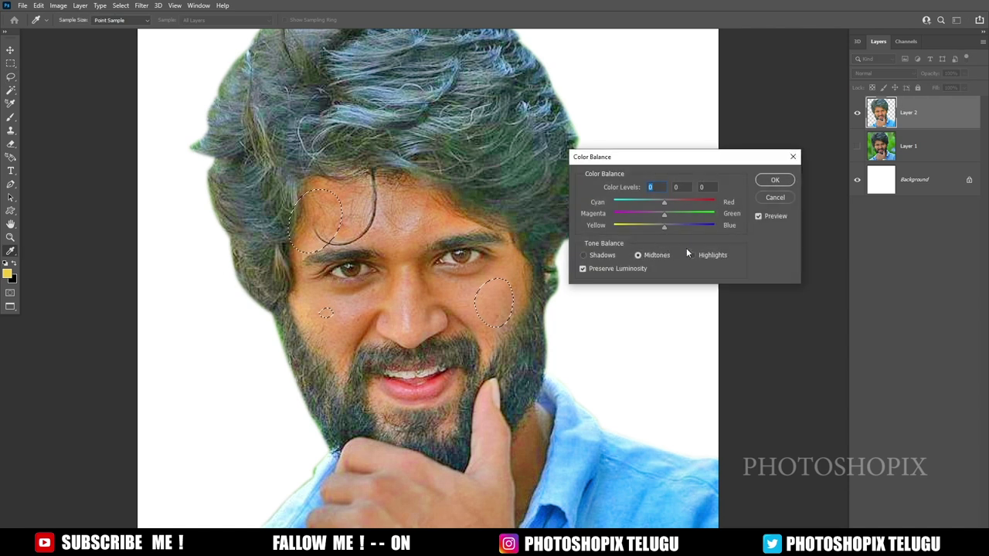
{"action": "left_click_drag", "start_coordinate": [663, 213], "coordinate": [651, 216]}
{"action": "key", "text": "Return"}
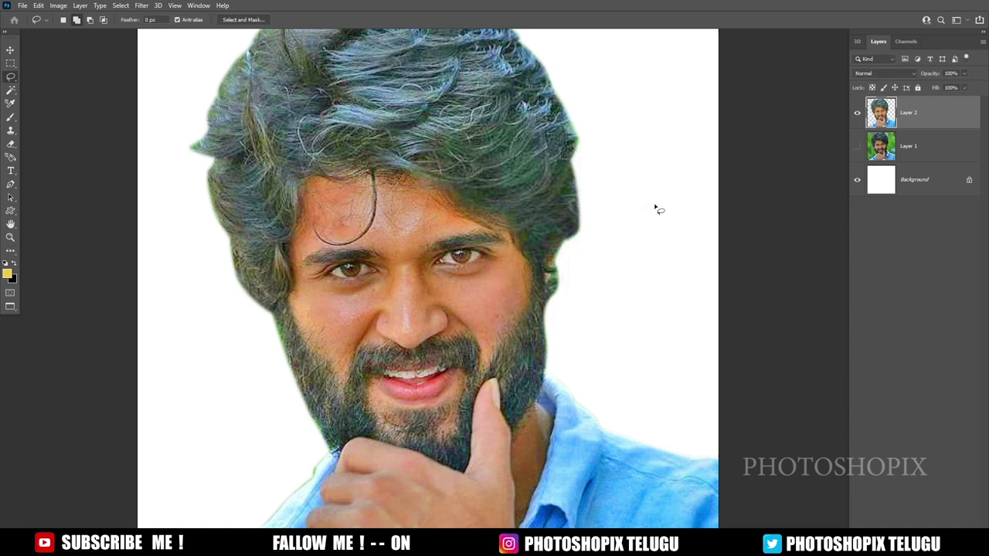
Step: Deselect the skin patches and keep Layer 2 as the working layer
{"action": "key", "text": "v"}
{"action": "right_click", "coordinate": [454, 238]}
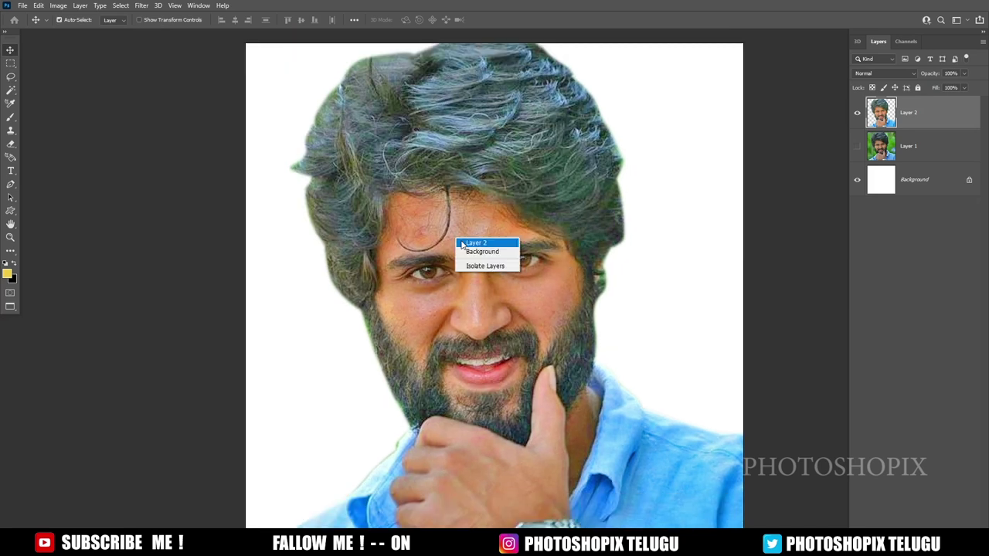
{"action": "left_click", "coordinate": [471, 243]}
{"action": "scroll", "coordinate": [489, 250], "scroll_direction": "down", "scroll_amount": 1}
{"action": "scroll", "coordinate": [489, 250], "scroll_direction": "up", "scroll_amount": 1}
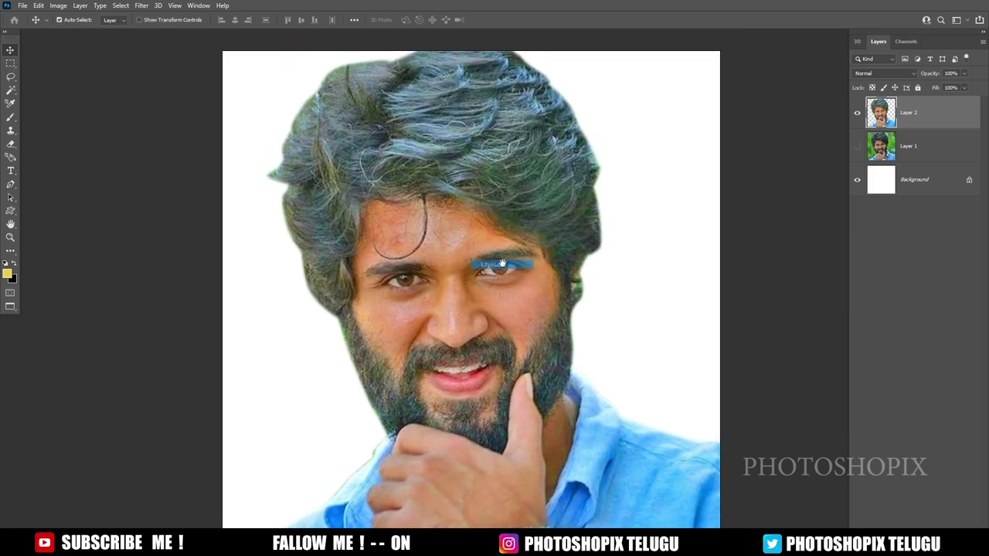
{"action": "scroll", "coordinate": [506, 260], "scroll_direction": "right", "scroll_amount": 2}
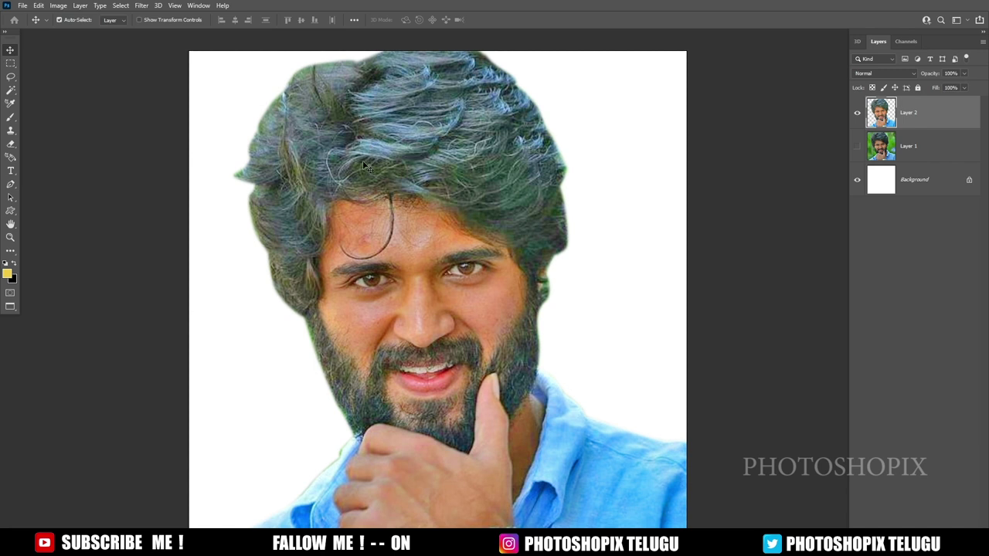
Step: Add +43 black to the Blacks range with Selective Color
{"action": "left_click", "coordinate": [59, 6]}
{"action": "mouse_move", "coordinate": [74, 32]}
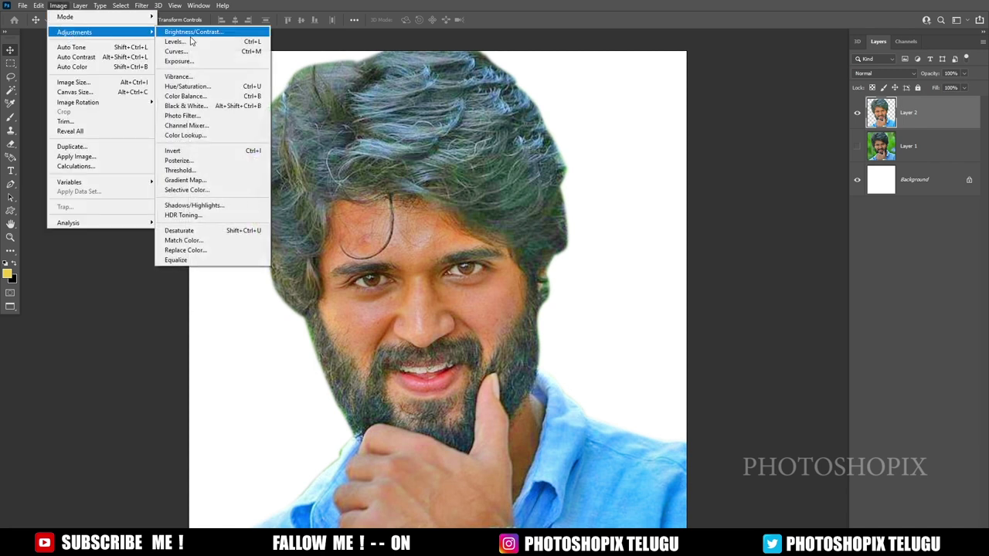
{"action": "left_click", "coordinate": [212, 190]}
{"action": "left_click", "coordinate": [632, 163]}
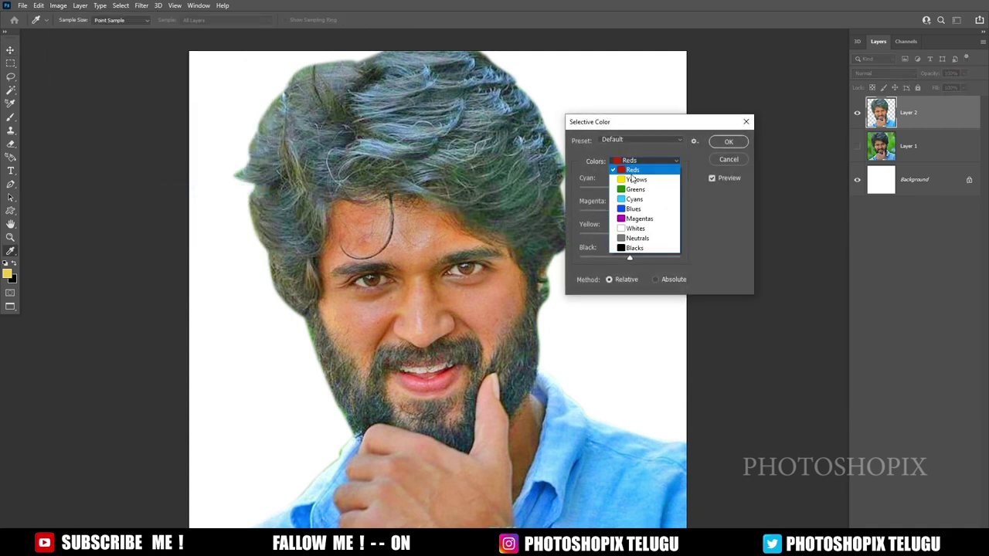
{"action": "left_click", "coordinate": [639, 249]}
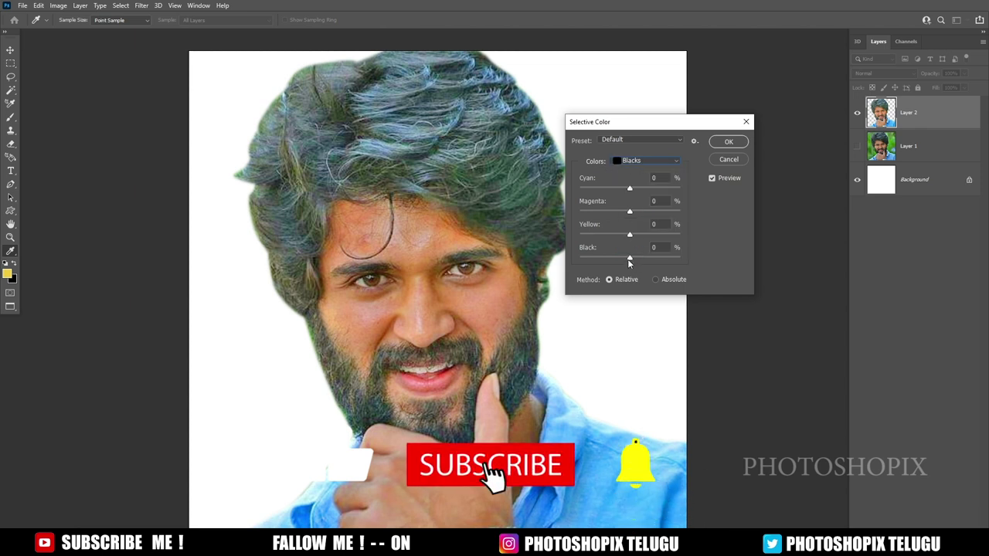
{"action": "left_click_drag", "start_coordinate": [630, 258], "coordinate": [651, 258]}
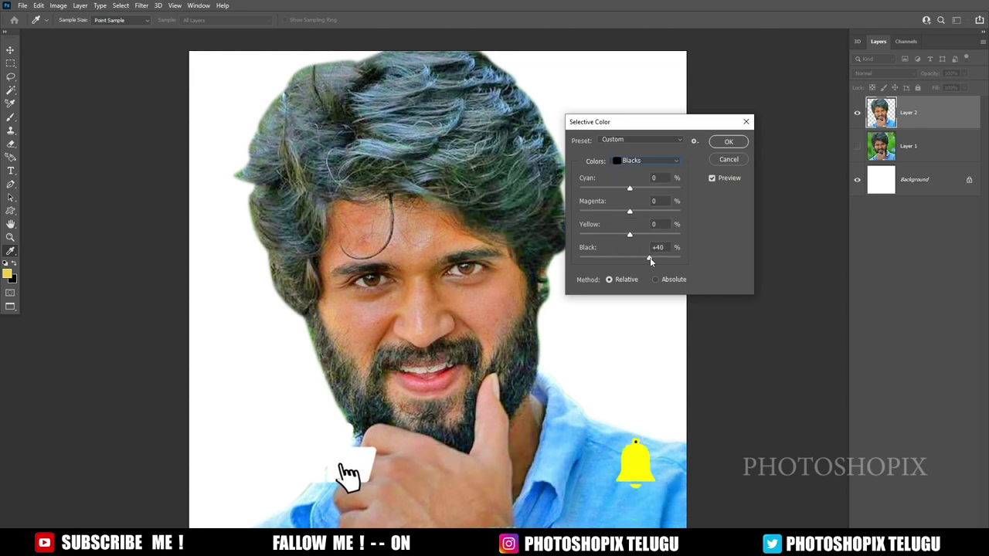
{"action": "left_click_drag", "start_coordinate": [651, 258], "coordinate": [652, 258]}
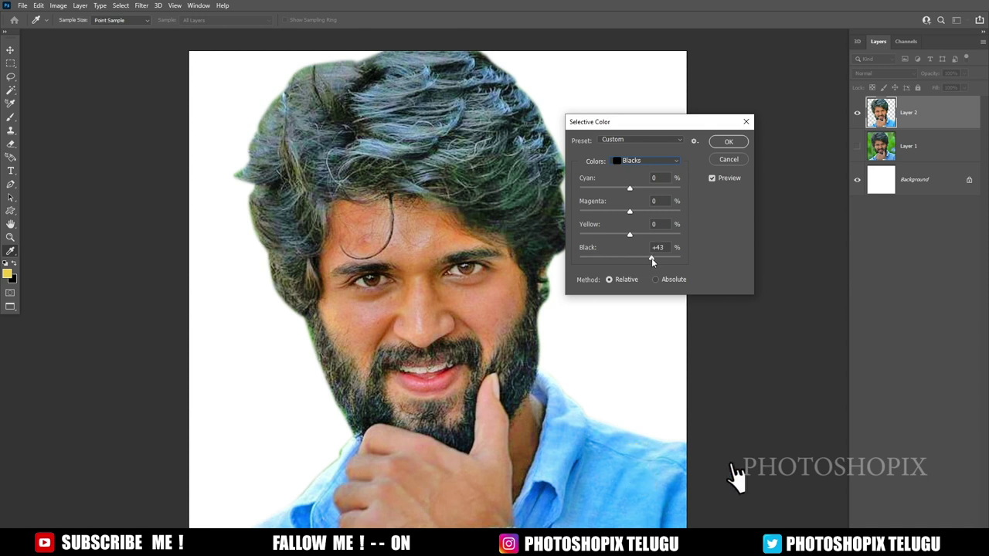
{"action": "left_click", "coordinate": [729, 142]}
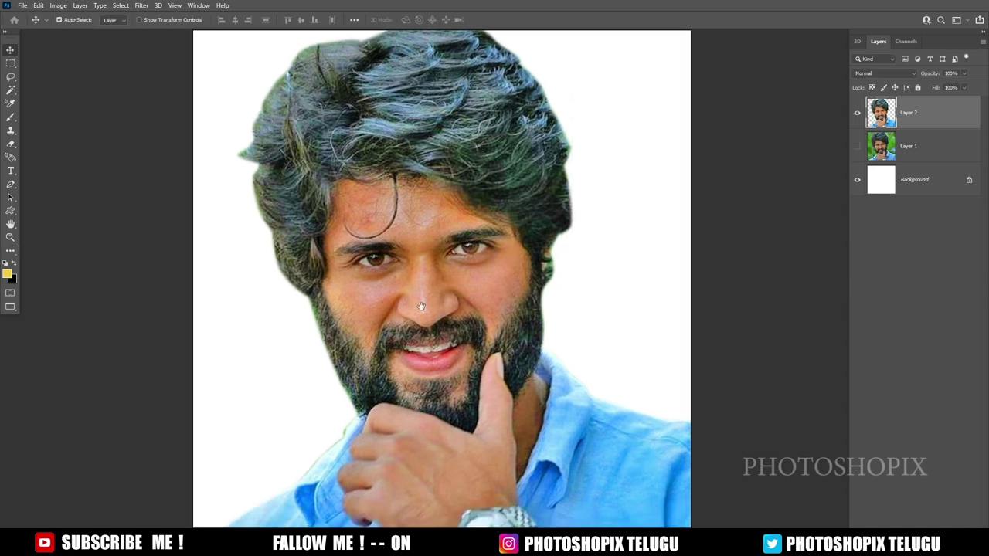
{"action": "key", "text": "v"}
{"action": "right_click", "coordinate": [424, 327]}
{"action": "scroll", "coordinate": [428, 309], "scroll_direction": "down", "scroll_amount": 1}
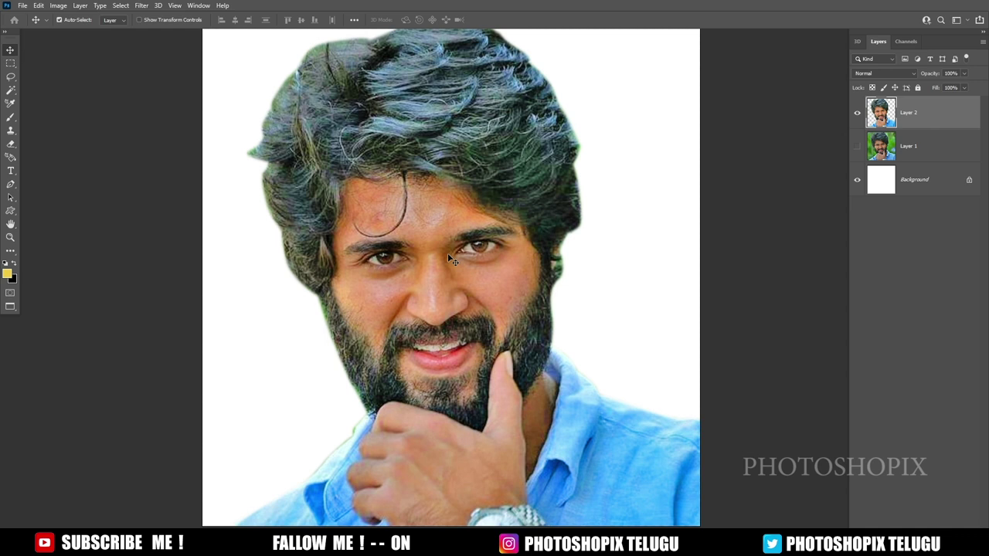
Step: Lasso the left eye and cheek area and feather it 18 pixels
{"action": "key", "text": "l"}
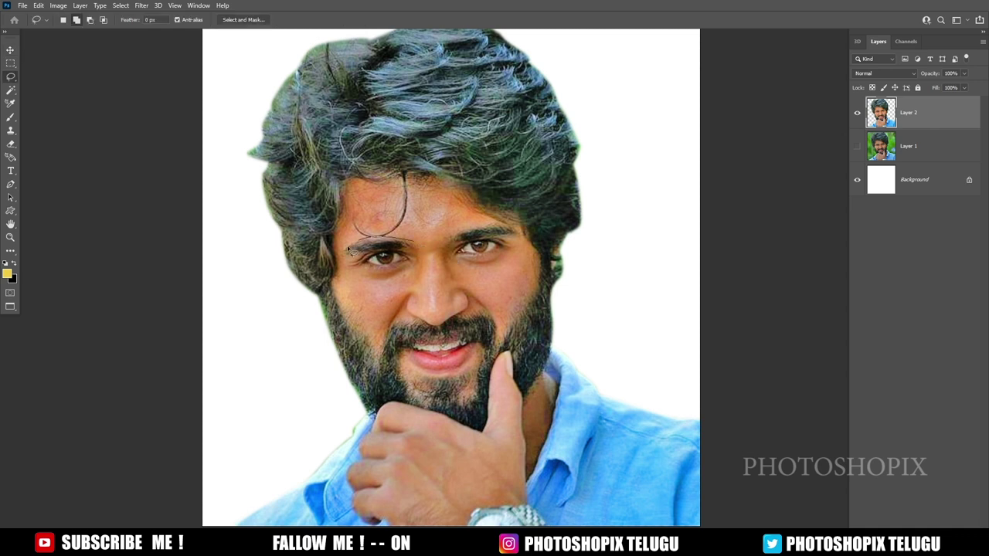
{"action": "left_click_drag", "start_coordinate": [349, 249], "coordinate": [429, 251]}
{"action": "key", "text": "shift+F6"}
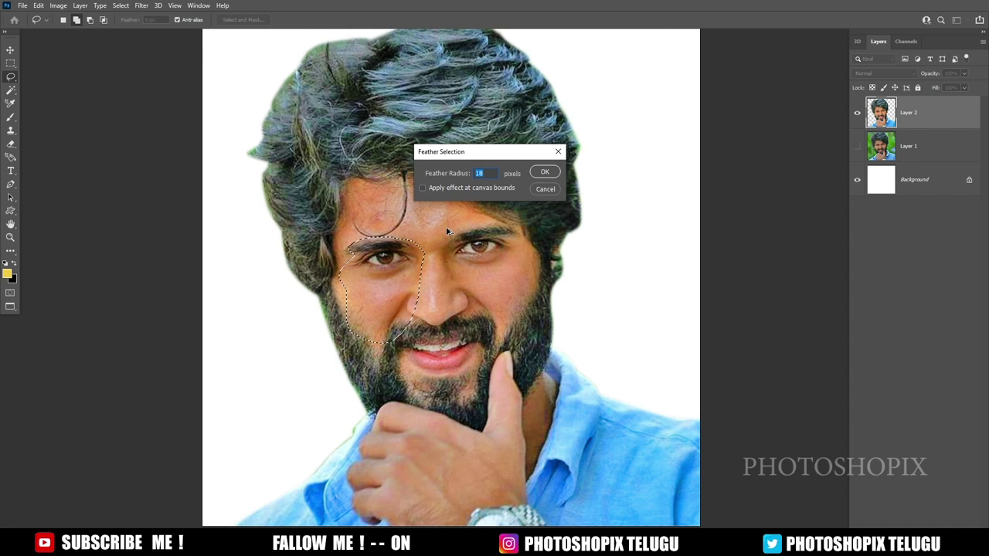
{"action": "key", "text": "Return"}
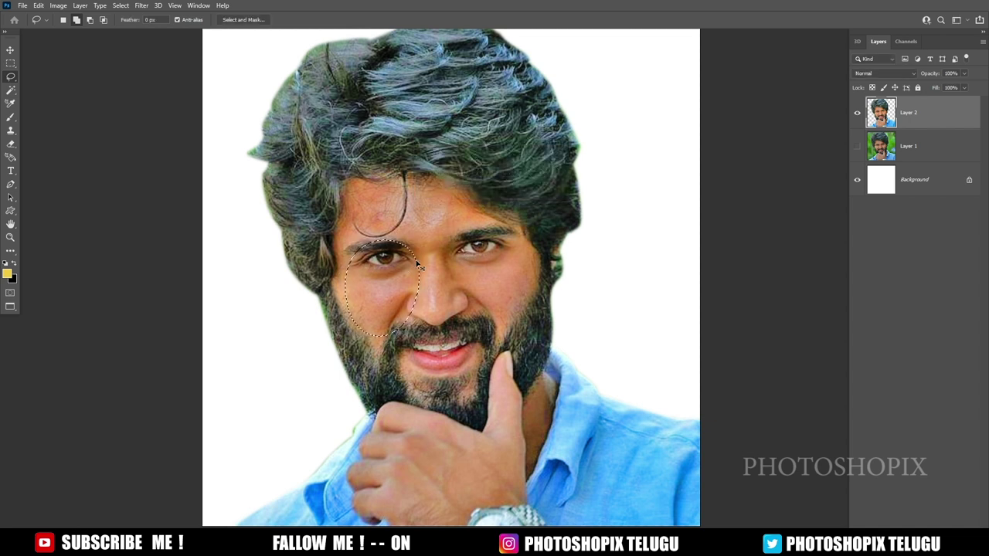
Step: Brighten the patch with a Curves point raised from 131 to 151, then deselect
{"action": "key", "text": "ctrl+m"}
{"action": "left_click_drag", "start_coordinate": [647, 251], "coordinate": [647, 240]}
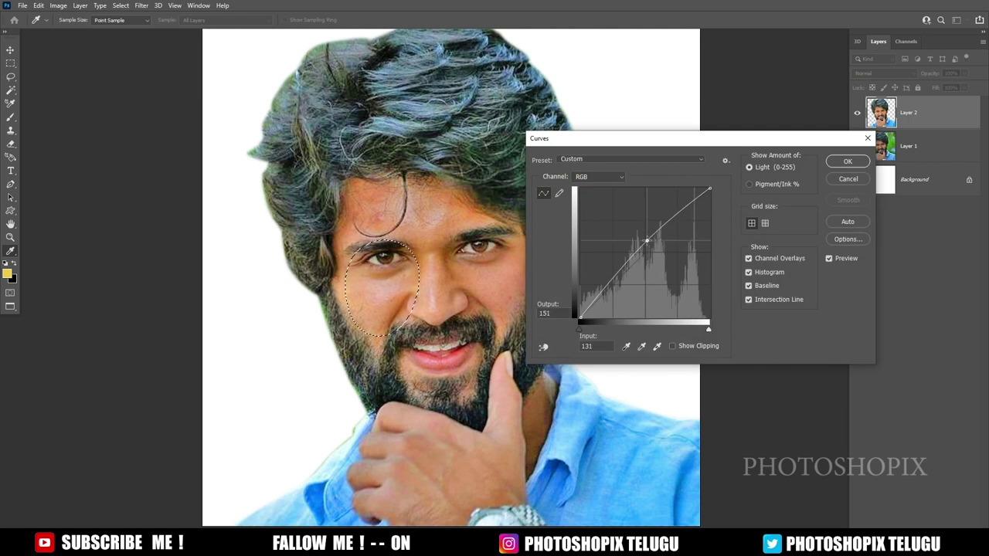
{"action": "left_click", "coordinate": [848, 161]}
{"action": "key", "text": "ctrl+d"}
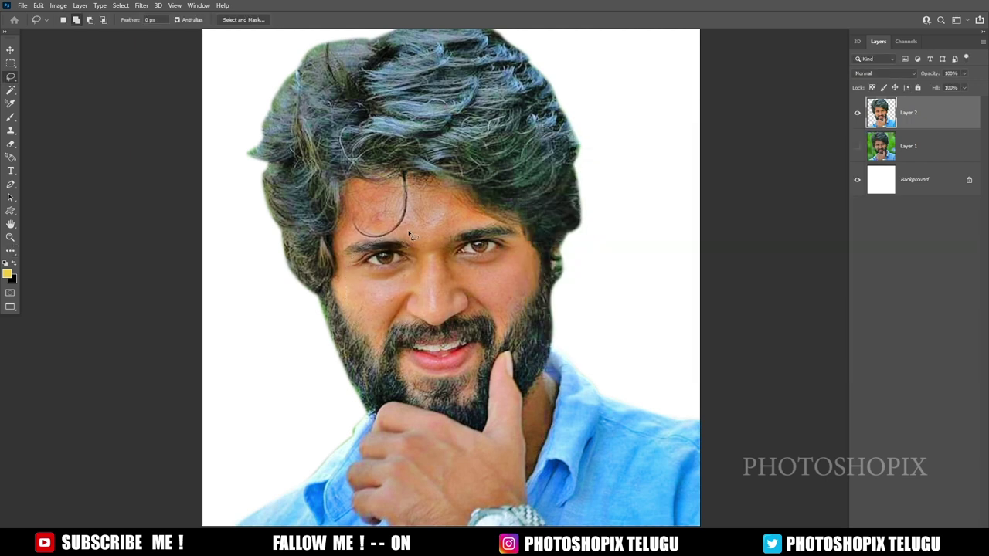
{"action": "key", "text": "v"}
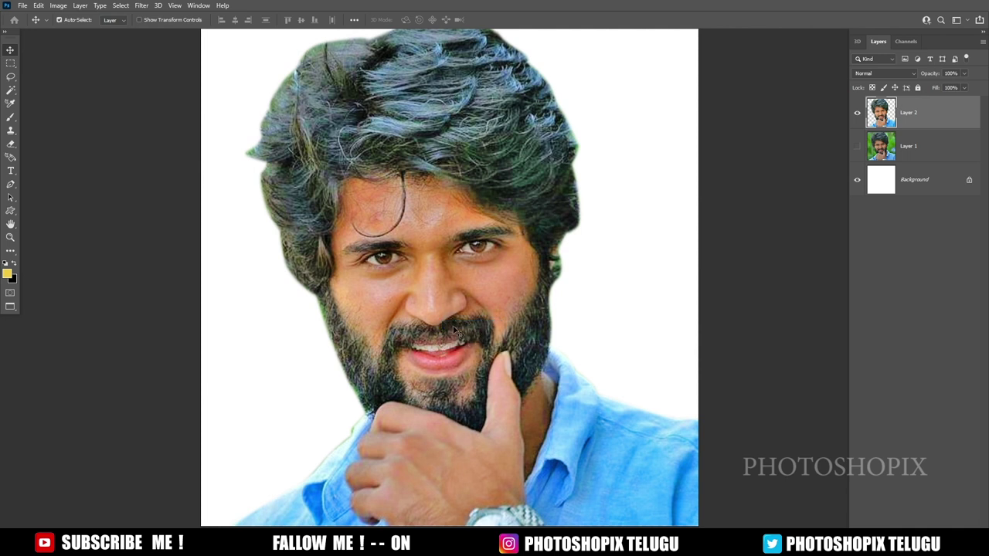
Step: Hide the original photo and white background so the cut-out sits on transparency
{"action": "left_click", "coordinate": [861, 154]}
{"action": "left_click", "coordinate": [862, 153]}
{"action": "left_click", "coordinate": [856, 180]}
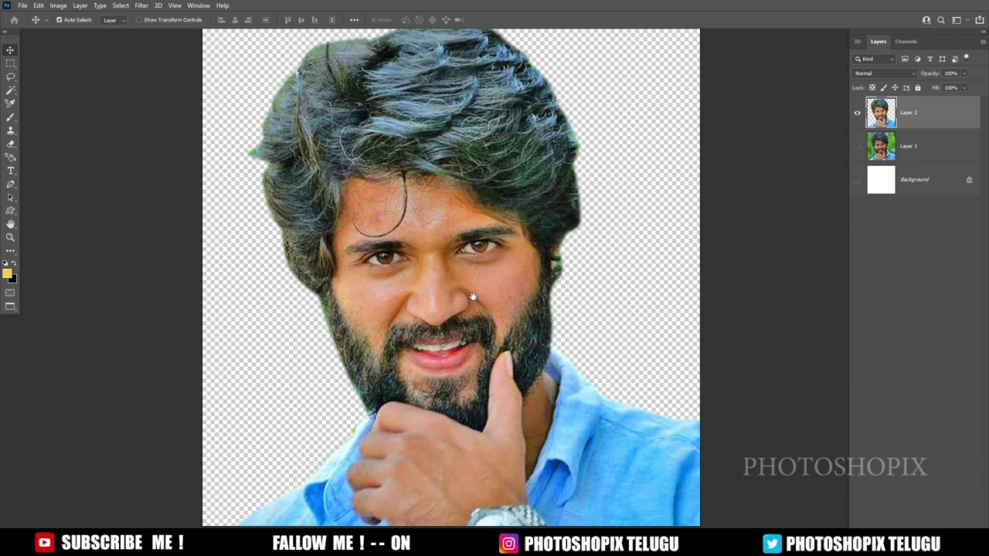
{"action": "mouse_move", "coordinate": [499, 287]}
{"action": "left_mouse_down"}
{"action": "mouse_move", "coordinate": [490, 253]}
{"action": "mouse_move", "coordinate": [516, 245]}
{"action": "left_mouse_up"}
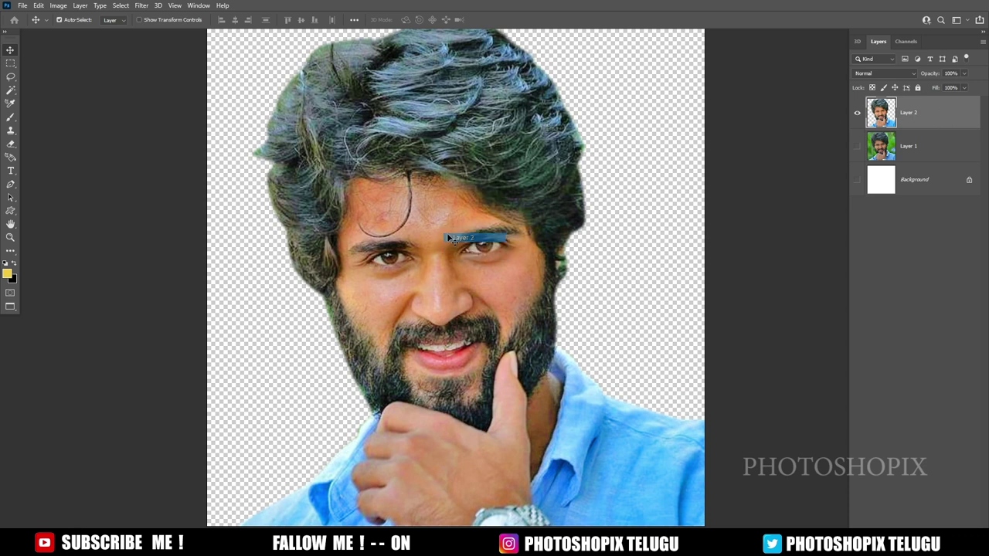
Step: Duplicate Layer 2 and apply a 7.8-pixel High Pass filter to the copy
{"action": "key", "text": "ctrl+j"}
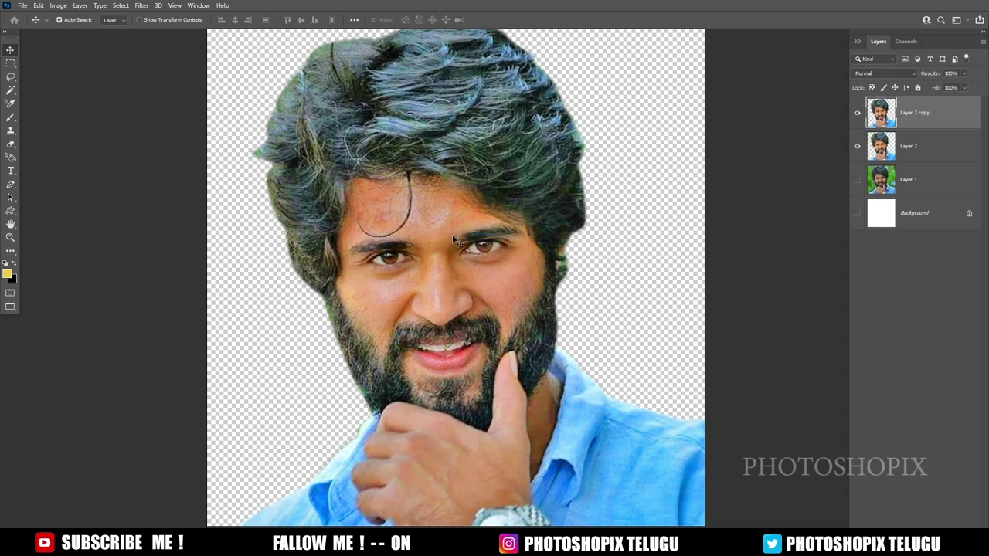
{"action": "left_click", "coordinate": [142, 6]}
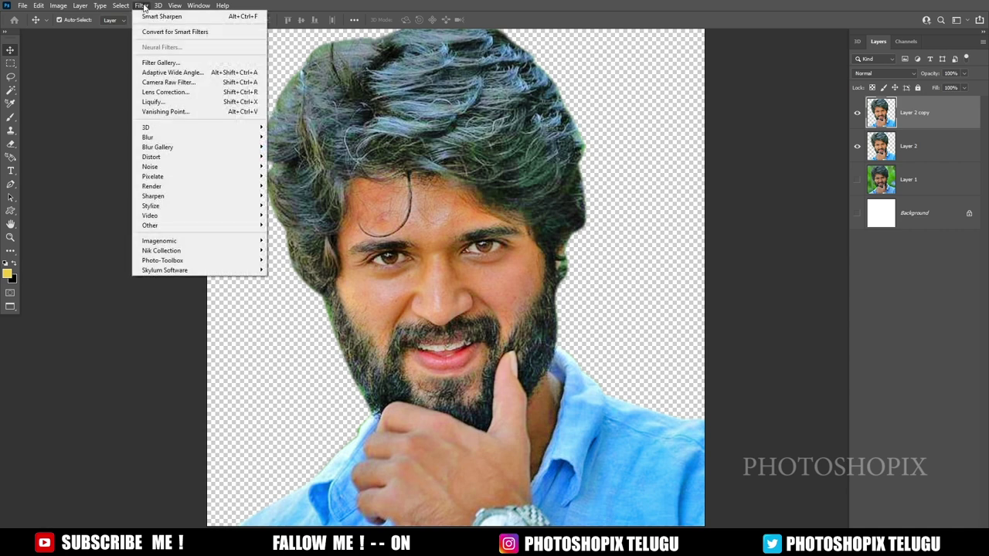
{"action": "mouse_move", "coordinate": [197, 225]}
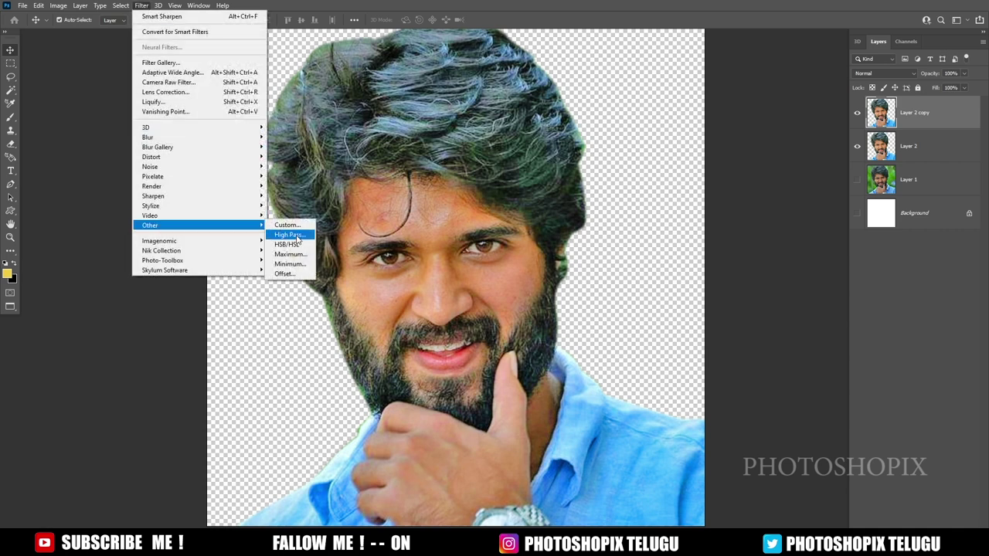
{"action": "left_click", "coordinate": [296, 237]}
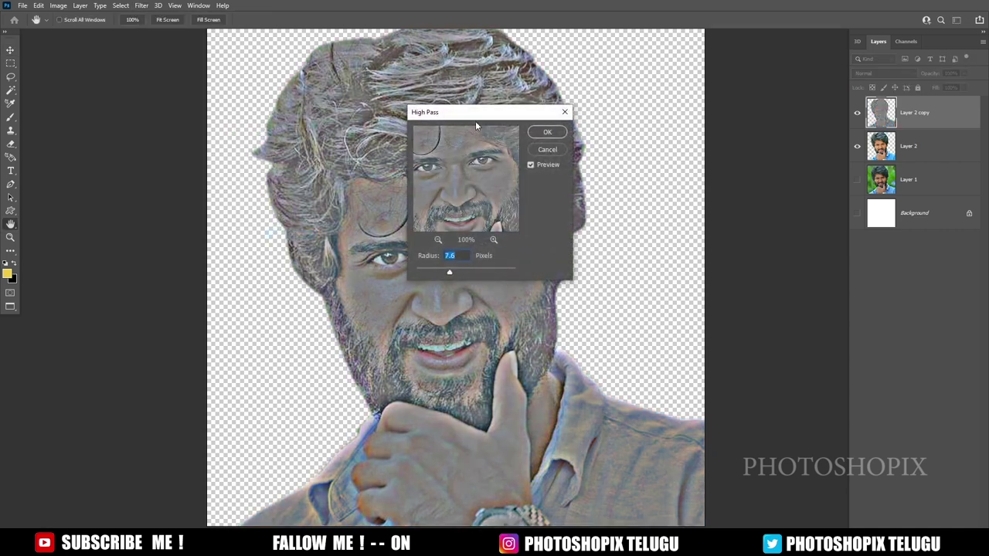
{"action": "left_click_drag", "start_coordinate": [475, 120], "coordinate": [627, 123]}
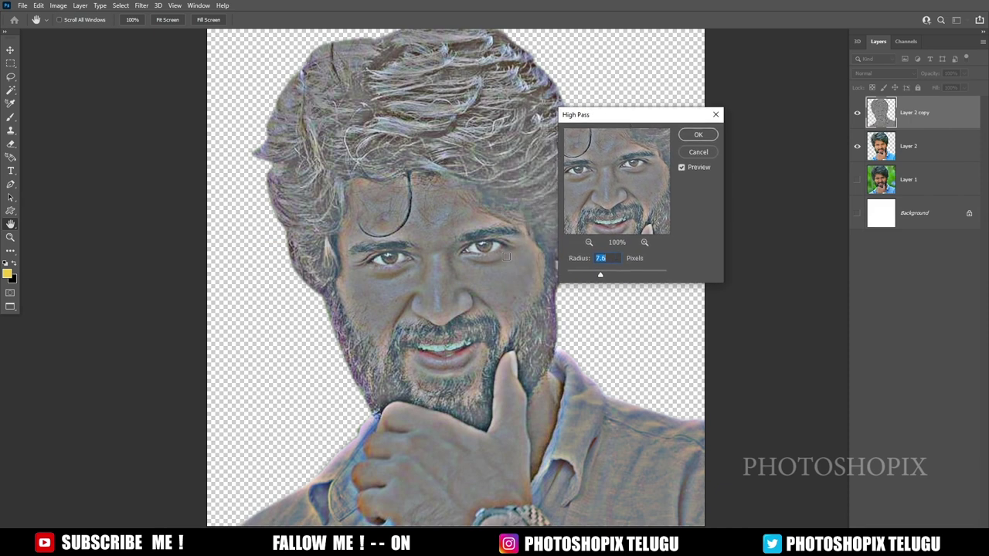
{"action": "left_click_drag", "start_coordinate": [600, 277], "coordinate": [603, 279]}
{"action": "left_click", "coordinate": [698, 135]}
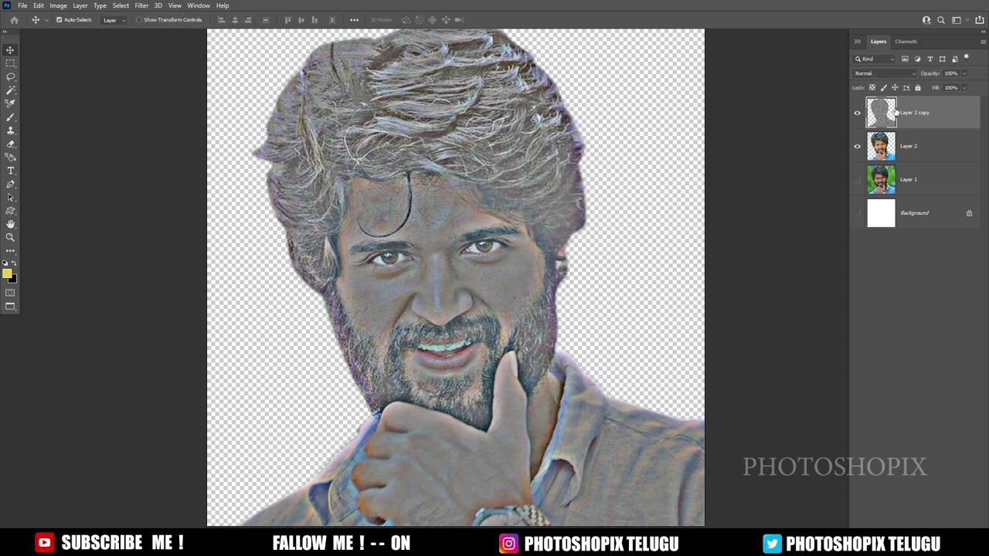
Step: Blend Layer 2 copy in Soft Light, stamp visible into Layer 3, and hide Layer 2 copy and Layer 2
{"action": "left_click", "coordinate": [899, 73]}
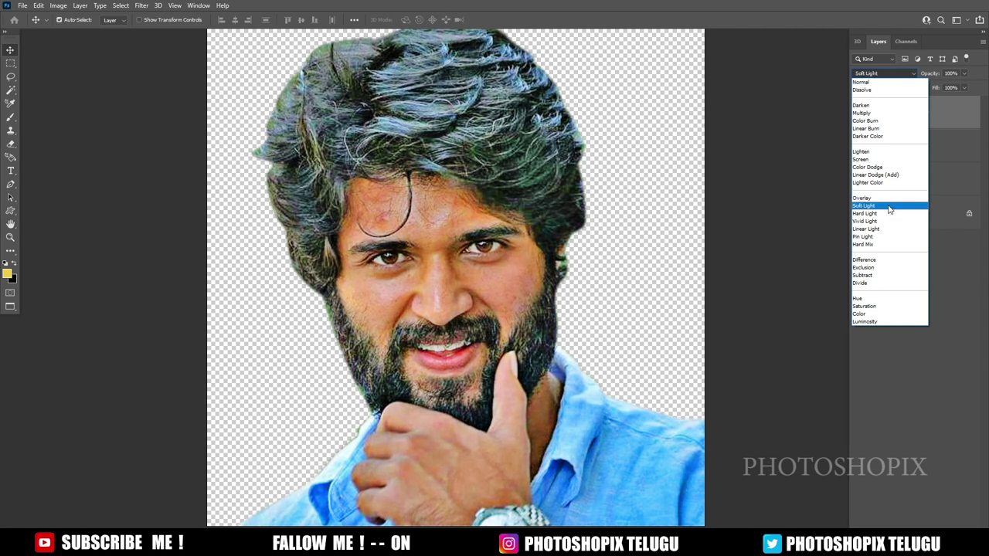
{"action": "left_click", "coordinate": [888, 209]}
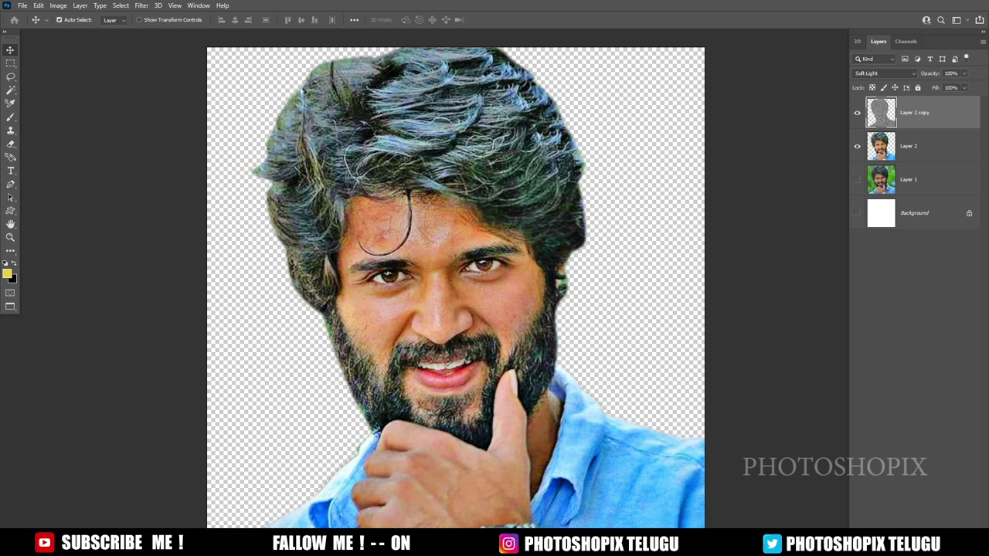
{"action": "key", "text": "ctrl+shift+alt+n"}
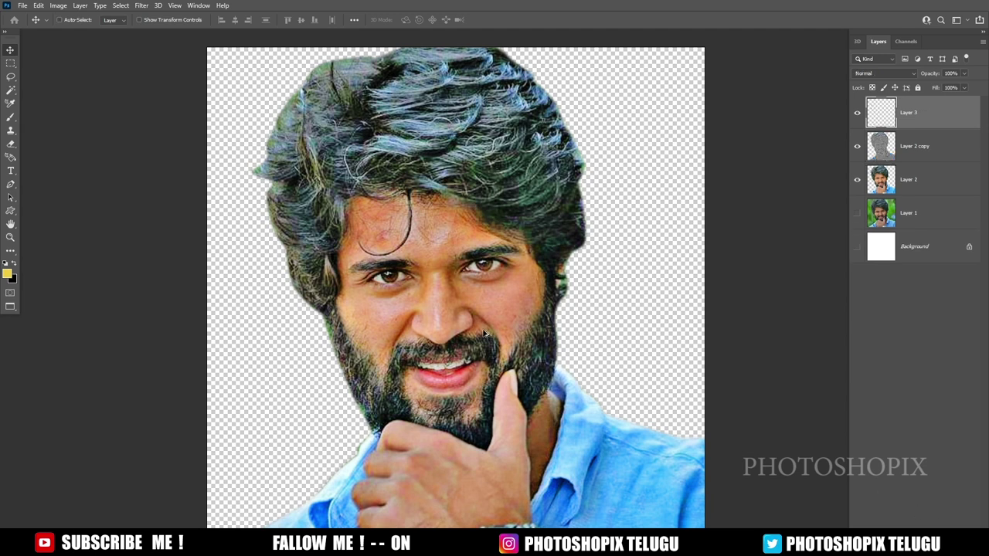
{"action": "key", "text": "ctrl+shift+alt+e"}
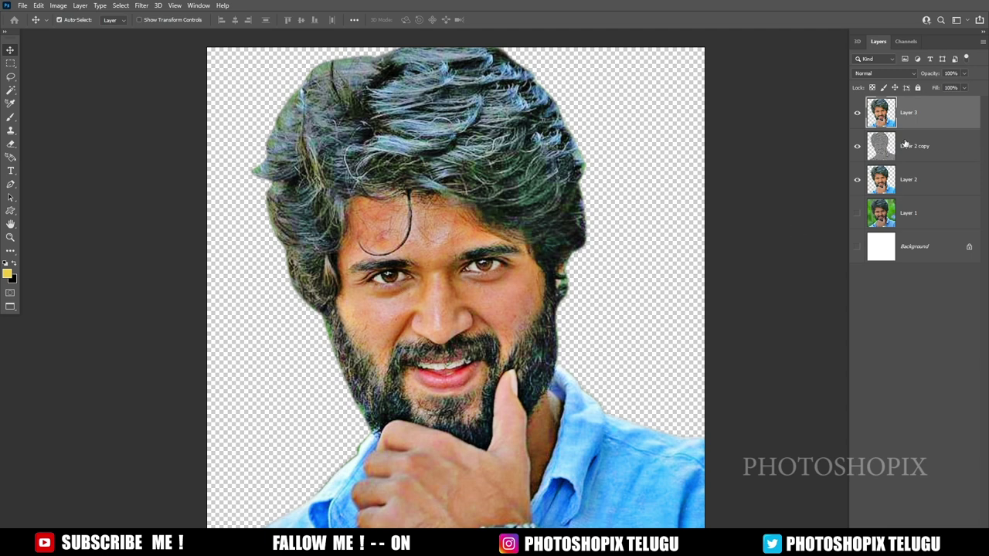
{"action": "left_click", "coordinate": [856, 146]}
{"action": "left_click", "coordinate": [857, 180]}
{"action": "left_click_drag", "start_coordinate": [439, 295], "coordinate": [446, 294]}
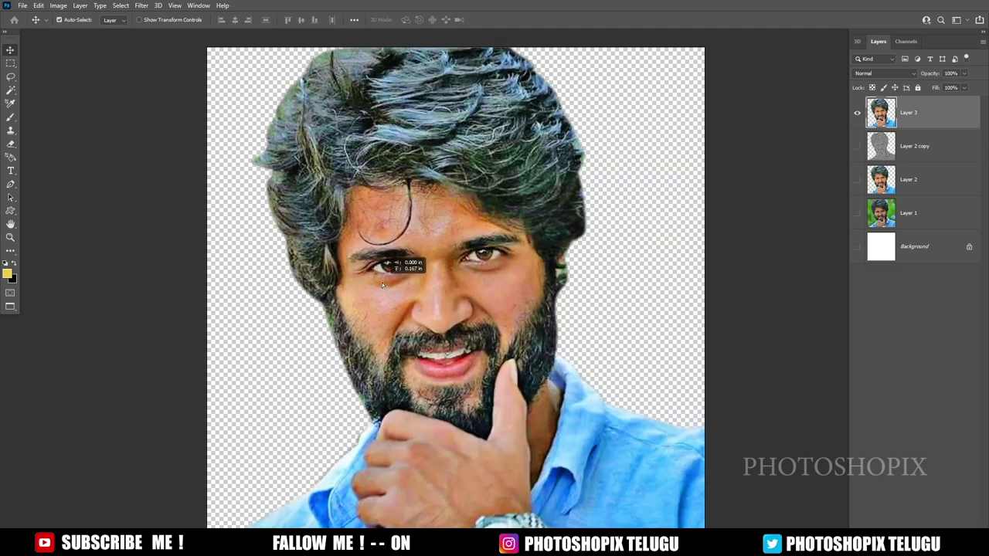
{"action": "scroll", "coordinate": [446, 294], "scroll_direction": "up", "scroll_amount": 2}
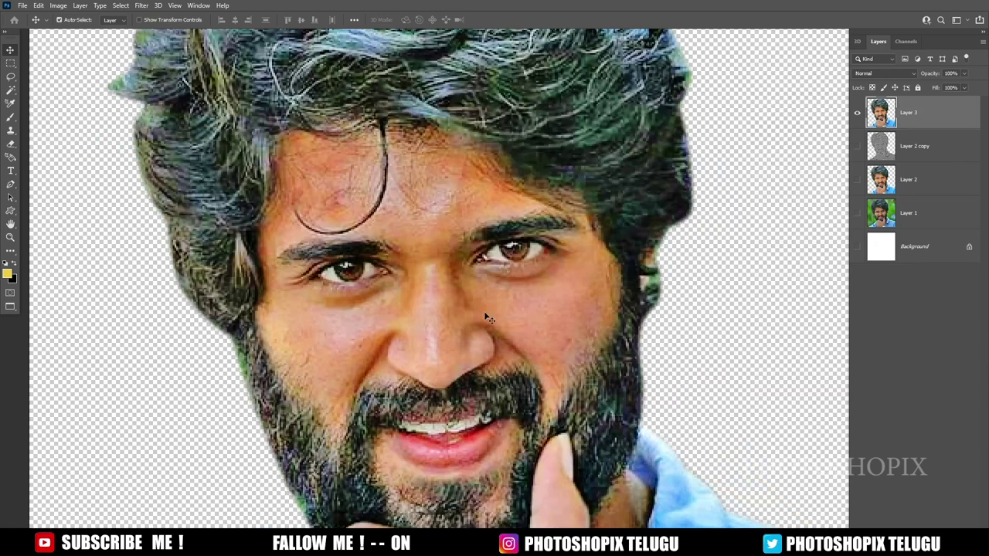
{"action": "scroll", "coordinate": [453, 327], "scroll_direction": "down", "scroll_amount": 2}
{"action": "scroll", "coordinate": [454, 320], "scroll_direction": "down", "scroll_amount": 1}
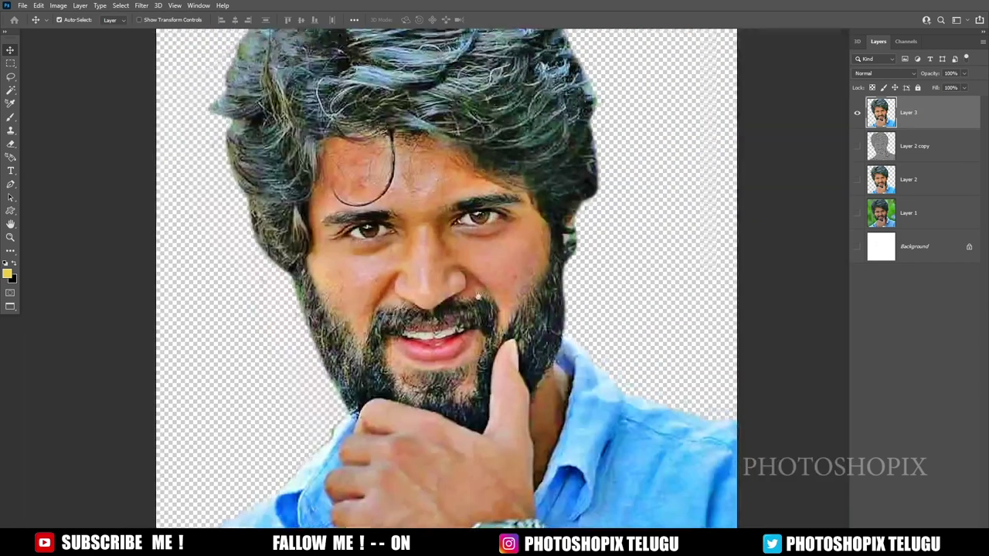
Step: Preview Smart Sharpen on Layer 3 with Amount 90%, Radius 1.0 px and Reduce Noise adjusted
{"action": "left_click", "coordinate": [141, 5]}
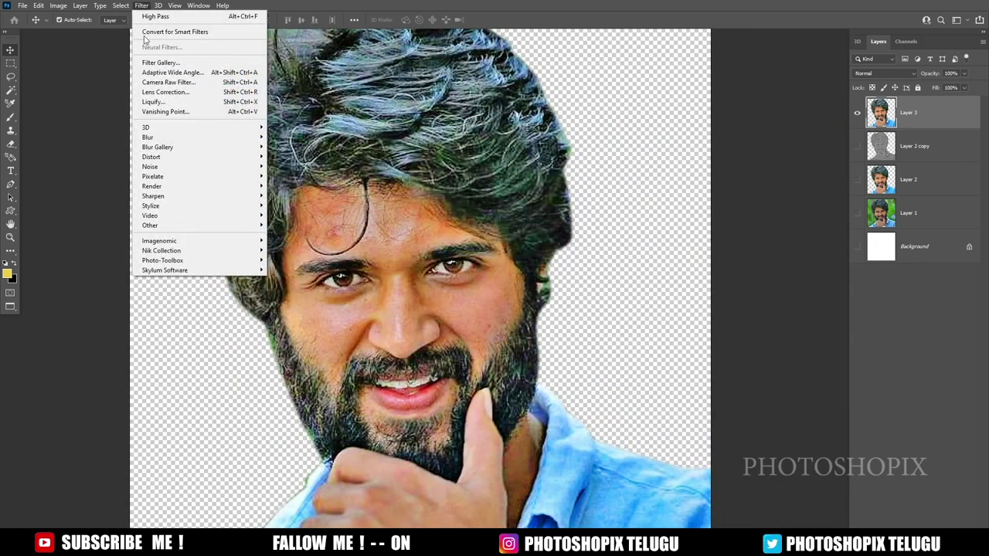
{"action": "mouse_move", "coordinate": [153, 196]}
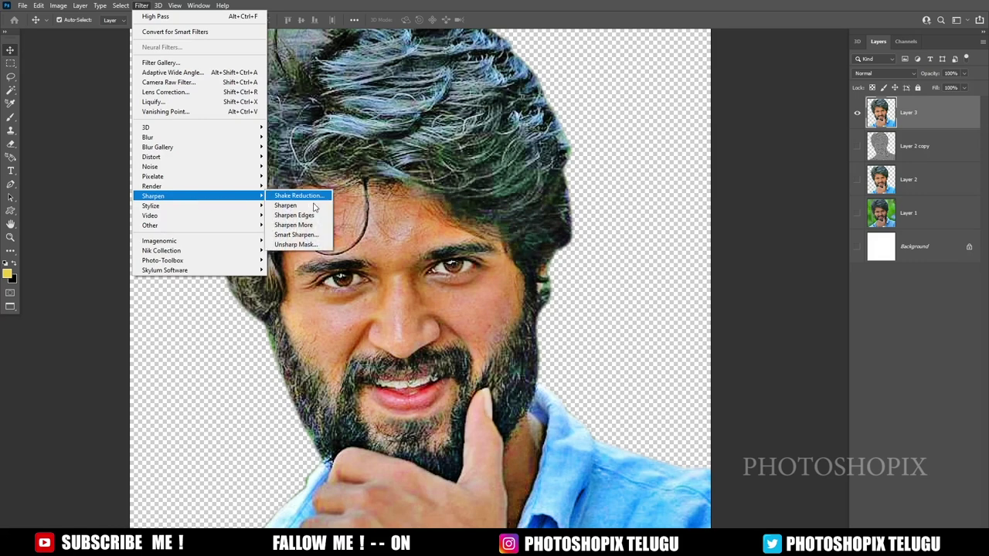
{"action": "left_click", "coordinate": [314, 241]}
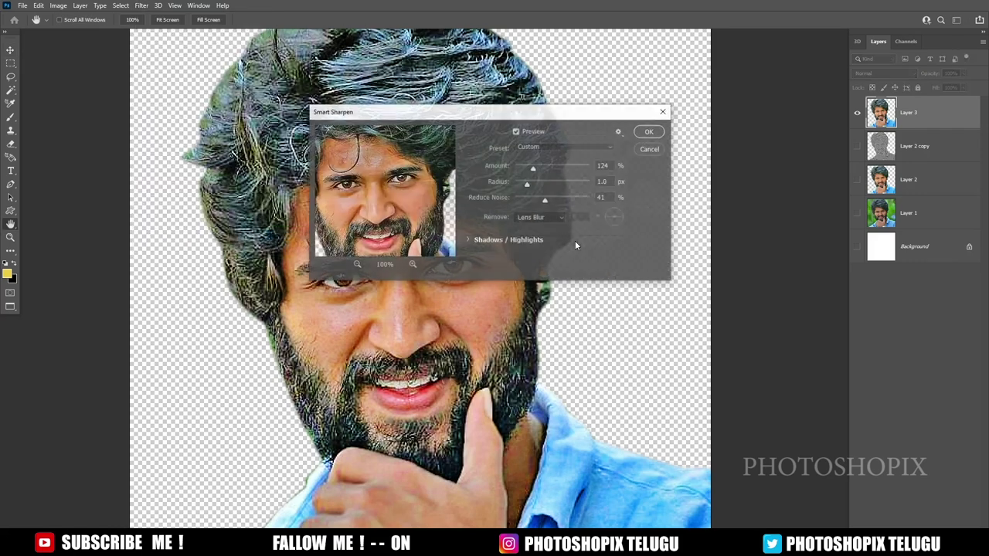
{"action": "left_click_drag", "start_coordinate": [451, 118], "coordinate": [605, 139]}
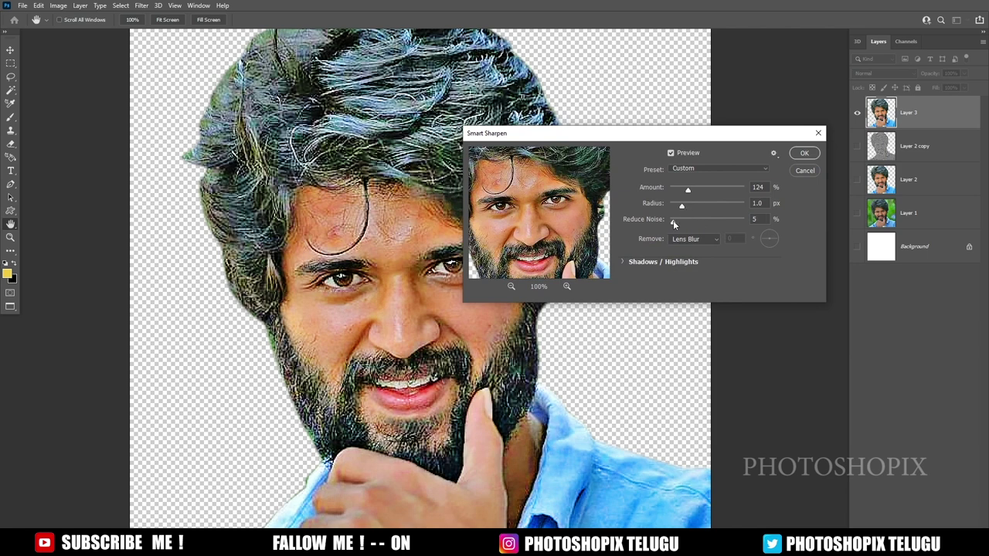
{"action": "left_click_drag", "start_coordinate": [673, 220], "coordinate": [699, 227]}
{"action": "mouse_move", "coordinate": [702, 221]}
{"action": "left_mouse_down"}
{"action": "mouse_move", "coordinate": [716, 225]}
{"action": "mouse_move", "coordinate": [684, 224]}
{"action": "mouse_move", "coordinate": [703, 223]}
{"action": "mouse_move", "coordinate": [680, 192]}
{"action": "mouse_move", "coordinate": [699, 192]}
{"action": "mouse_move", "coordinate": [685, 189]}
{"action": "mouse_move", "coordinate": [681, 209]}
{"action": "left_mouse_up"}
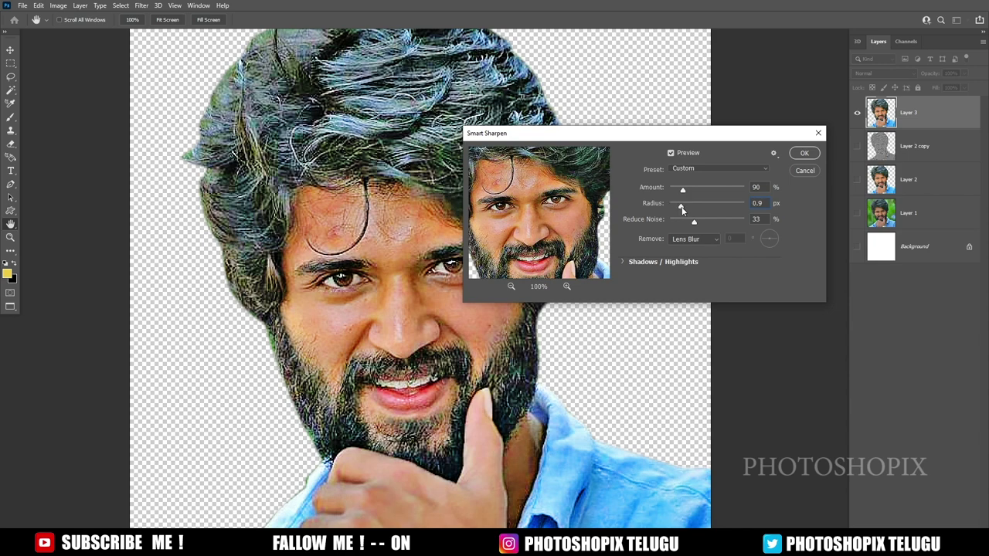
Step: Apply Smart Sharpen to Layer 3 and inspect the sharpened portrait
{"action": "left_click", "coordinate": [803, 152]}
{"action": "scroll", "coordinate": [349, 282], "scroll_direction": "up", "scroll_amount": 3}
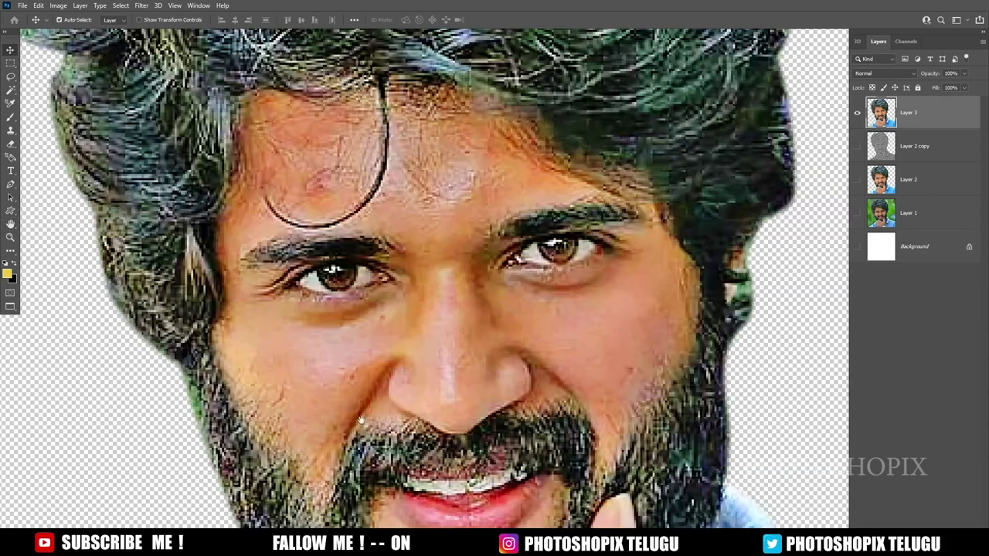
{"action": "scroll", "coordinate": [349, 282], "scroll_direction": "down", "scroll_amount": 1}
{"action": "scroll", "coordinate": [352, 280], "scroll_direction": "down", "scroll_amount": 1}
{"action": "scroll", "coordinate": [465, 337], "scroll_direction": "up", "scroll_amount": 1}
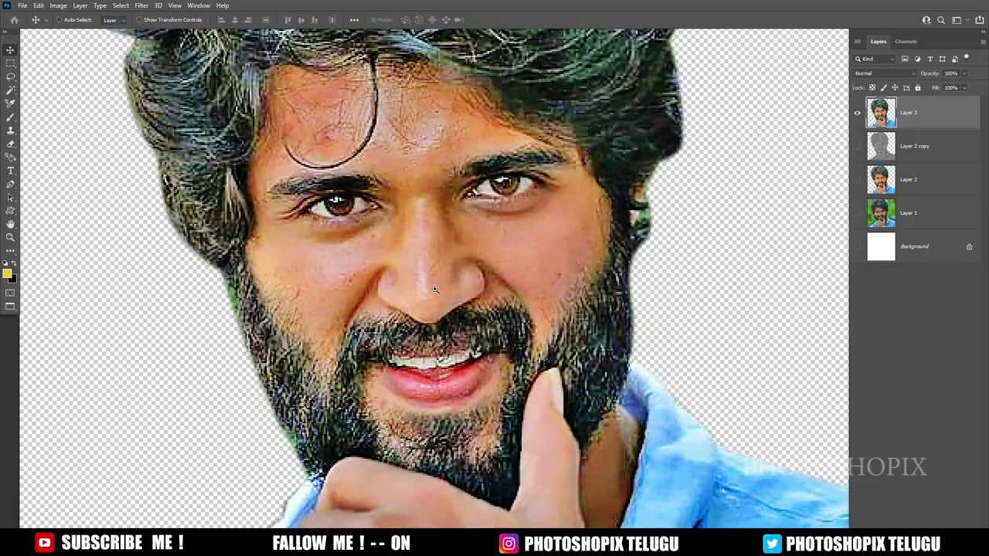
{"action": "scroll", "coordinate": [456, 338], "scroll_direction": "up", "scroll_amount": 1}
{"action": "scroll", "coordinate": [444, 339], "scroll_direction": "up", "scroll_amount": 1}
{"action": "scroll", "coordinate": [430, 340], "scroll_direction": "up", "scroll_amount": 2}
{"action": "scroll", "coordinate": [433, 333], "scroll_direction": "down", "scroll_amount": 5}
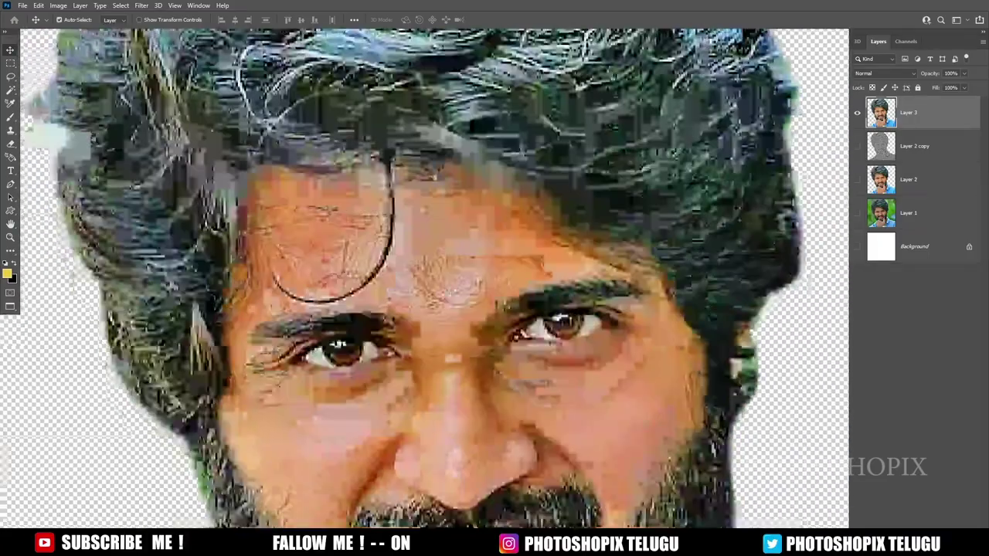
{"action": "scroll", "coordinate": [442, 312], "scroll_direction": "down", "scroll_amount": 1}
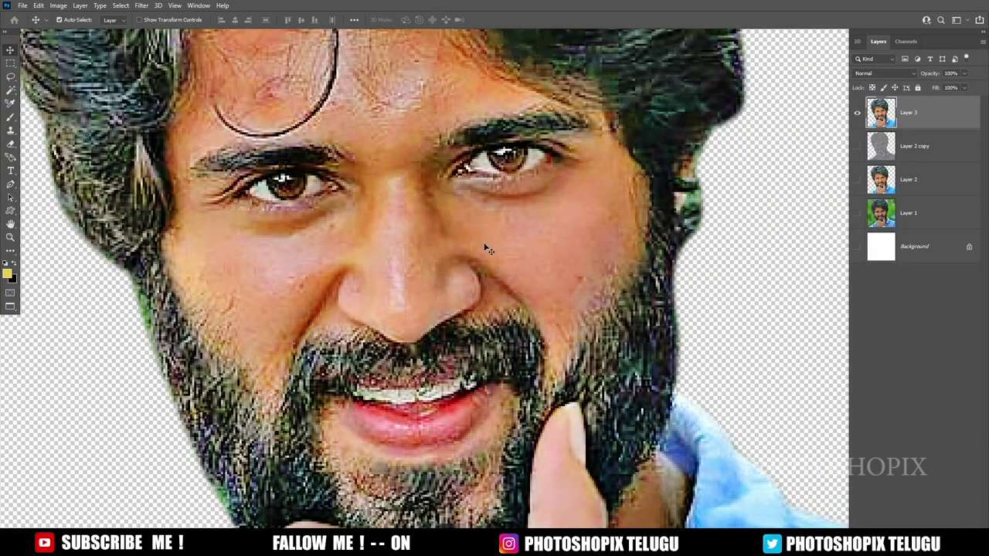
Step: Set the brush tip angle to -20°
{"action": "key", "text": "b"}
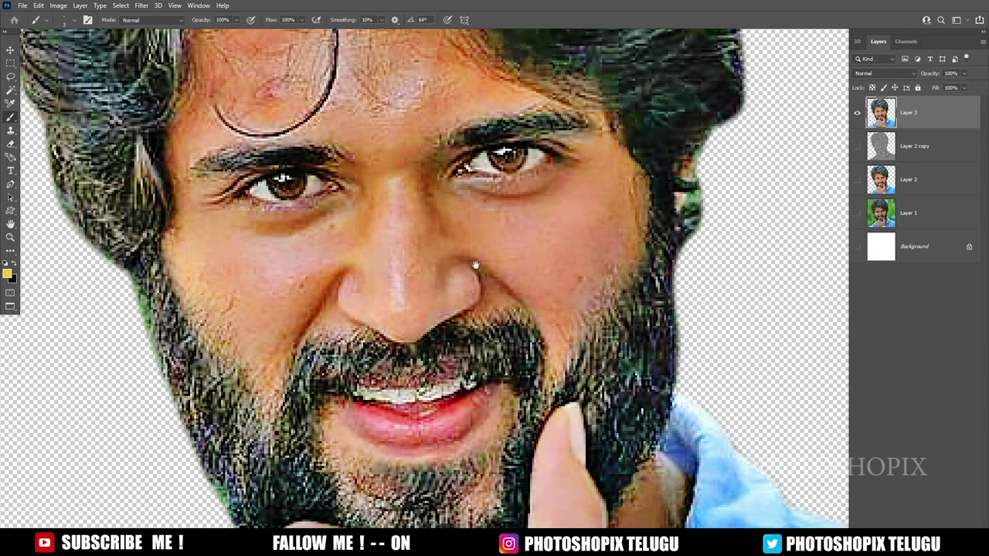
{"action": "right_click", "coordinate": [474, 263]}
{"action": "left_click_drag", "start_coordinate": [502, 287], "coordinate": [494, 293]}
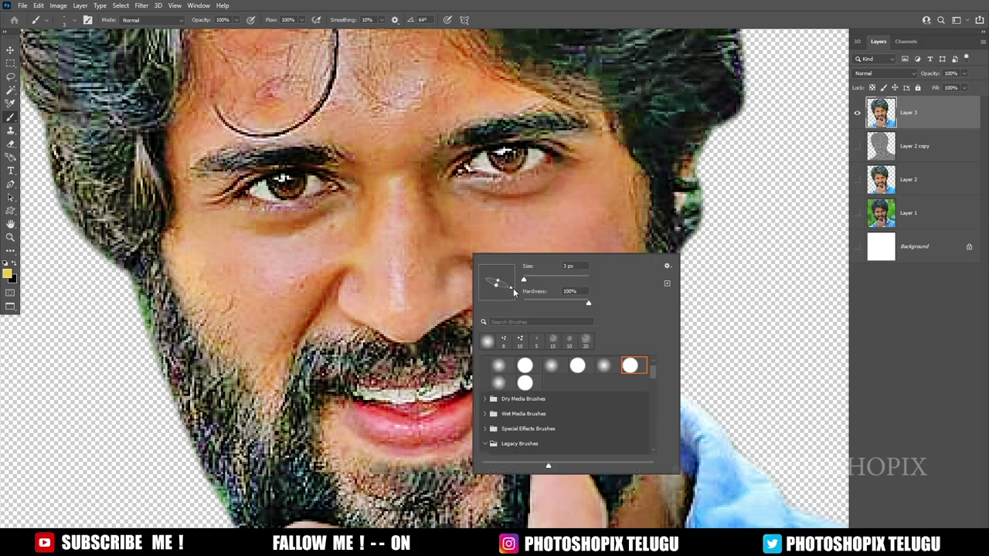
{"action": "key", "text": "Return"}
{"action": "scroll", "coordinate": [389, 289], "scroll_direction": "up", "scroll_amount": 1}
Step: Nudge the Layer 3 portrait slightly right and down
{"action": "key", "text": "v"}
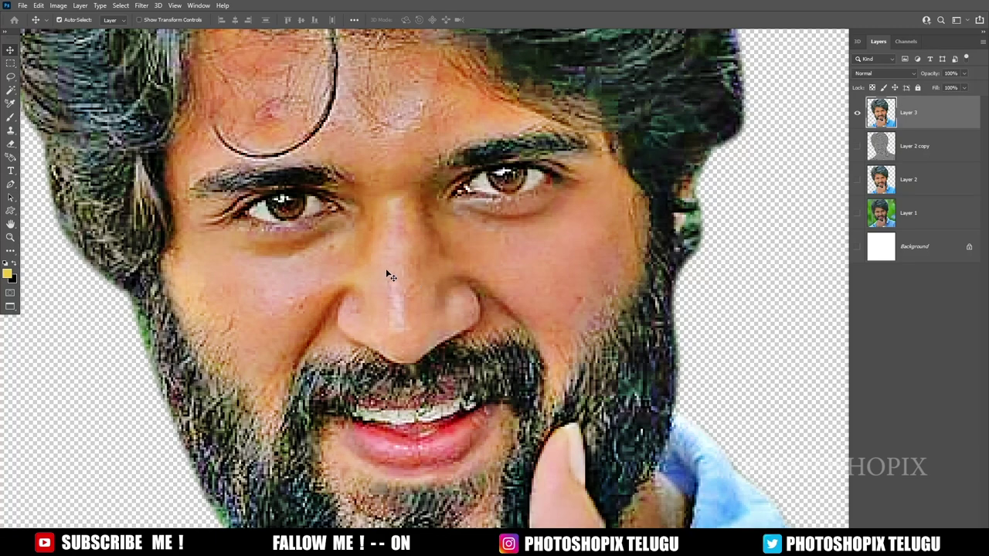
{"action": "left_click_drag", "start_coordinate": [390, 275], "coordinate": [376, 260]}
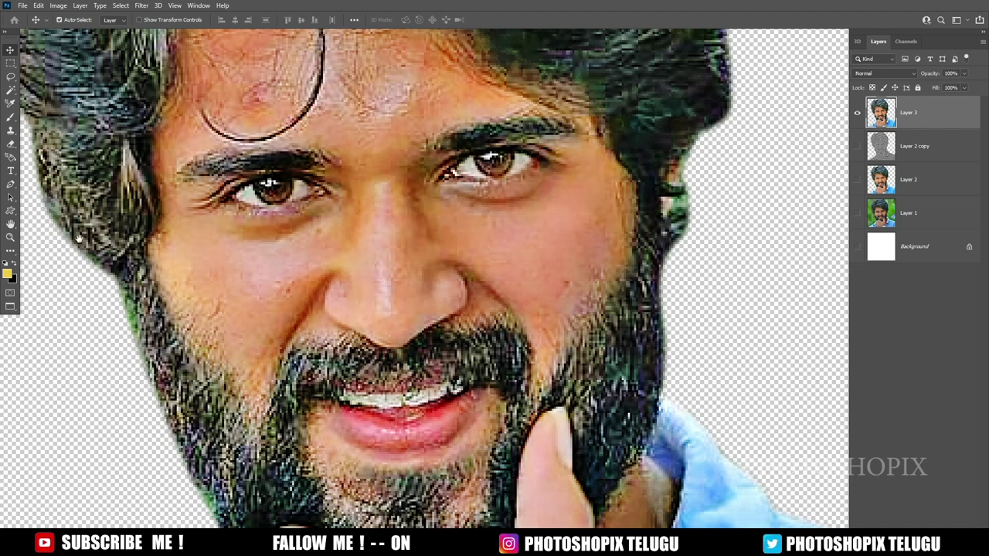
{"action": "key", "text": "ctrl+z"}
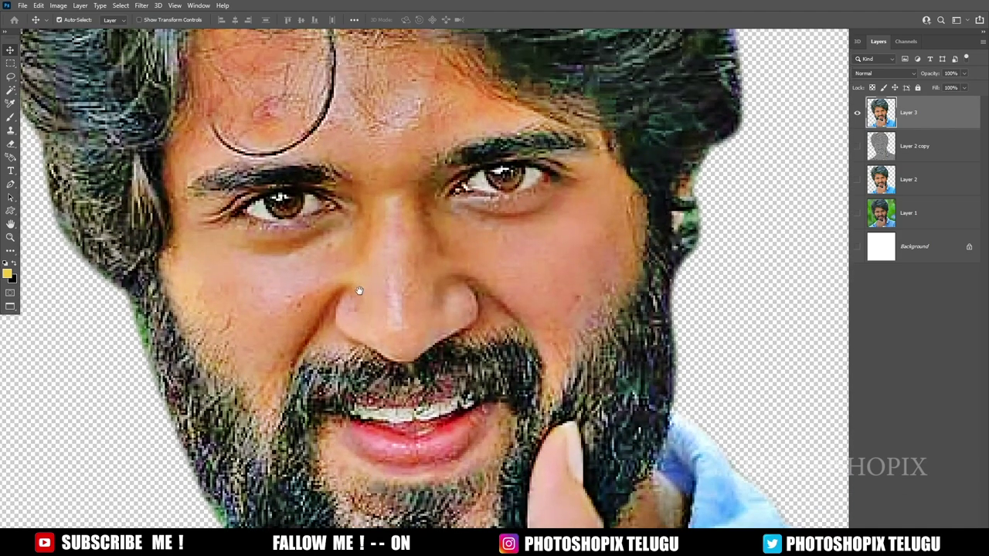
{"action": "left_click_drag", "start_coordinate": [342, 265], "coordinate": [348, 268]}
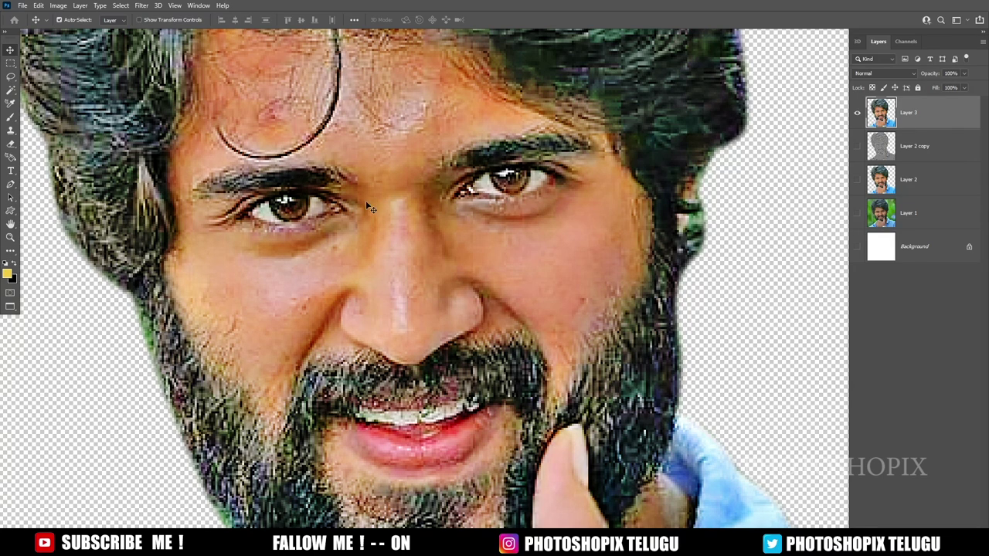
Step: Load the Digital-Painting-All-Brush set via Import Brushes in the Brush Preset picker, then close the picker
{"action": "key", "text": "b"}
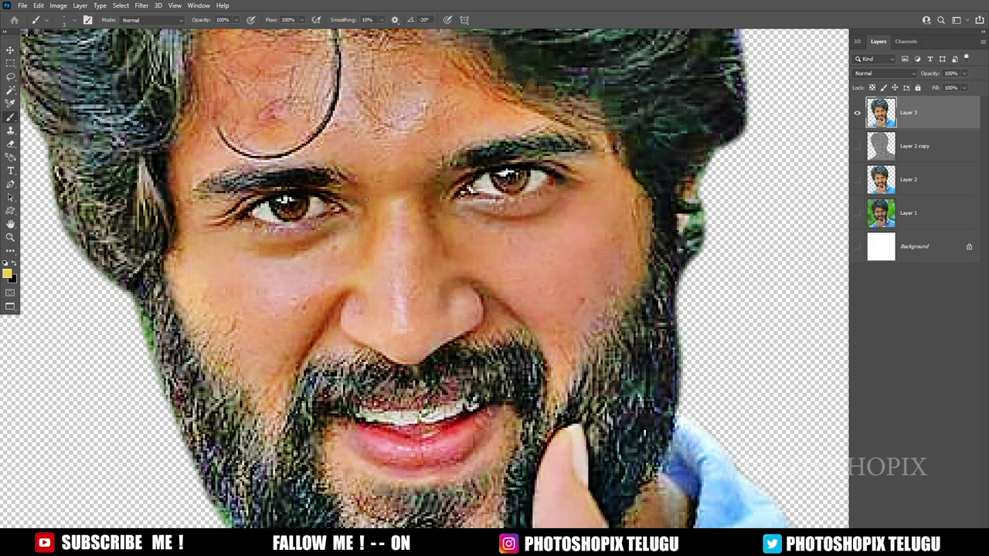
{"action": "right_click", "coordinate": [365, 200]}
{"action": "left_click", "coordinate": [564, 210]}
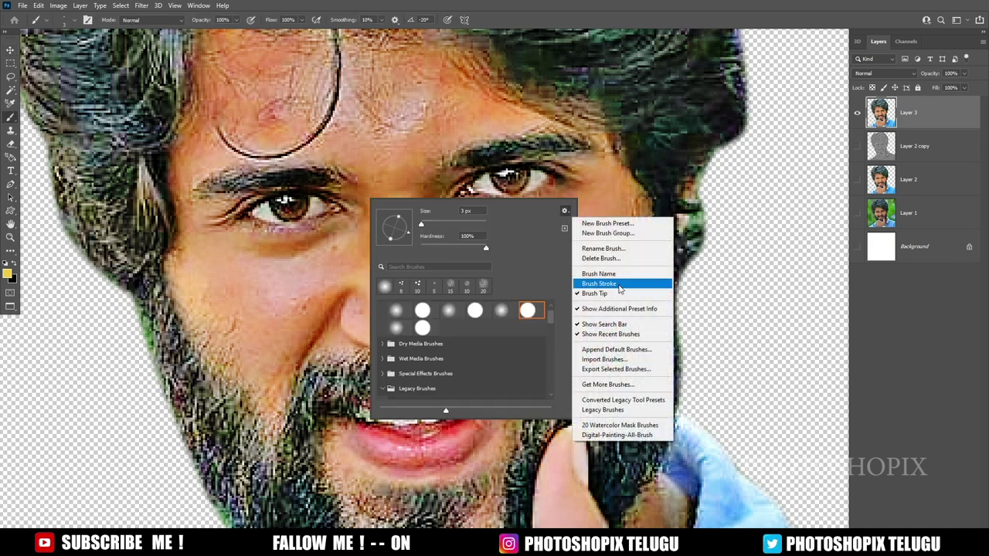
{"action": "left_click", "coordinate": [617, 360]}
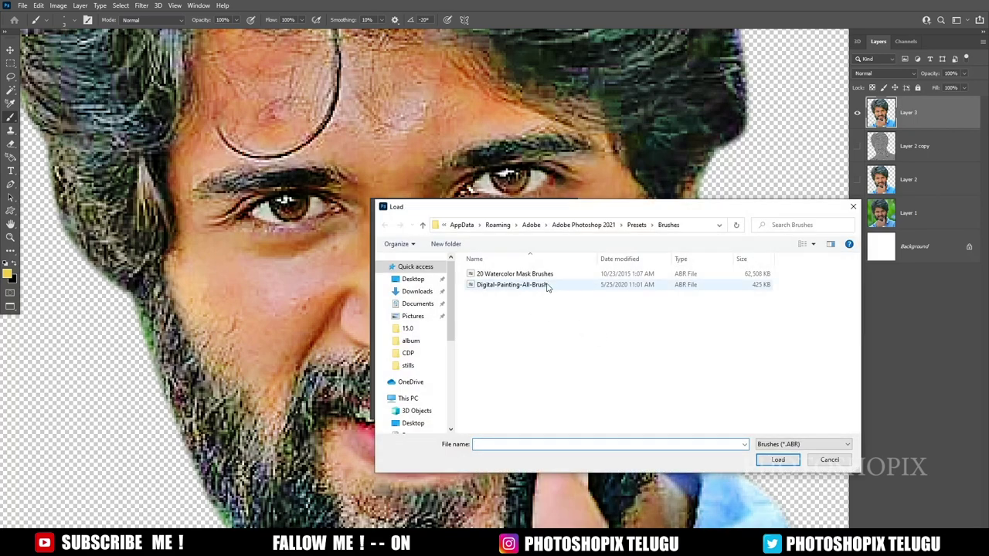
{"action": "left_click", "coordinate": [826, 458]}
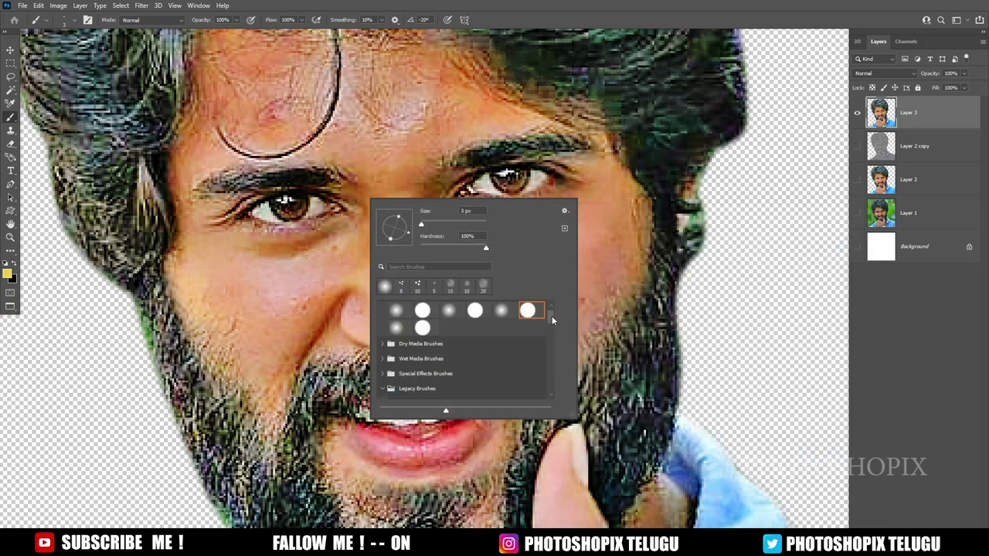
{"action": "left_click_drag", "start_coordinate": [551, 316], "coordinate": [553, 386]}
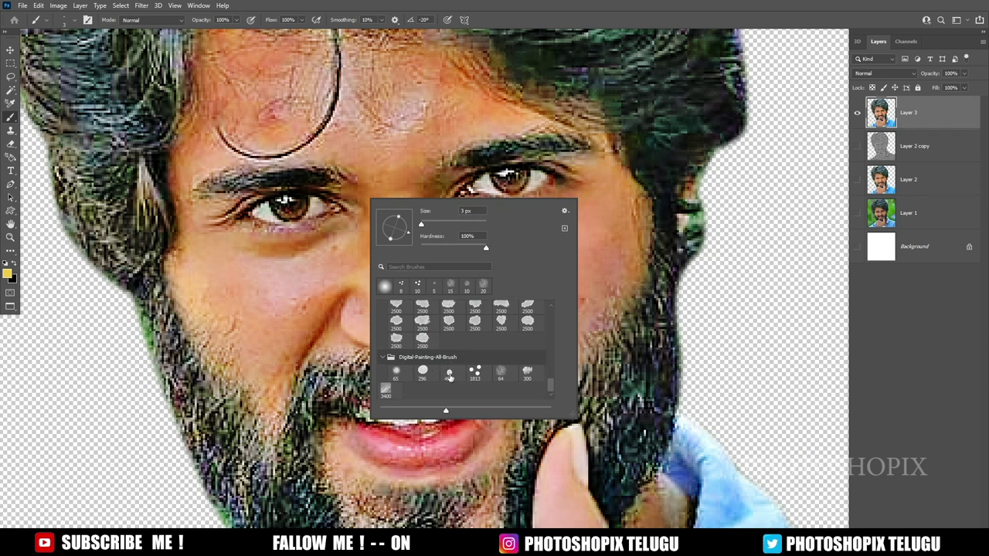
{"action": "double_click", "coordinate": [530, 378]}
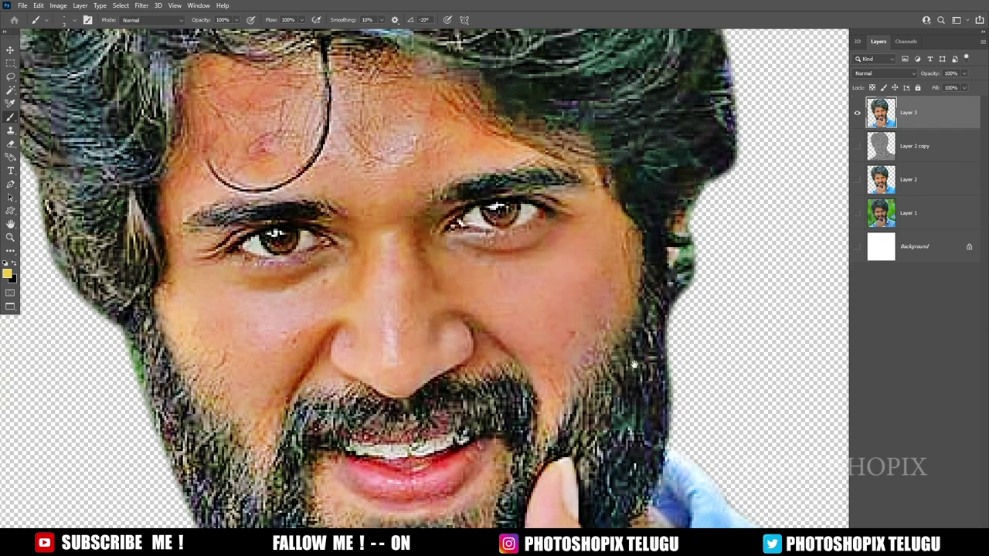
{"action": "key", "text": "v"}
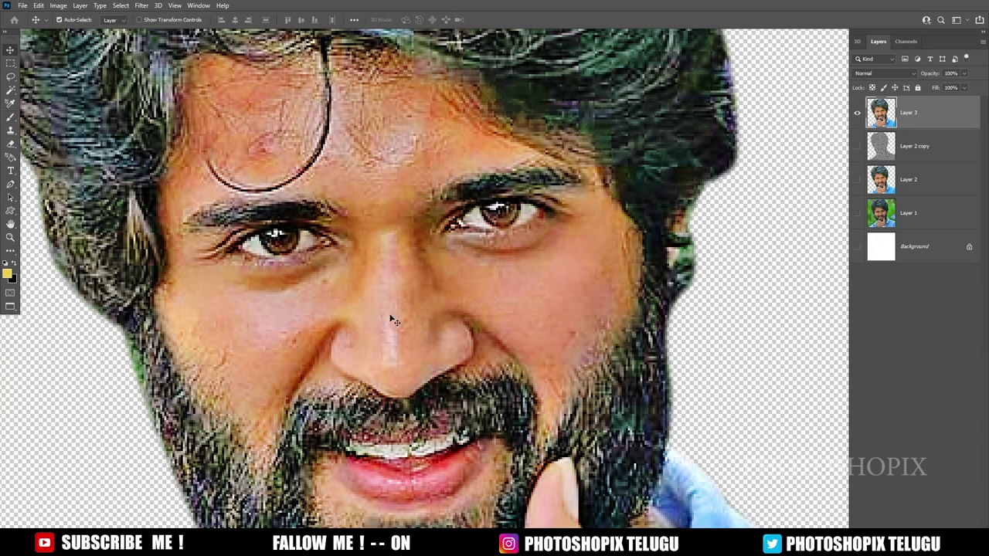
{"action": "right_click", "coordinate": [392, 318]}
Step: Switch to the Smudge tool and pick a textured painting brush
{"action": "key", "text": "r"}
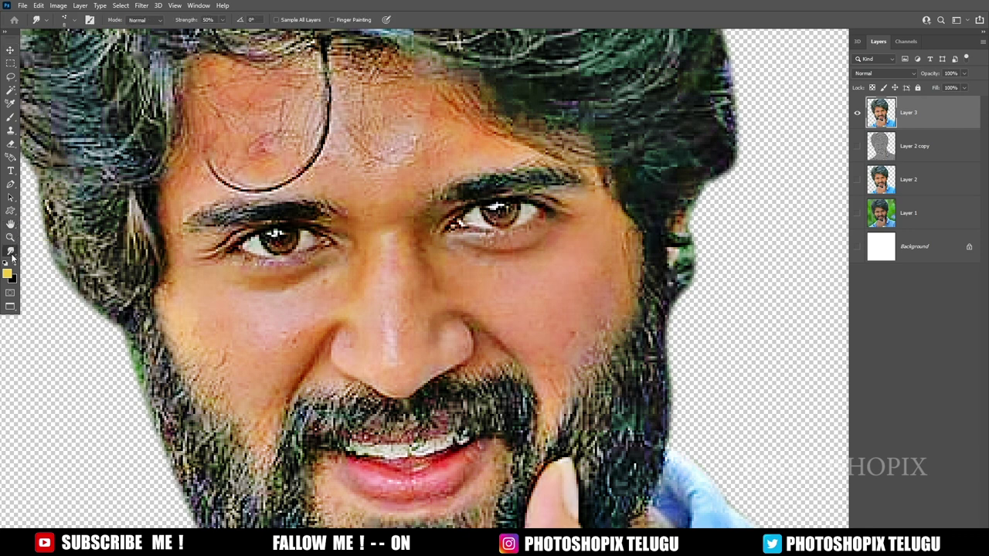
{"action": "left_click", "coordinate": [11, 252]}
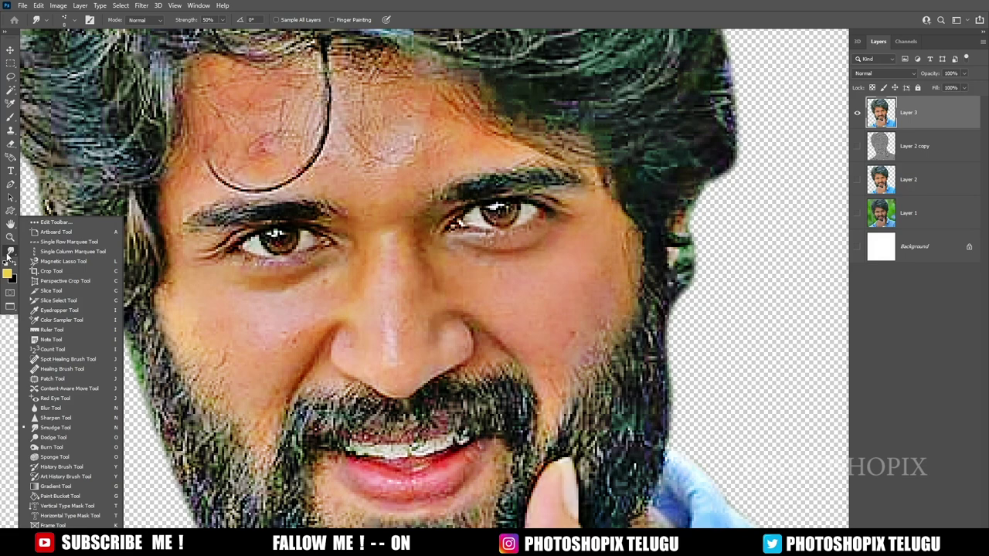
{"action": "left_click", "coordinate": [10, 253]}
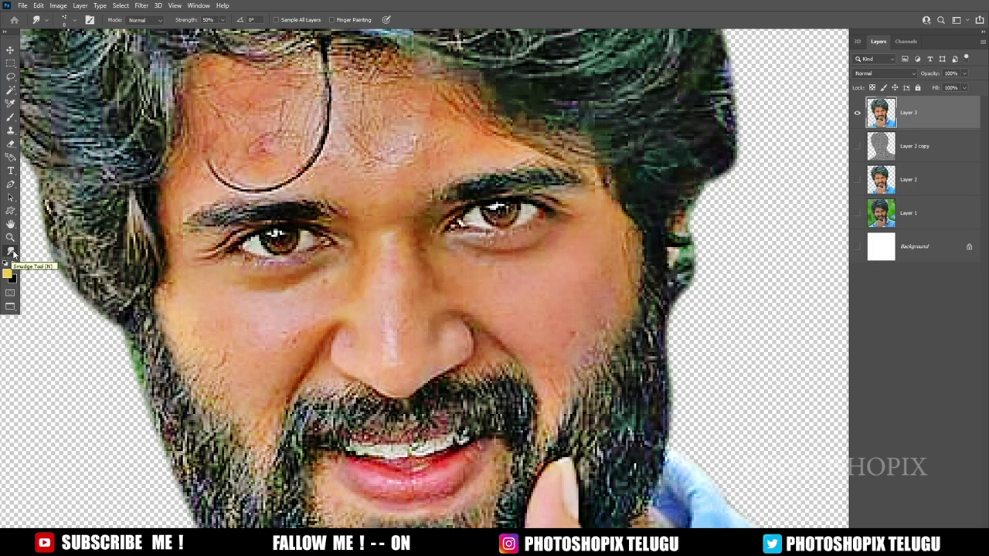
{"action": "left_click_drag", "start_coordinate": [567, 314], "coordinate": [539, 349]}
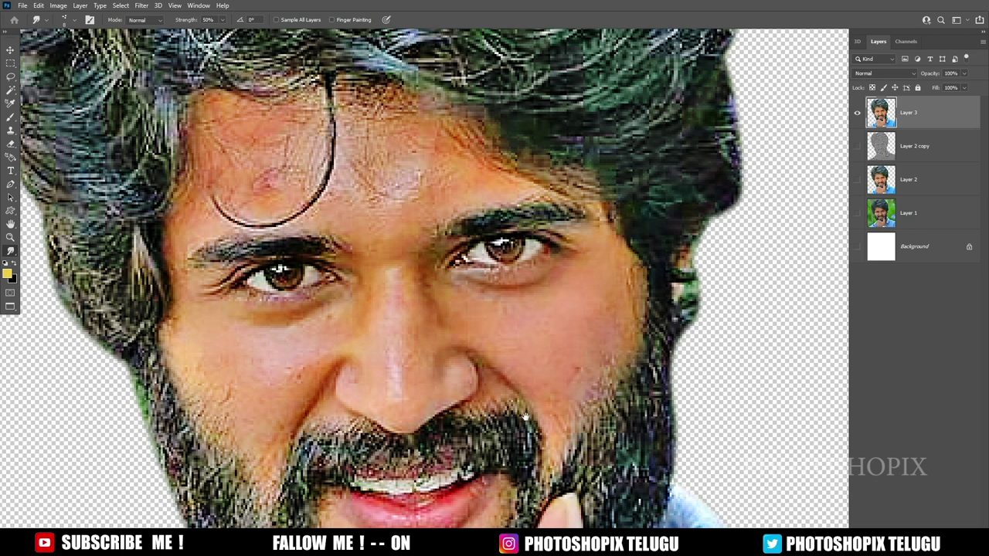
{"action": "mouse_move", "coordinate": [525, 417]}
{"action": "left_mouse_down"}
{"action": "mouse_move", "coordinate": [530, 383]}
{"action": "mouse_move", "coordinate": [508, 340]}
{"action": "left_mouse_up"}
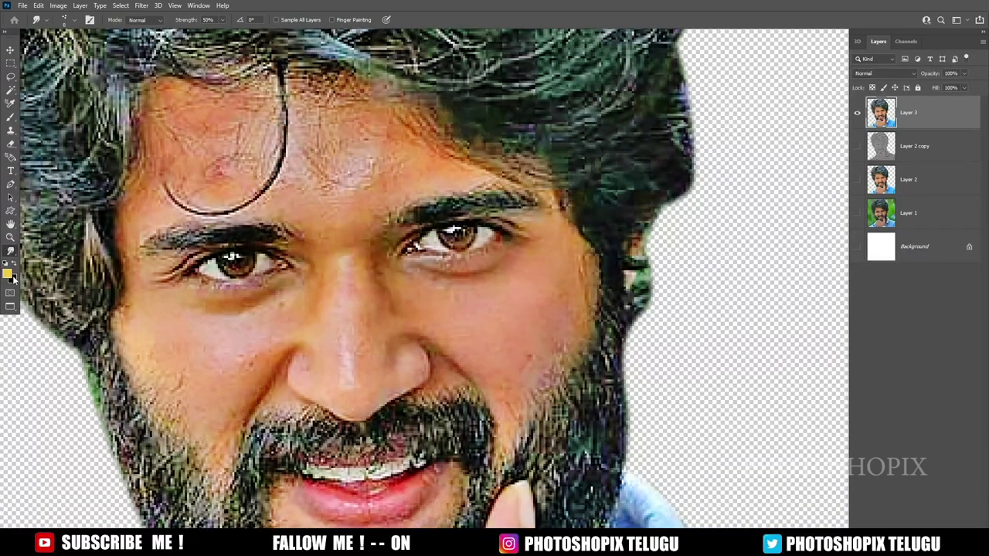
{"action": "right_click", "coordinate": [482, 317]}
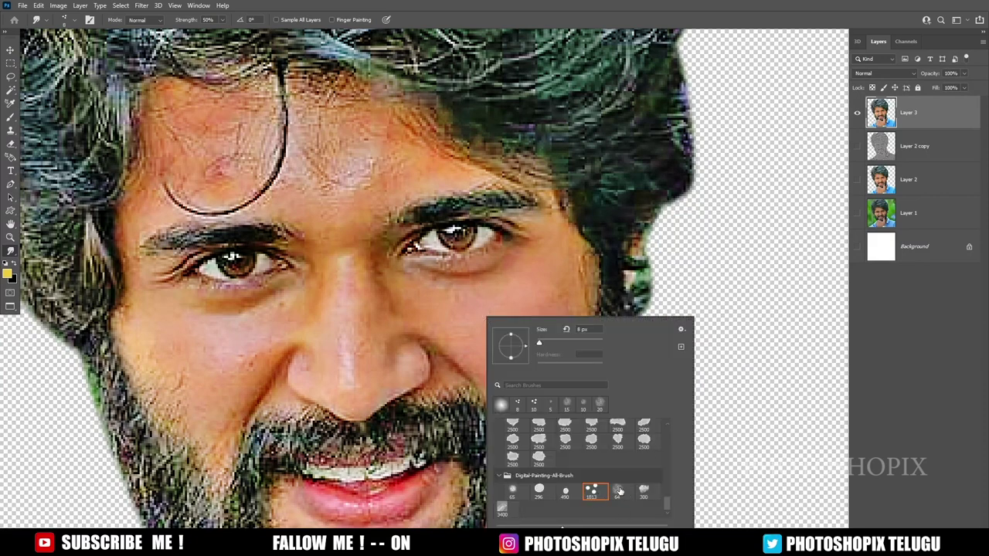
{"action": "key", "text": "Return"}
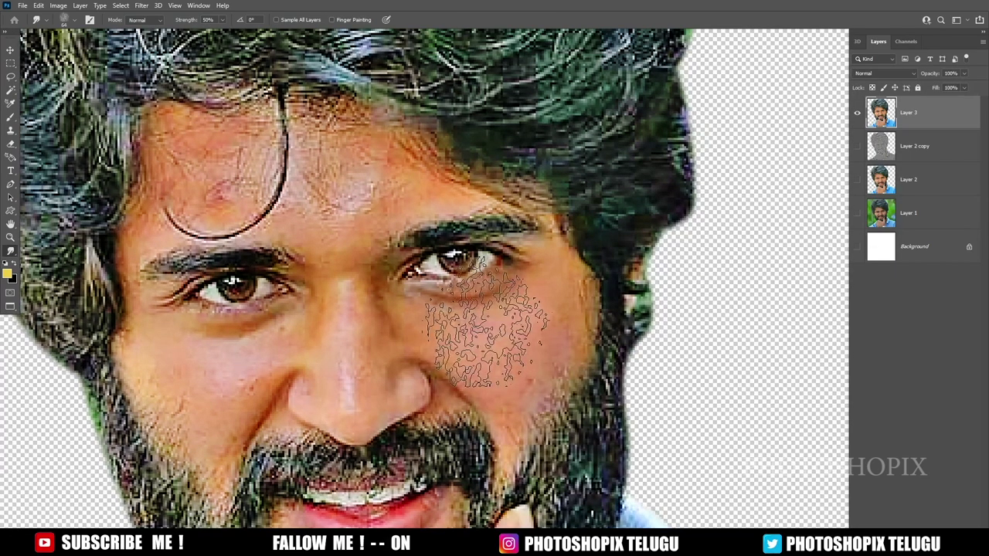
Step: Adjust the smudge brush size and set its strength to 43%
{"action": "key", "text": "bracketleft"}
{"action": "key", "text": "bracketleft"}
{"action": "key", "text": "bracketleft"}
{"action": "key", "text": "bracketleft"}
{"action": "key", "text": "bracketleft"}
{"action": "key", "text": "bracketleft"}
{"action": "key", "text": "bracketleft"}
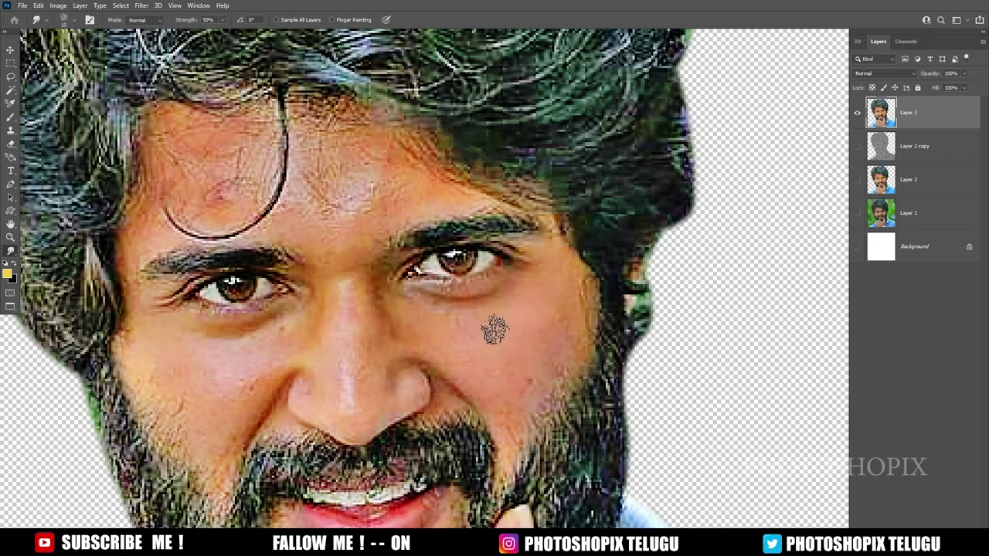
{"action": "key", "text": "bracketleft"}
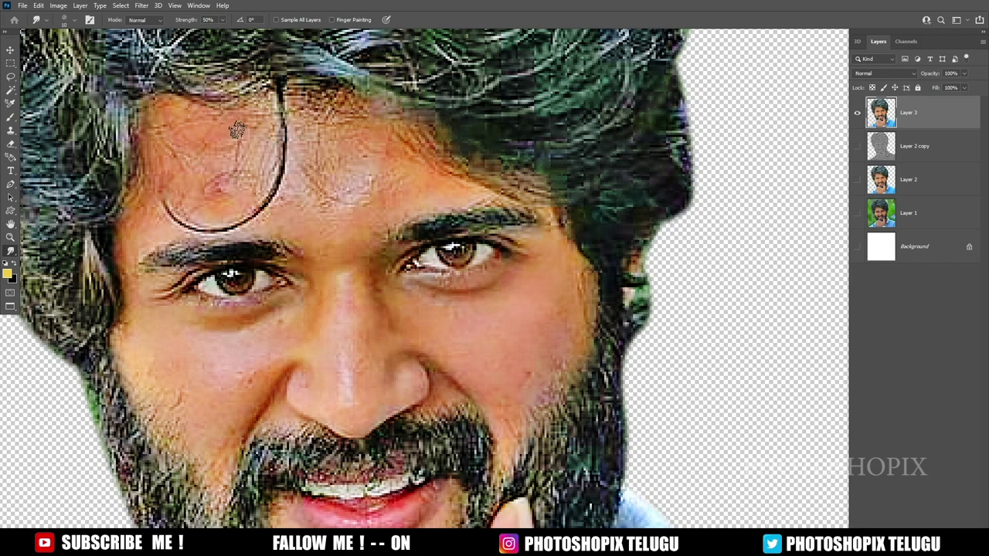
{"action": "left_click", "coordinate": [222, 20]}
{"action": "scroll", "coordinate": [464, 325], "scroll_direction": "up", "scroll_amount": 1}
{"action": "scroll", "coordinate": [462, 357], "scroll_direction": "right", "scroll_amount": 1}
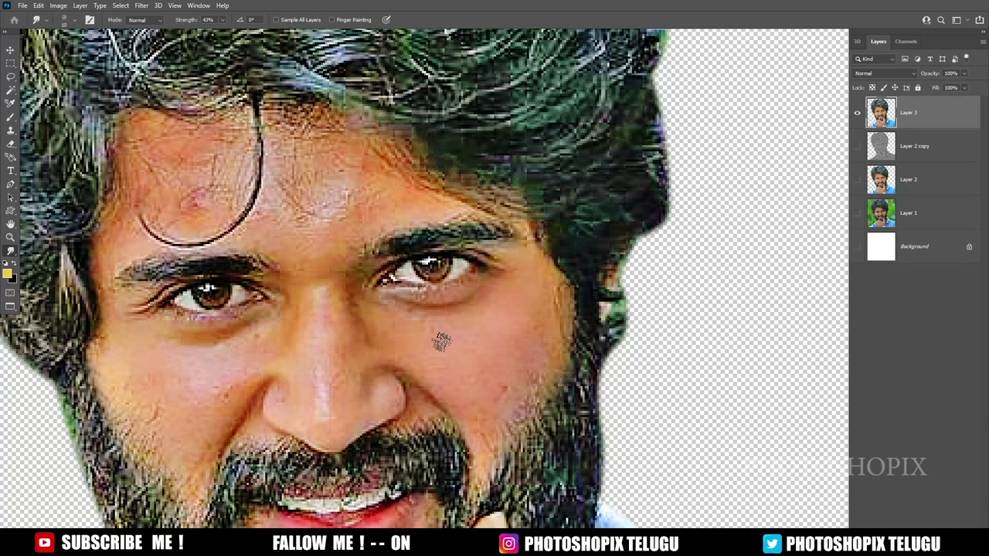
{"action": "key", "text": "bracketright"}
{"action": "key", "text": "bracketright"}
{"action": "key", "text": "bracketright"}
{"action": "scroll", "coordinate": [395, 331], "scroll_direction": "up", "scroll_amount": 1}
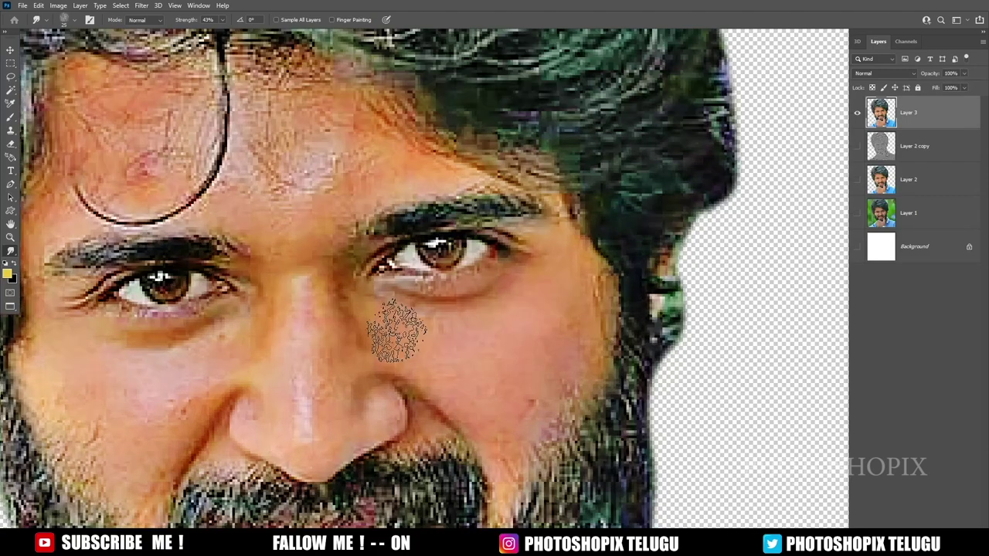
{"action": "scroll", "coordinate": [340, 305], "scroll_direction": "up", "scroll_amount": 1}
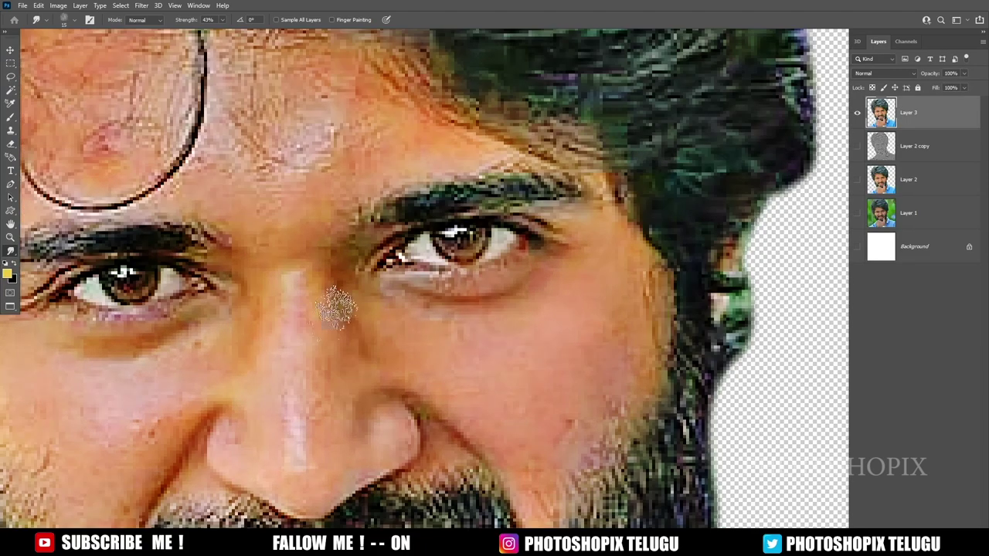
{"action": "key", "text": "bracketleft"}
{"action": "key", "text": "bracketleft"}
{"action": "scroll", "coordinate": [345, 300], "scroll_direction": "up", "scroll_amount": 1}
{"action": "scroll", "coordinate": [344, 309], "scroll_direction": "up", "scroll_amount": 1}
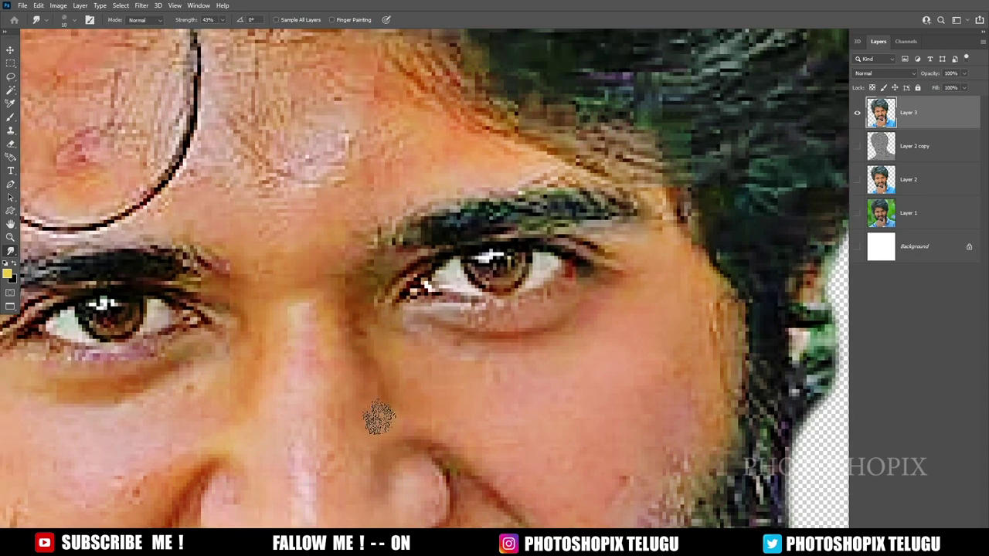
Step: Smudge the skin along the nose bridge, down the nose and under the right eye
{"action": "mouse_move", "coordinate": [360, 353]}
{"action": "left_mouse_down"}
{"action": "mouse_move", "coordinate": [381, 373]}
{"action": "mouse_move", "coordinate": [400, 424]}
{"action": "left_mouse_up"}
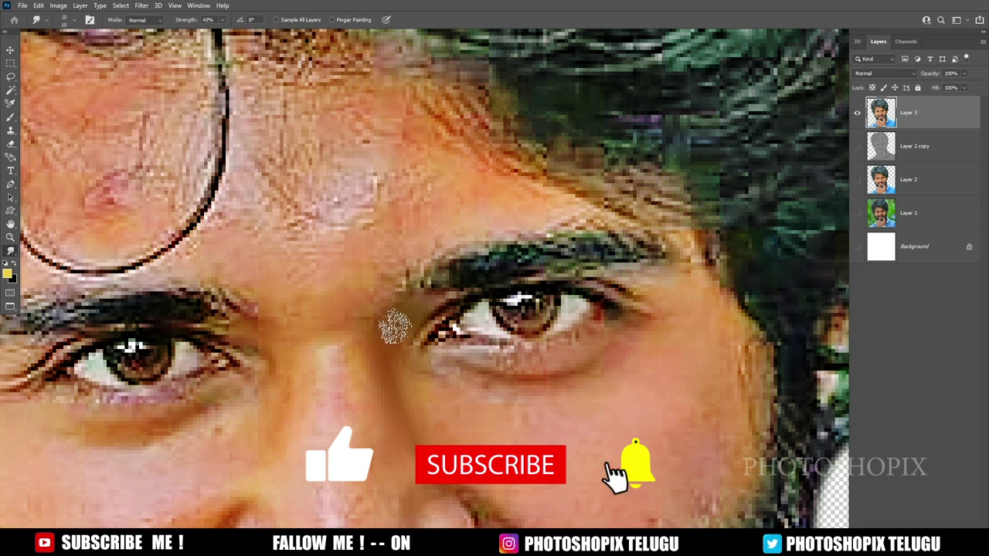
{"action": "left_click_drag", "start_coordinate": [334, 368], "coordinate": [391, 353]}
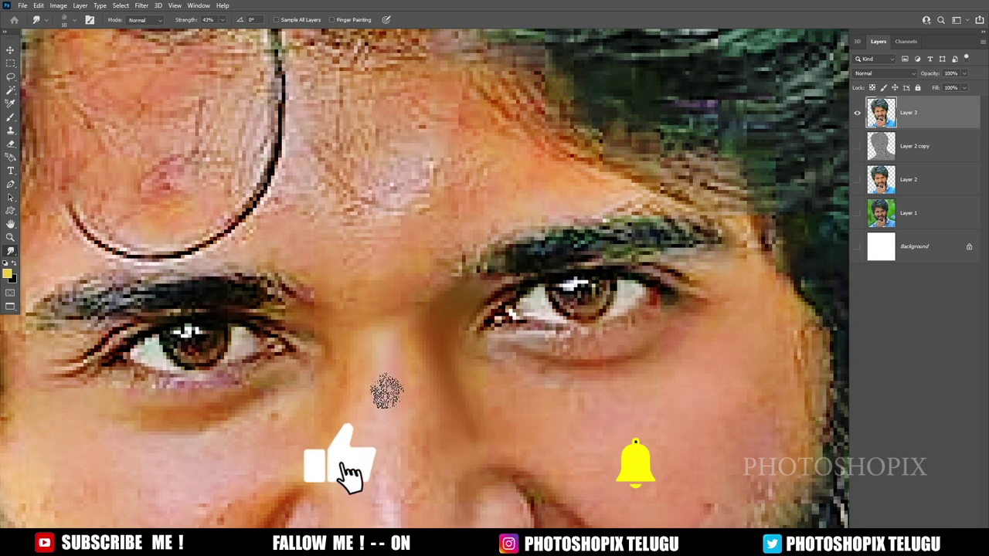
{"action": "mouse_move", "coordinate": [384, 421]}
{"action": "left_mouse_down"}
{"action": "mouse_move", "coordinate": [379, 321]}
{"action": "mouse_move", "coordinate": [410, 420]}
{"action": "left_mouse_up"}
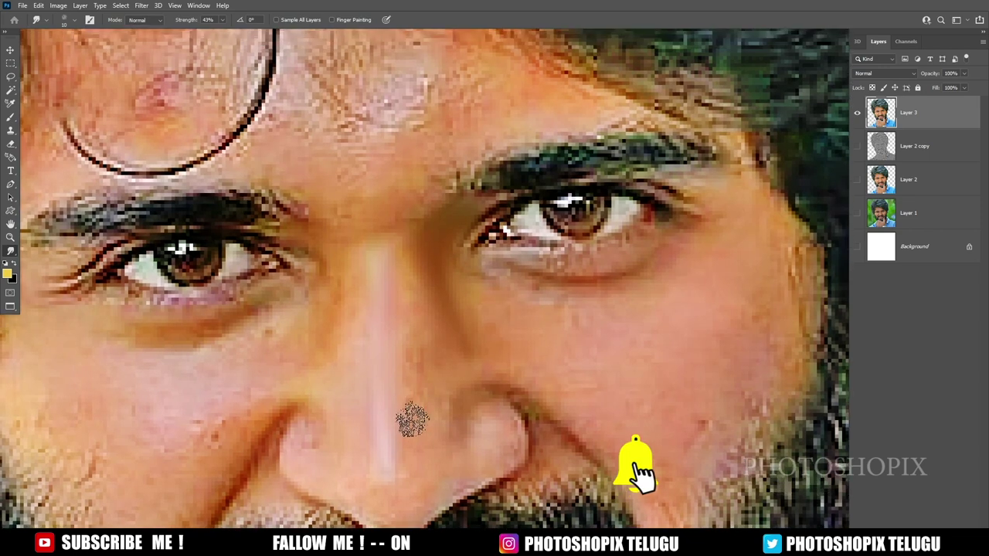
{"action": "mouse_move", "coordinate": [414, 378]}
{"action": "left_mouse_down"}
{"action": "mouse_move", "coordinate": [415, 414]}
{"action": "mouse_move", "coordinate": [431, 445]}
{"action": "left_mouse_up"}
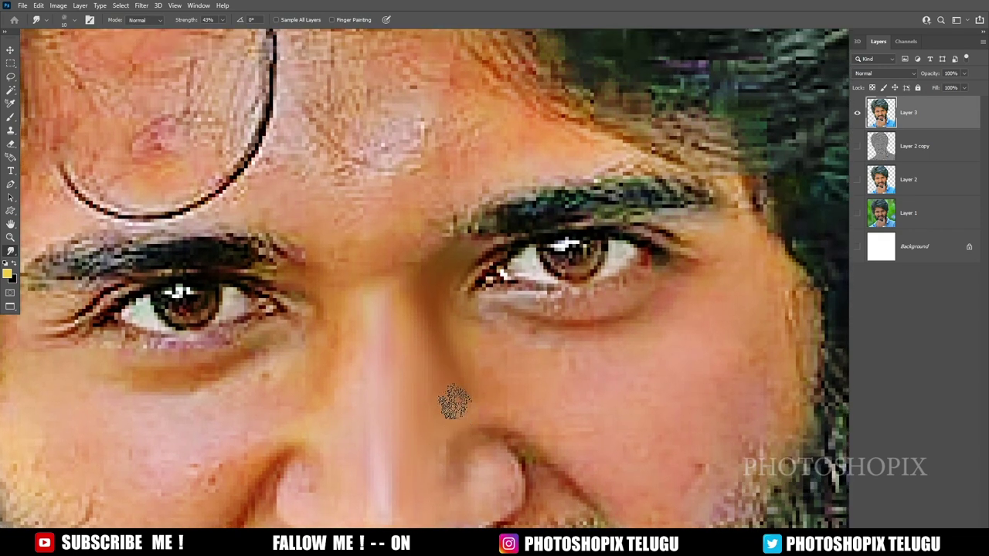
{"action": "left_click_drag", "start_coordinate": [522, 408], "coordinate": [513, 415]}
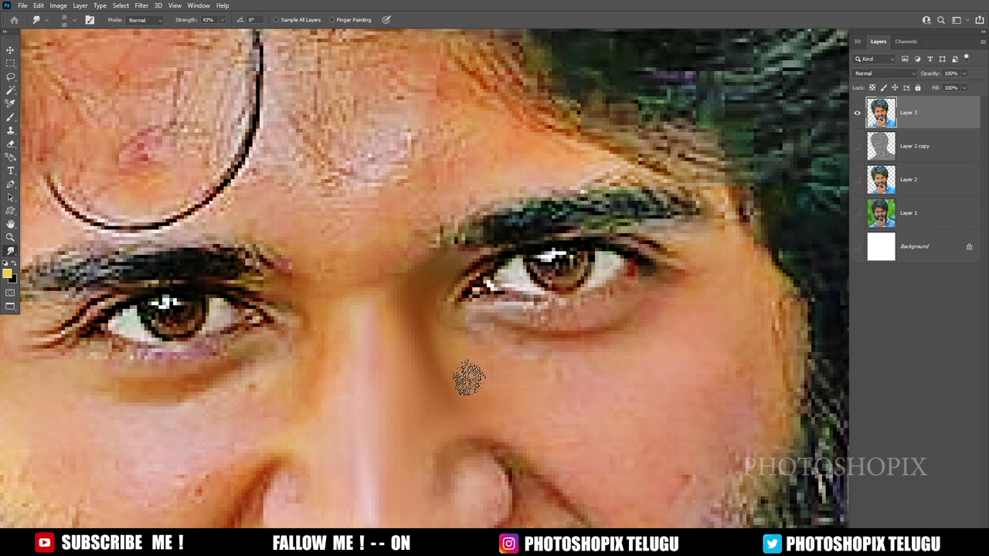
{"action": "mouse_move", "coordinate": [469, 332]}
{"action": "left_mouse_down"}
{"action": "mouse_move", "coordinate": [452, 362]}
{"action": "mouse_move", "coordinate": [510, 340]}
{"action": "mouse_move", "coordinate": [540, 343]}
{"action": "mouse_move", "coordinate": [506, 345]}
{"action": "left_mouse_up"}
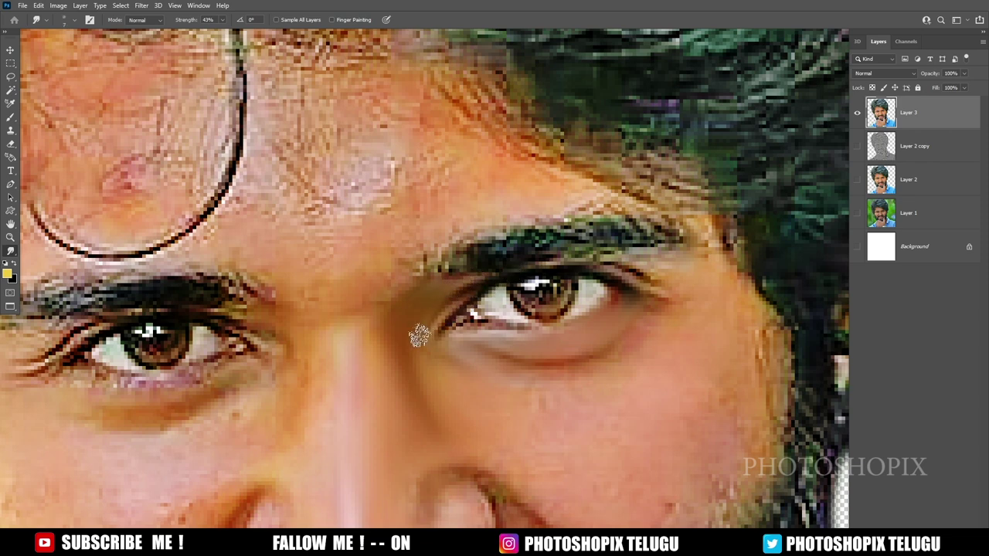
Step: Smudge the brow, forehead and hairline skin into a smooth painted surface
{"action": "mouse_move", "coordinate": [425, 299]}
{"action": "left_mouse_down"}
{"action": "mouse_move", "coordinate": [426, 312]}
{"action": "mouse_move", "coordinate": [391, 329]}
{"action": "left_mouse_up"}
{"action": "left_click_drag", "start_coordinate": [530, 249], "coordinate": [445, 295]}
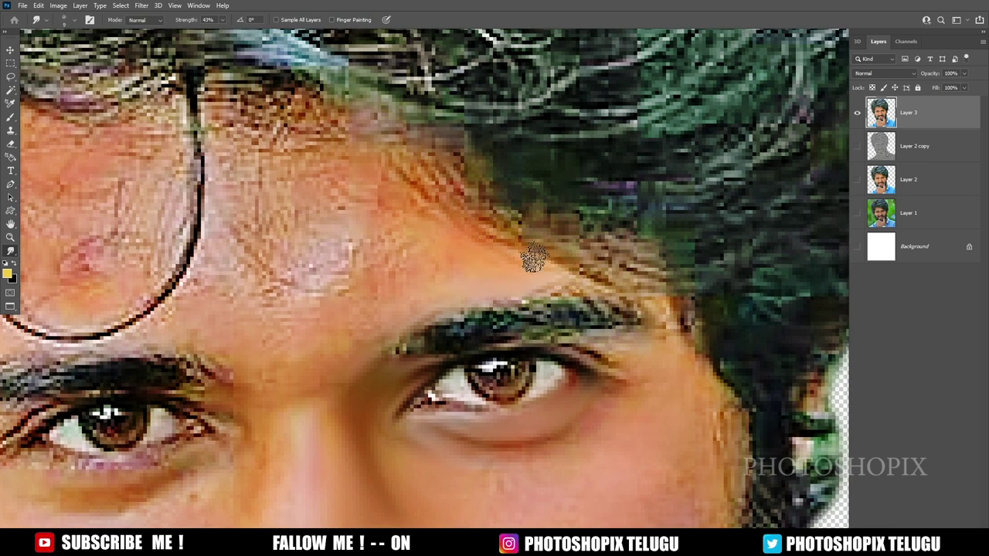
{"action": "left_click_drag", "start_coordinate": [581, 265], "coordinate": [607, 293]}
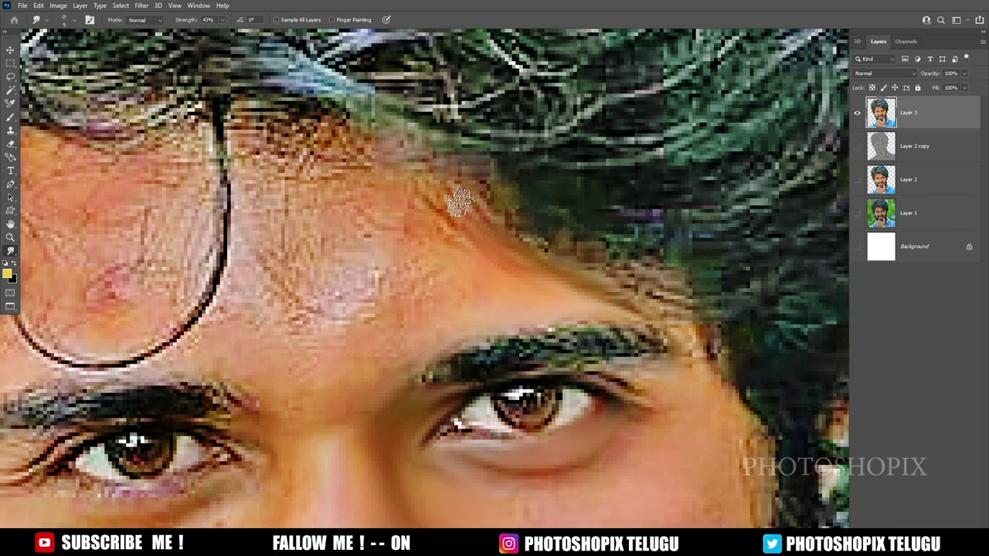
{"action": "left_click_drag", "start_coordinate": [490, 237], "coordinate": [490, 260]}
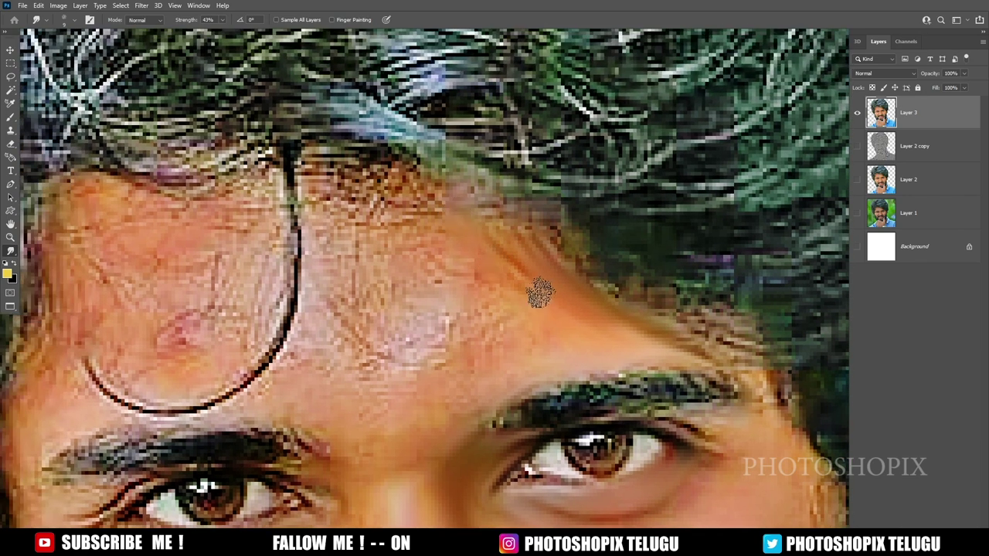
{"action": "left_click_drag", "start_coordinate": [563, 304], "coordinate": [574, 303]}
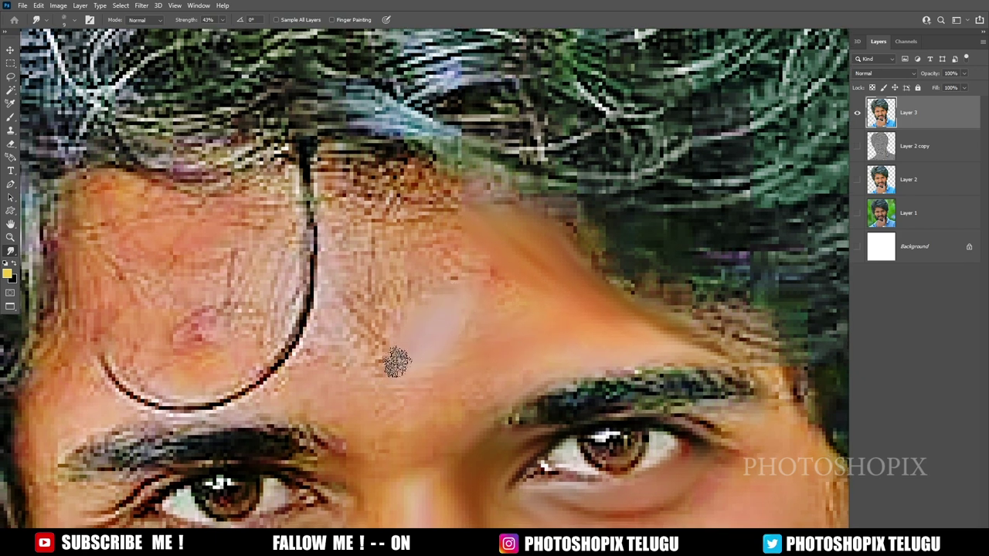
{"action": "mouse_move", "coordinate": [476, 302]}
{"action": "left_mouse_down"}
{"action": "mouse_move", "coordinate": [465, 336]}
{"action": "mouse_move", "coordinate": [485, 360]}
{"action": "left_mouse_up"}
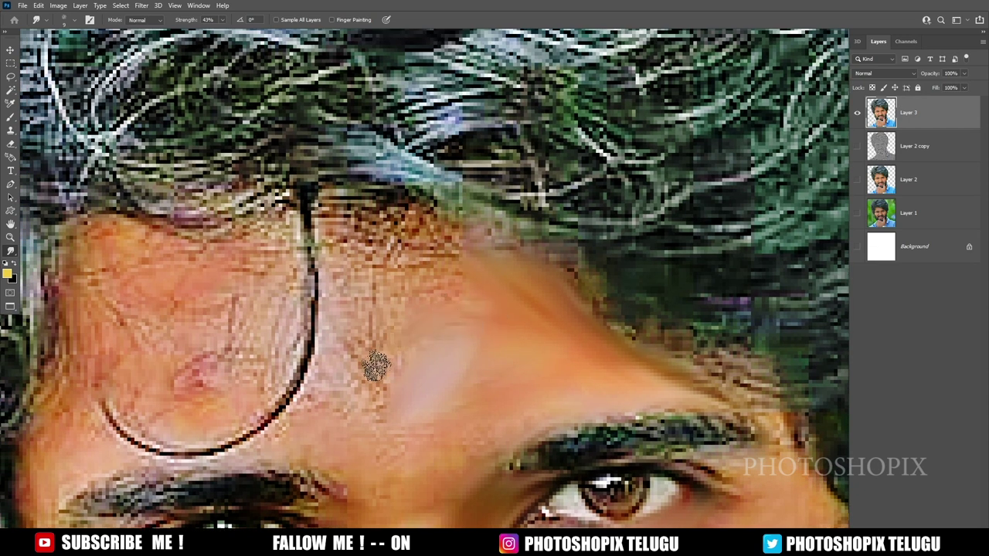
{"action": "mouse_move", "coordinate": [380, 358]}
{"action": "left_mouse_down"}
{"action": "mouse_move", "coordinate": [387, 371]}
{"action": "mouse_move", "coordinate": [408, 337]}
{"action": "mouse_move", "coordinate": [375, 316]}
{"action": "mouse_move", "coordinate": [461, 322]}
{"action": "mouse_move", "coordinate": [484, 300]}
{"action": "mouse_move", "coordinate": [505, 331]}
{"action": "left_mouse_up"}
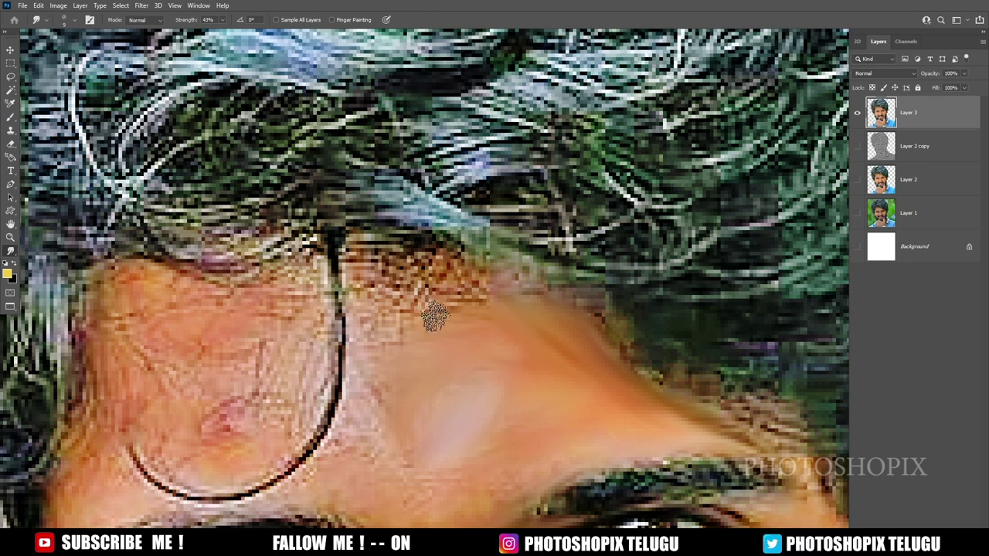
{"action": "mouse_move", "coordinate": [435, 315]}
{"action": "left_mouse_down"}
{"action": "mouse_move", "coordinate": [464, 293]}
{"action": "mouse_move", "coordinate": [489, 298]}
{"action": "mouse_move", "coordinate": [442, 273]}
{"action": "mouse_move", "coordinate": [379, 283]}
{"action": "mouse_move", "coordinate": [439, 277]}
{"action": "mouse_move", "coordinate": [347, 276]}
{"action": "mouse_move", "coordinate": [417, 275]}
{"action": "mouse_move", "coordinate": [360, 329]}
{"action": "mouse_move", "coordinate": [332, 259]}
{"action": "mouse_move", "coordinate": [356, 308]}
{"action": "mouse_move", "coordinate": [358, 280]}
{"action": "mouse_move", "coordinate": [350, 308]}
{"action": "left_mouse_up"}
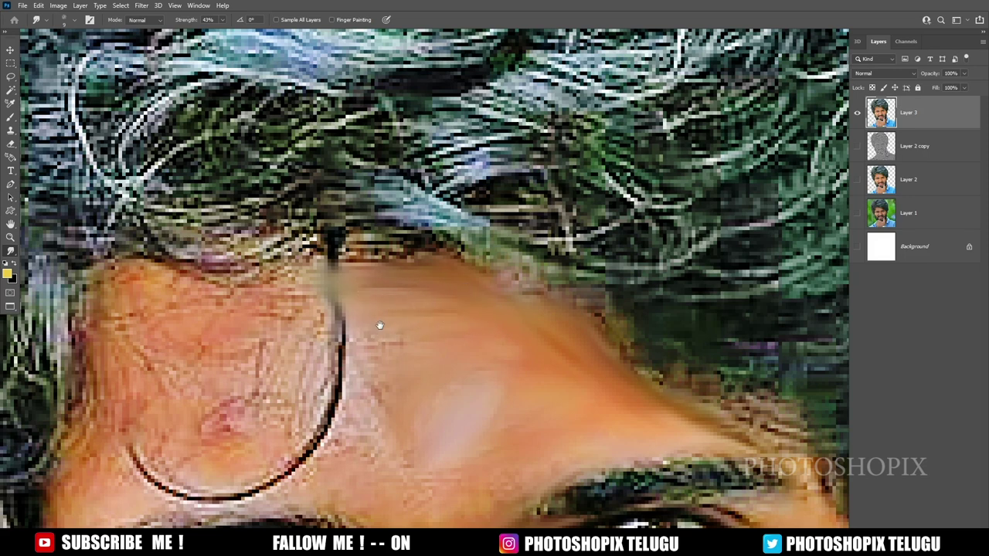
Step: Smudge the forehead skin beside the hair strand and soften the red blemish
{"action": "mouse_move", "coordinate": [380, 325]}
{"action": "left_mouse_down"}
{"action": "mouse_move", "coordinate": [410, 297]}
{"action": "mouse_move", "coordinate": [361, 231]}
{"action": "mouse_move", "coordinate": [360, 376]}
{"action": "mouse_move", "coordinate": [342, 424]}
{"action": "mouse_move", "coordinate": [305, 455]}
{"action": "mouse_move", "coordinate": [245, 470]}
{"action": "mouse_move", "coordinate": [203, 457]}
{"action": "left_mouse_up"}
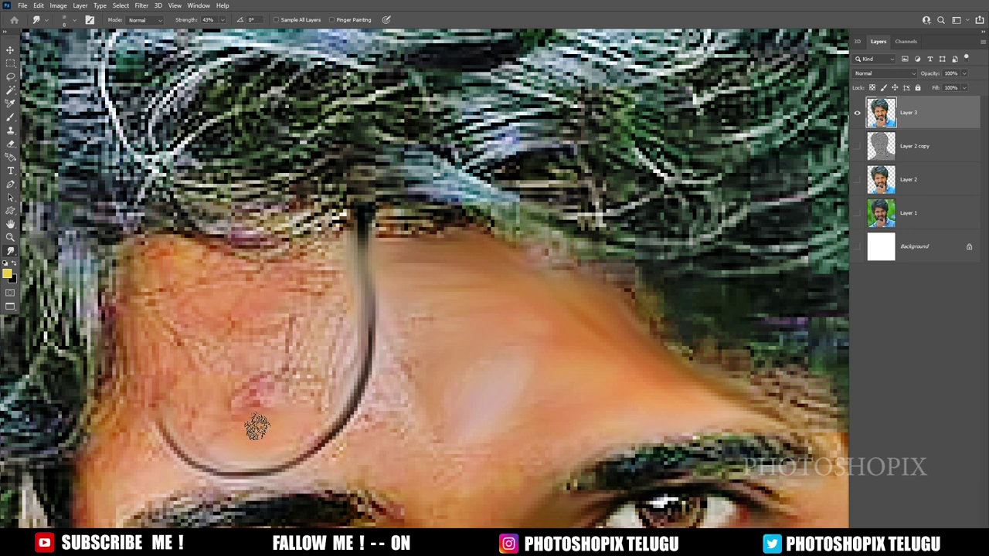
{"action": "mouse_move", "coordinate": [282, 417]}
{"action": "left_mouse_down"}
{"action": "mouse_move", "coordinate": [260, 408]}
{"action": "mouse_move", "coordinate": [280, 397]}
{"action": "mouse_move", "coordinate": [236, 402]}
{"action": "mouse_move", "coordinate": [257, 391]}
{"action": "left_mouse_up"}
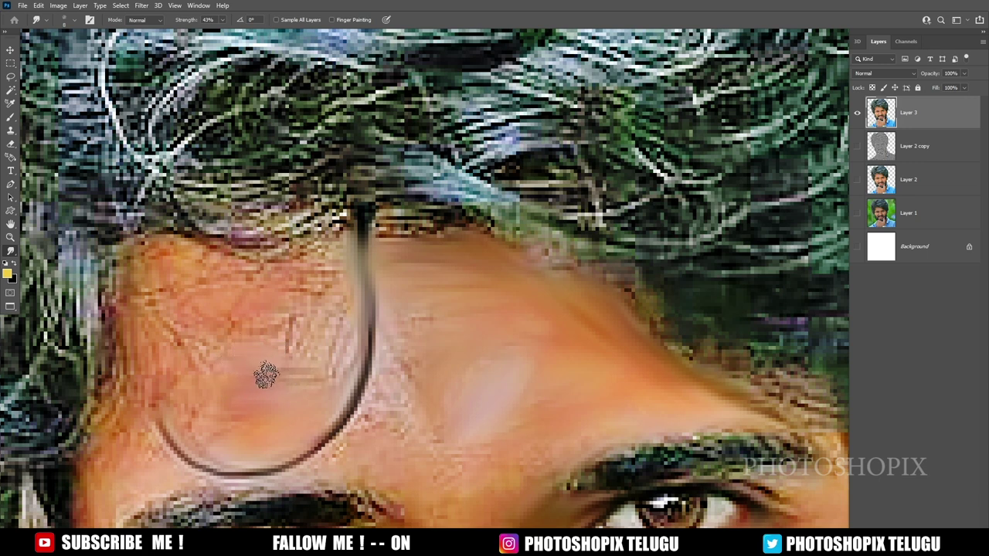
{"action": "scroll", "coordinate": [266, 376], "scroll_direction": "up", "scroll_amount": 1}
{"action": "scroll", "coordinate": [308, 393], "scroll_direction": "up", "scroll_amount": 1}
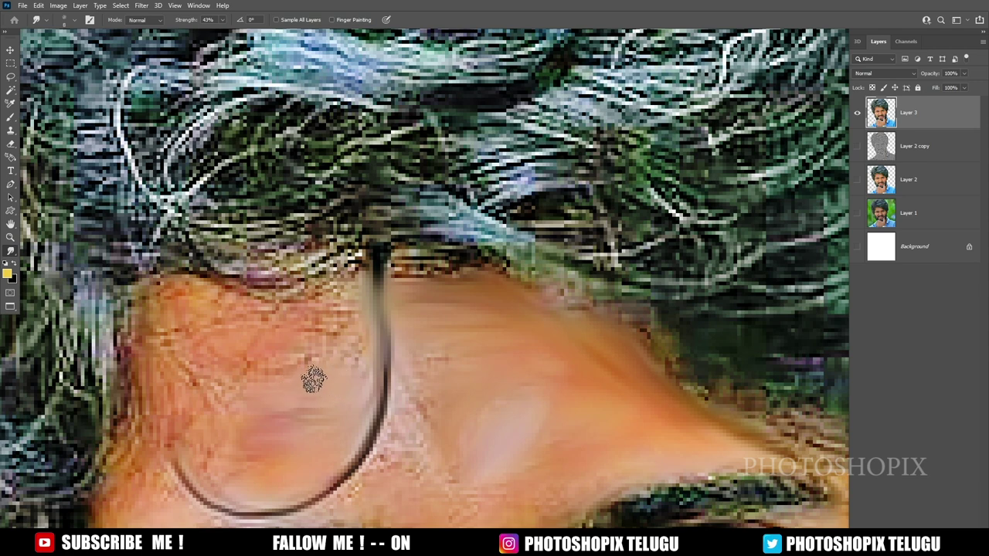
{"action": "scroll", "coordinate": [371, 408], "scroll_direction": "left", "scroll_amount": 1}
{"action": "scroll", "coordinate": [324, 386], "scroll_direction": "left", "scroll_amount": 1}
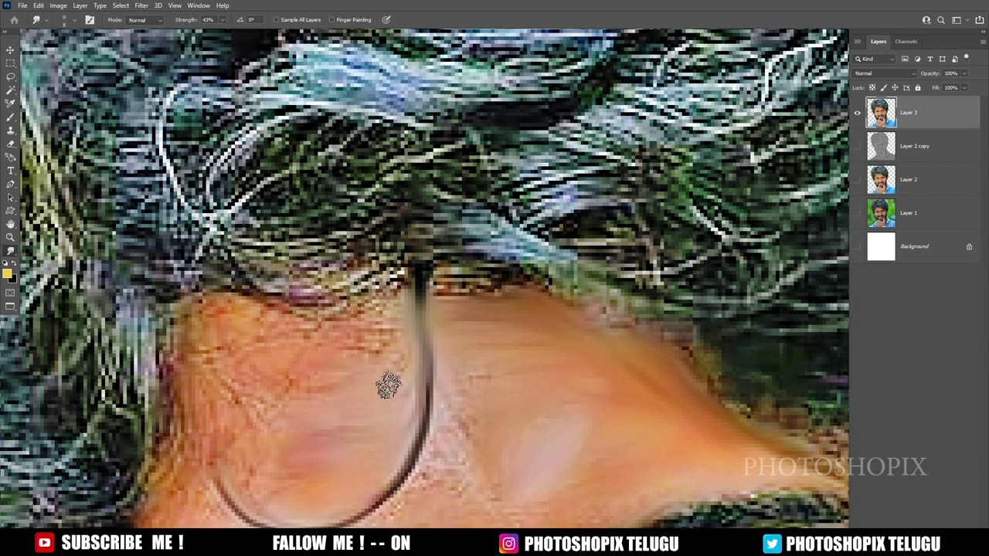
{"action": "scroll", "coordinate": [379, 362], "scroll_direction": "up", "scroll_amount": 1}
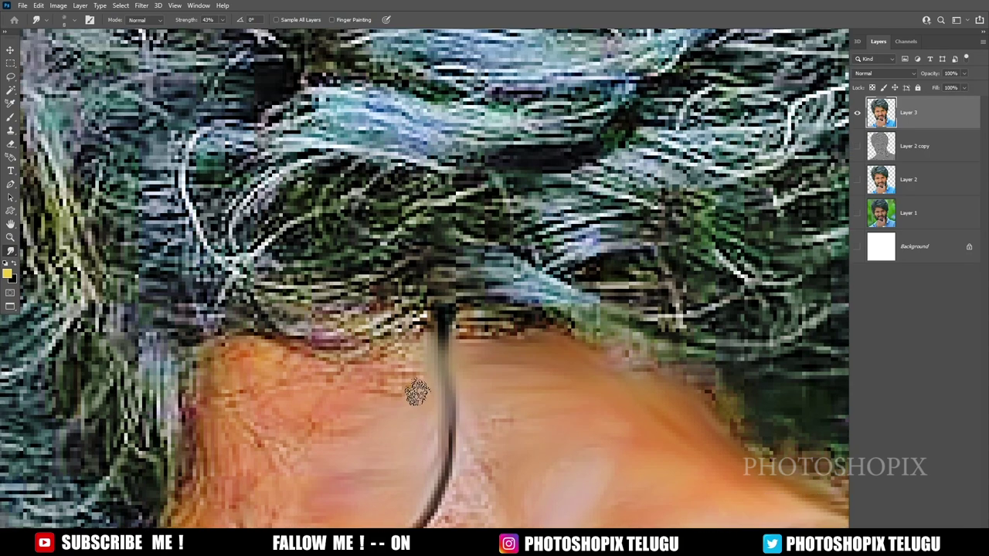
{"action": "scroll", "coordinate": [417, 361], "scroll_direction": "left", "scroll_amount": 1}
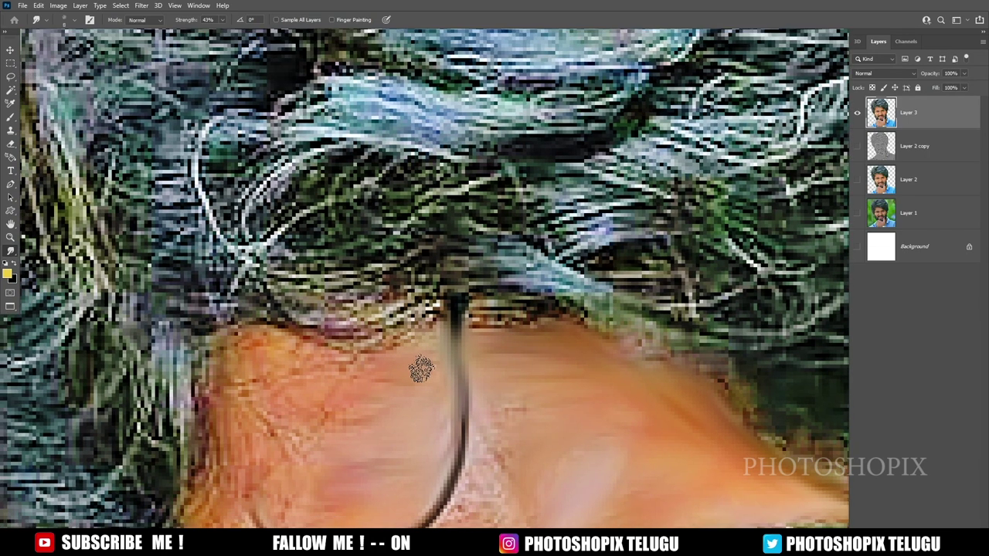
{"action": "scroll", "coordinate": [318, 378], "scroll_direction": "left", "scroll_amount": 1}
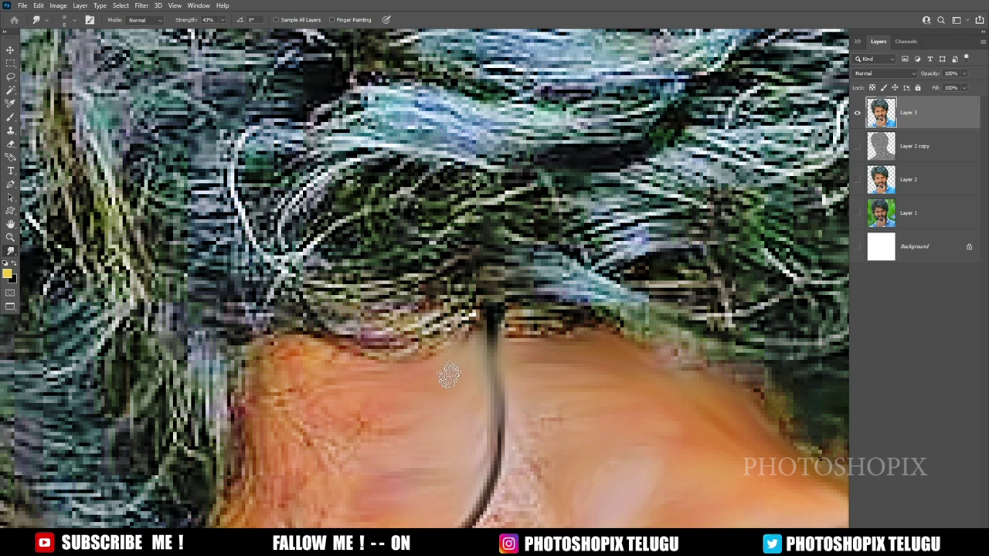
{"action": "scroll", "coordinate": [437, 417], "scroll_direction": "left", "scroll_amount": 2}
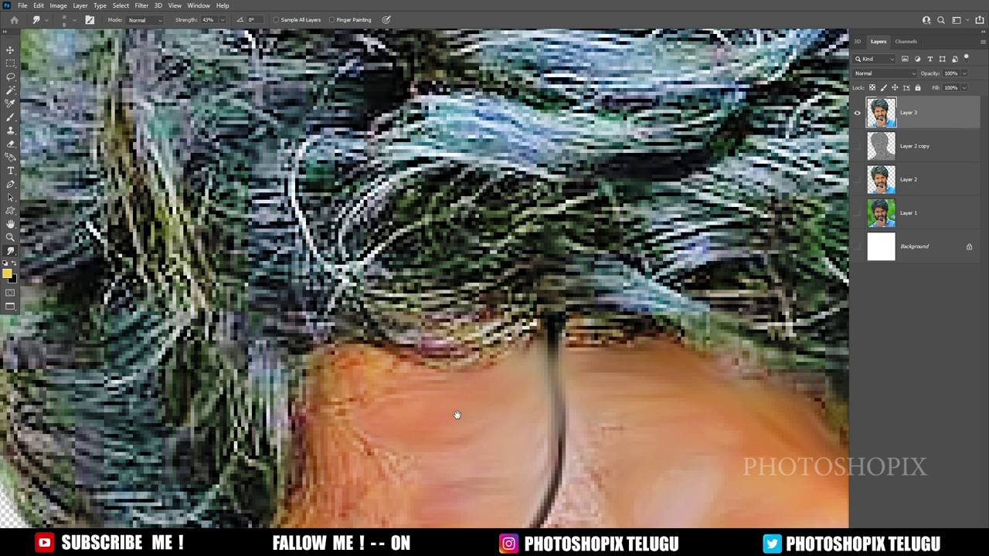
Step: Smooth the left forehead from the hairline down to above the eyebrows and between them
{"action": "left_click_drag", "start_coordinate": [457, 415], "coordinate": [472, 424]}
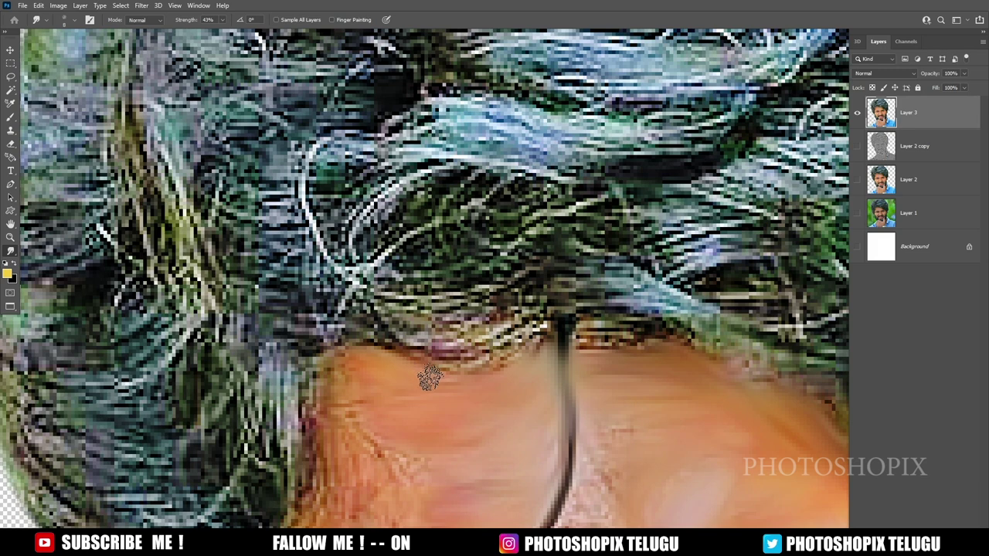
{"action": "left_click_drag", "start_coordinate": [329, 402], "coordinate": [365, 368]}
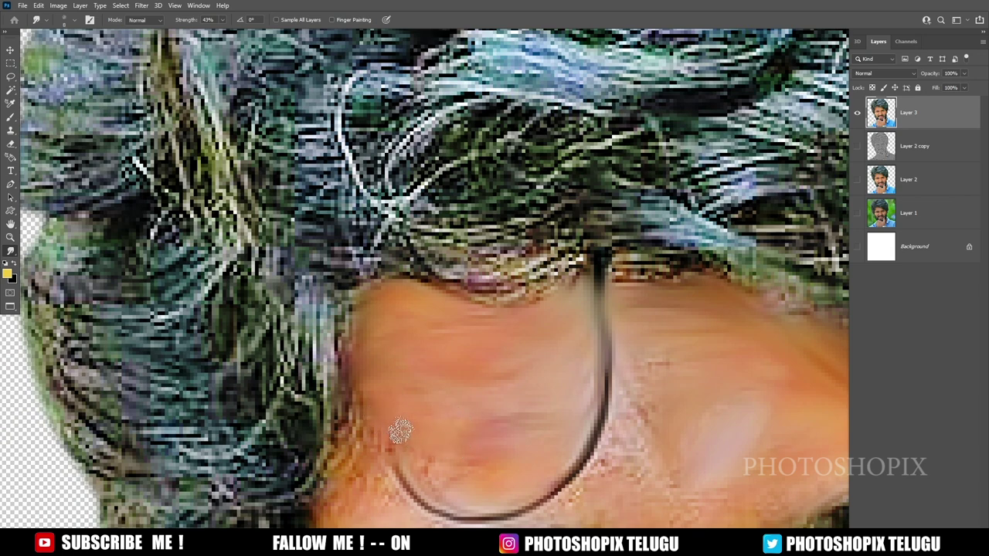
{"action": "left_click_drag", "start_coordinate": [440, 474], "coordinate": [465, 466]}
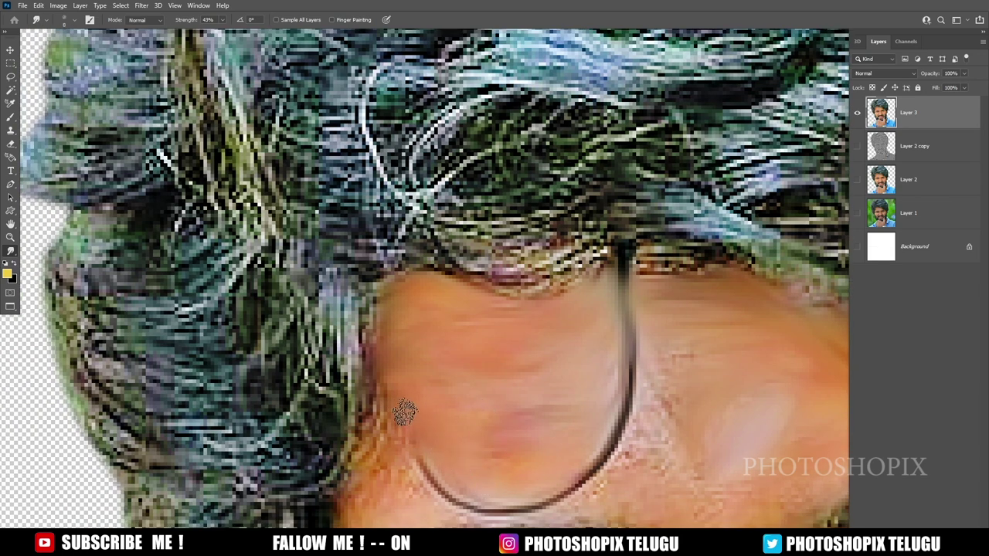
{"action": "left_click_drag", "start_coordinate": [365, 455], "coordinate": [415, 413]}
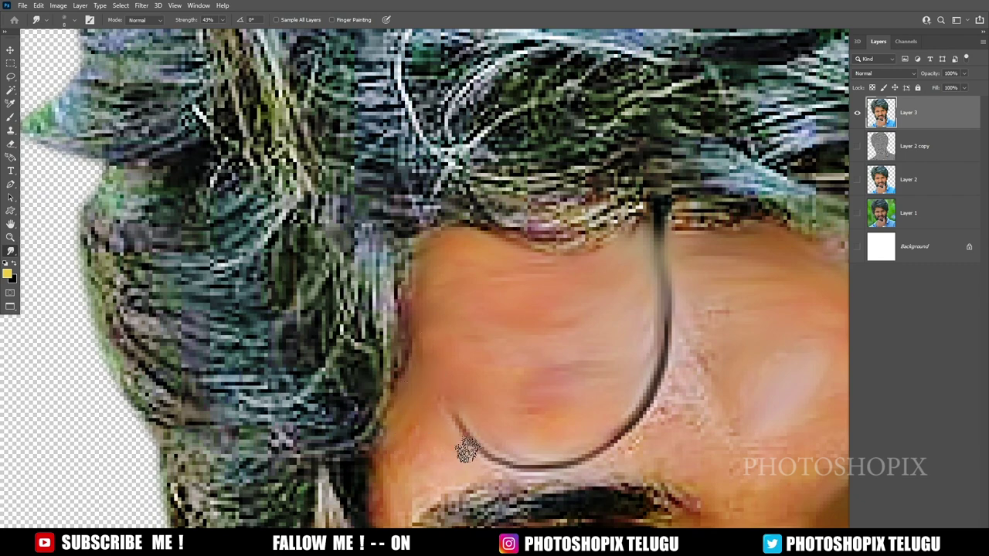
{"action": "left_click_drag", "start_coordinate": [388, 488], "coordinate": [400, 407]}
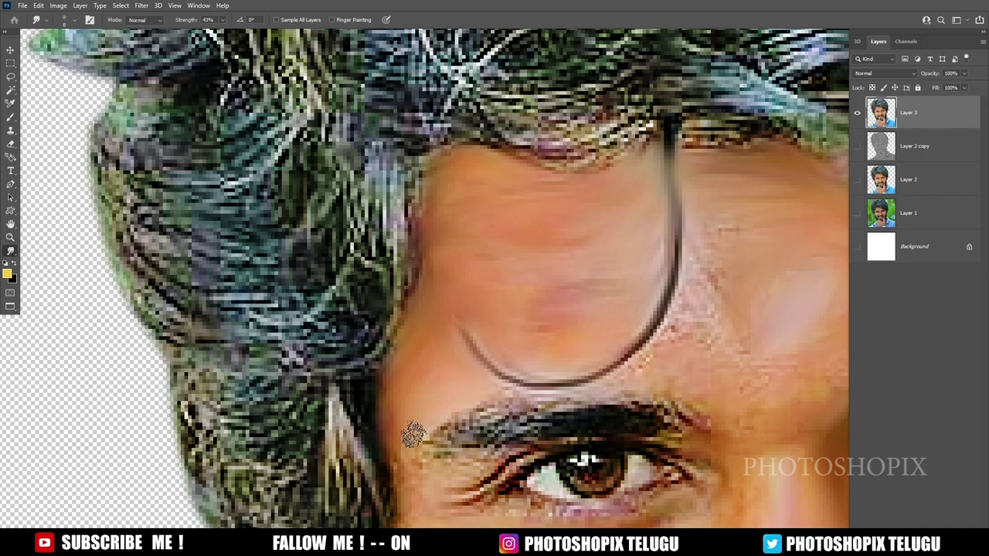
{"action": "left_click_drag", "start_coordinate": [525, 399], "coordinate": [439, 390]}
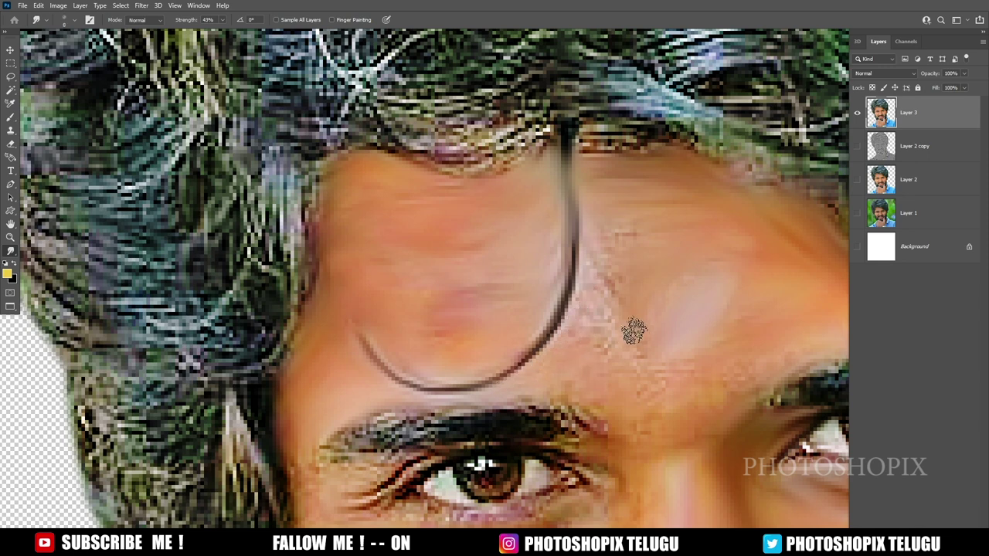
{"action": "left_click_drag", "start_coordinate": [625, 334], "coordinate": [564, 345]}
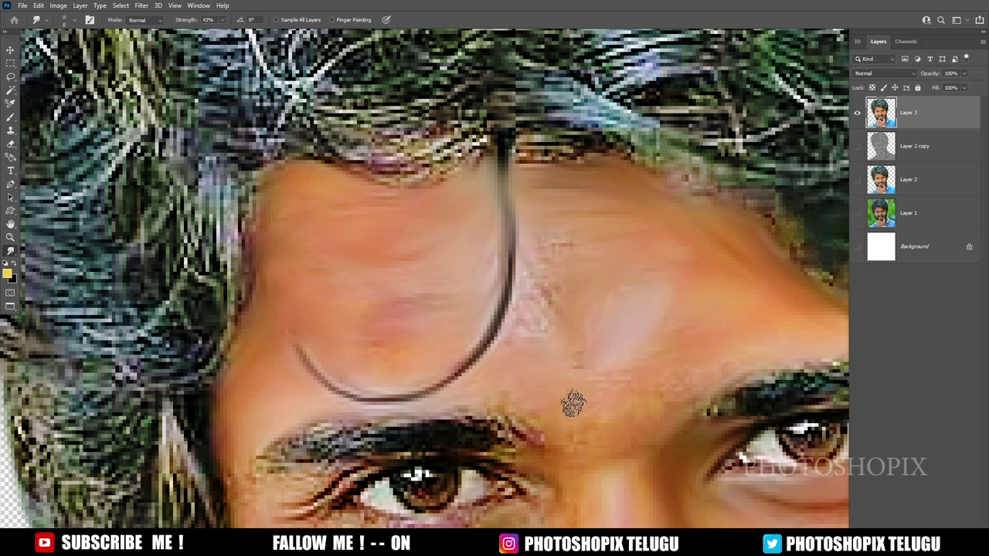
{"action": "scroll", "coordinate": [531, 394], "scroll_direction": "up", "scroll_amount": 1}
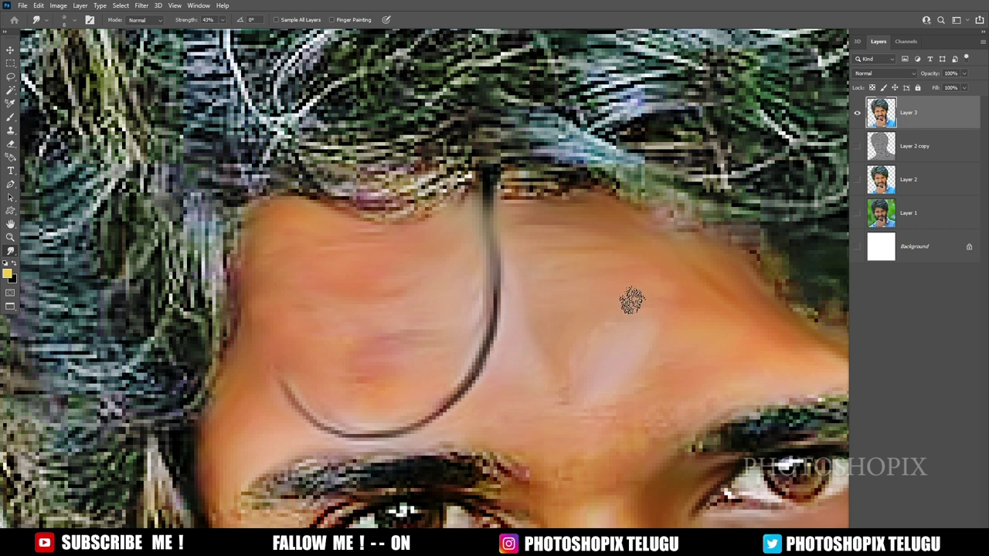
{"action": "scroll", "coordinate": [569, 392], "scroll_direction": "right", "scroll_amount": 3}
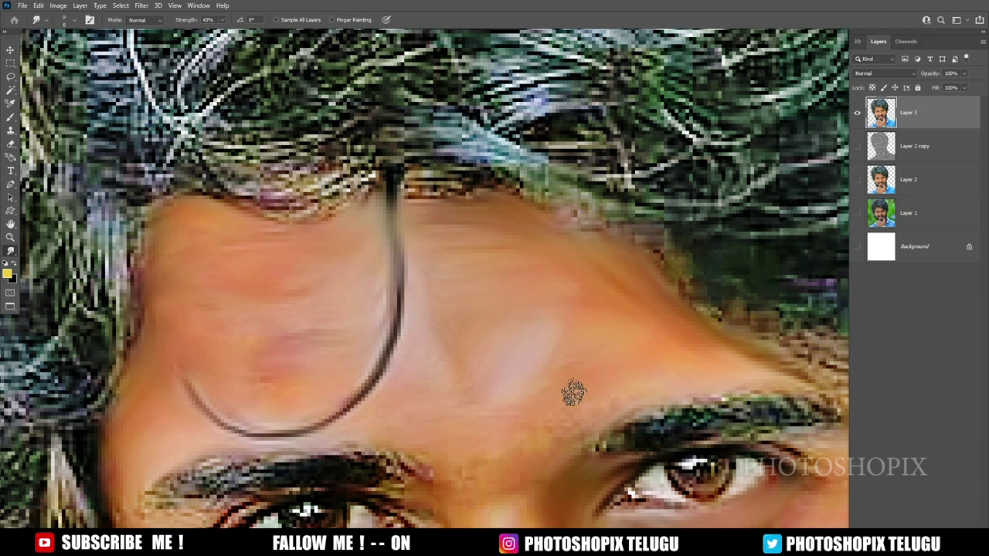
{"action": "scroll", "coordinate": [619, 380], "scroll_direction": "down", "scroll_amount": 1}
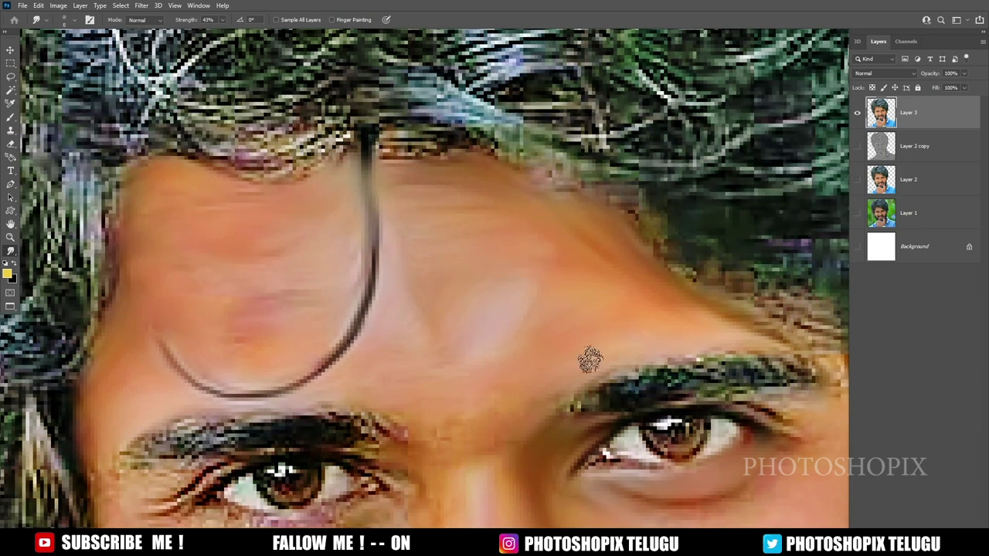
{"action": "scroll", "coordinate": [587, 357], "scroll_direction": "down", "scroll_amount": 2}
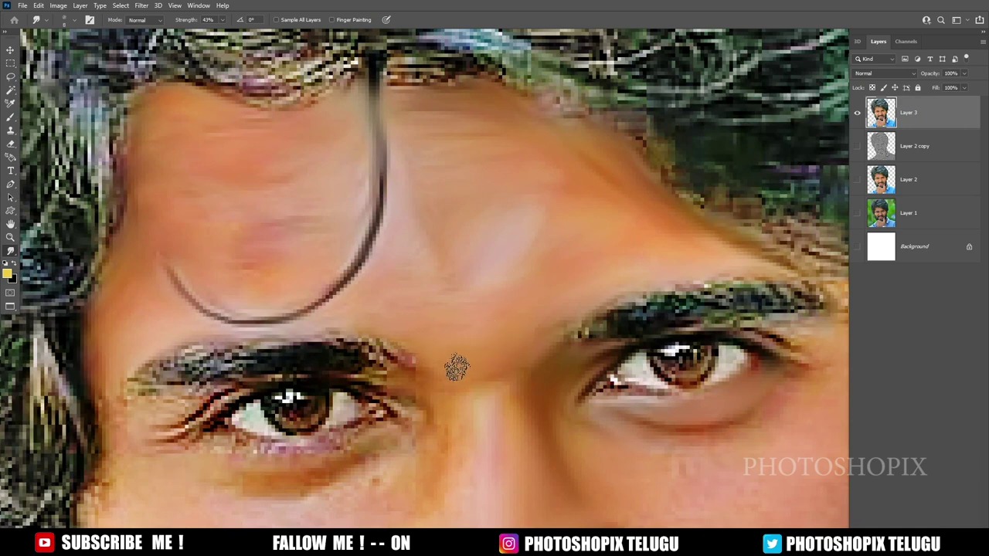
Step: Smudge the skin between the eyebrows and beneath the left eye toward the nose
{"action": "left_click_drag", "start_coordinate": [445, 391], "coordinate": [457, 360]}
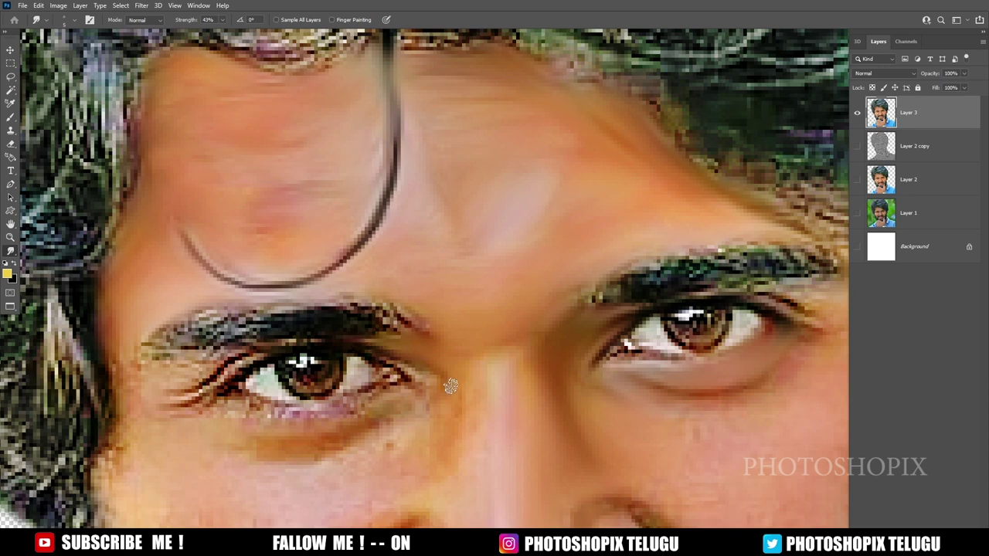
{"action": "mouse_move", "coordinate": [438, 376]}
{"action": "left_mouse_down"}
{"action": "mouse_move", "coordinate": [425, 353]}
{"action": "mouse_move", "coordinate": [460, 312]}
{"action": "left_mouse_up"}
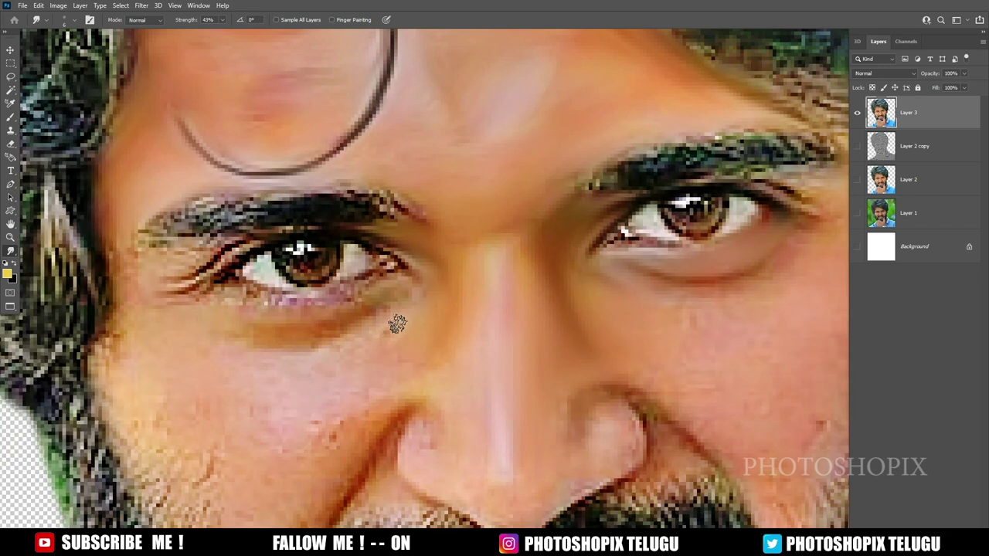
{"action": "left_click_drag", "start_coordinate": [320, 314], "coordinate": [357, 315]}
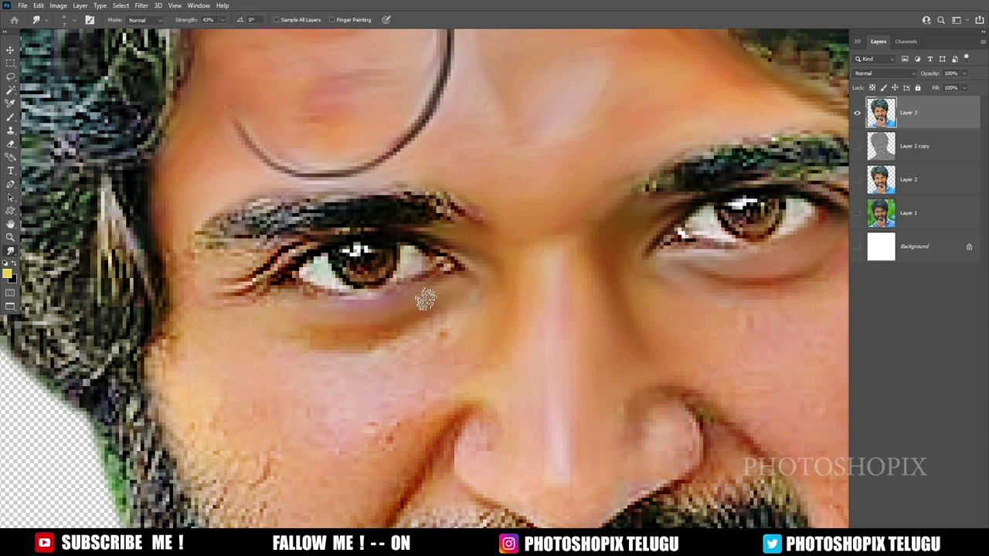
{"action": "mouse_move", "coordinate": [318, 314]}
{"action": "left_mouse_down"}
{"action": "mouse_move", "coordinate": [309, 324]}
{"action": "mouse_move", "coordinate": [380, 330]}
{"action": "left_mouse_up"}
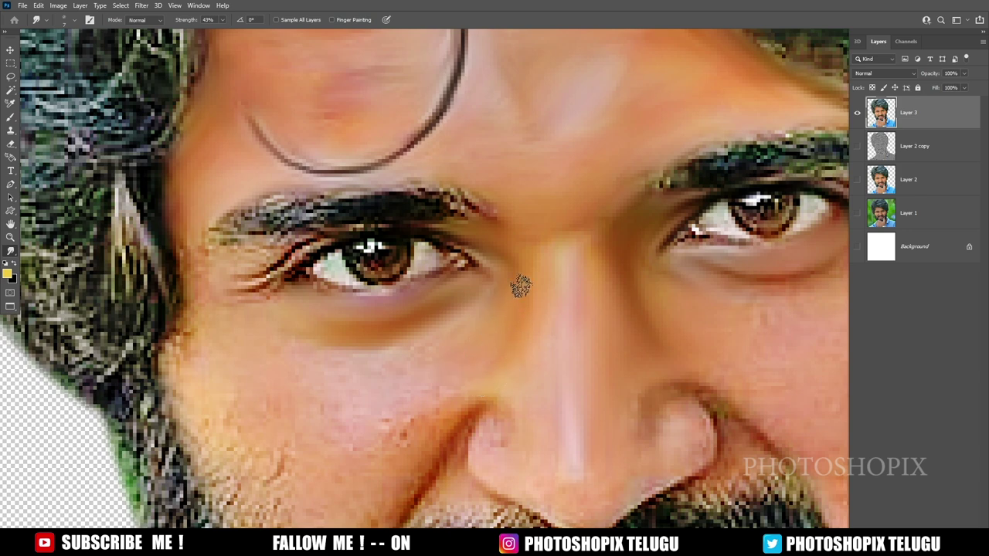
Step: Tilt the canvas view to about 2°, then reset its rotation back to 0°
{"action": "key", "text": "r"}
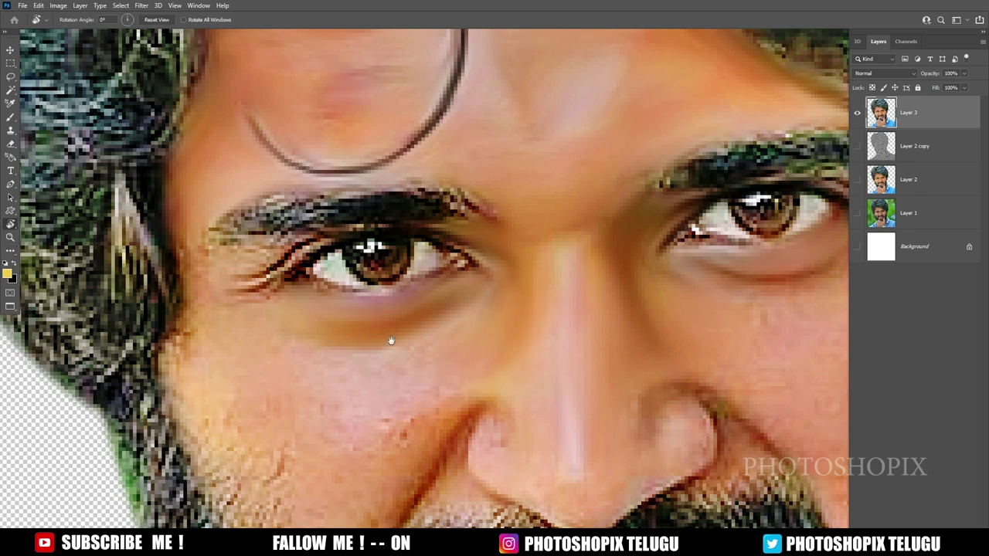
{"action": "mouse_move", "coordinate": [435, 309]}
{"action": "left_mouse_down"}
{"action": "mouse_move", "coordinate": [473, 324]}
{"action": "mouse_move", "coordinate": [446, 305]}
{"action": "left_mouse_up"}
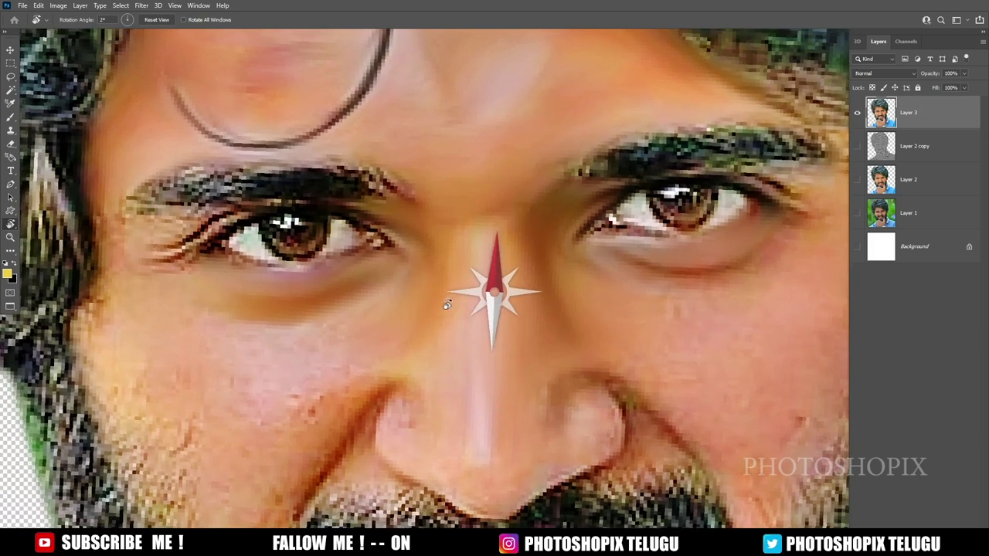
{"action": "left_click_drag", "start_coordinate": [447, 305], "coordinate": [447, 305]}
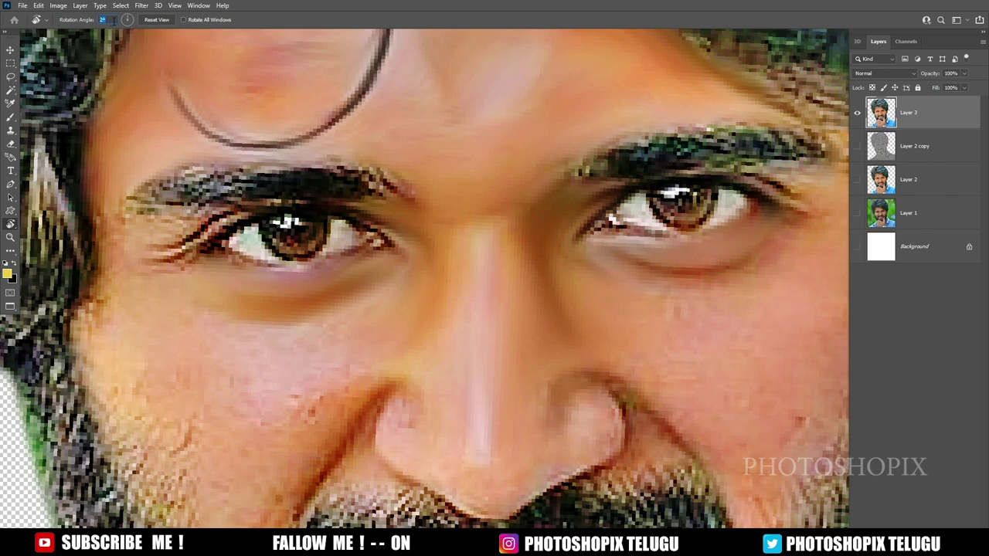
{"action": "type", "text": "0"}
{"action": "key", "text": "Return"}
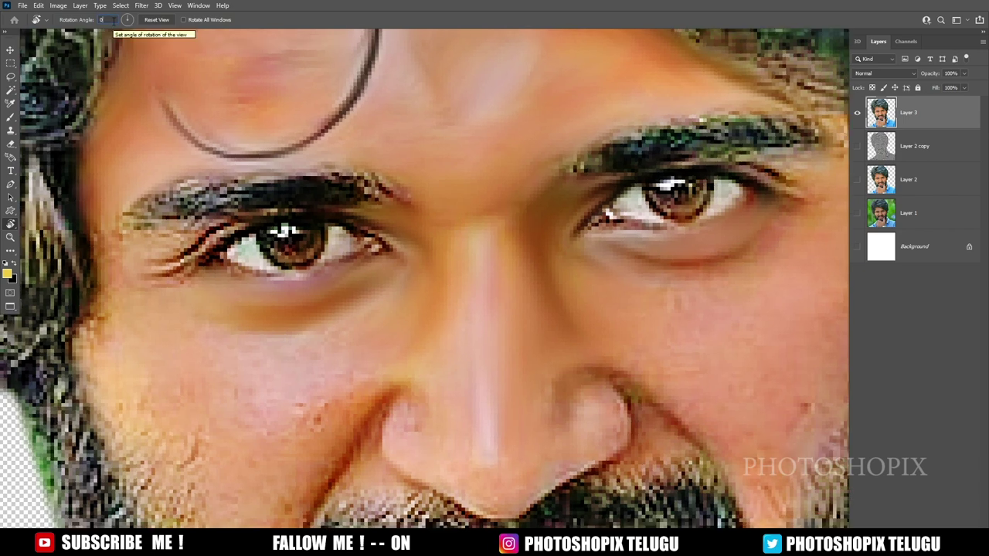
{"action": "left_click_drag", "start_coordinate": [341, 291], "coordinate": [351, 332]}
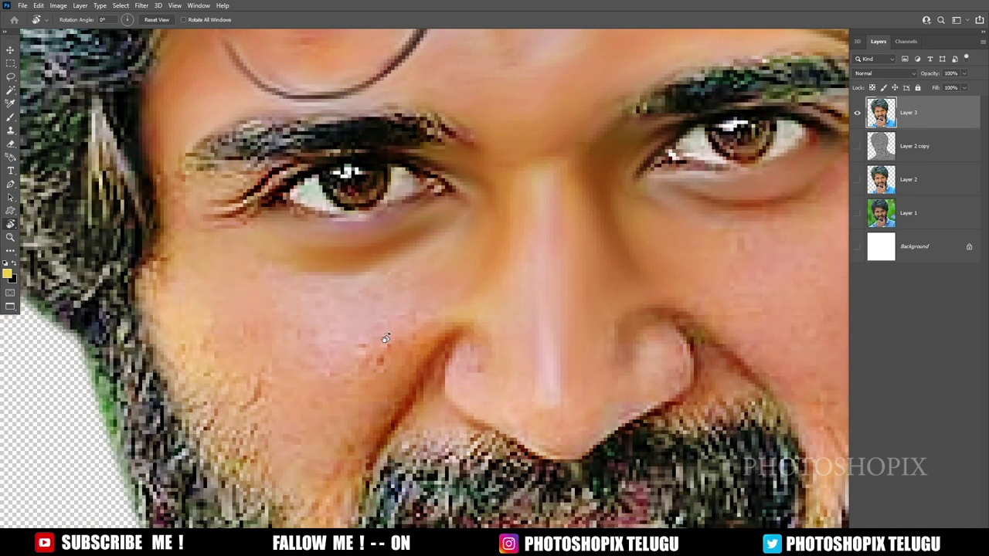
{"action": "key", "text": "shift+r"}
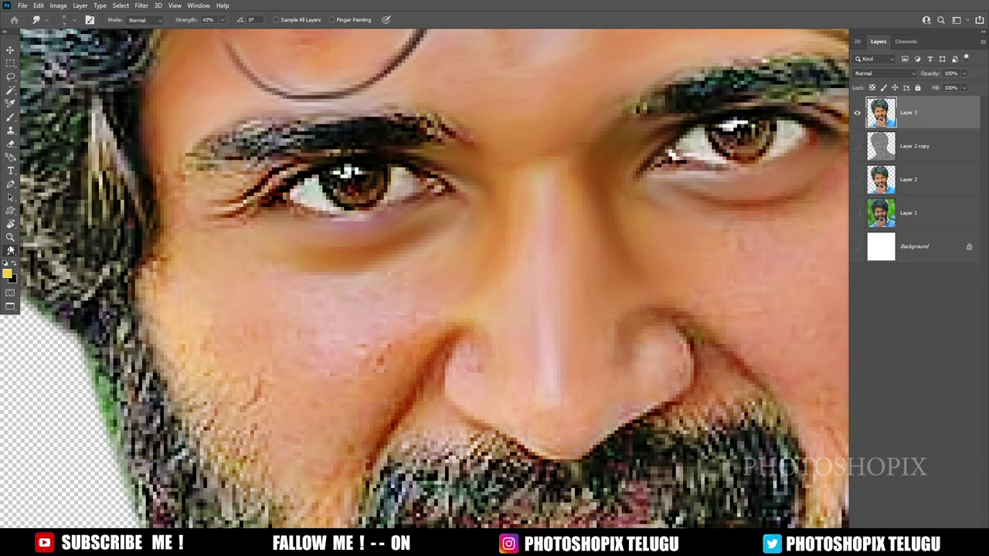
Step: Raise the Smudge tool strength to 50%
{"action": "scroll", "coordinate": [450, 301], "scroll_direction": "left", "scroll_amount": 2}
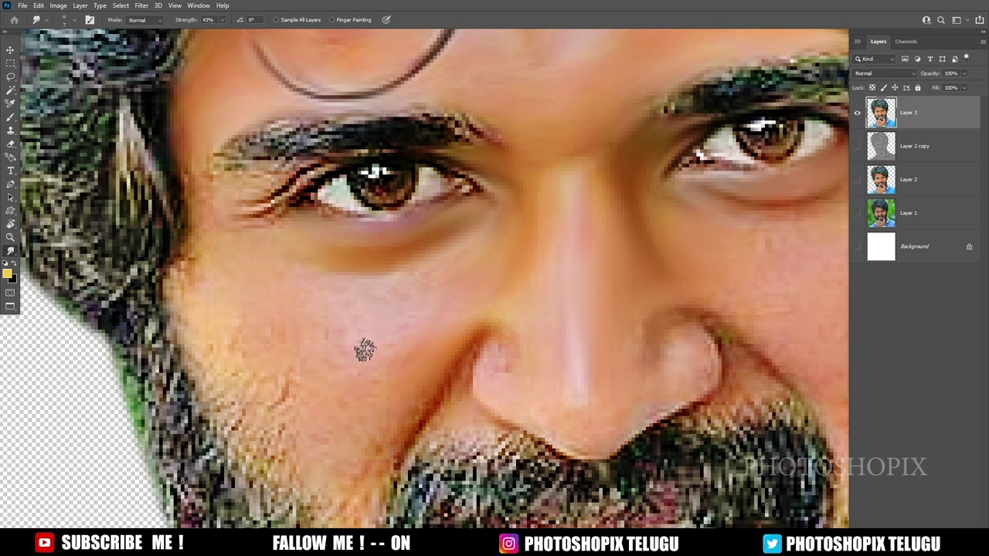
{"action": "scroll", "coordinate": [384, 369], "scroll_direction": "up", "scroll_amount": 1}
{"action": "scroll", "coordinate": [384, 369], "scroll_direction": "left", "scroll_amount": 1}
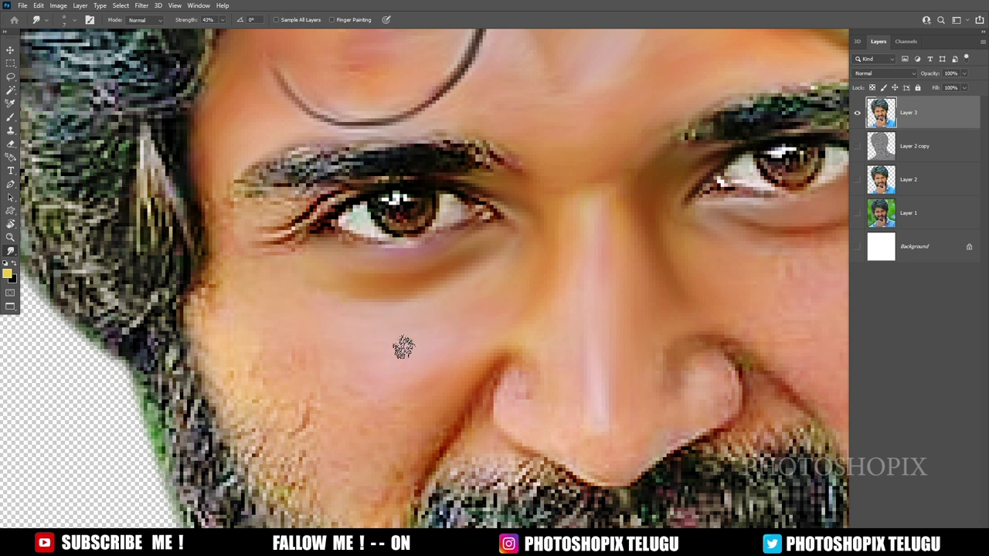
{"action": "scroll", "coordinate": [482, 331], "scroll_direction": "down", "scroll_amount": 3}
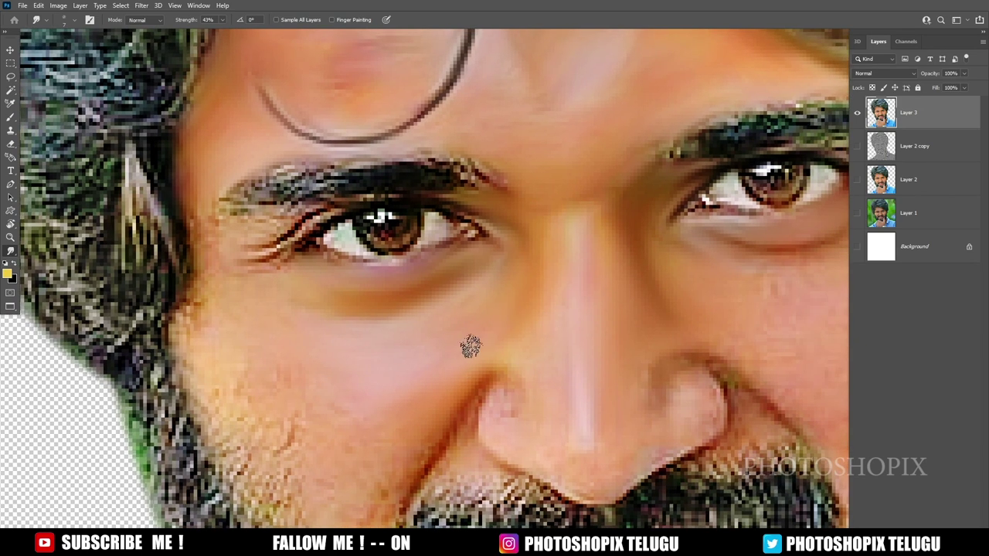
{"action": "scroll", "coordinate": [397, 335], "scroll_direction": "up", "scroll_amount": 3}
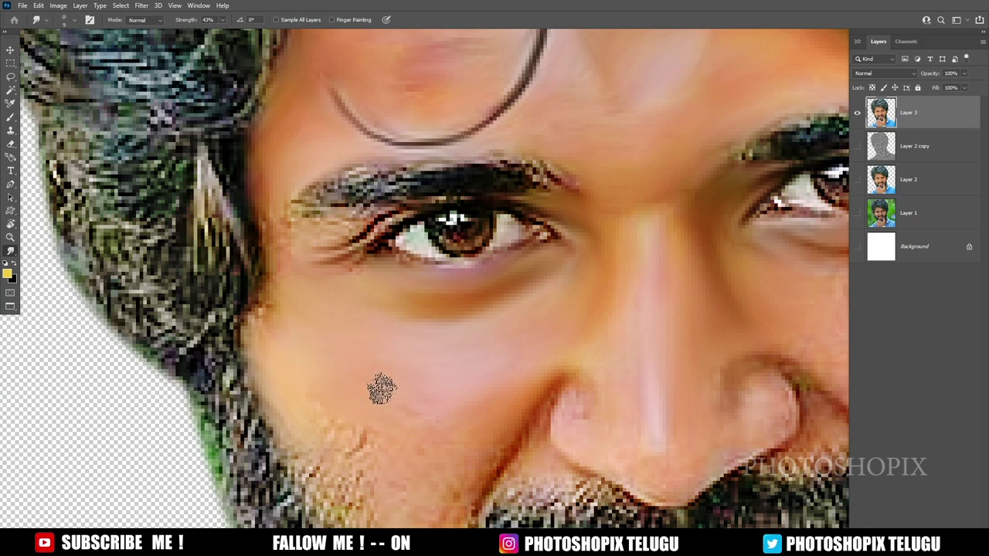
{"action": "key", "text": "5"}
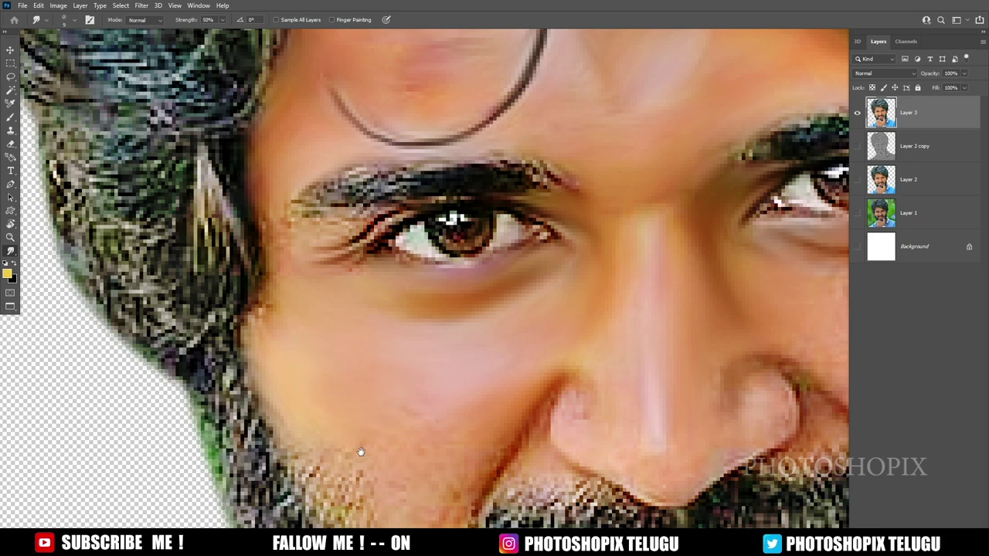
Step: Smudge the left cheek skin over toward the nose
{"action": "mouse_move", "coordinate": [359, 448]}
{"action": "left_mouse_down"}
{"action": "mouse_move", "coordinate": [375, 412]}
{"action": "mouse_move", "coordinate": [319, 393]}
{"action": "mouse_move", "coordinate": [349, 404]}
{"action": "mouse_move", "coordinate": [353, 435]}
{"action": "mouse_move", "coordinate": [379, 456]}
{"action": "mouse_move", "coordinate": [385, 389]}
{"action": "left_mouse_up"}
{"action": "left_click_drag", "start_coordinate": [441, 353], "coordinate": [404, 391]}
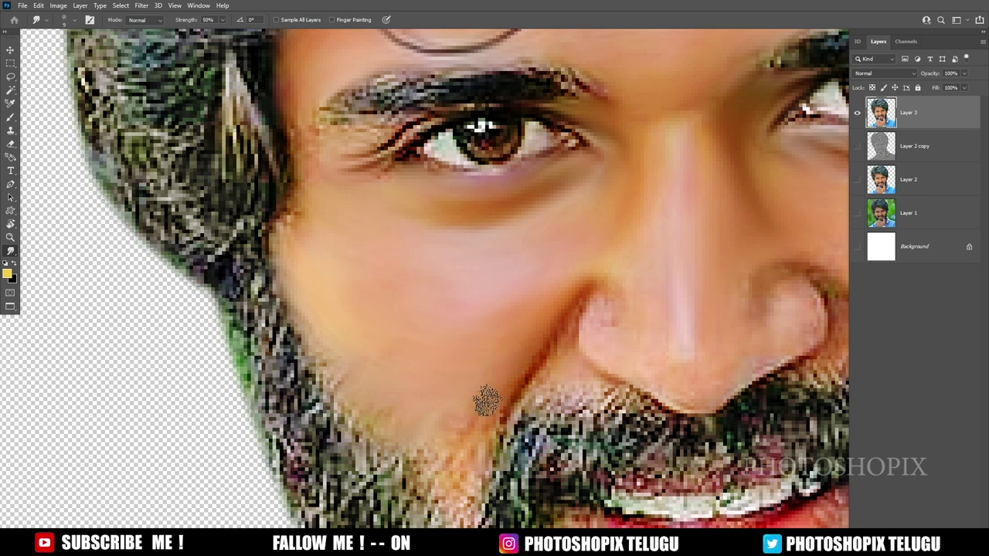
{"action": "left_click_drag", "start_coordinate": [475, 455], "coordinate": [452, 474]}
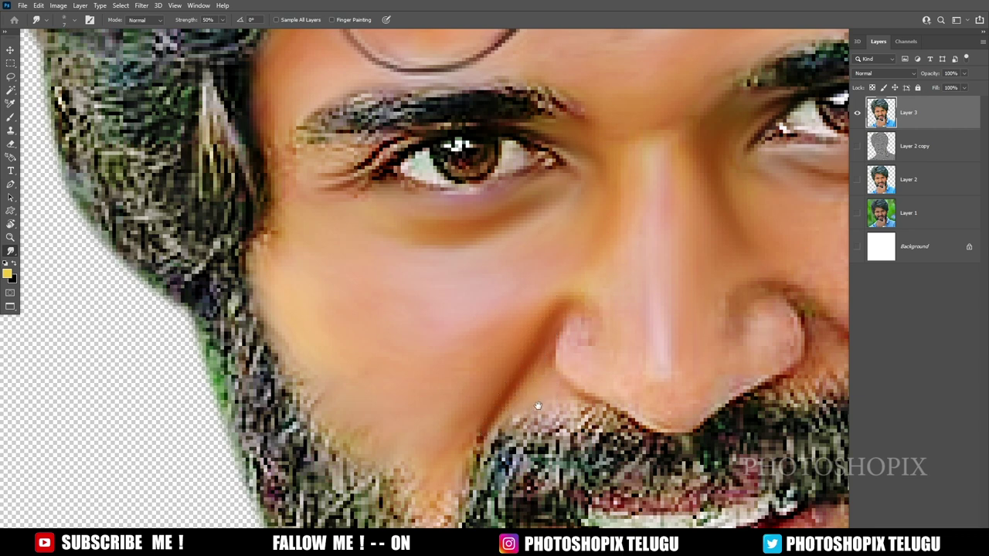
{"action": "left_click_drag", "start_coordinate": [537, 405], "coordinate": [507, 416]}
Step: Move across the nose to the right cheek beside the nostril
{"action": "scroll", "coordinate": [568, 403], "scroll_direction": "up", "scroll_amount": 1}
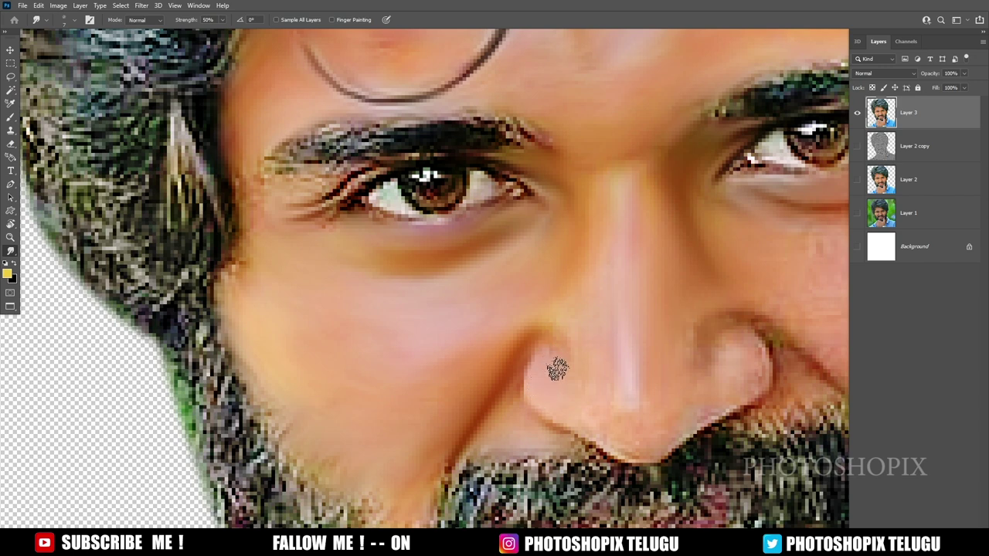
{"action": "scroll", "coordinate": [534, 381], "scroll_direction": "right", "scroll_amount": 1}
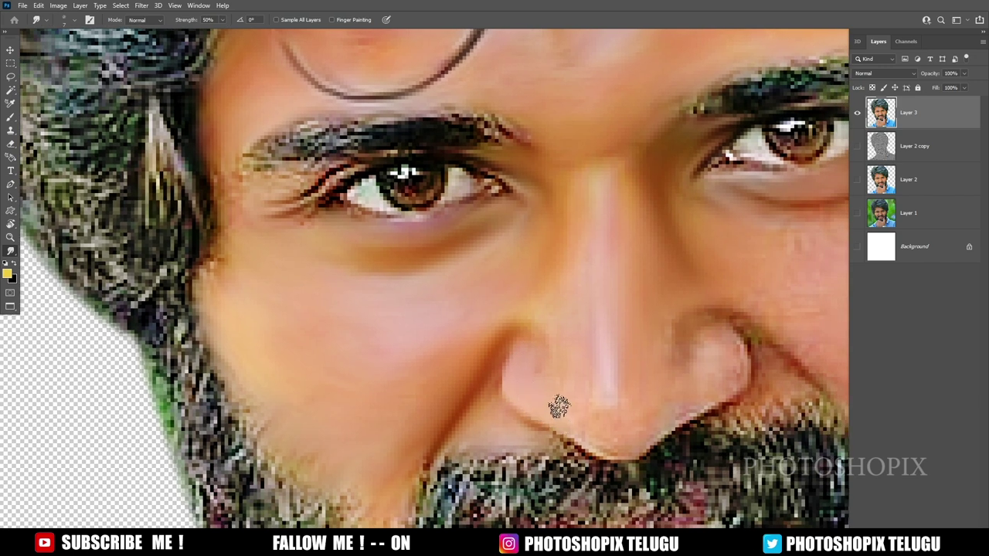
{"action": "scroll", "coordinate": [545, 388], "scroll_direction": "right", "scroll_amount": 1}
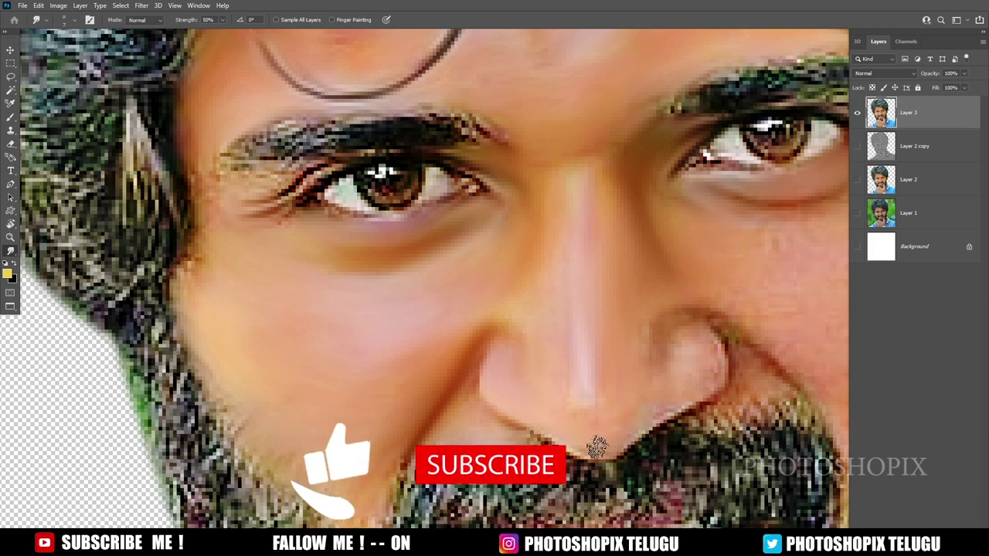
{"action": "scroll", "coordinate": [599, 432], "scroll_direction": "up", "scroll_amount": 1}
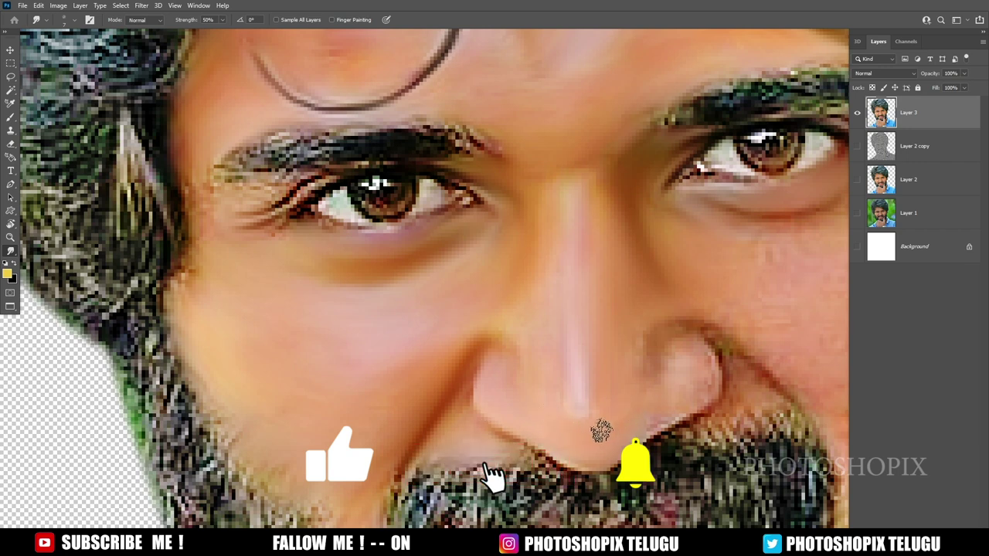
{"action": "scroll", "coordinate": [602, 439], "scroll_direction": "right", "scroll_amount": 2}
{"action": "scroll", "coordinate": [602, 439], "scroll_direction": "up", "scroll_amount": 1}
{"action": "scroll", "coordinate": [610, 432], "scroll_direction": "right", "scroll_amount": 1}
{"action": "scroll", "coordinate": [610, 432], "scroll_direction": "up", "scroll_amount": 1}
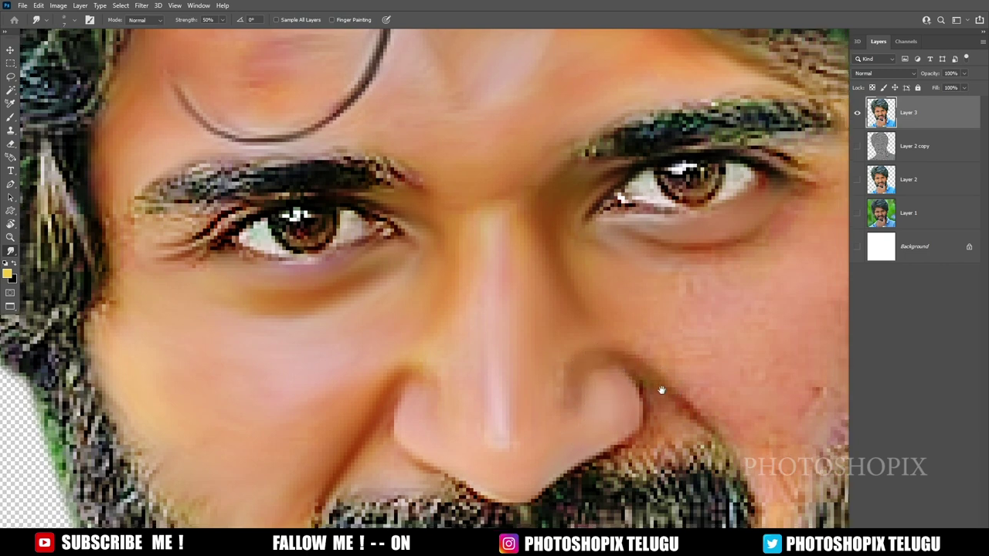
{"action": "scroll", "coordinate": [657, 390], "scroll_direction": "right", "scroll_amount": 3}
{"action": "scroll", "coordinate": [658, 390], "scroll_direction": "down", "scroll_amount": 1}
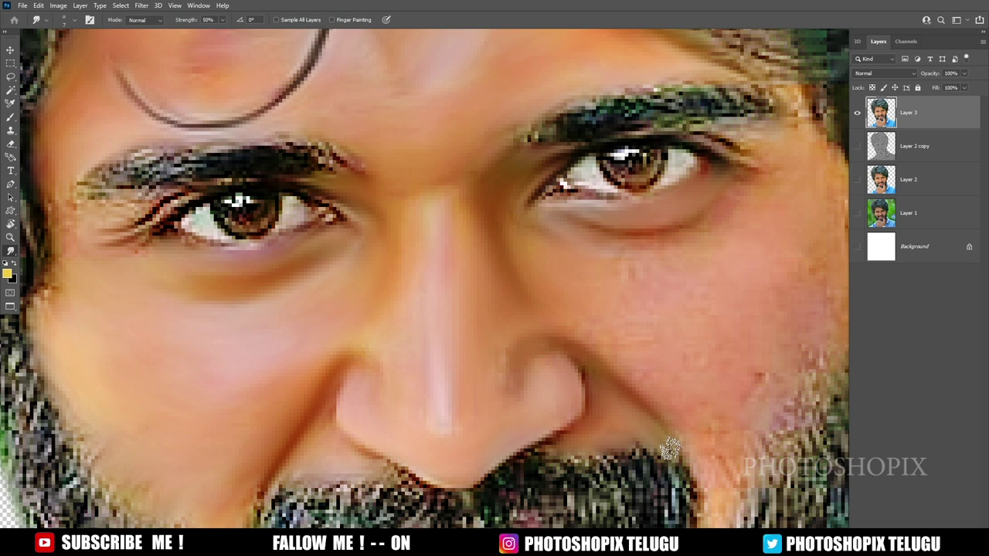
{"action": "scroll", "coordinate": [670, 448], "scroll_direction": "right", "scroll_amount": 3}
{"action": "scroll", "coordinate": [671, 448], "scroll_direction": "down", "scroll_amount": 1}
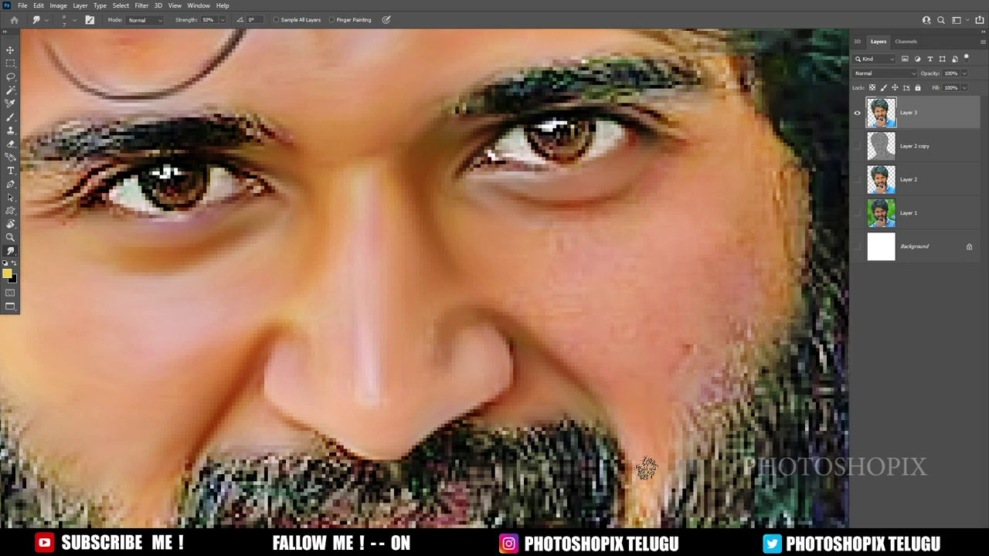
{"action": "scroll", "coordinate": [646, 468], "scroll_direction": "down", "scroll_amount": 2}
{"action": "scroll", "coordinate": [646, 468], "scroll_direction": "right", "scroll_amount": 3}
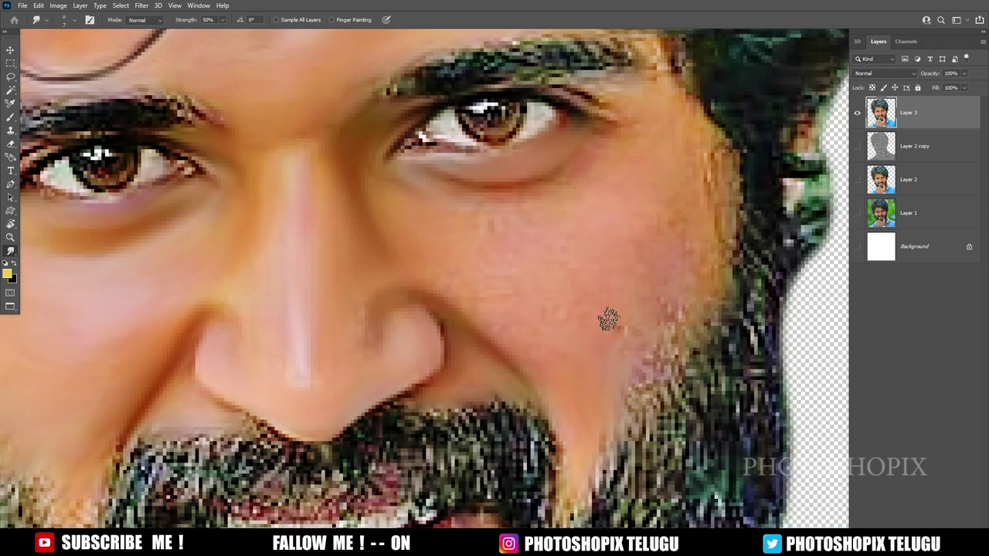
Step: Enlarge the smudge brush and smooth the right cheek skin
{"action": "key", "text": "bracketright"}
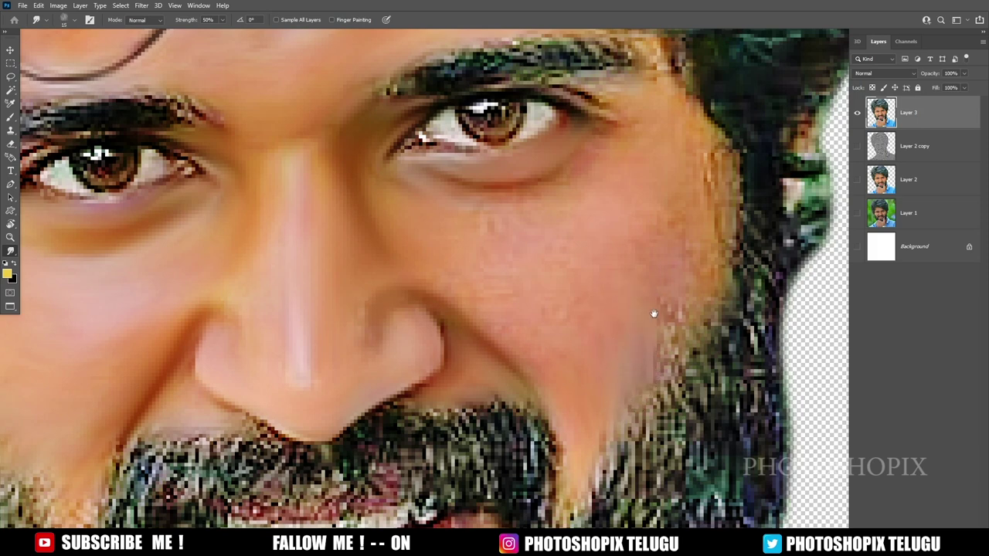
{"action": "scroll", "coordinate": [629, 325], "scroll_direction": "up", "scroll_amount": 1}
{"action": "scroll", "coordinate": [630, 325], "scroll_direction": "right", "scroll_amount": 1}
{"action": "scroll", "coordinate": [666, 265], "scroll_direction": "up", "scroll_amount": 1}
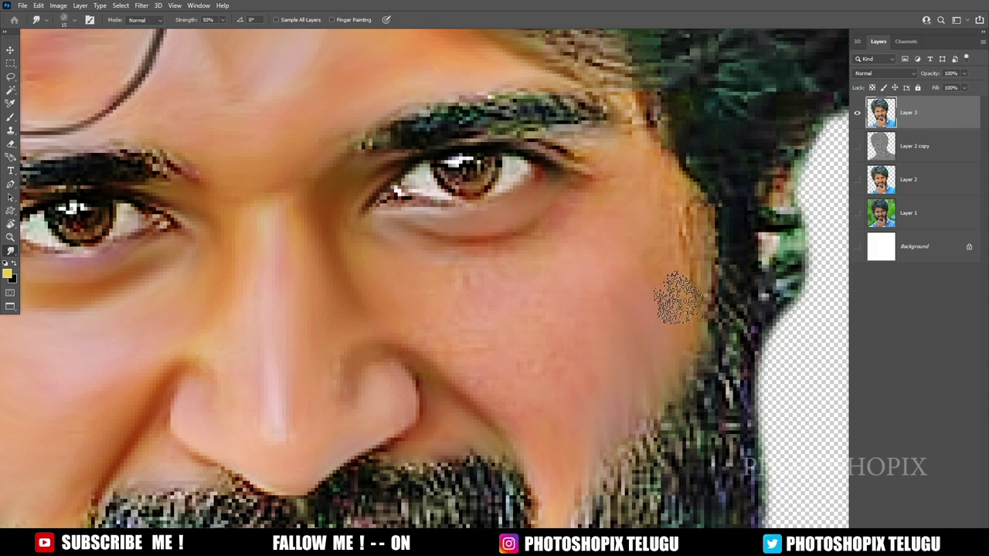
{"action": "scroll", "coordinate": [665, 209], "scroll_direction": "up", "scroll_amount": 2}
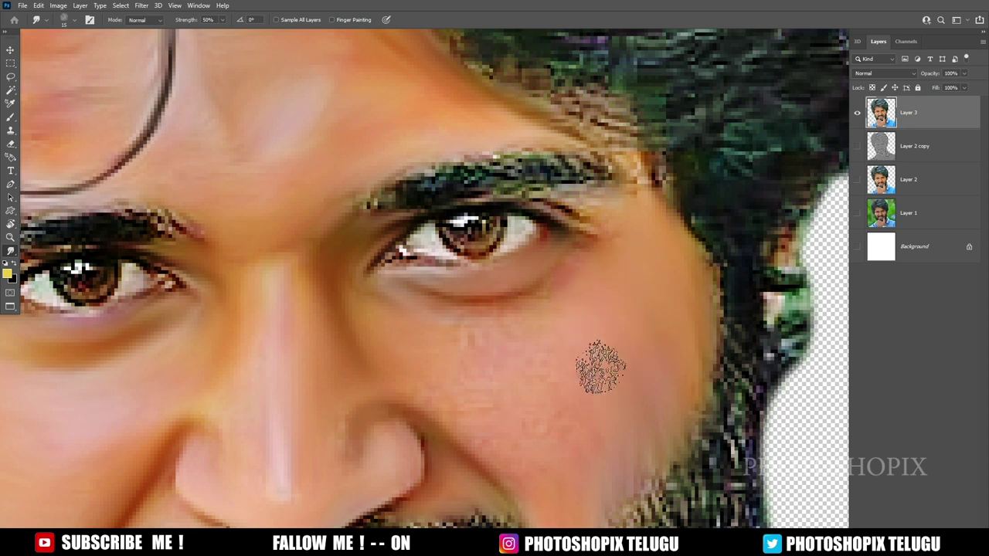
{"action": "left_click_drag", "start_coordinate": [571, 403], "coordinate": [598, 365]}
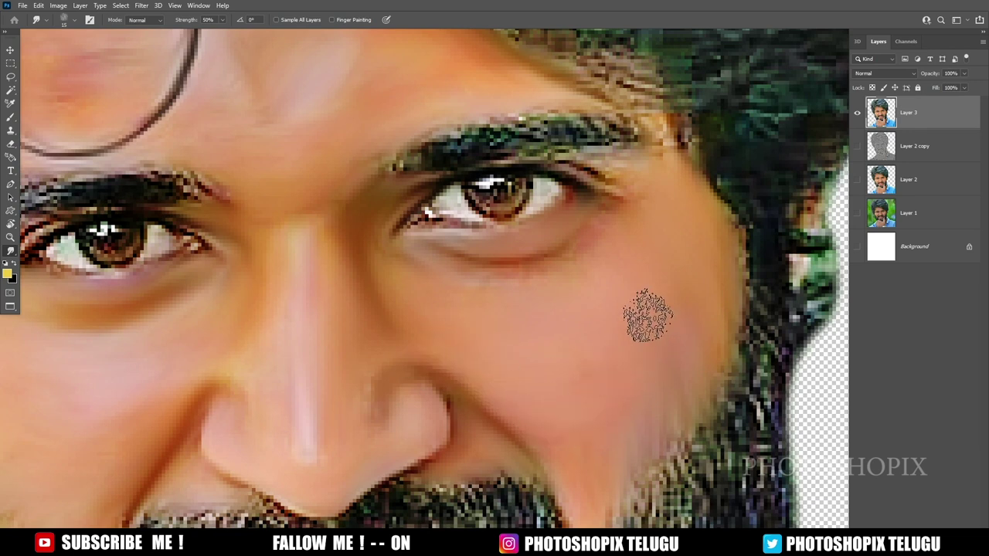
{"action": "left_click_drag", "start_coordinate": [596, 323], "coordinate": [604, 348]}
Step: Shrink the brush and blend the orange temple patch beside the eyebrow and under-eye skin
{"action": "key", "text": "bracketleft"}
{"action": "key", "text": "bracketleft"}
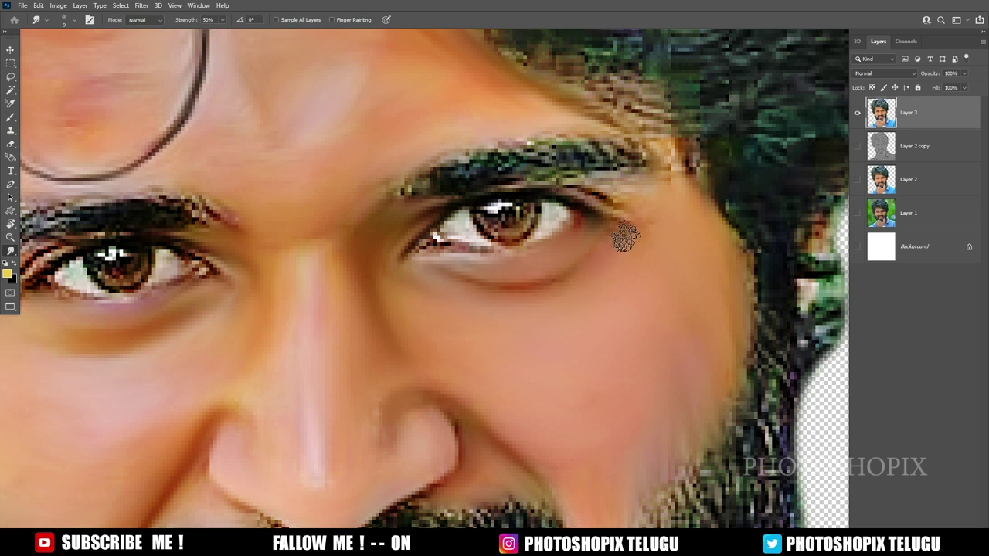
{"action": "key", "text": "bracketleft"}
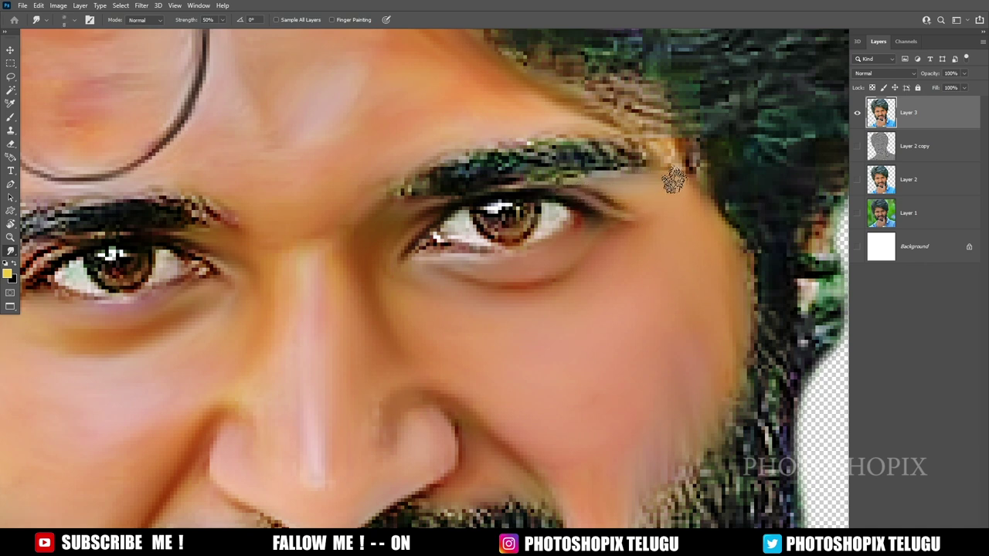
{"action": "mouse_move", "coordinate": [651, 144]}
{"action": "left_mouse_down"}
{"action": "mouse_move", "coordinate": [692, 178]}
{"action": "mouse_move", "coordinate": [664, 233]}
{"action": "left_mouse_up"}
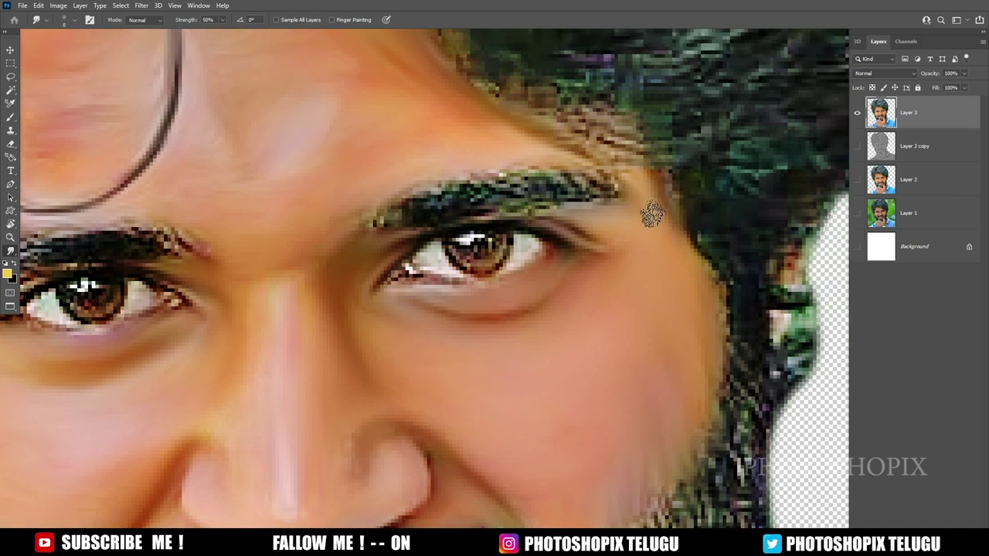
{"action": "left_click_drag", "start_coordinate": [686, 282], "coordinate": [637, 268]}
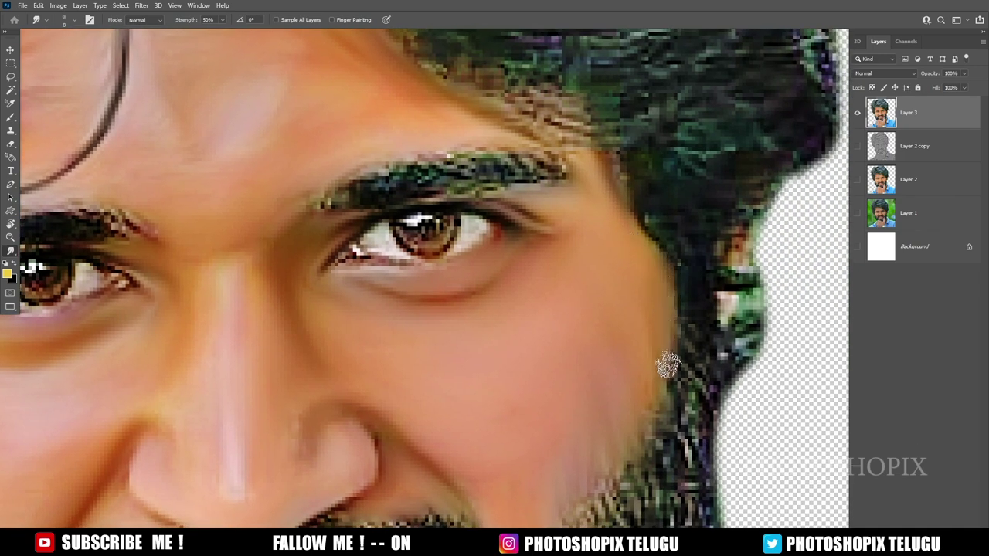
{"action": "left_click_drag", "start_coordinate": [642, 352], "coordinate": [637, 292]}
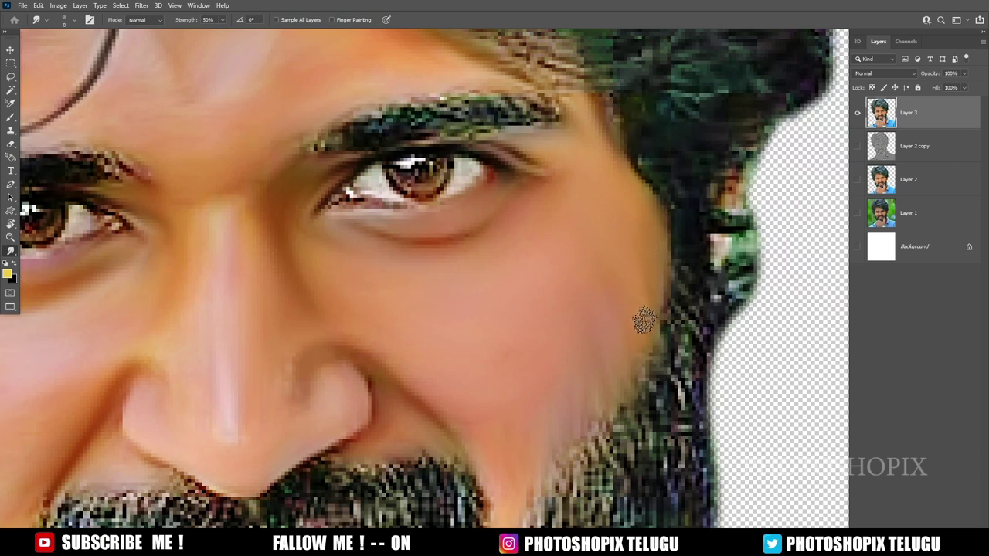
Step: Smooth the skin above the right eyebrow and along the hairline left of the hair strand
{"action": "scroll", "coordinate": [601, 325], "scroll_direction": "down", "scroll_amount": 1}
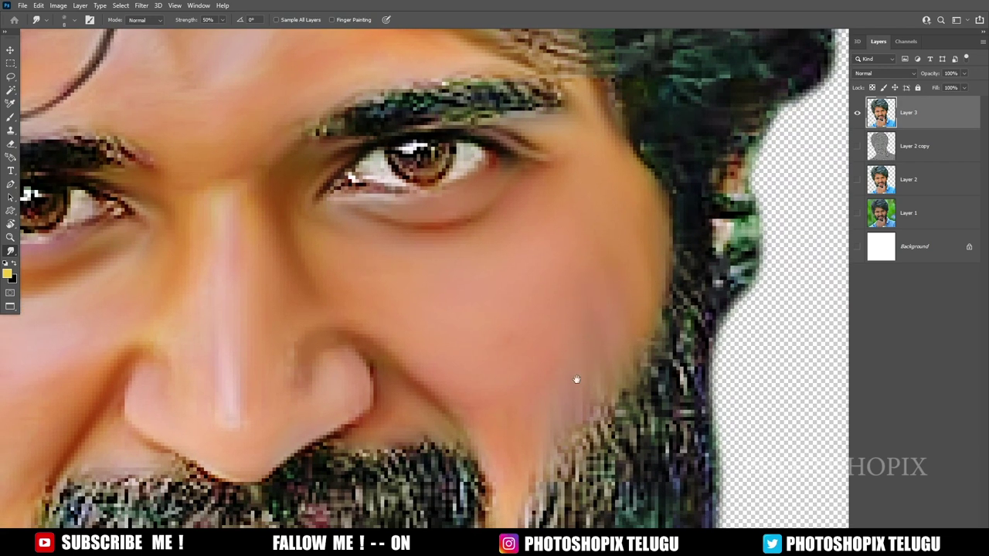
{"action": "scroll", "coordinate": [577, 380], "scroll_direction": "down", "scroll_amount": 1}
{"action": "scroll", "coordinate": [634, 275], "scroll_direction": "up", "scroll_amount": 1}
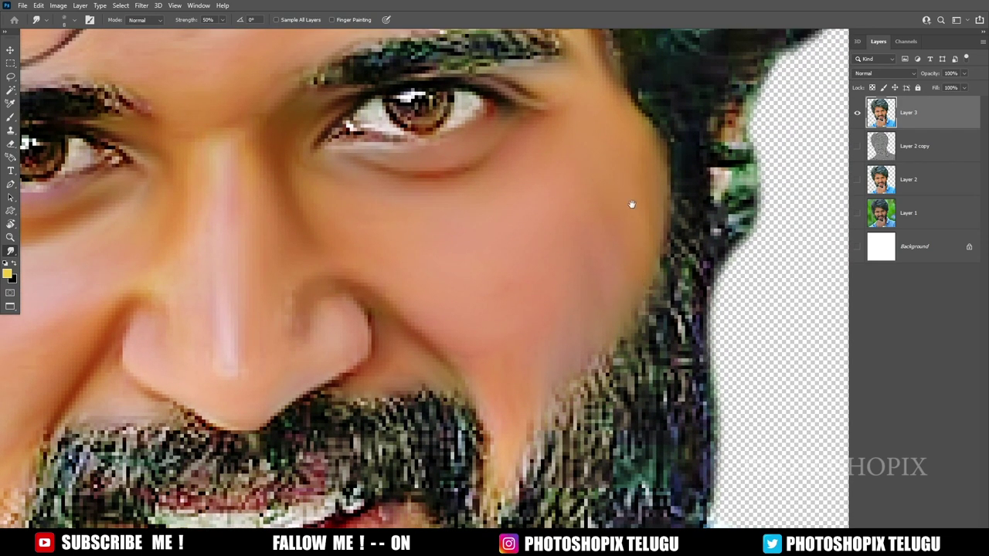
{"action": "scroll", "coordinate": [631, 205], "scroll_direction": "up", "scroll_amount": 5}
{"action": "scroll", "coordinate": [649, 263], "scroll_direction": "up", "scroll_amount": 2}
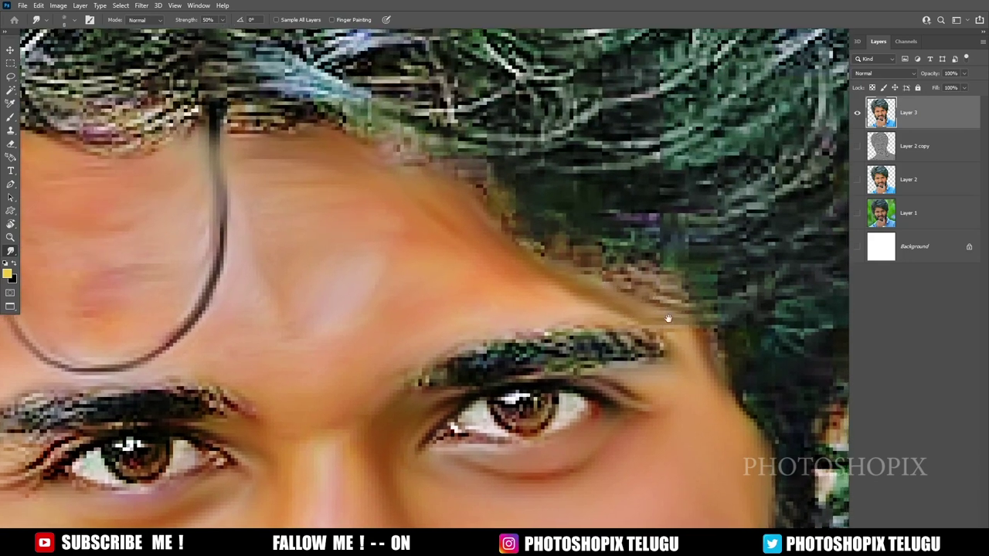
{"action": "scroll", "coordinate": [649, 309], "scroll_direction": "right", "scroll_amount": 1}
{"action": "scroll", "coordinate": [641, 297], "scroll_direction": "right", "scroll_amount": 2}
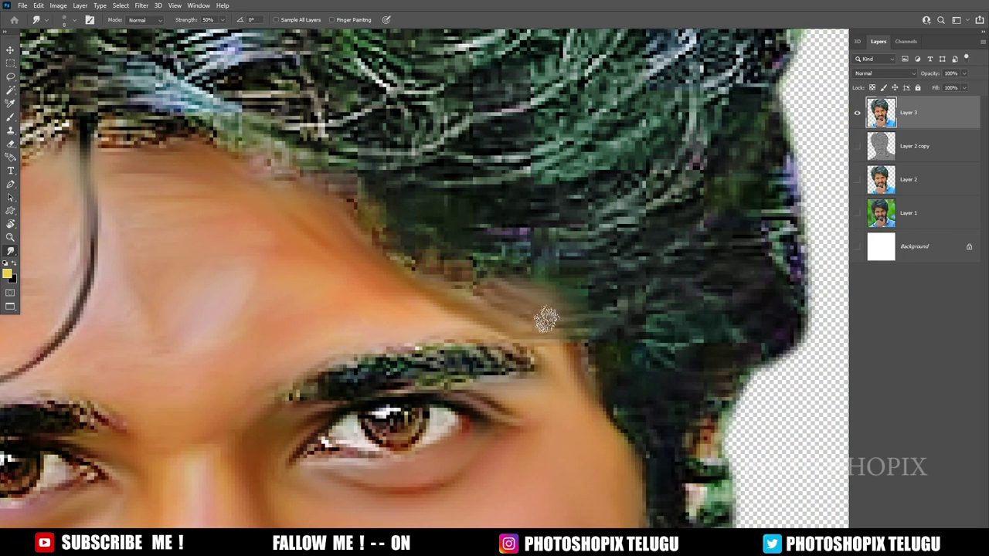
{"action": "scroll", "coordinate": [546, 319], "scroll_direction": "left", "scroll_amount": 1}
{"action": "scroll", "coordinate": [502, 291], "scroll_direction": "left", "scroll_amount": 1}
{"action": "scroll", "coordinate": [578, 320], "scroll_direction": "left", "scroll_amount": 1}
{"action": "scroll", "coordinate": [550, 301], "scroll_direction": "up", "scroll_amount": 1}
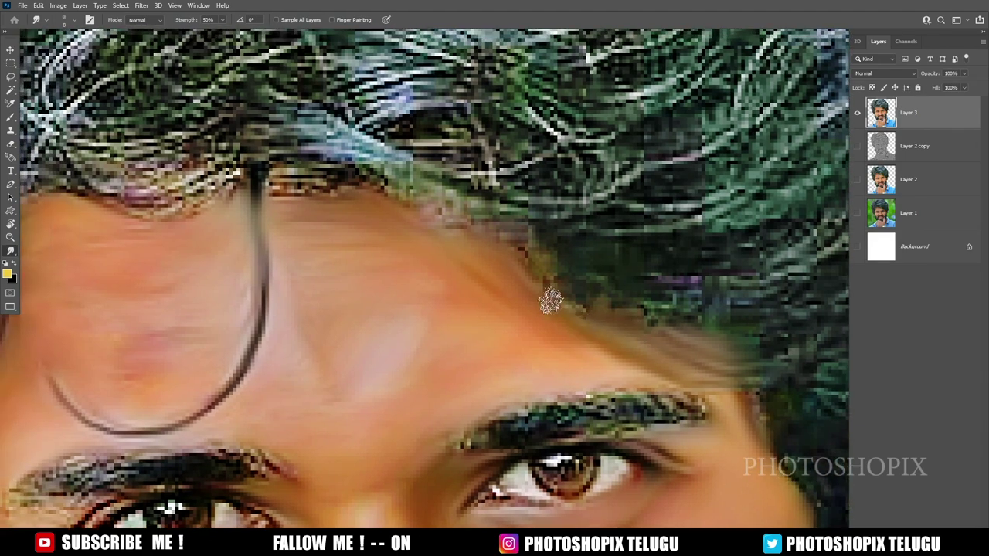
{"action": "scroll", "coordinate": [552, 300], "scroll_direction": "left", "scroll_amount": 1}
{"action": "scroll", "coordinate": [552, 300], "scroll_direction": "up", "scroll_amount": 1}
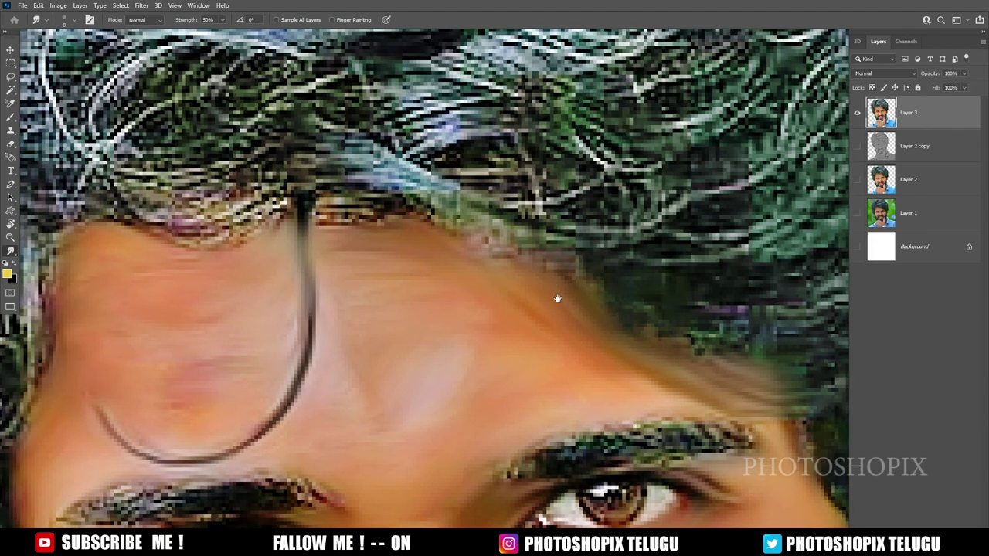
{"action": "scroll", "coordinate": [557, 298], "scroll_direction": "left", "scroll_amount": 1}
{"action": "scroll", "coordinate": [557, 298], "scroll_direction": "up", "scroll_amount": 1}
{"action": "scroll", "coordinate": [595, 308], "scroll_direction": "left", "scroll_amount": 1}
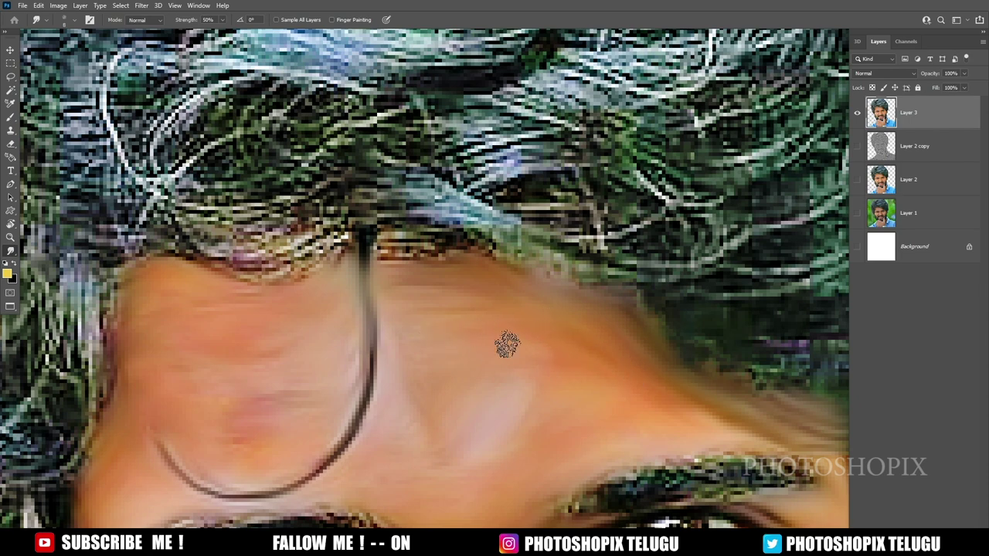
{"action": "scroll", "coordinate": [616, 384], "scroll_direction": "down", "scroll_amount": 1}
{"action": "scroll", "coordinate": [616, 384], "scroll_direction": "right", "scroll_amount": 1}
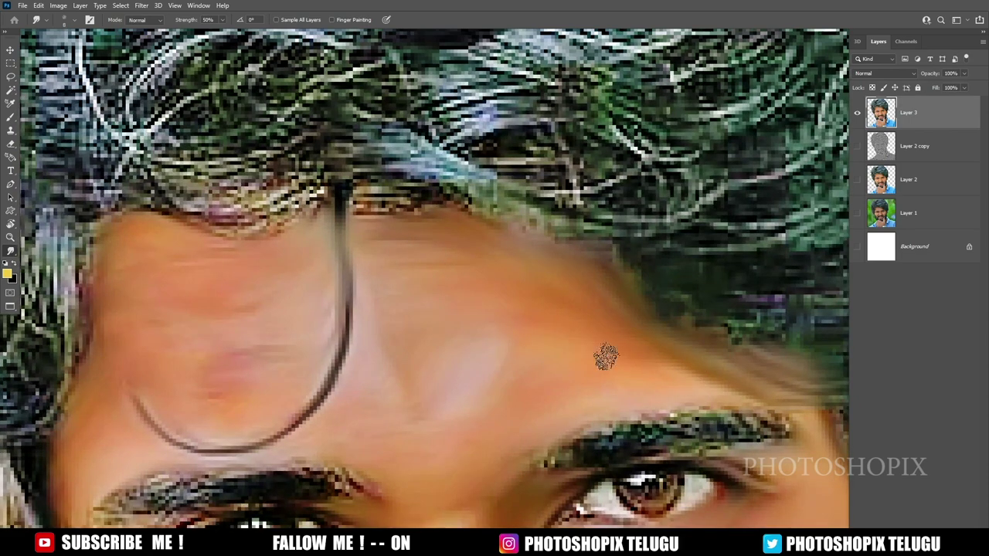
{"action": "scroll", "coordinate": [711, 391], "scroll_direction": "left", "scroll_amount": 1}
{"action": "scroll", "coordinate": [347, 359], "scroll_direction": "left", "scroll_amount": 3}
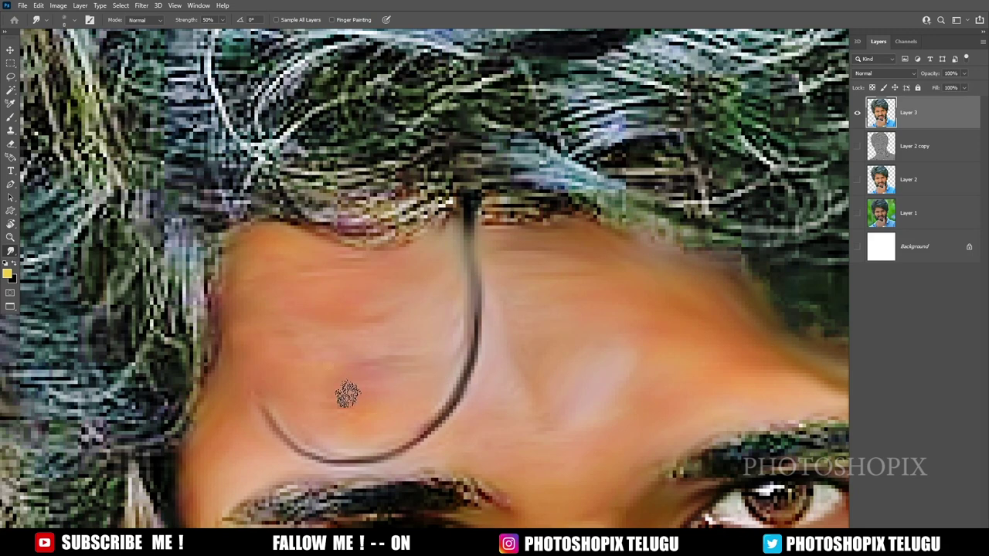
{"action": "scroll", "coordinate": [382, 351], "scroll_direction": "left", "scroll_amount": 1}
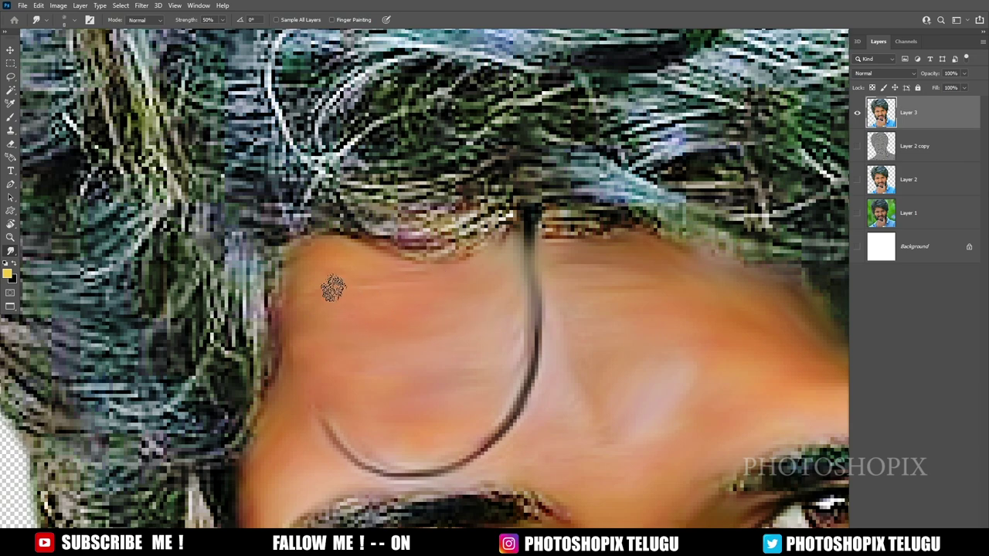
Step: Zoom out to check the whole face, then zoom back in over the eyes and left cheek
{"action": "scroll", "coordinate": [553, 255], "scroll_direction": "down", "scroll_amount": 2}
{"action": "scroll", "coordinate": [553, 255], "scroll_direction": "down", "scroll_amount": 2}
{"action": "scroll", "coordinate": [553, 254], "scroll_direction": "down", "scroll_amount": 2}
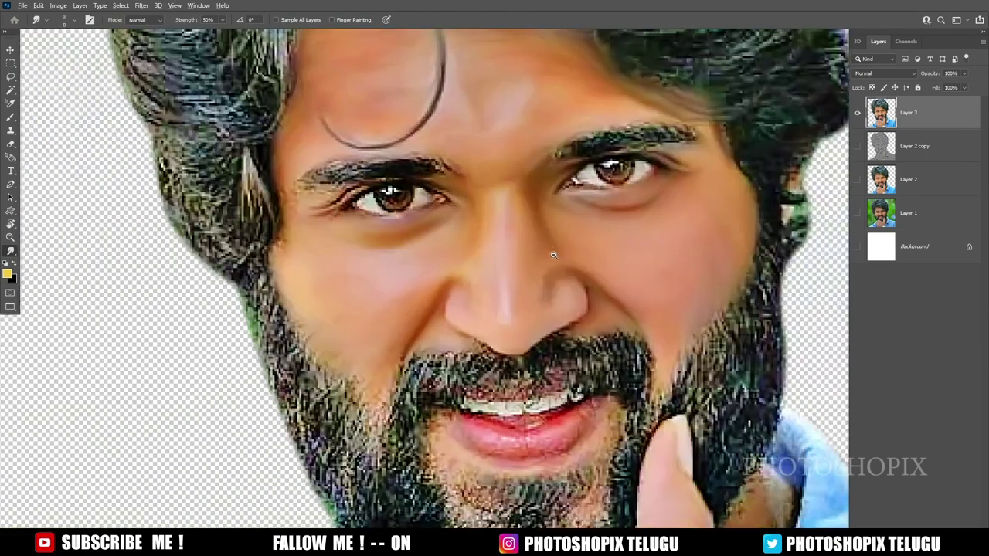
{"action": "scroll", "coordinate": [553, 255], "scroll_direction": "down", "scroll_amount": 2}
{"action": "scroll", "coordinate": [570, 350], "scroll_direction": "up", "scroll_amount": 2}
{"action": "scroll", "coordinate": [570, 350], "scroll_direction": "up", "scroll_amount": 2}
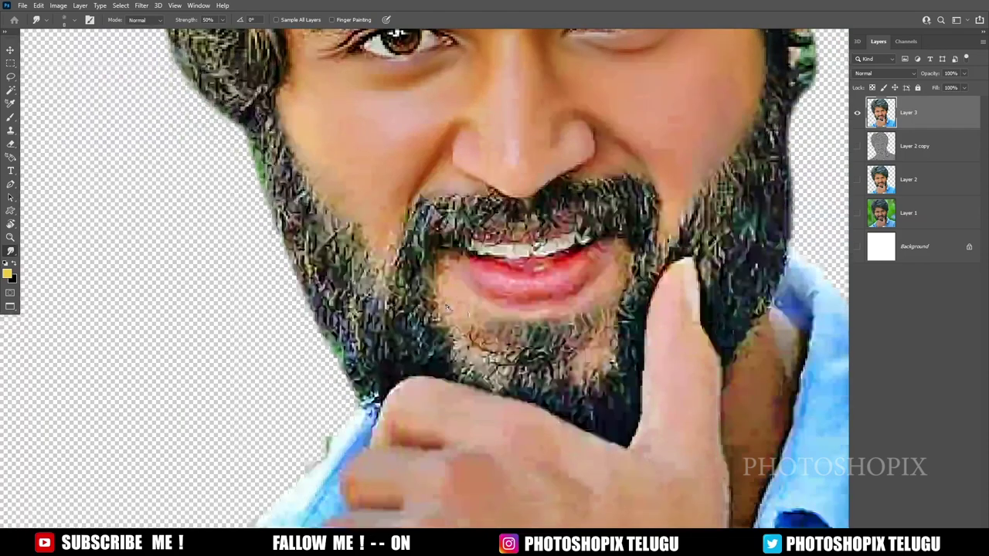
{"action": "scroll", "coordinate": [570, 349], "scroll_direction": "up", "scroll_amount": 2}
{"action": "scroll", "coordinate": [357, 258], "scroll_direction": "up", "scroll_amount": 2}
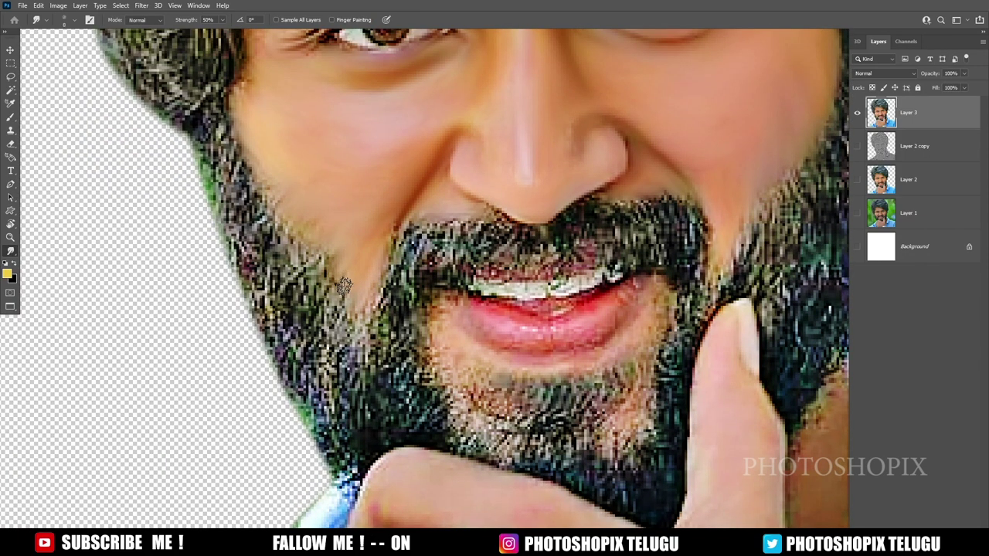
{"action": "left_click_drag", "start_coordinate": [340, 278], "coordinate": [372, 315]}
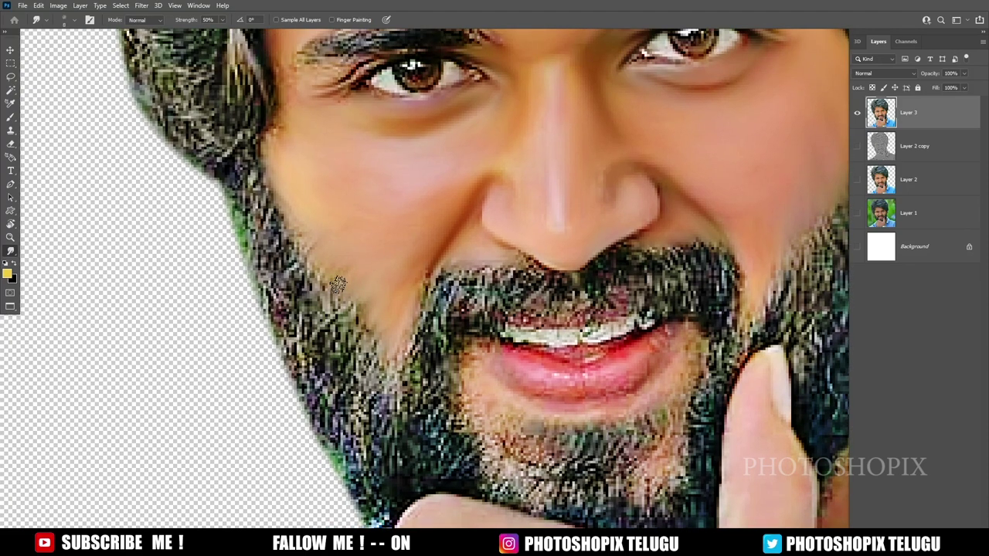
{"action": "left_click_drag", "start_coordinate": [335, 255], "coordinate": [357, 282]}
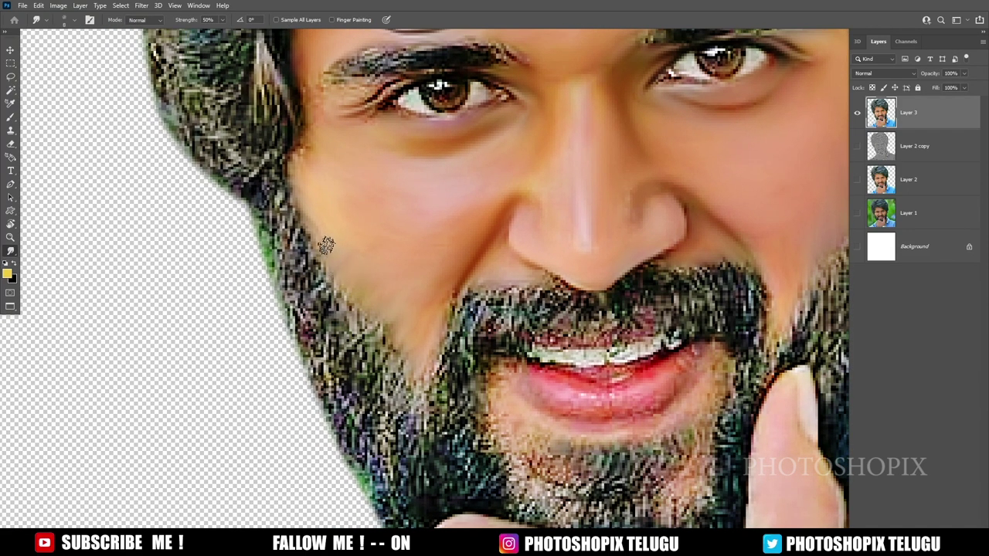
{"action": "left_click_drag", "start_coordinate": [298, 153], "coordinate": [342, 281]}
{"action": "scroll", "coordinate": [369, 228], "scroll_direction": "down", "scroll_amount": 2}
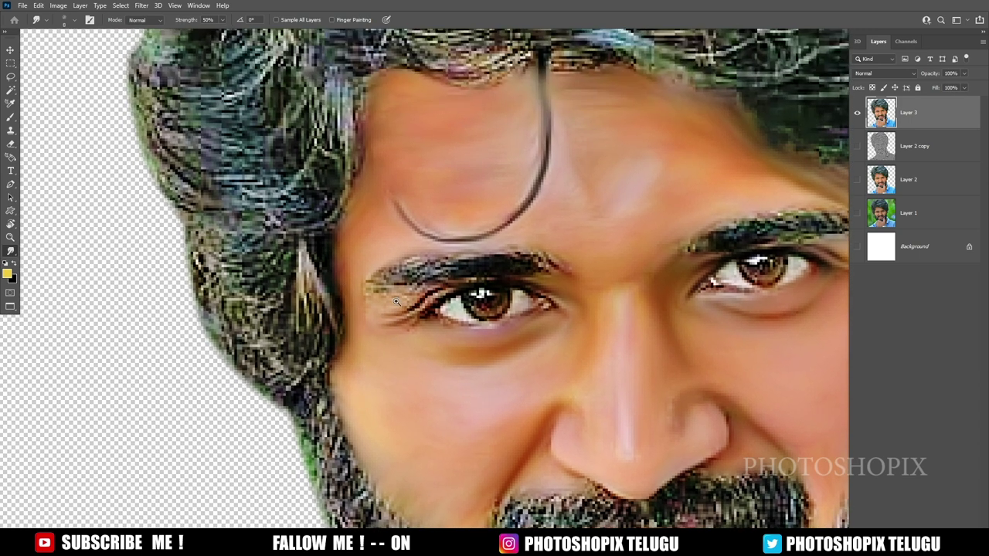
{"action": "scroll", "coordinate": [398, 303], "scroll_direction": "up", "scroll_amount": 3}
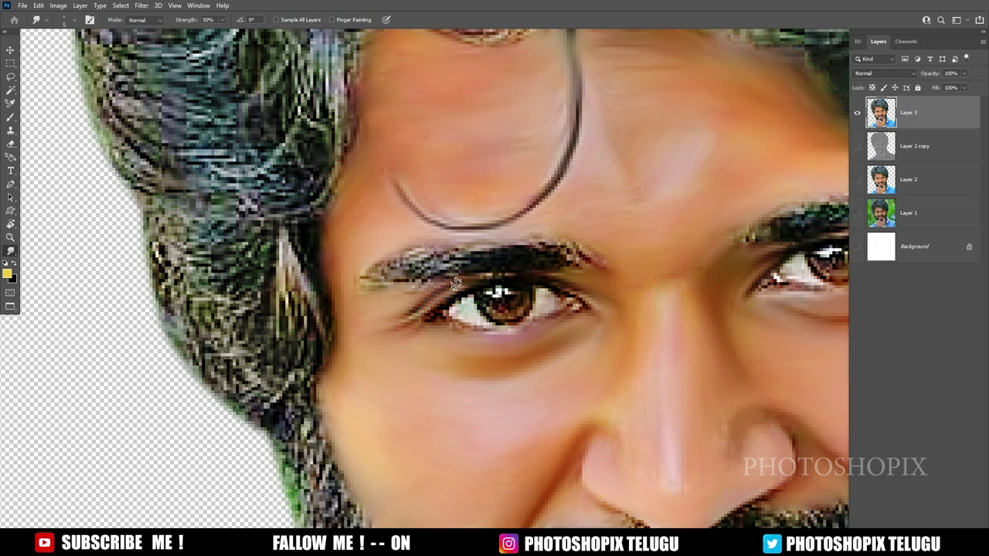
Step: Smooth the skin at the right temple, right cheek and around the nose tip
{"action": "left_click_drag", "start_coordinate": [533, 275], "coordinate": [488, 290]}
{"action": "mouse_move", "coordinate": [554, 300]}
{"action": "left_mouse_down"}
{"action": "mouse_move", "coordinate": [452, 305]}
{"action": "mouse_move", "coordinate": [342, 335]}
{"action": "left_mouse_up"}
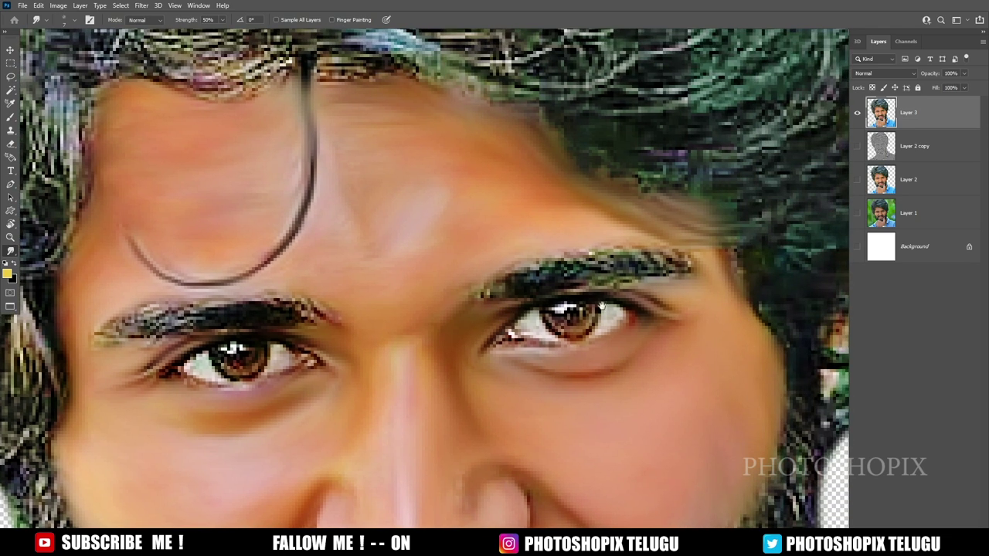
{"action": "left_click_drag", "start_coordinate": [722, 347], "coordinate": [645, 317]}
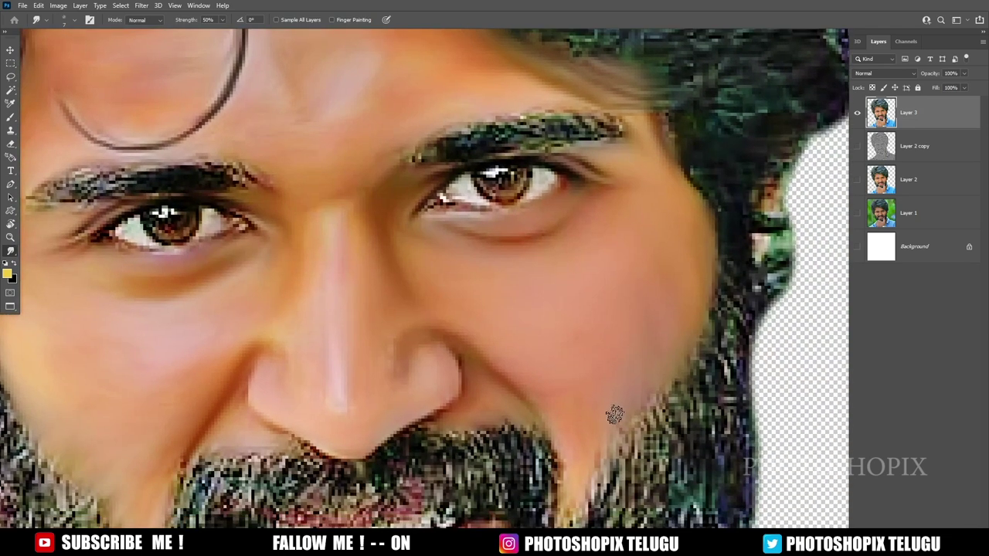
{"action": "left_click_drag", "start_coordinate": [614, 414], "coordinate": [630, 343]}
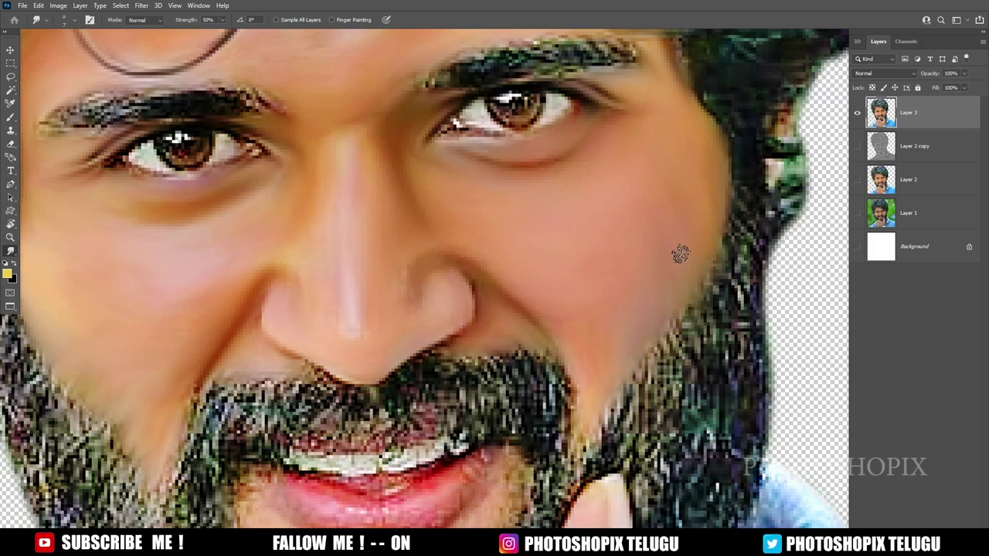
{"action": "left_click_drag", "start_coordinate": [707, 255], "coordinate": [659, 279]}
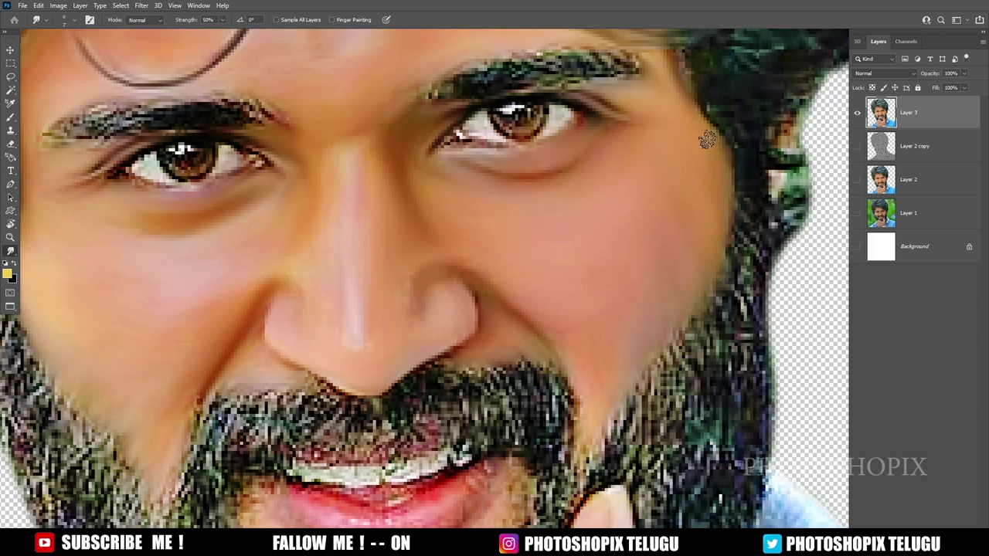
{"action": "left_click_drag", "start_coordinate": [707, 139], "coordinate": [730, 209]}
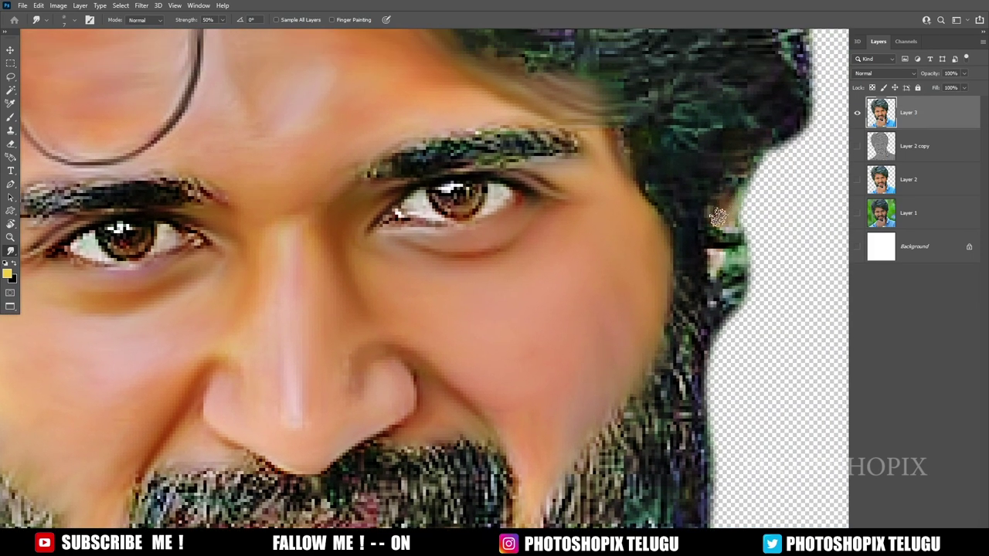
{"action": "scroll", "coordinate": [722, 251], "scroll_direction": "up", "scroll_amount": 2}
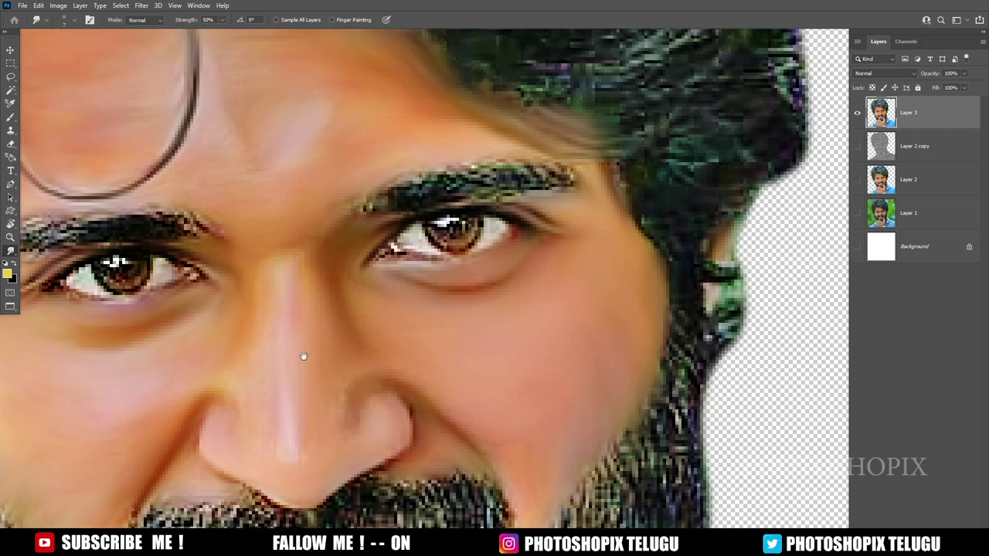
{"action": "left_click_drag", "start_coordinate": [303, 356], "coordinate": [388, 271]}
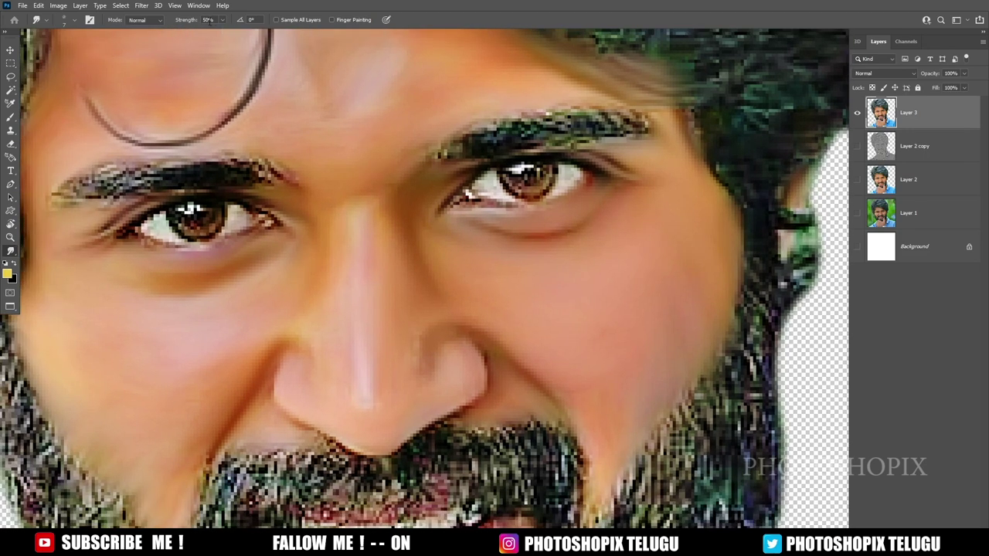
{"action": "left_click_drag", "start_coordinate": [420, 249], "coordinate": [418, 183]}
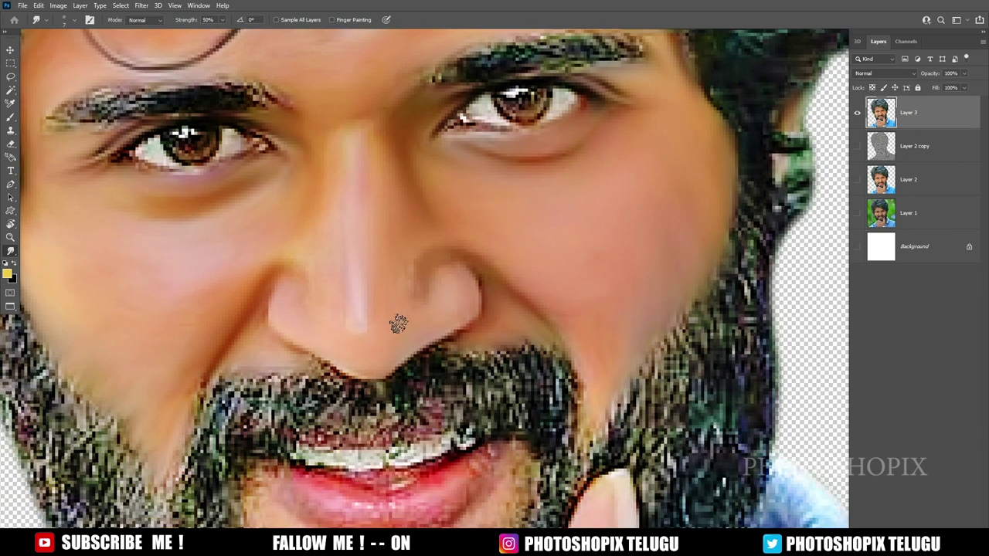
{"action": "left_click_drag", "start_coordinate": [437, 294], "coordinate": [440, 334]}
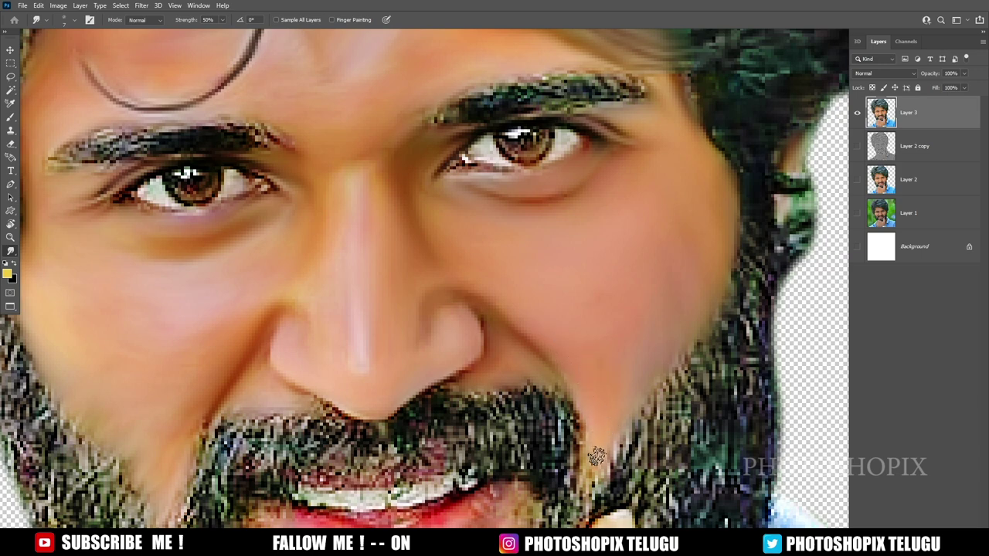
Step: Smudge the beard around the lips on Layer 3 with the 50% Smudge tool
{"action": "scroll", "coordinate": [622, 376], "scroll_direction": "down", "scroll_amount": 2}
{"action": "scroll", "coordinate": [622, 376], "scroll_direction": "down", "scroll_amount": 3}
{"action": "scroll", "coordinate": [408, 352], "scroll_direction": "up", "scroll_amount": 2}
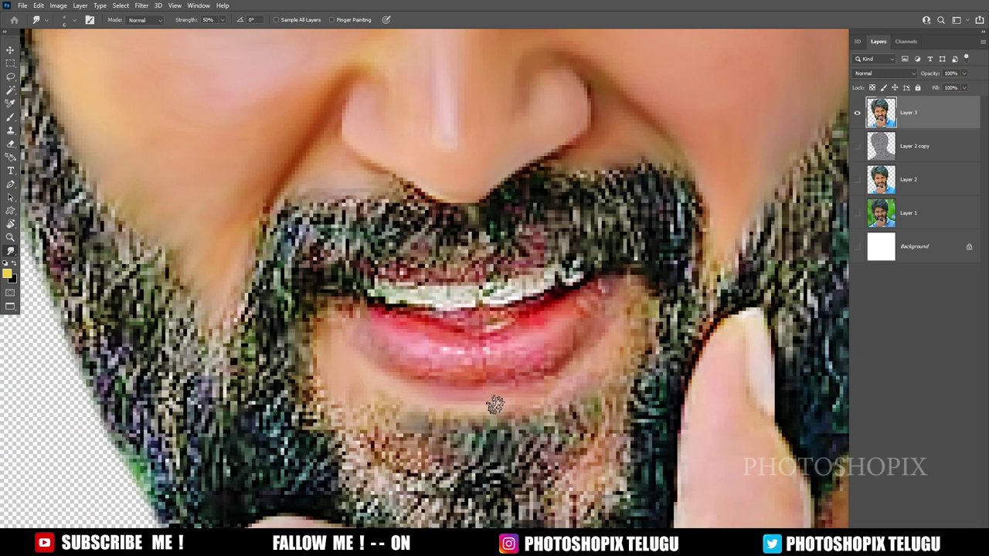
{"action": "scroll", "coordinate": [561, 384], "scroll_direction": "up", "scroll_amount": 1}
{"action": "scroll", "coordinate": [561, 384], "scroll_direction": "right", "scroll_amount": 1}
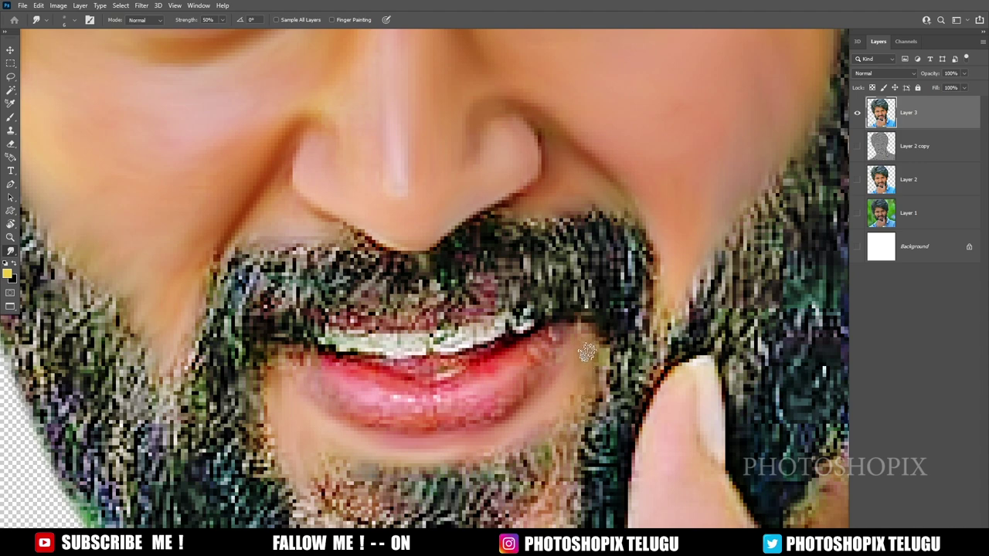
{"action": "scroll", "coordinate": [587, 352], "scroll_direction": "down", "scroll_amount": 1}
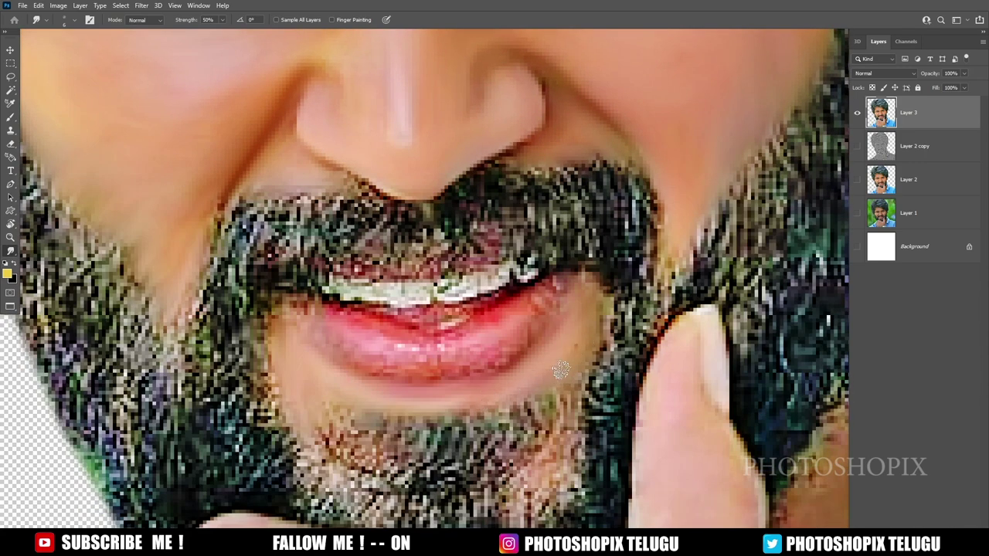
{"action": "scroll", "coordinate": [561, 371], "scroll_direction": "down", "scroll_amount": 1}
{"action": "scroll", "coordinate": [564, 423], "scroll_direction": "down", "scroll_amount": 1}
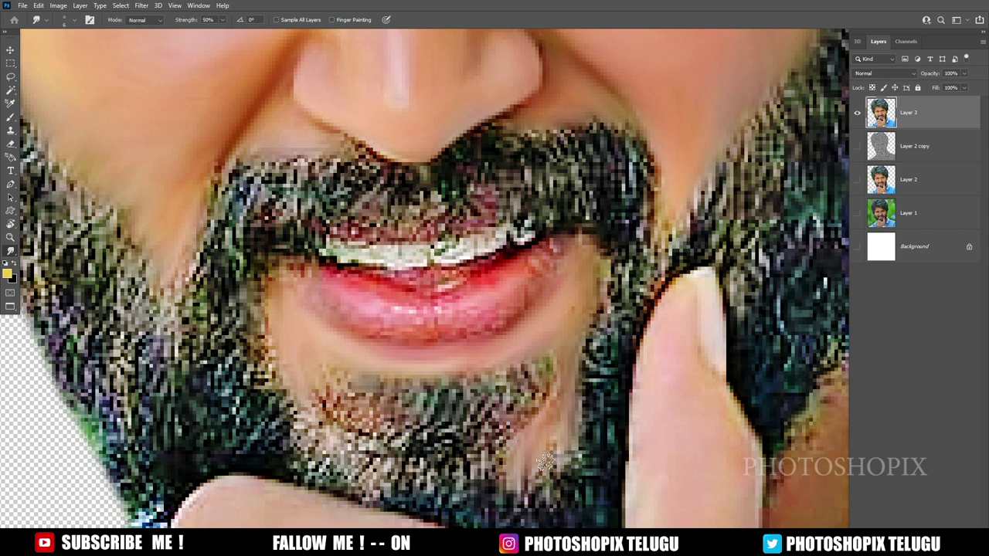
{"action": "left_click_drag", "start_coordinate": [566, 450], "coordinate": [569, 460]}
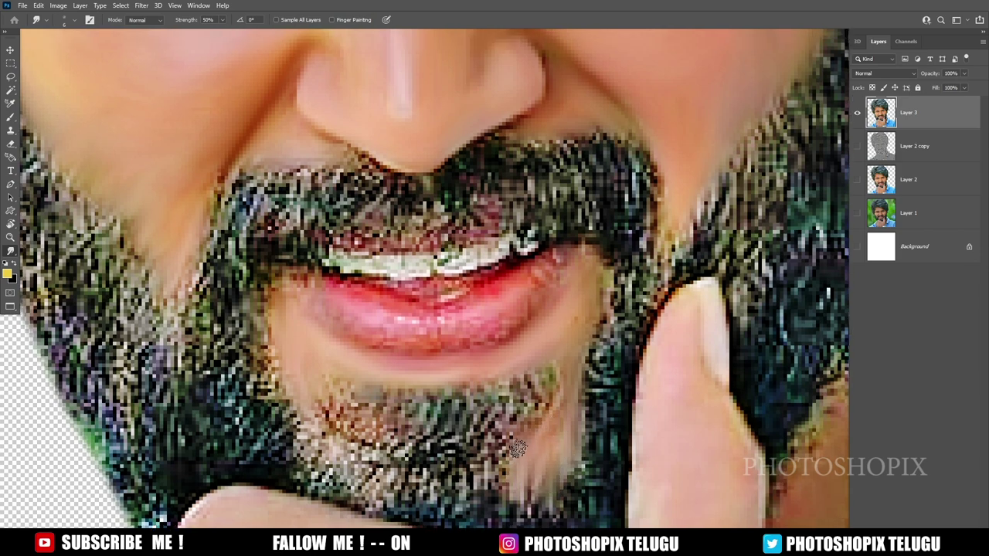
{"action": "scroll", "coordinate": [494, 444], "scroll_direction": "up", "scroll_amount": 1}
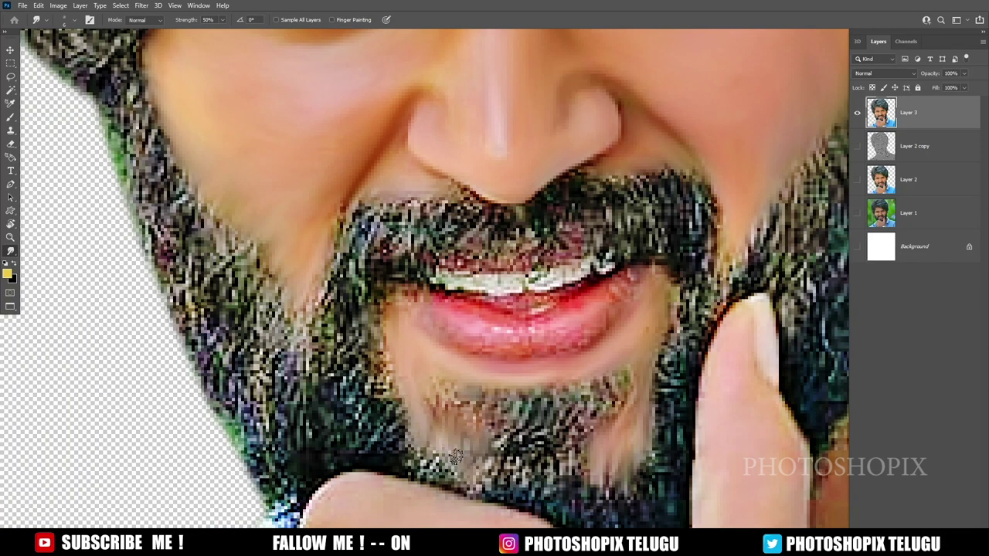
{"action": "scroll", "coordinate": [484, 465], "scroll_direction": "up", "scroll_amount": 1}
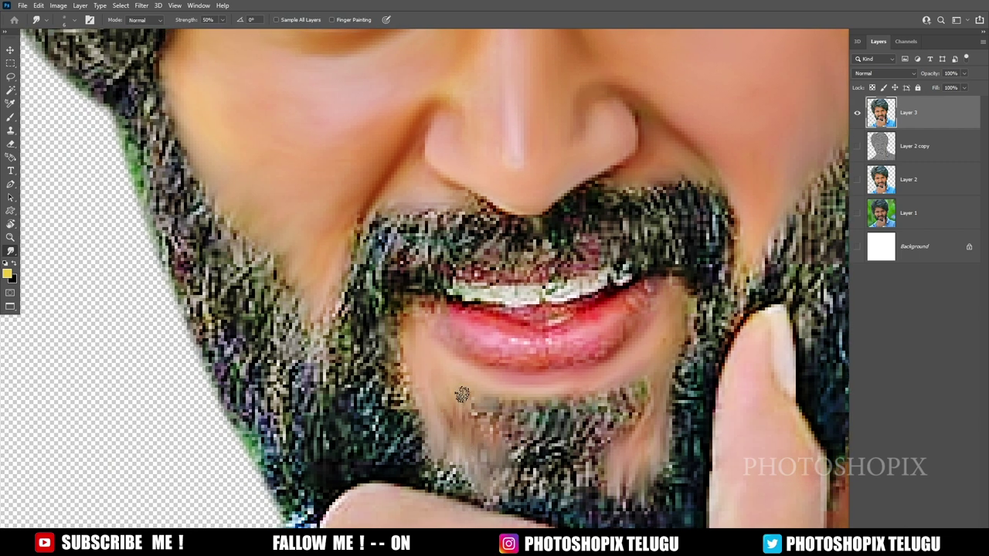
{"action": "scroll", "coordinate": [461, 394], "scroll_direction": "up", "scroll_amount": 1}
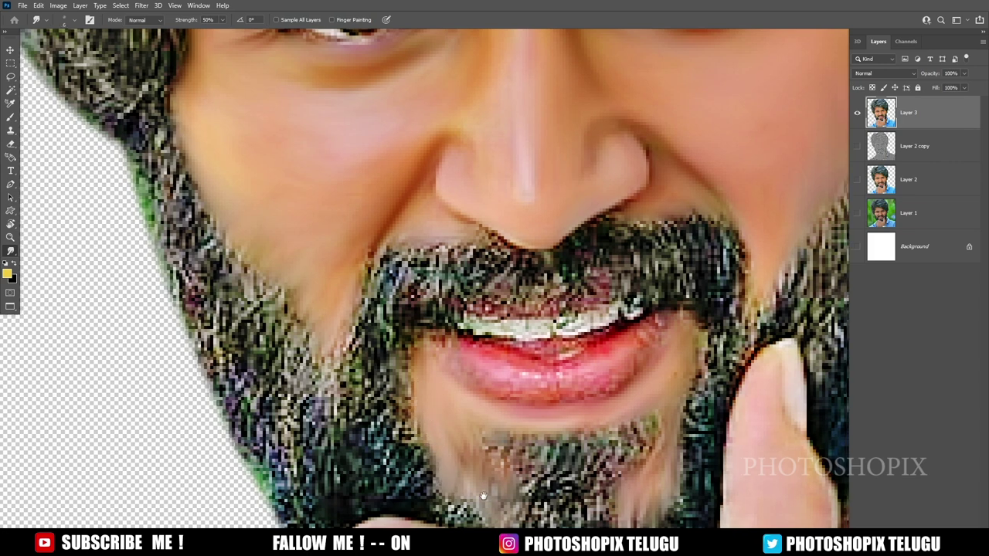
{"action": "scroll", "coordinate": [460, 483], "scroll_direction": "down", "scroll_amount": 1}
{"action": "scroll", "coordinate": [488, 501], "scroll_direction": "up", "scroll_amount": 1}
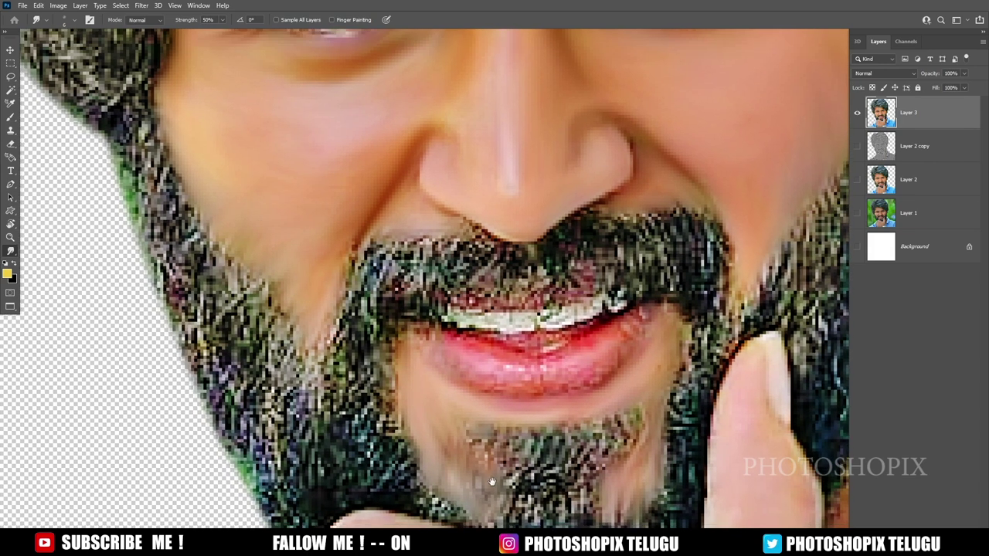
{"action": "scroll", "coordinate": [489, 454], "scroll_direction": "up", "scroll_amount": 1}
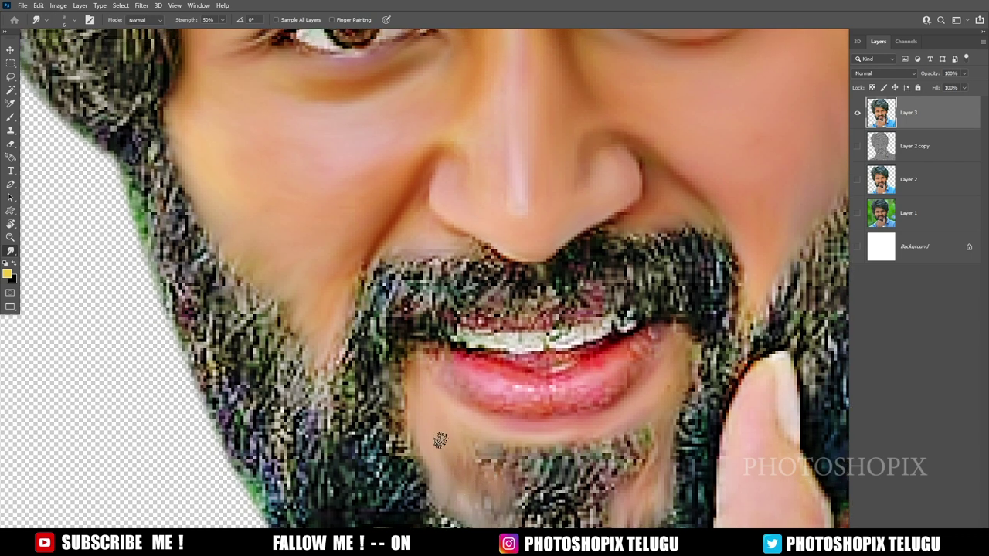
{"action": "scroll", "coordinate": [473, 474], "scroll_direction": "up", "scroll_amount": 1}
{"action": "scroll", "coordinate": [464, 434], "scroll_direction": "up", "scroll_amount": 1}
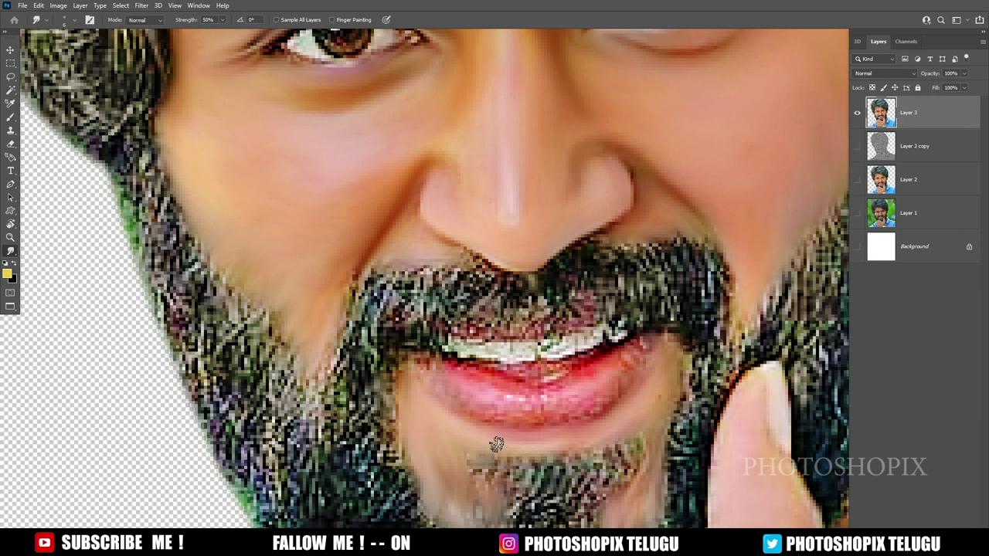
Step: Blend the chin below the mouth into soft, painted-looking strokes
{"action": "left_click_drag", "start_coordinate": [563, 452], "coordinate": [523, 458]}
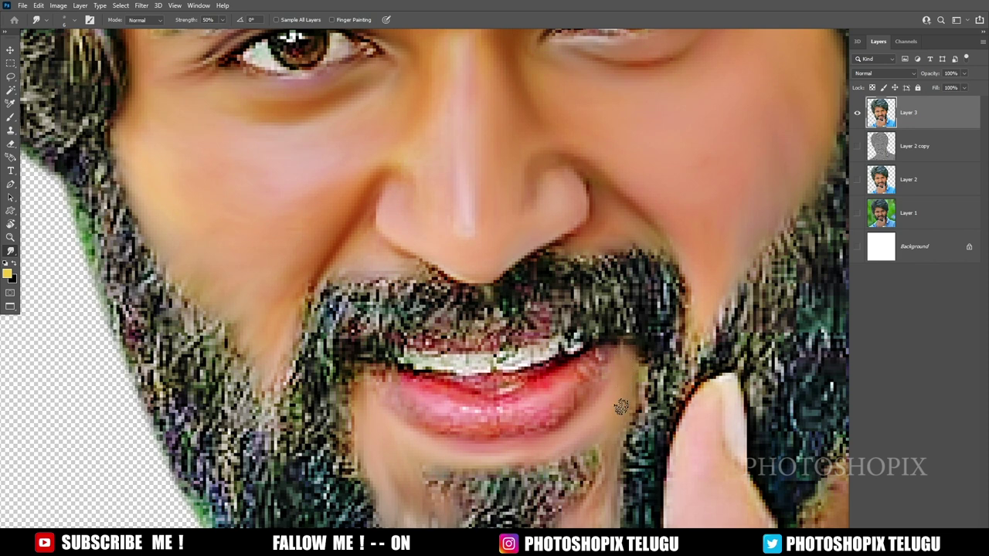
{"action": "scroll", "coordinate": [596, 405], "scroll_direction": "down", "scroll_amount": 2}
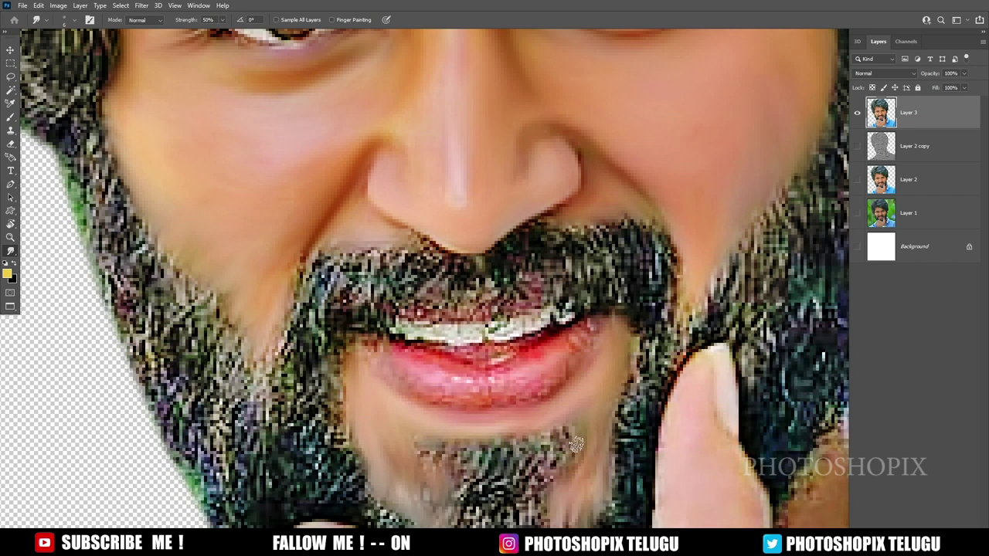
{"action": "scroll", "coordinate": [595, 452], "scroll_direction": "down", "scroll_amount": 1}
{"action": "scroll", "coordinate": [540, 456], "scroll_direction": "down", "scroll_amount": 1}
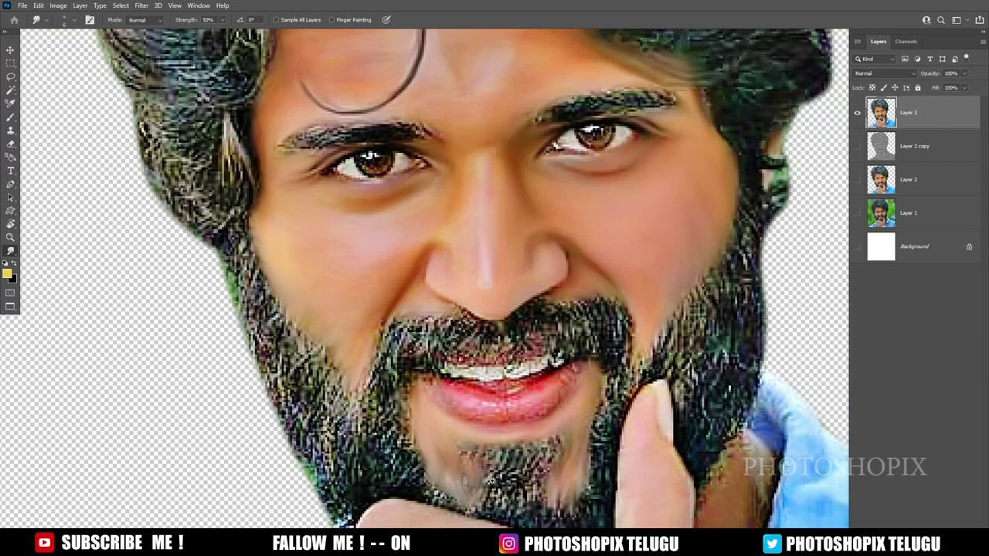
{"action": "scroll", "coordinate": [464, 461], "scroll_direction": "up", "scroll_amount": 1}
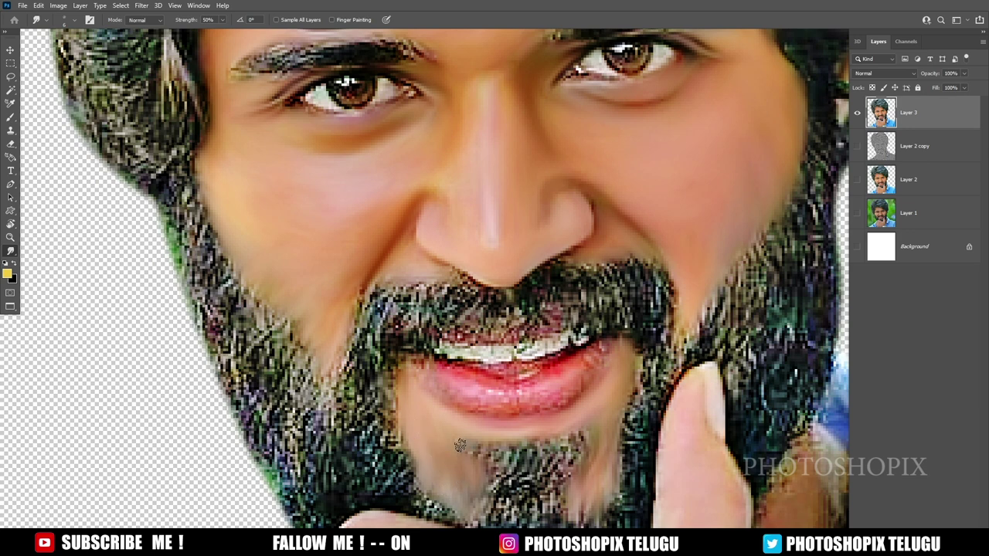
{"action": "scroll", "coordinate": [467, 495], "scroll_direction": "down", "scroll_amount": 1}
{"action": "scroll", "coordinate": [444, 455], "scroll_direction": "up", "scroll_amount": 1}
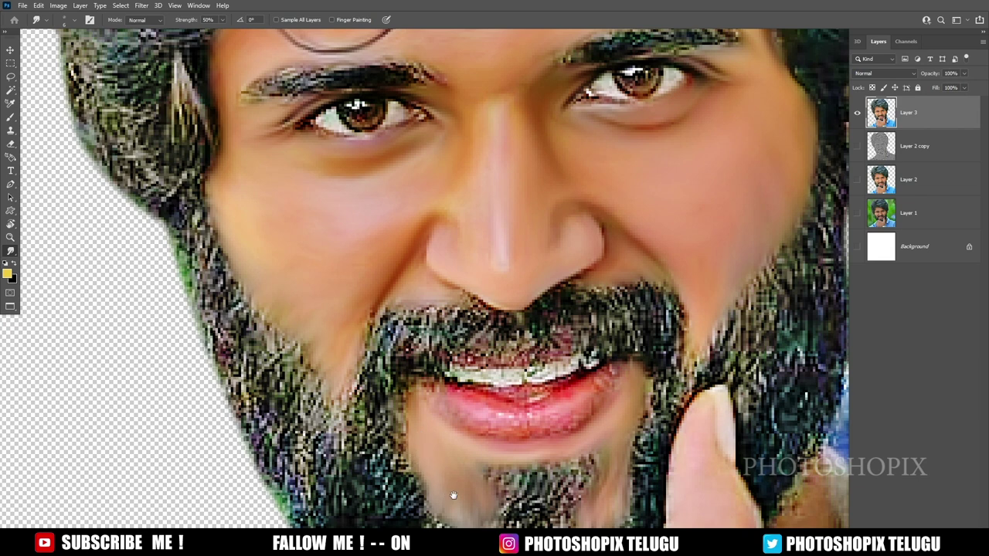
{"action": "scroll", "coordinate": [453, 495], "scroll_direction": "down", "scroll_amount": 1}
{"action": "scroll", "coordinate": [547, 460], "scroll_direction": "up", "scroll_amount": 1}
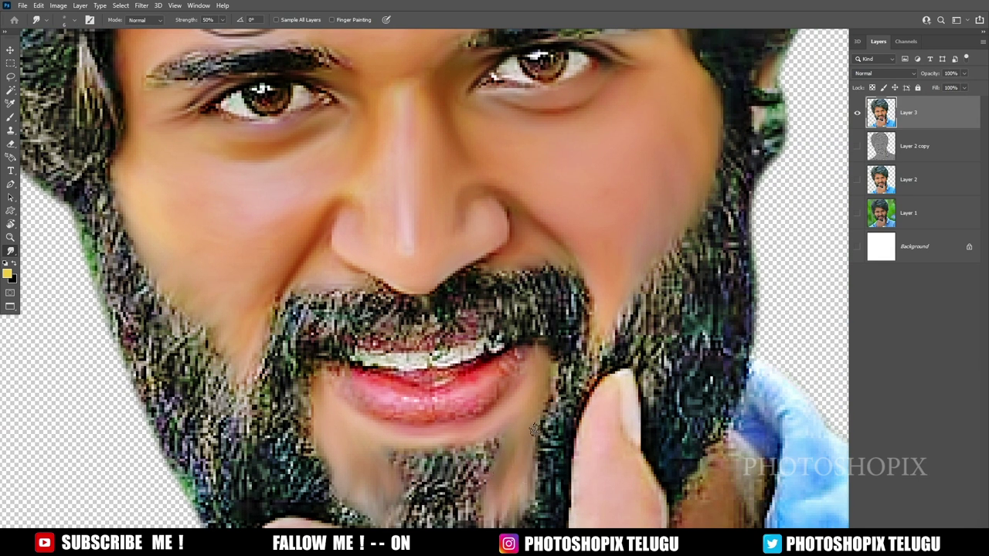
{"action": "scroll", "coordinate": [533, 428], "scroll_direction": "down", "scroll_amount": 1}
Step: Move down to the hand and smudge the thumb resting on the chin smooth
{"action": "scroll", "coordinate": [580, 360], "scroll_direction": "up", "scroll_amount": 1}
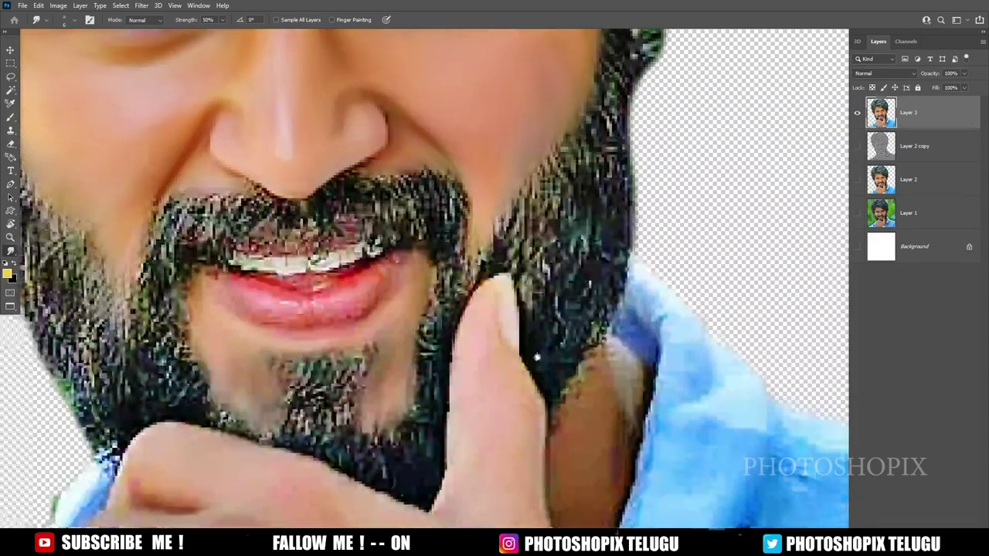
{"action": "scroll", "coordinate": [503, 332], "scroll_direction": "down", "scroll_amount": 1}
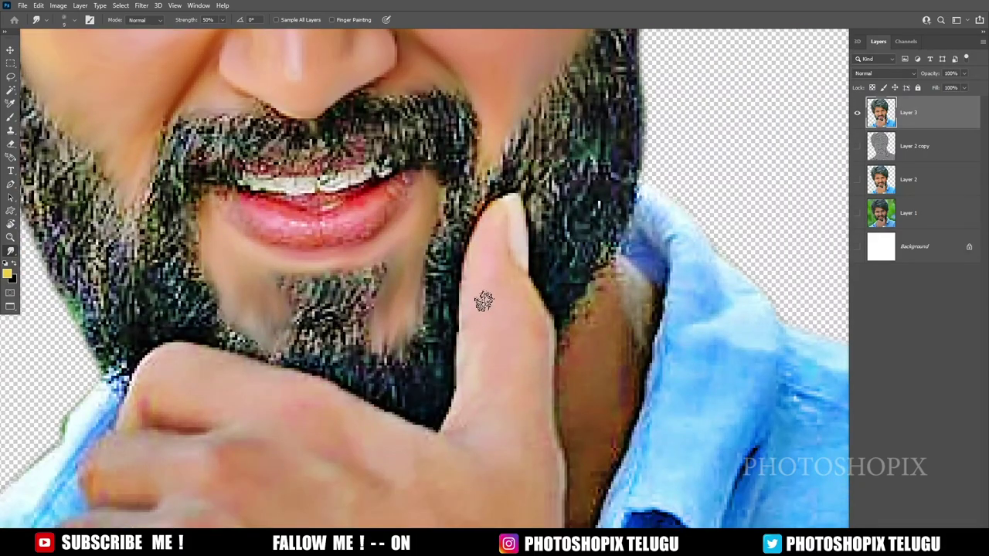
{"action": "scroll", "coordinate": [480, 282], "scroll_direction": "up", "scroll_amount": 1}
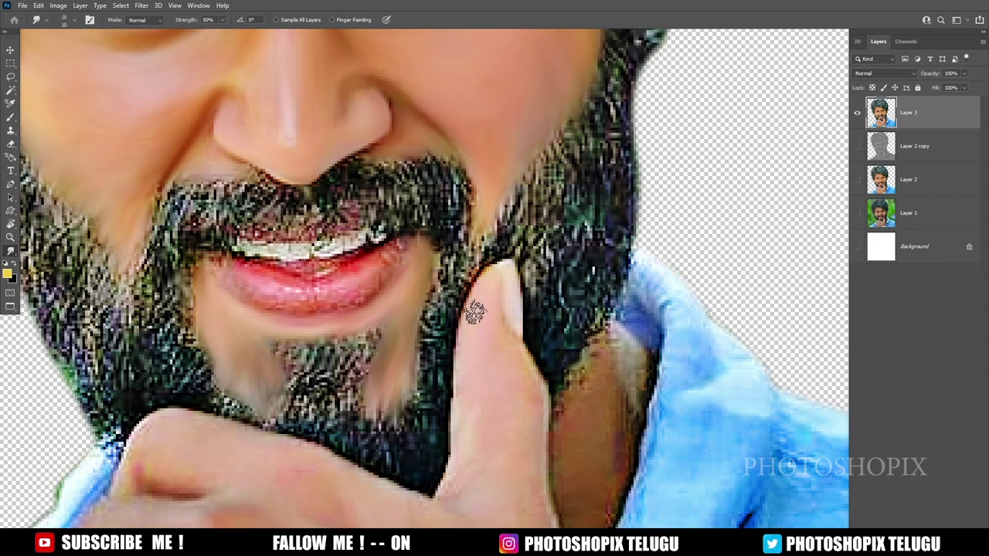
{"action": "scroll", "coordinate": [463, 403], "scroll_direction": "down", "scroll_amount": 1}
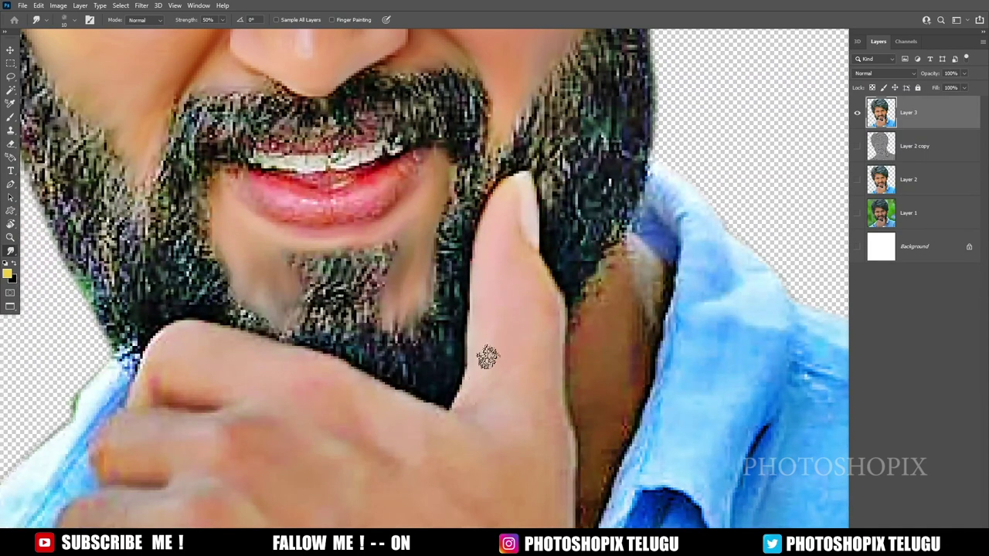
{"action": "scroll", "coordinate": [505, 324], "scroll_direction": "up", "scroll_amount": 1}
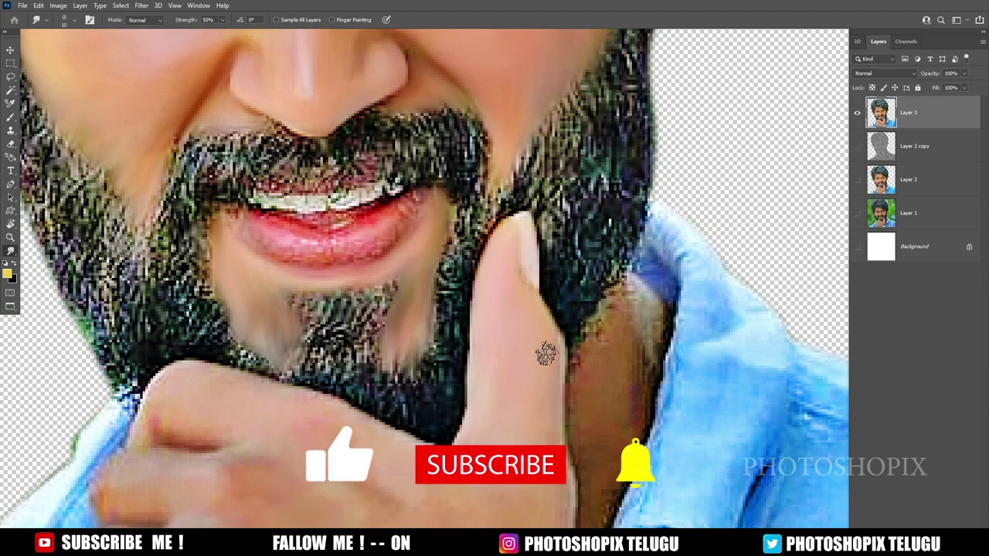
{"action": "scroll", "coordinate": [545, 353], "scroll_direction": "down", "scroll_amount": 1}
{"action": "scroll", "coordinate": [547, 390], "scroll_direction": "down", "scroll_amount": 1}
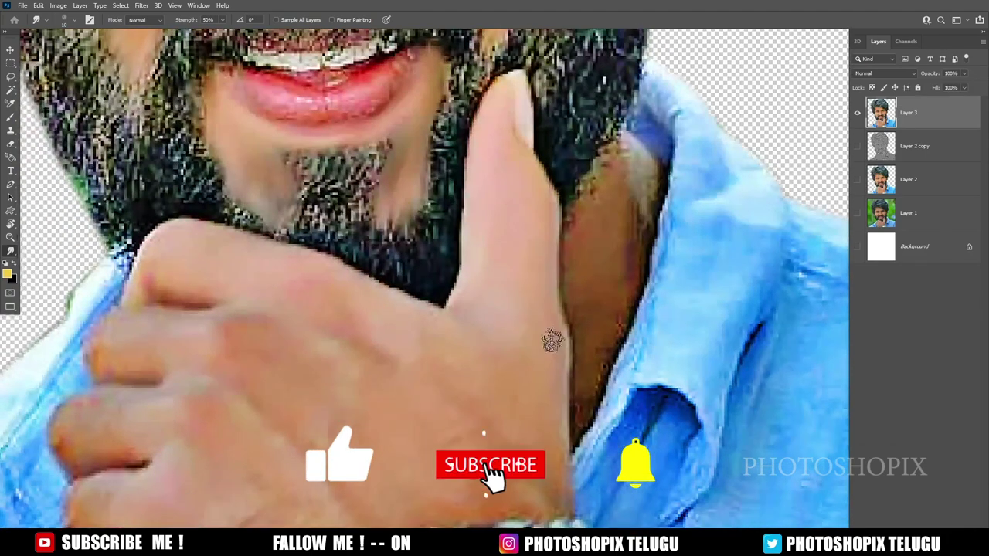
{"action": "scroll", "coordinate": [559, 471], "scroll_direction": "down", "scroll_amount": 1}
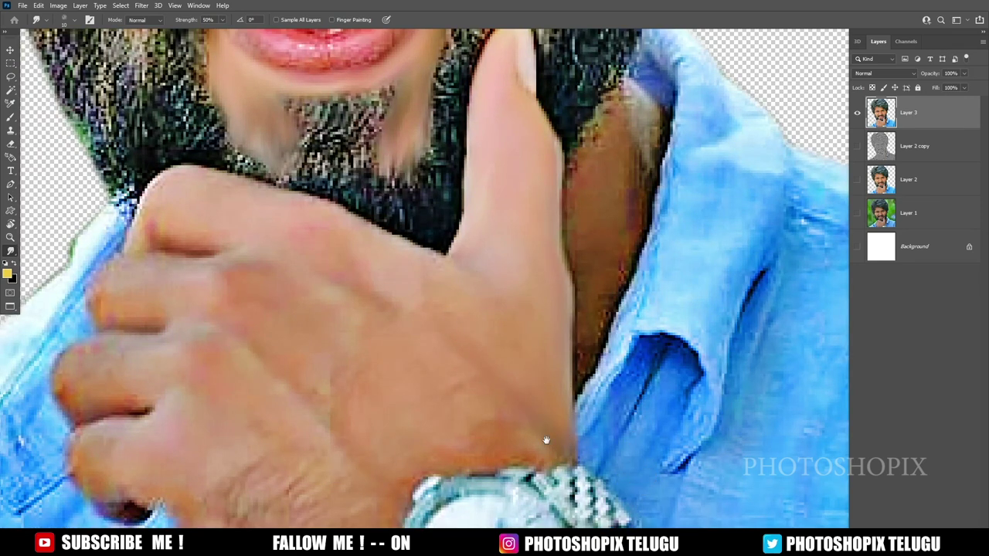
Step: Blend the back of the hand into smooth painted skin
{"action": "scroll", "coordinate": [554, 444], "scroll_direction": "left", "scroll_amount": 1}
{"action": "scroll", "coordinate": [550, 455], "scroll_direction": "left", "scroll_amount": 2}
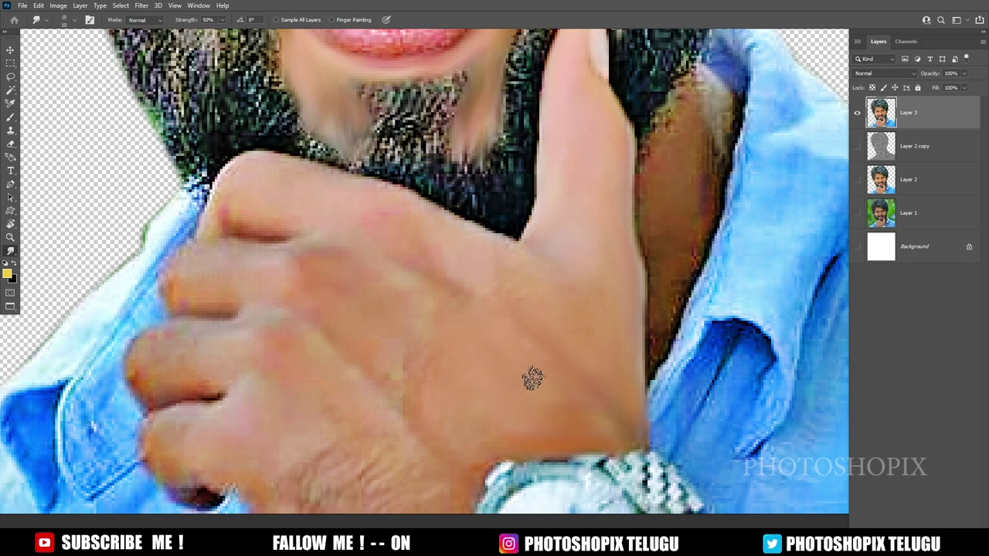
{"action": "scroll", "coordinate": [578, 369], "scroll_direction": "left", "scroll_amount": 2}
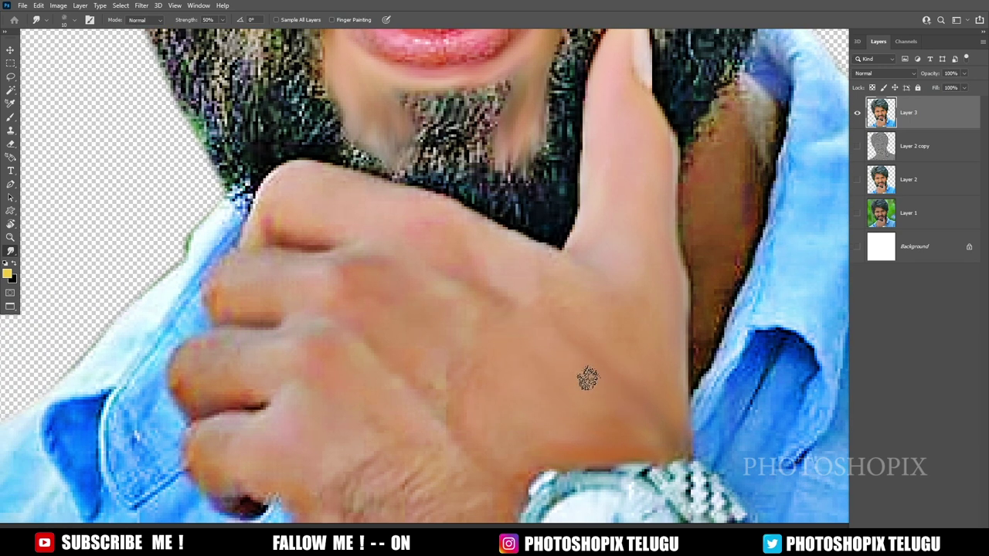
{"action": "scroll", "coordinate": [653, 435], "scroll_direction": "left", "scroll_amount": 2}
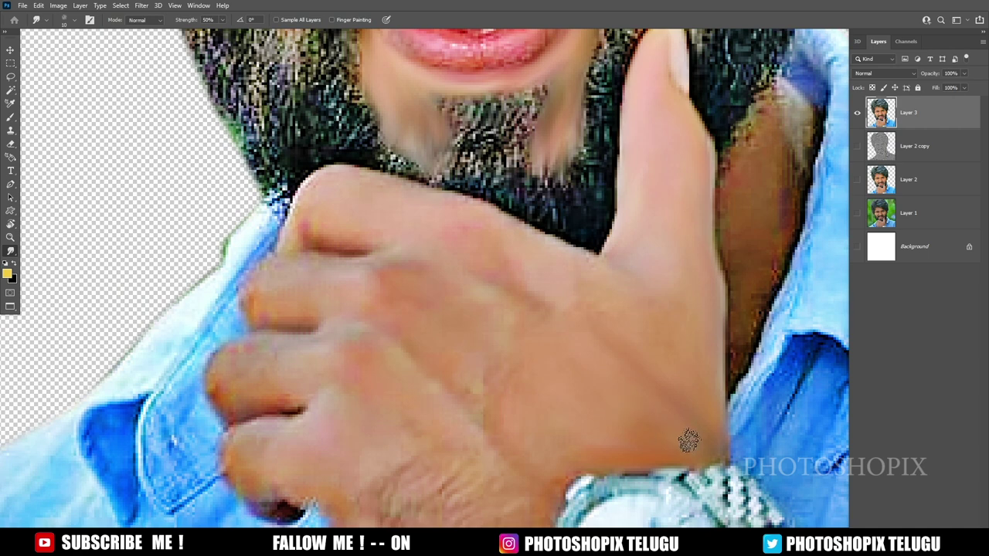
{"action": "scroll", "coordinate": [680, 432], "scroll_direction": "left", "scroll_amount": 2}
{"action": "scroll", "coordinate": [679, 433], "scroll_direction": "down", "scroll_amount": 1}
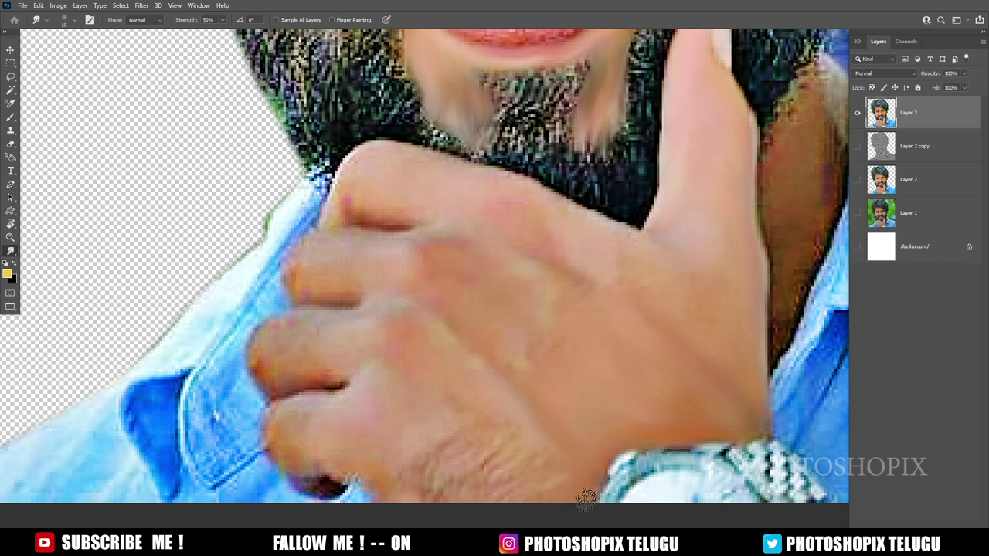
Step: Resize the smudge brush and soften the dark shadow under the fingers
{"action": "key", "text": "bracketright"}
{"action": "key", "text": "bracketright"}
{"action": "key", "text": "bracketright"}
{"action": "key", "text": "bracketright"}
{"action": "key", "text": "bracketright"}
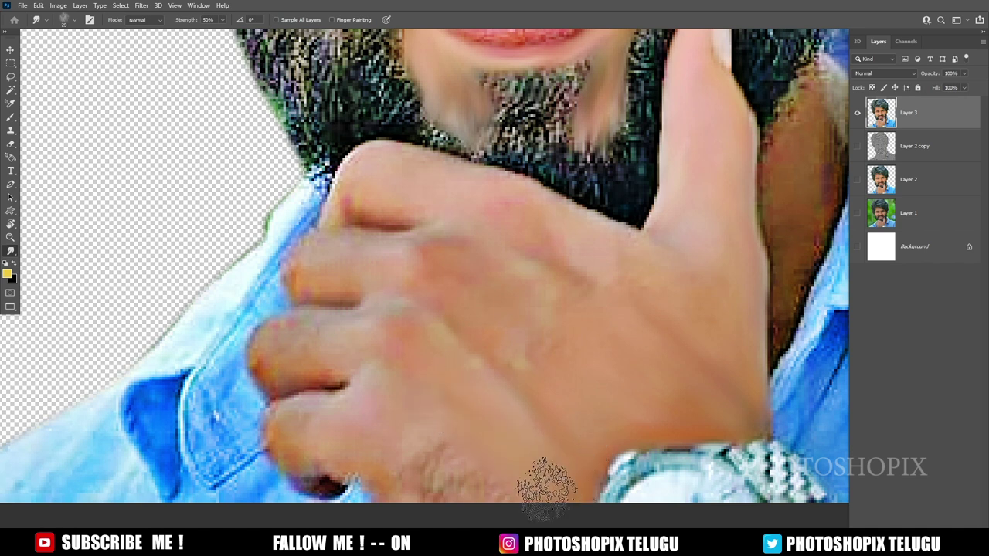
{"action": "key", "text": "bracketleft"}
{"action": "key", "text": "bracketleft"}
{"action": "key", "text": "bracketleft"}
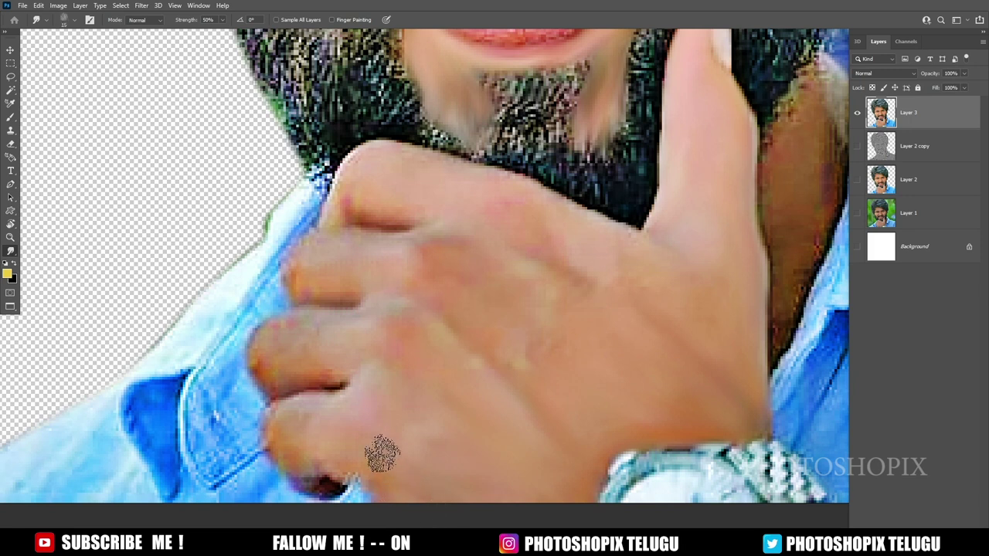
{"action": "key", "text": "bracketleft"}
{"action": "left_click_drag", "start_coordinate": [307, 475], "coordinate": [333, 483]}
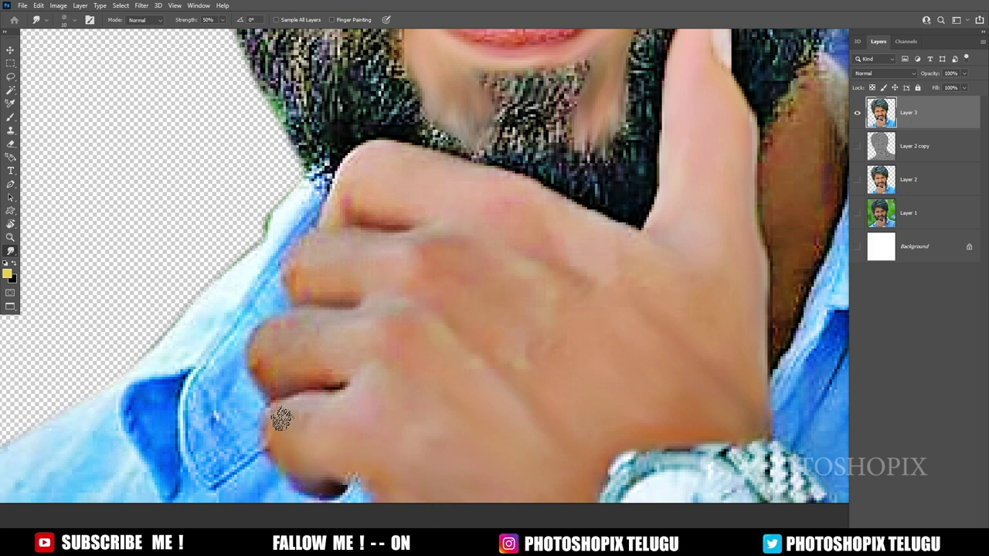
{"action": "key", "text": "bracketright"}
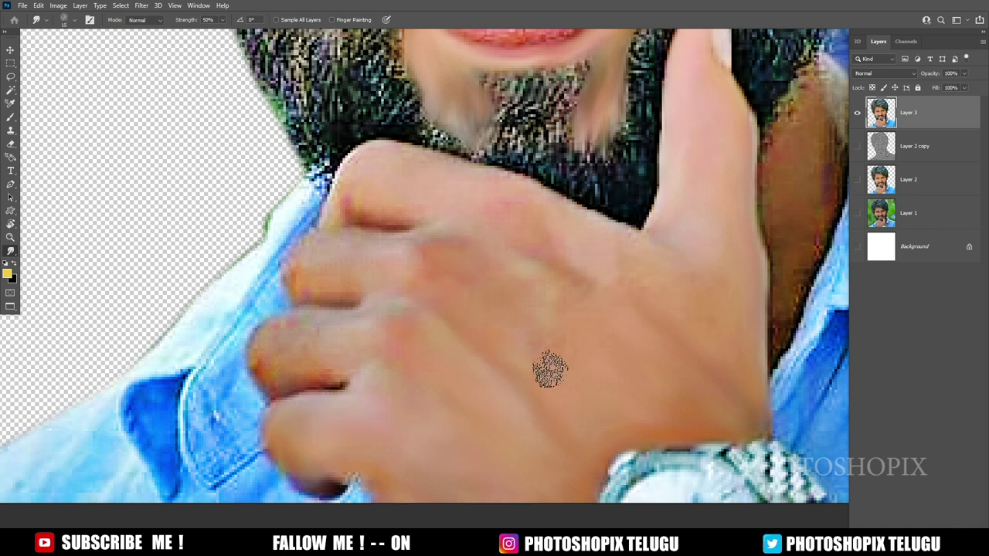
Step: Continue smudging the hand's skin with a larger brush, moving across the hand
{"action": "scroll", "coordinate": [464, 340], "scroll_direction": "up", "scroll_amount": 2}
{"action": "scroll", "coordinate": [551, 353], "scroll_direction": "up", "scroll_amount": 2}
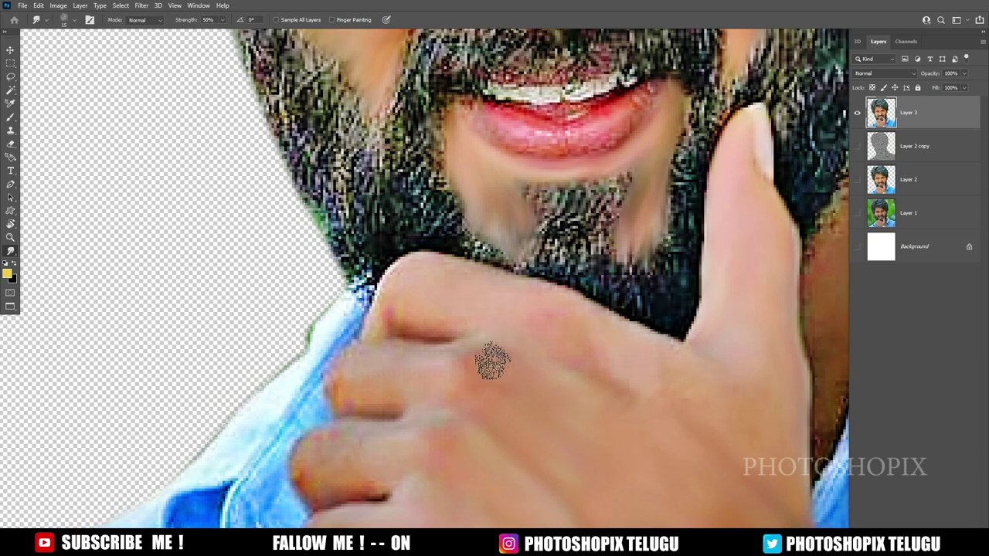
{"action": "scroll", "coordinate": [630, 420], "scroll_direction": "up", "scroll_amount": 2}
{"action": "scroll", "coordinate": [641, 432], "scroll_direction": "up", "scroll_amount": 1}
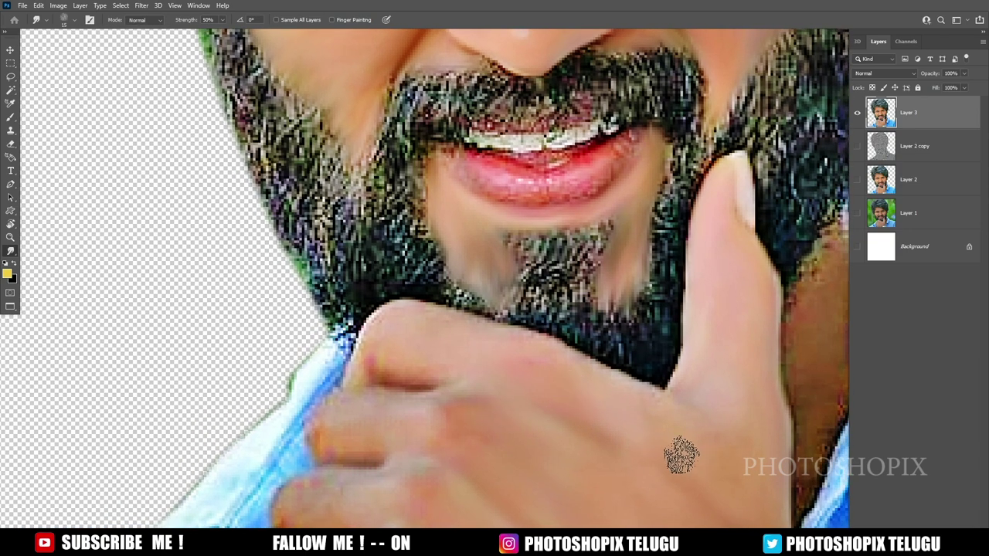
{"action": "scroll", "coordinate": [680, 455], "scroll_direction": "up", "scroll_amount": 1}
{"action": "scroll", "coordinate": [650, 423], "scroll_direction": "up", "scroll_amount": 2}
{"action": "scroll", "coordinate": [649, 423], "scroll_direction": "left", "scroll_amount": 2}
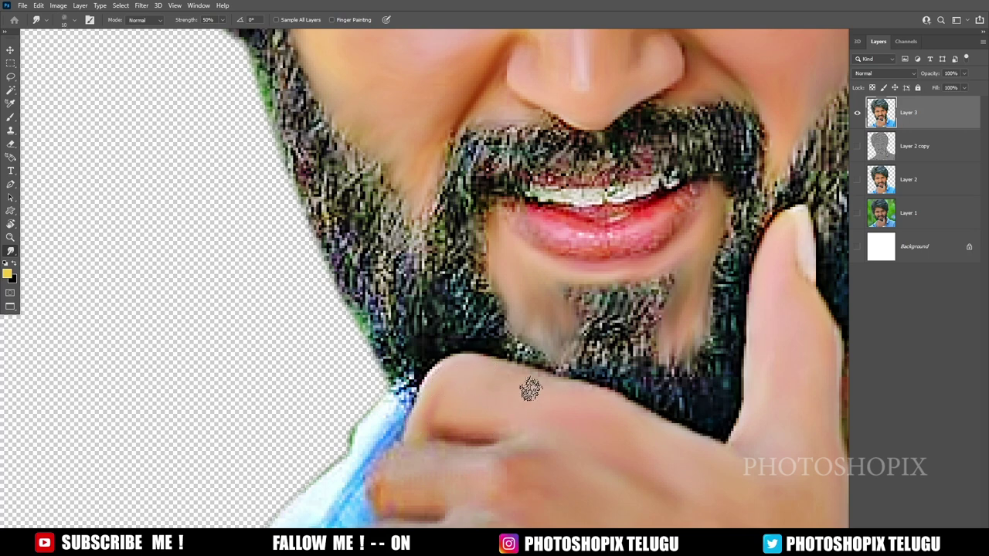
{"action": "key", "text": "bracketright"}
{"action": "scroll", "coordinate": [607, 430], "scroll_direction": "right", "scroll_amount": 1}
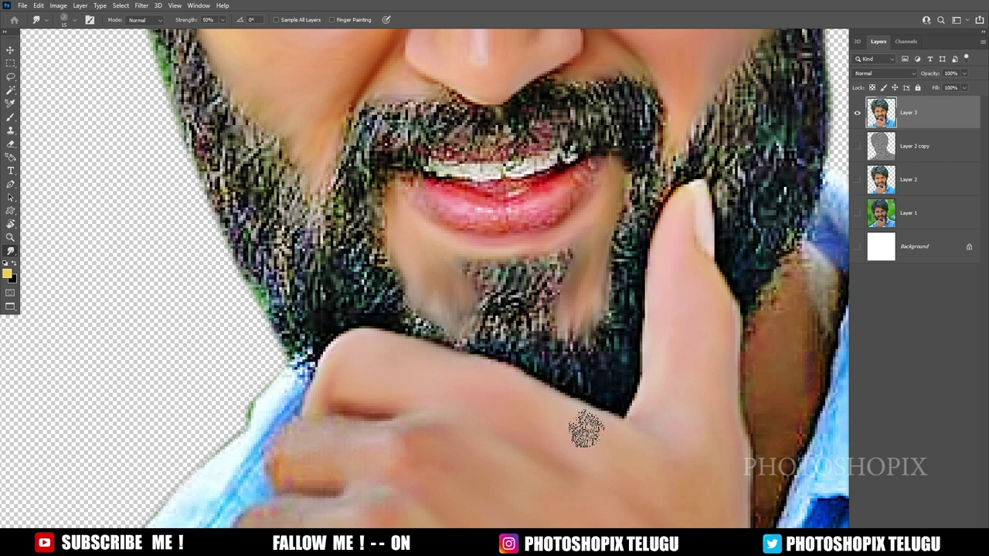
{"action": "scroll", "coordinate": [585, 425], "scroll_direction": "down", "scroll_amount": 1}
{"action": "scroll", "coordinate": [585, 426], "scroll_direction": "right", "scroll_amount": 2}
{"action": "scroll", "coordinate": [589, 448], "scroll_direction": "right", "scroll_amount": 1}
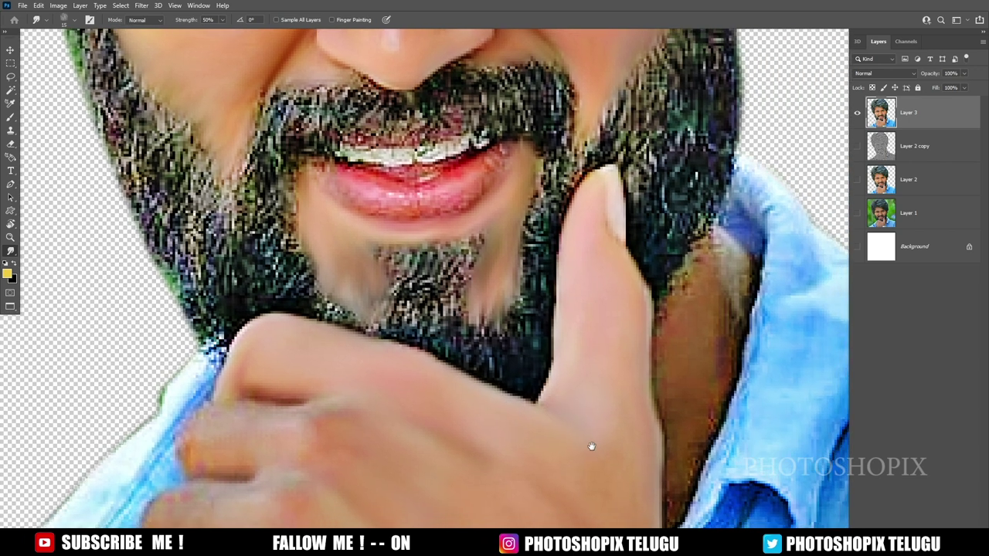
{"action": "scroll", "coordinate": [600, 453], "scroll_direction": "down", "scroll_amount": 1}
{"action": "scroll", "coordinate": [495, 417], "scroll_direction": "left", "scroll_amount": 4}
{"action": "scroll", "coordinate": [495, 416], "scroll_direction": "down", "scroll_amount": 1}
{"action": "key", "text": "bracketleft"}
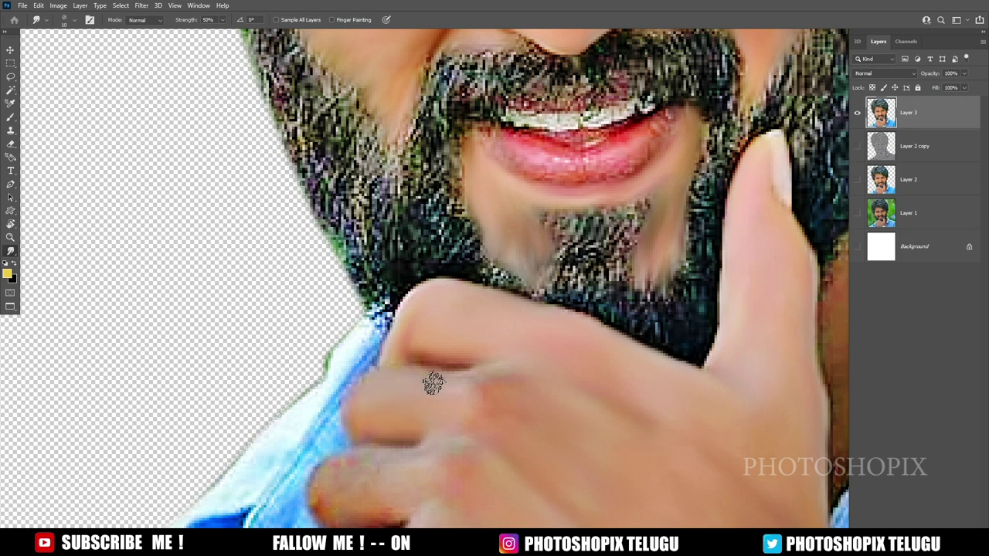
Step: Blend the finger creases, alternating smaller and larger brush sizes along the finger
{"action": "key", "text": "bracketright"}
{"action": "key", "text": "bracketright"}
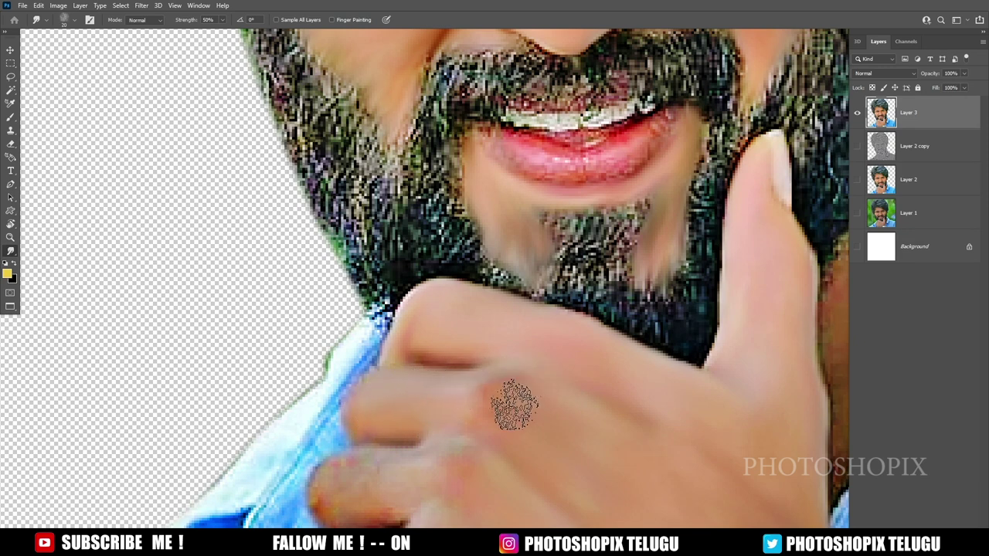
{"action": "scroll", "coordinate": [524, 401], "scroll_direction": "down", "scroll_amount": 2}
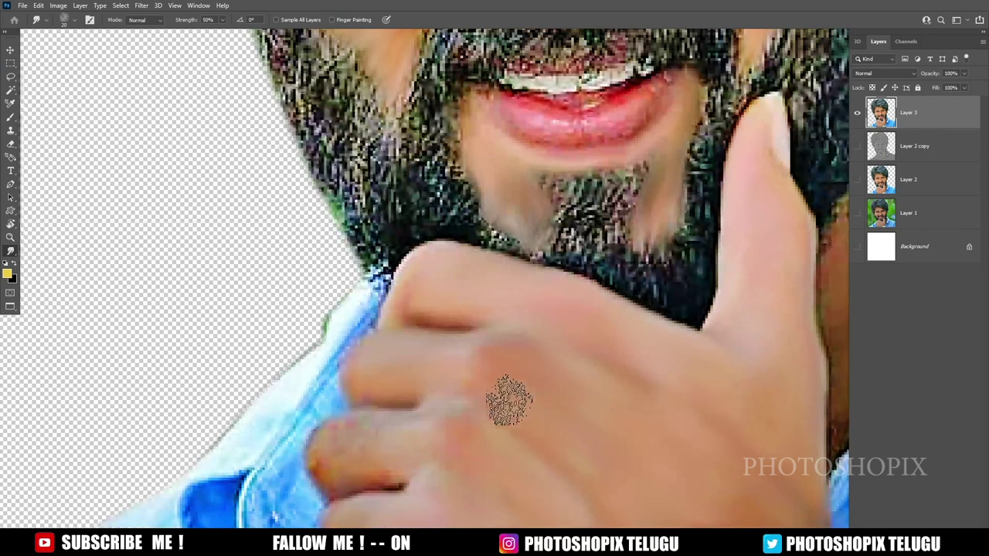
{"action": "scroll", "coordinate": [508, 397], "scroll_direction": "down", "scroll_amount": 1}
{"action": "scroll", "coordinate": [494, 401], "scroll_direction": "down", "scroll_amount": 1}
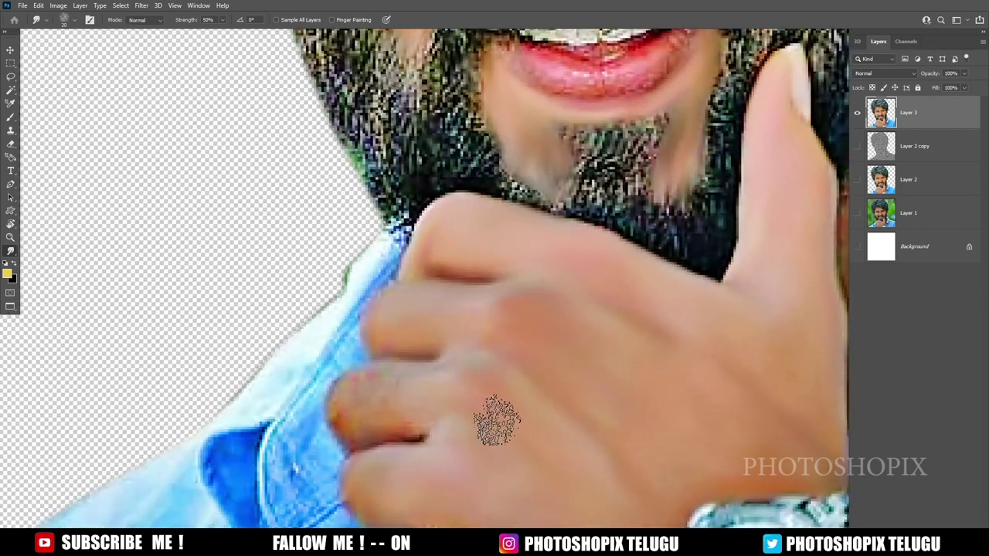
{"action": "key", "text": "bracketleft"}
{"action": "key", "text": "bracketleft"}
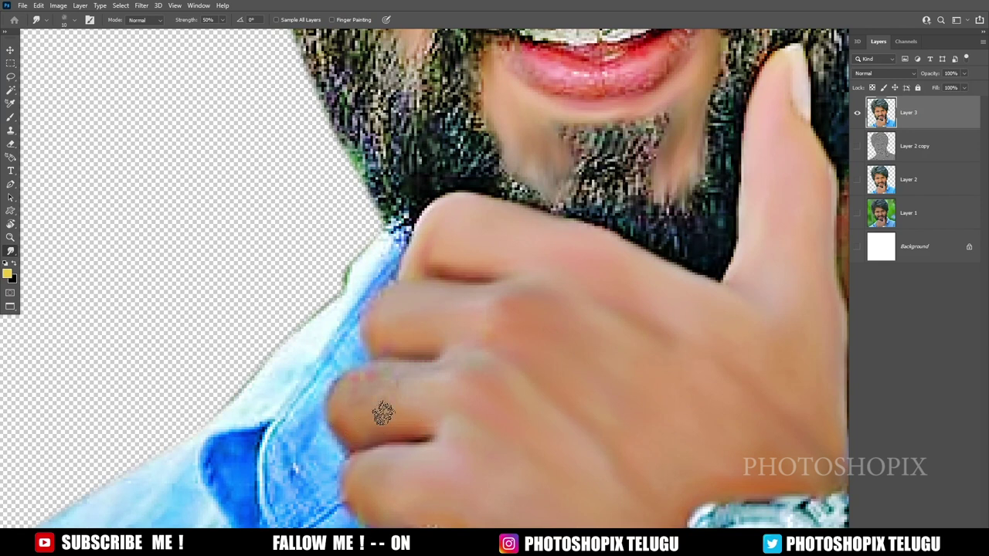
{"action": "key", "text": "bracketright"}
{"action": "key", "text": "bracketright"}
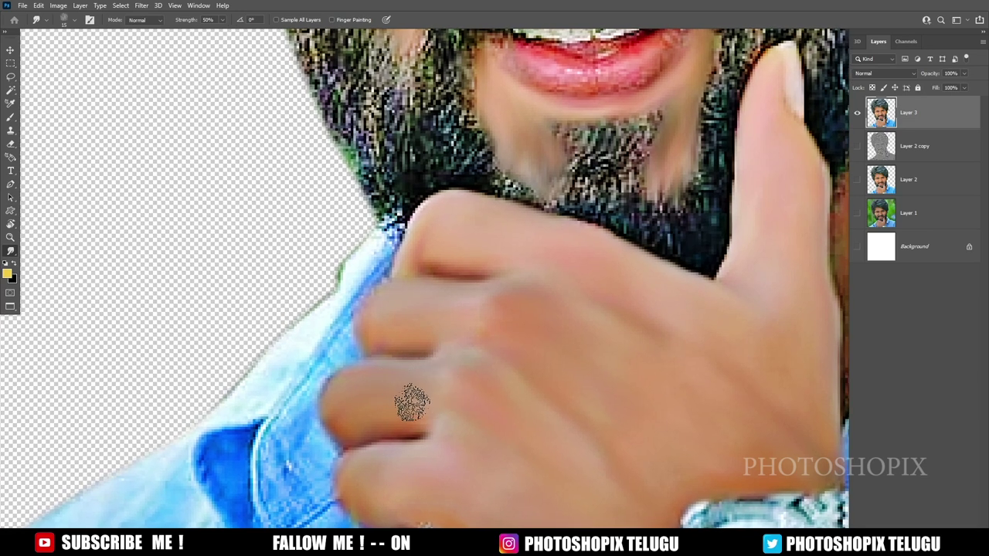
{"action": "scroll", "coordinate": [452, 404], "scroll_direction": "down", "scroll_amount": 1}
{"action": "scroll", "coordinate": [461, 407], "scroll_direction": "down", "scroll_amount": 1}
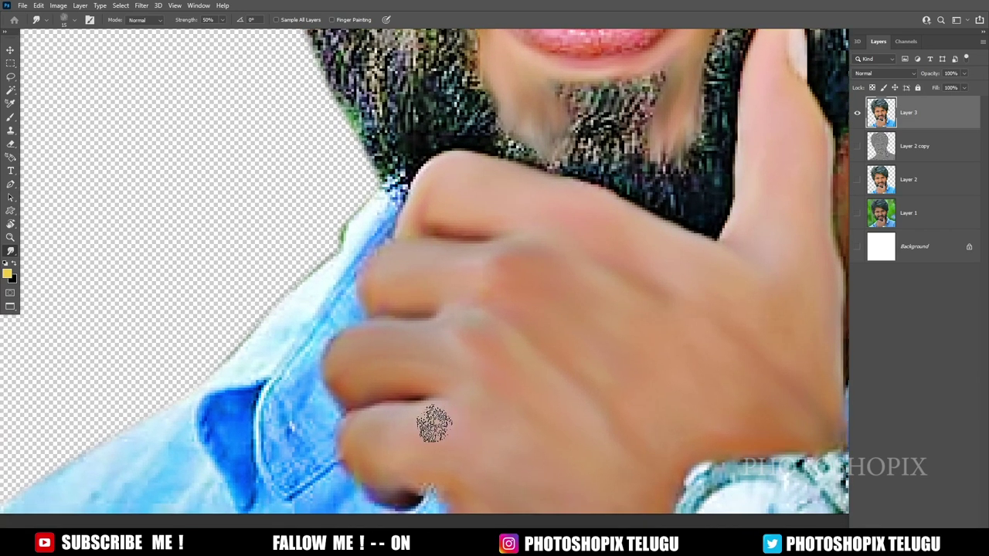
{"action": "key", "text": "bracketleft"}
{"action": "key", "text": "bracketleft"}
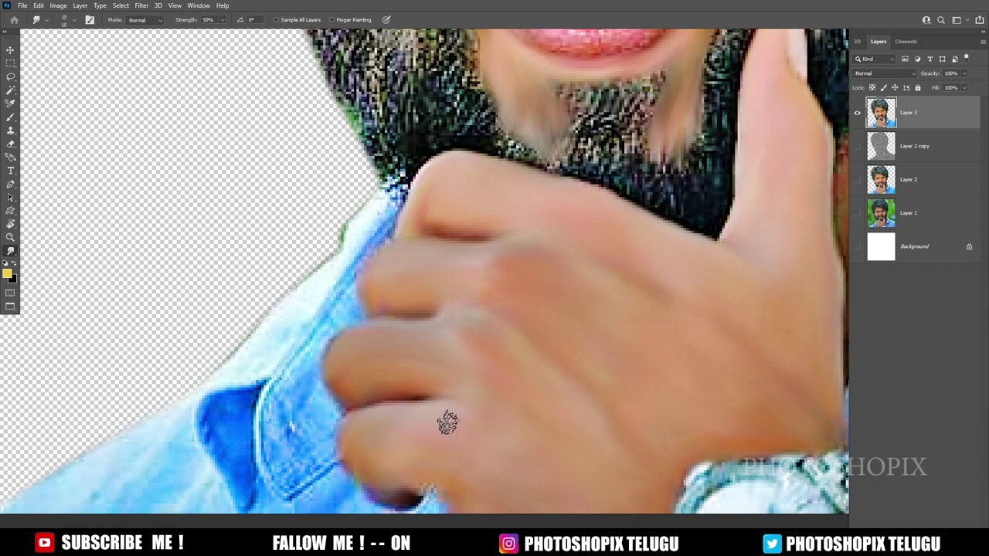
{"action": "key", "text": "bracketright"}
{"action": "key", "text": "bracketright"}
{"action": "key", "text": "bracketright"}
{"action": "scroll", "coordinate": [478, 434], "scroll_direction": "down", "scroll_amount": 1}
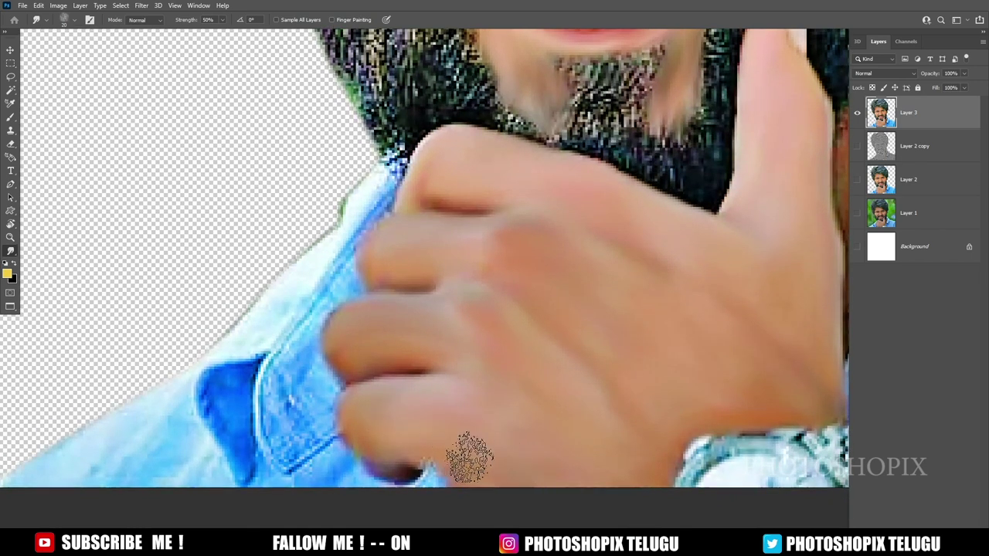
{"action": "scroll", "coordinate": [559, 474], "scroll_direction": "up", "scroll_amount": 1}
Step: Smooth the lower fingers and knuckles of the chin-gripping hand
{"action": "scroll", "coordinate": [587, 441], "scroll_direction": "right", "scroll_amount": 1}
{"action": "scroll", "coordinate": [571, 462], "scroll_direction": "right", "scroll_amount": 2}
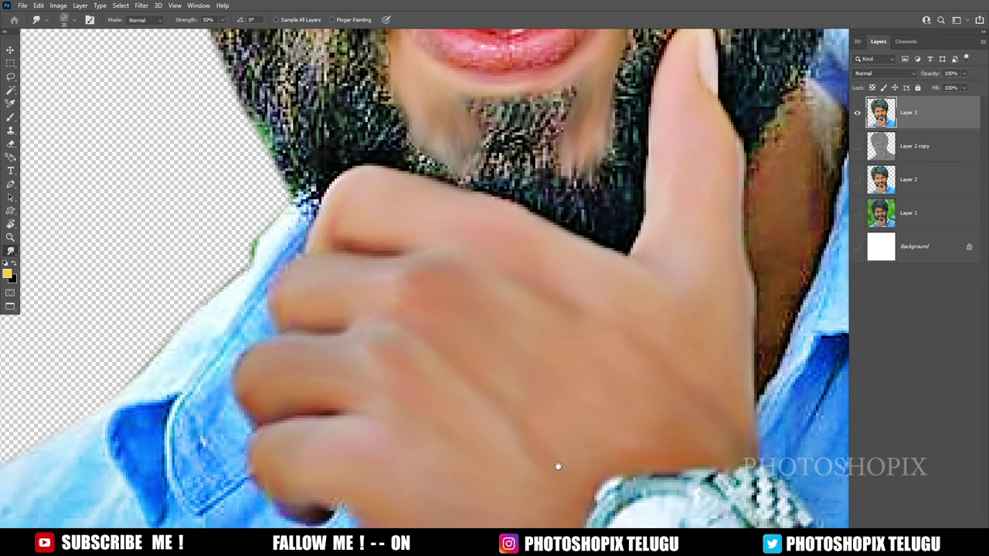
{"action": "scroll", "coordinate": [558, 466], "scroll_direction": "right", "scroll_amount": 1}
{"action": "scroll", "coordinate": [587, 436], "scroll_direction": "right", "scroll_amount": 1}
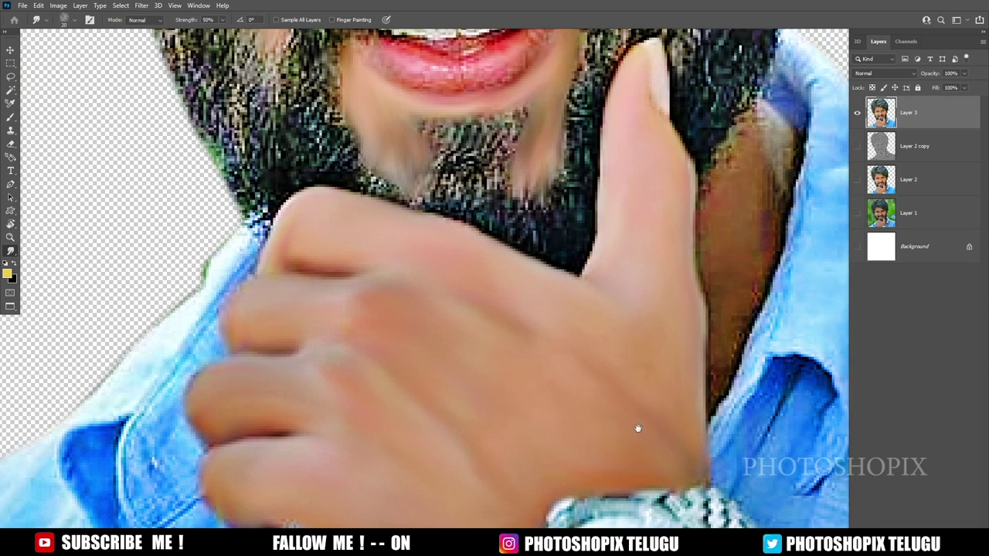
{"action": "scroll", "coordinate": [641, 402], "scroll_direction": "up", "scroll_amount": 1}
{"action": "scroll", "coordinate": [618, 387], "scroll_direction": "up", "scroll_amount": 1}
{"action": "scroll", "coordinate": [587, 417], "scroll_direction": "up", "scroll_amount": 1}
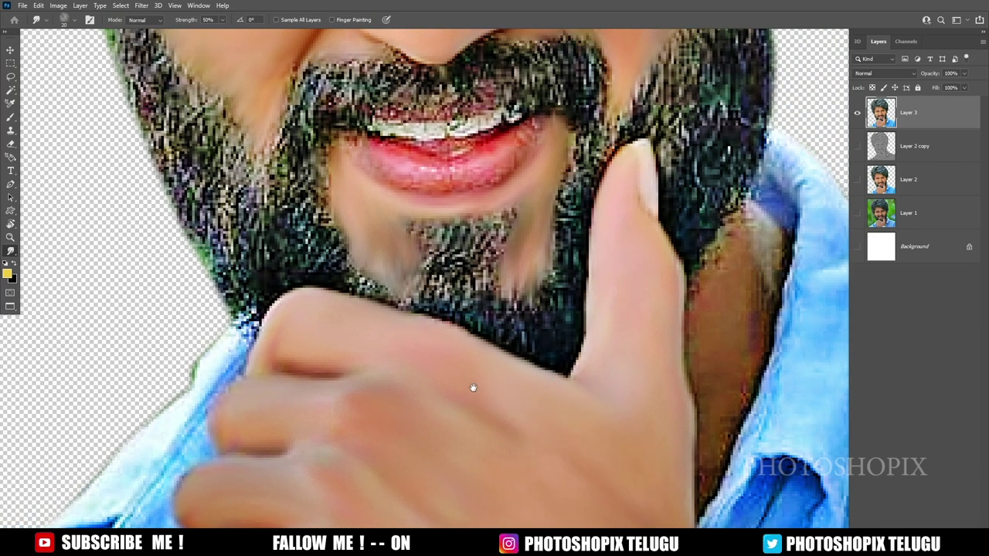
{"action": "scroll", "coordinate": [495, 406], "scroll_direction": "left", "scroll_amount": 1}
{"action": "scroll", "coordinate": [548, 455], "scroll_direction": "down", "scroll_amount": 1}
{"action": "scroll", "coordinate": [540, 433], "scroll_direction": "down", "scroll_amount": 1}
{"action": "scroll", "coordinate": [548, 429], "scroll_direction": "left", "scroll_amount": 1}
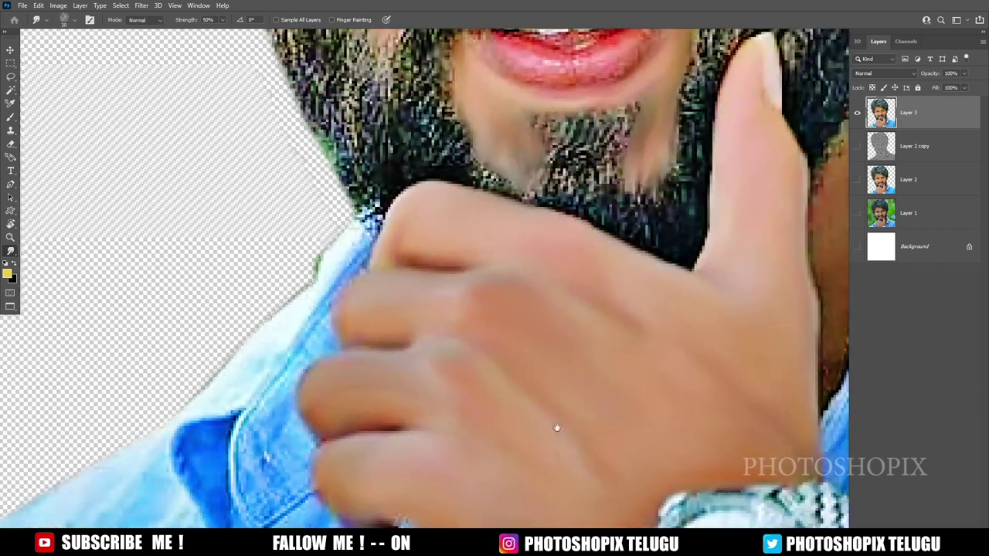
{"action": "scroll", "coordinate": [471, 448], "scroll_direction": "right", "scroll_amount": 1}
{"action": "scroll", "coordinate": [476, 468], "scroll_direction": "right", "scroll_amount": 2}
{"action": "scroll", "coordinate": [502, 424], "scroll_direction": "up", "scroll_amount": 1}
Step: Blend the neck beside the thumb with a size 10–20 smudge brush, then zoom out to check
{"action": "scroll", "coordinate": [560, 355], "scroll_direction": "up", "scroll_amount": 1}
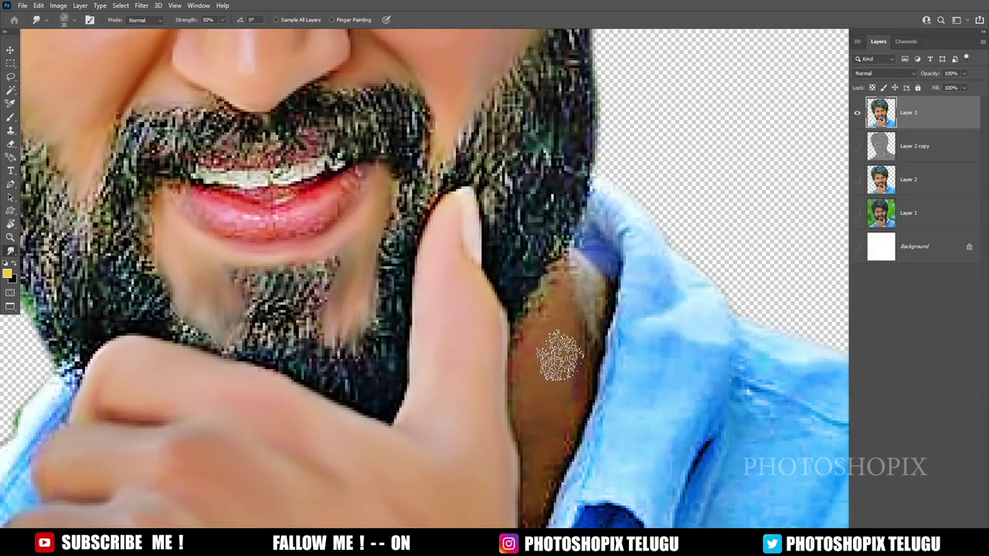
{"action": "key", "text": "bracketleft"}
{"action": "key", "text": "bracketleft"}
{"action": "key", "text": "bracketleft"}
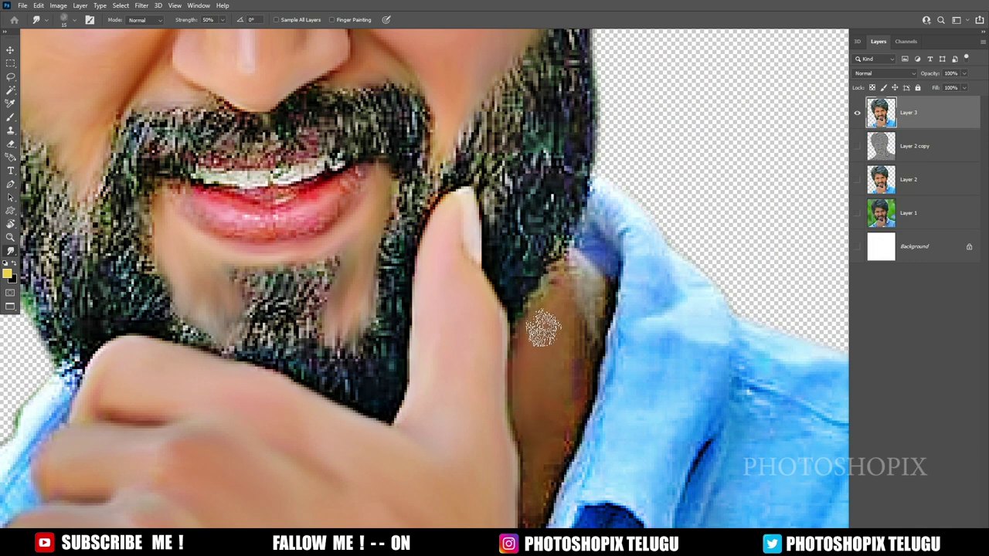
{"action": "left_click_drag", "start_coordinate": [572, 347], "coordinate": [571, 382]}
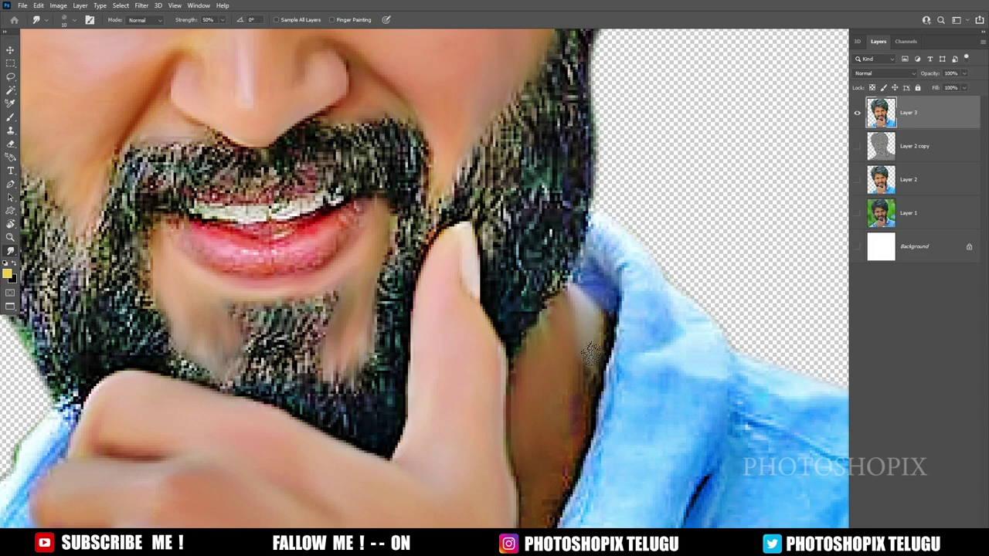
{"action": "key", "text": "bracketright"}
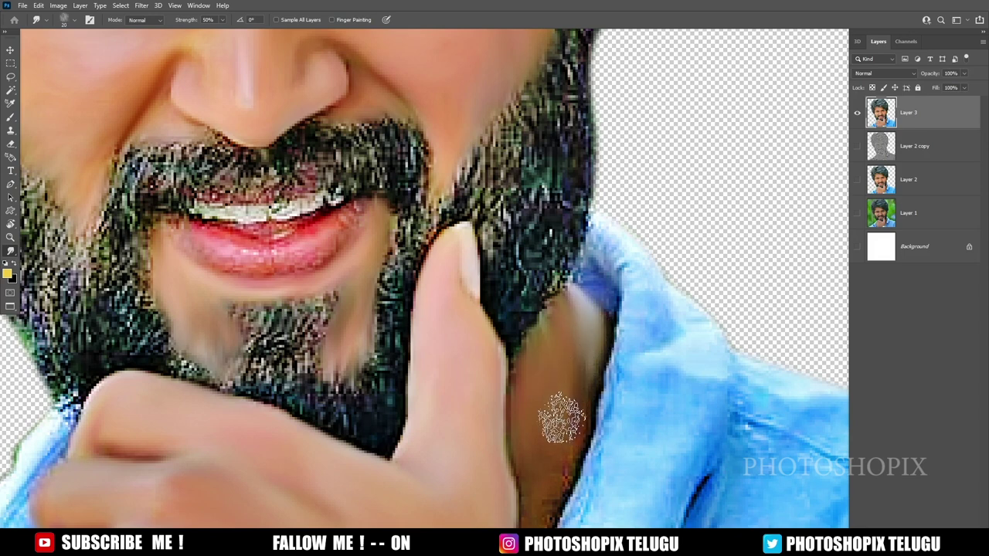
{"action": "scroll", "coordinate": [565, 430], "scroll_direction": "up", "scroll_amount": 2}
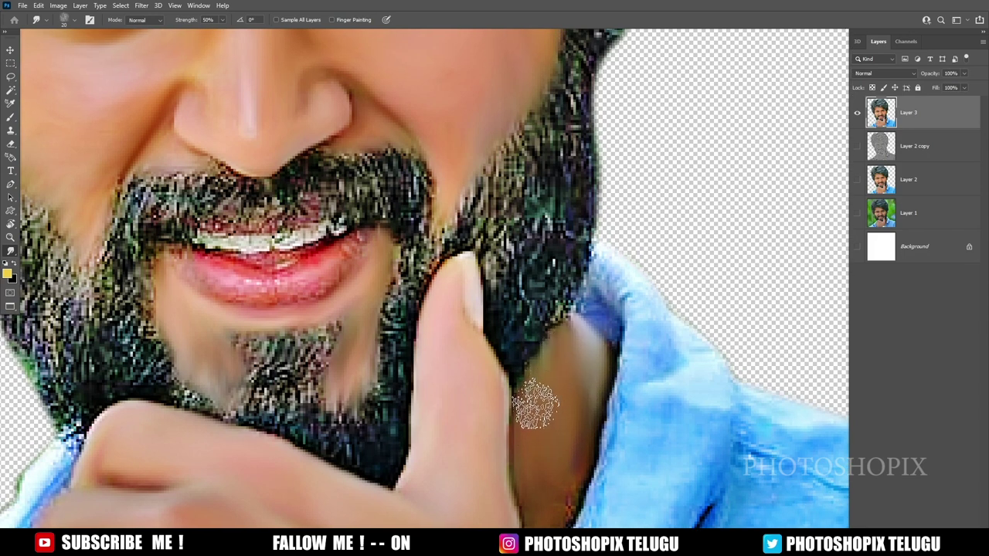
{"action": "scroll", "coordinate": [533, 398], "scroll_direction": "down", "scroll_amount": 2}
{"action": "key", "text": "bracketleft"}
{"action": "scroll", "coordinate": [526, 425], "scroll_direction": "down", "scroll_amount": 3}
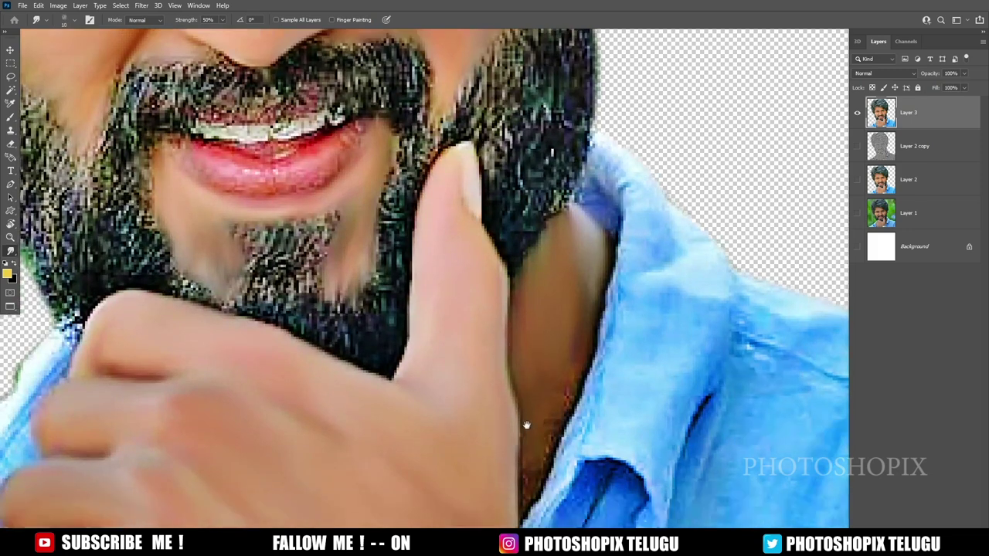
{"action": "scroll", "coordinate": [526, 425], "scroll_direction": "down", "scroll_amount": 3}
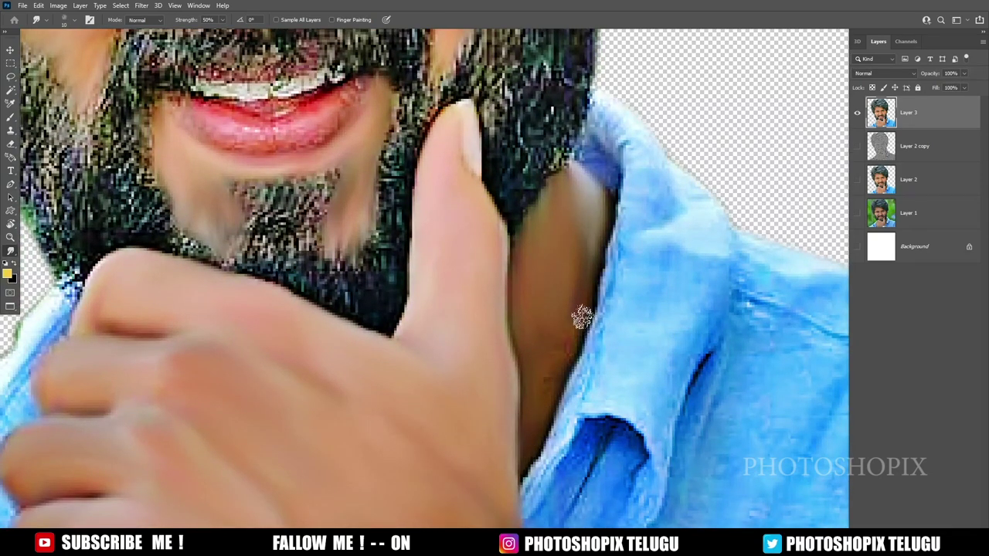
{"action": "scroll", "coordinate": [556, 371], "scroll_direction": "up", "scroll_amount": 4}
{"action": "scroll", "coordinate": [569, 297], "scroll_direction": "up", "scroll_amount": 3}
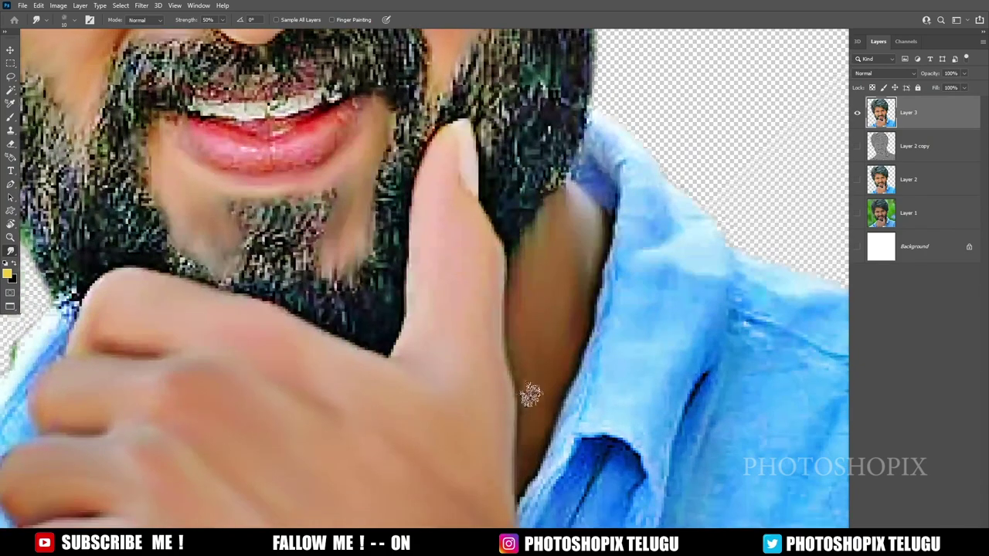
{"action": "key", "text": "ctrl+minus"}
{"action": "key", "text": "ctrl+minus"}
{"action": "key", "text": "ctrl+minus"}
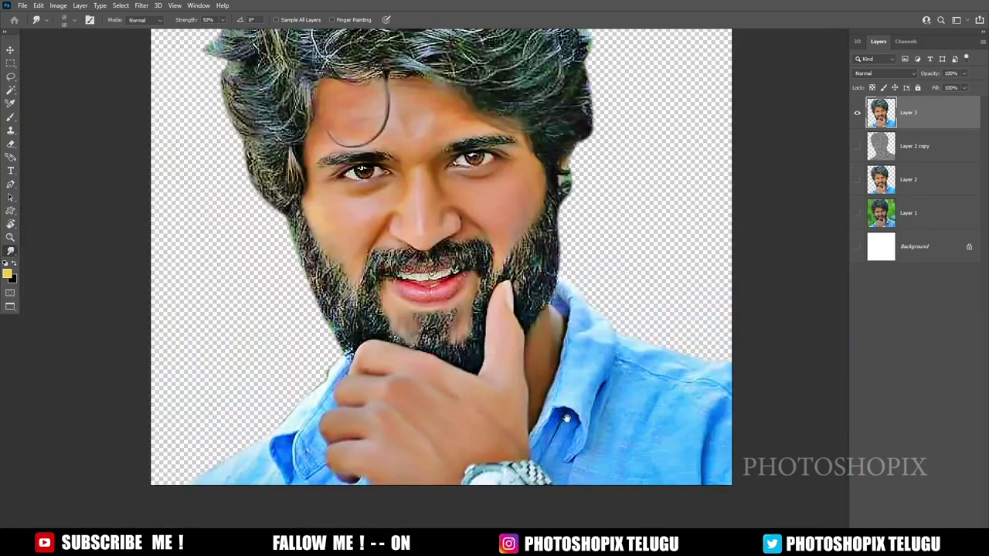
Step: Bring the face back into view and start smudging the collar beside the beard
{"action": "scroll", "coordinate": [530, 323], "scroll_direction": "up", "scroll_amount": 1}
{"action": "scroll", "coordinate": [530, 323], "scroll_direction": "up", "scroll_amount": 1}
{"action": "left_click_drag", "start_coordinate": [545, 305], "coordinate": [539, 353]}
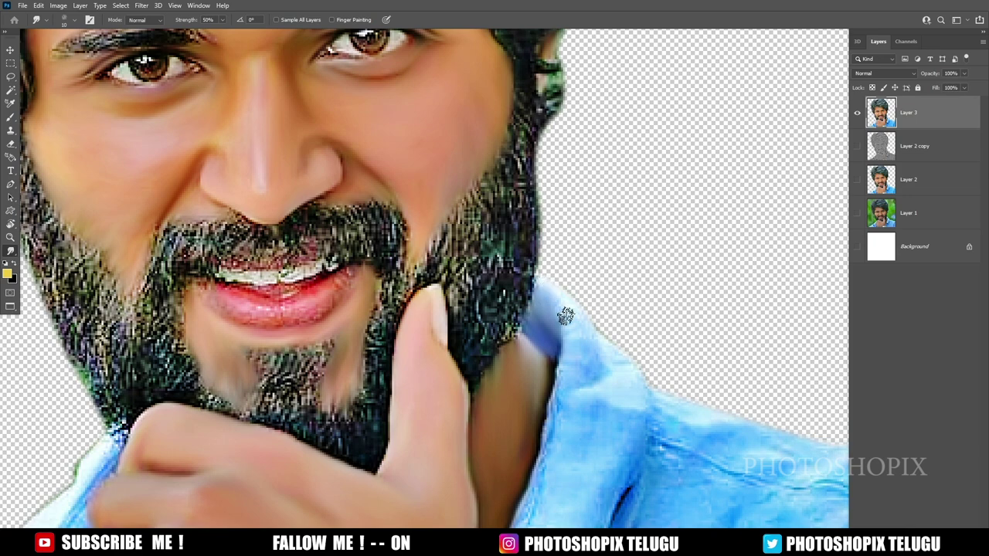
{"action": "scroll", "coordinate": [589, 353], "scroll_direction": "down", "scroll_amount": 1}
{"action": "scroll", "coordinate": [579, 355], "scroll_direction": "down", "scroll_amount": 1}
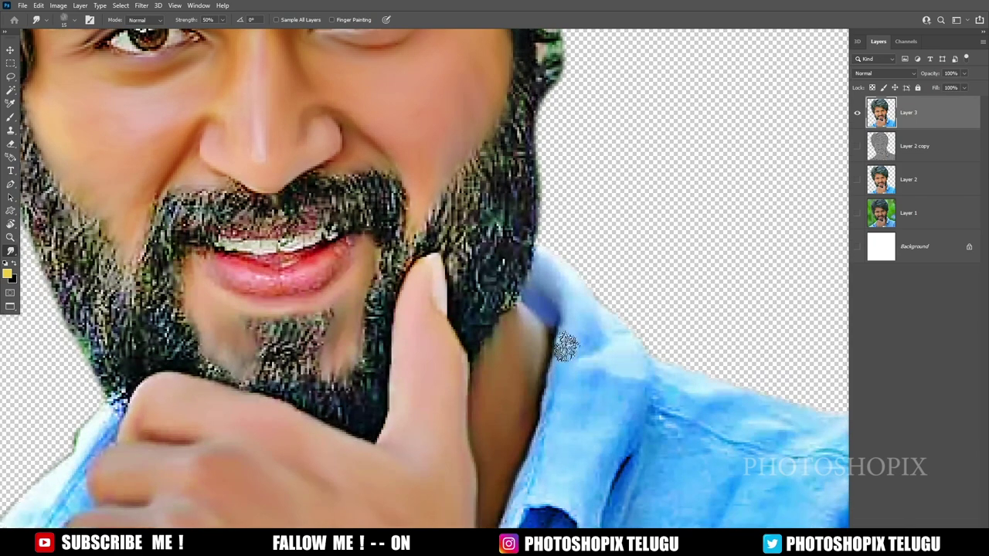
{"action": "scroll", "coordinate": [552, 410], "scroll_direction": "down", "scroll_amount": 2}
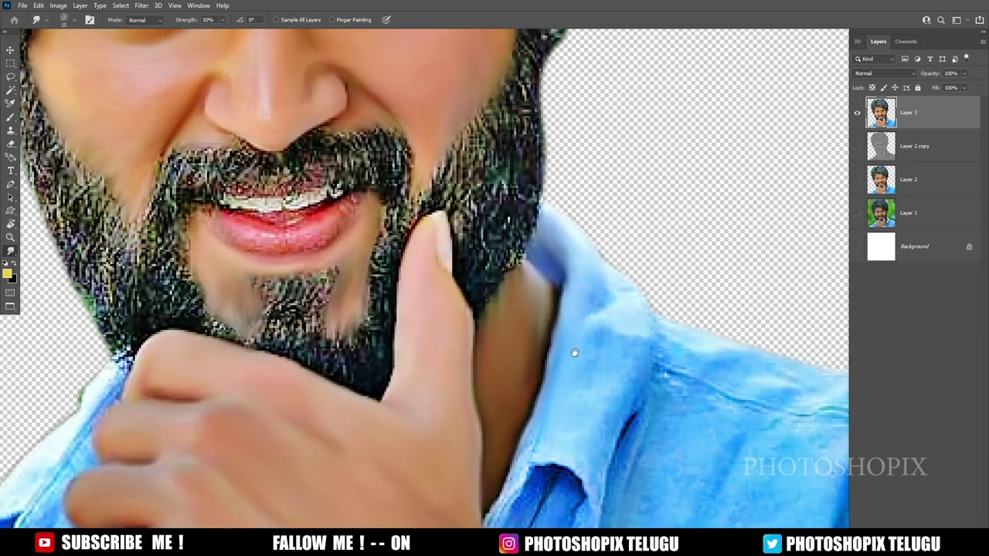
{"action": "scroll", "coordinate": [573, 395], "scroll_direction": "up", "scroll_amount": 2}
{"action": "scroll", "coordinate": [585, 340], "scroll_direction": "up", "scroll_amount": 1}
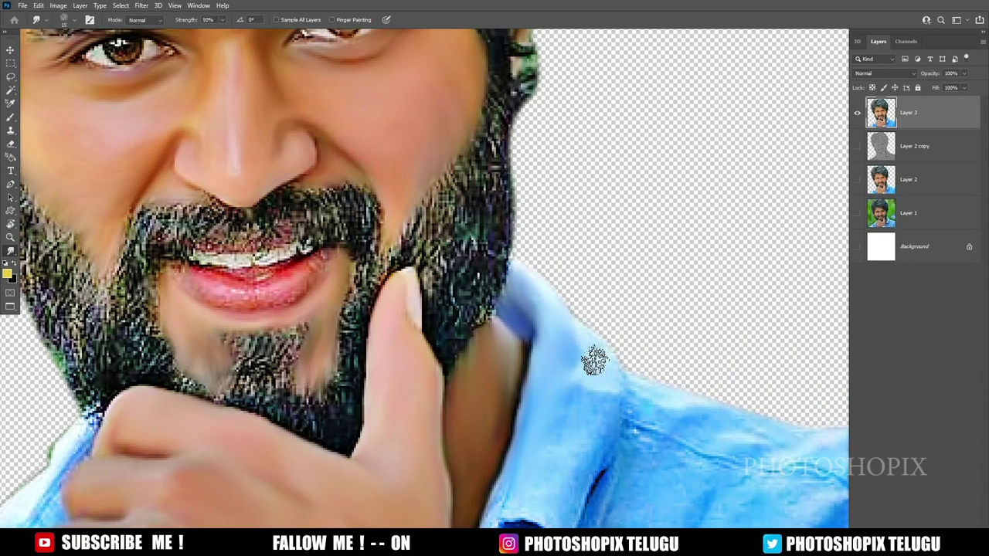
Step: Keep smoothing the collar texture into soft blue folds
{"action": "scroll", "coordinate": [601, 376], "scroll_direction": "down", "scroll_amount": 1}
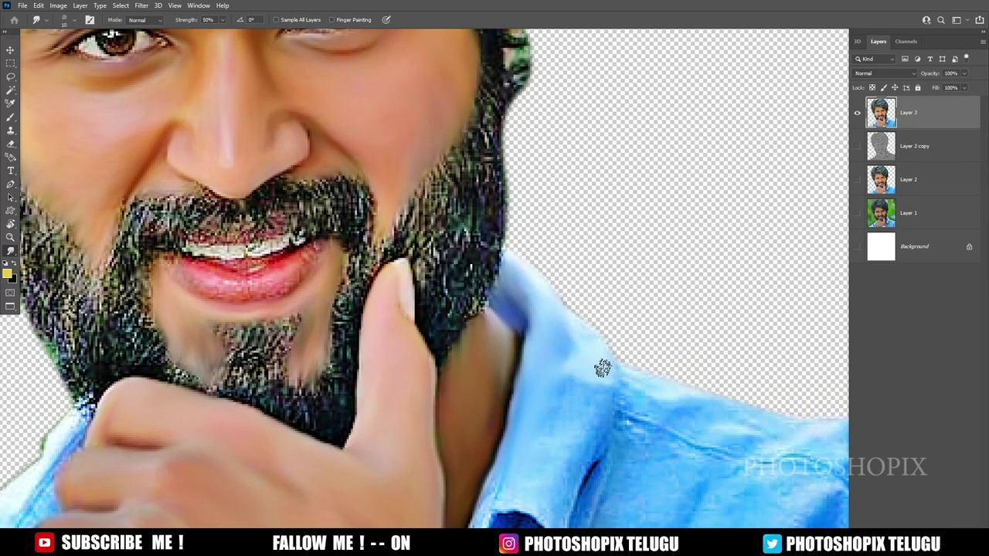
{"action": "scroll", "coordinate": [584, 366], "scroll_direction": "up", "scroll_amount": 1}
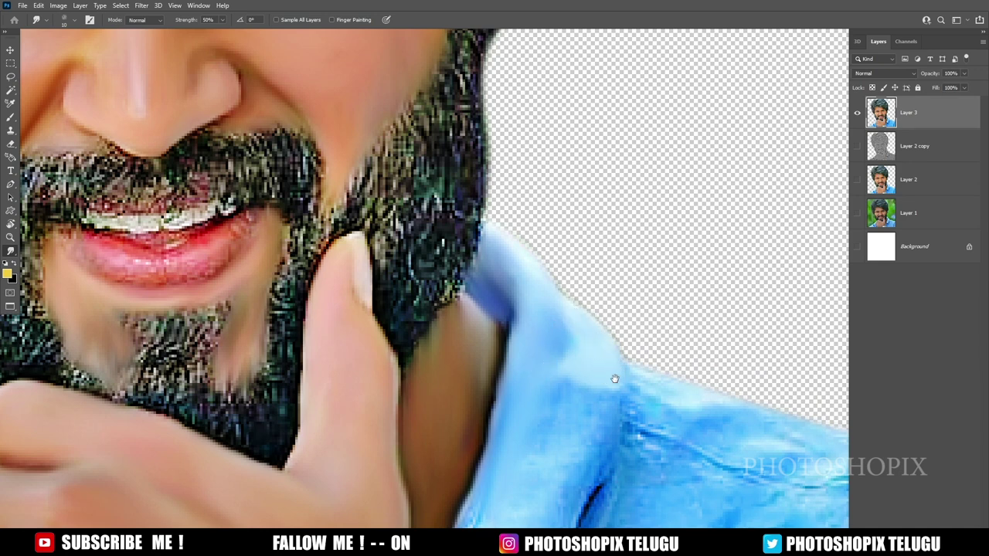
{"action": "scroll", "coordinate": [614, 379], "scroll_direction": "down", "scroll_amount": 1}
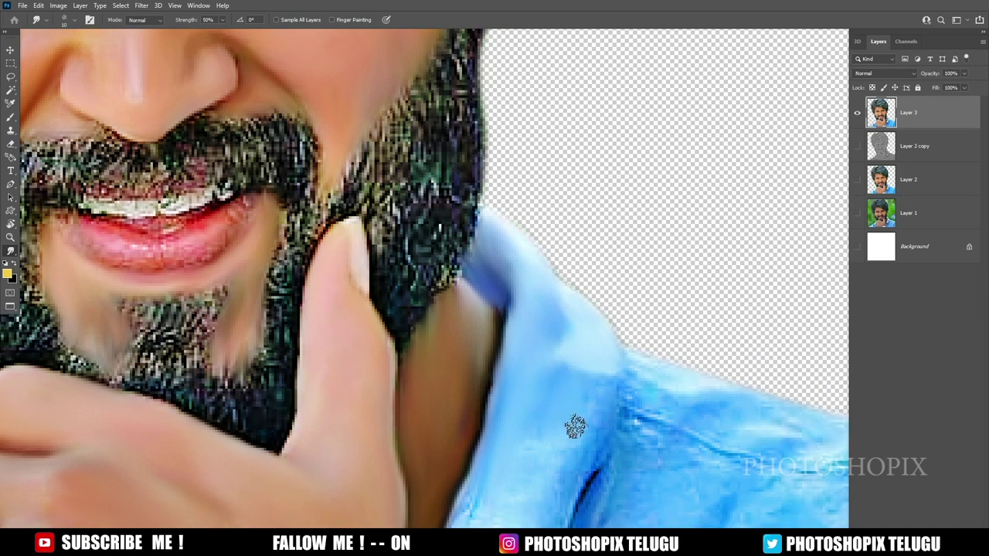
{"action": "scroll", "coordinate": [599, 410], "scroll_direction": "down", "scroll_amount": 1}
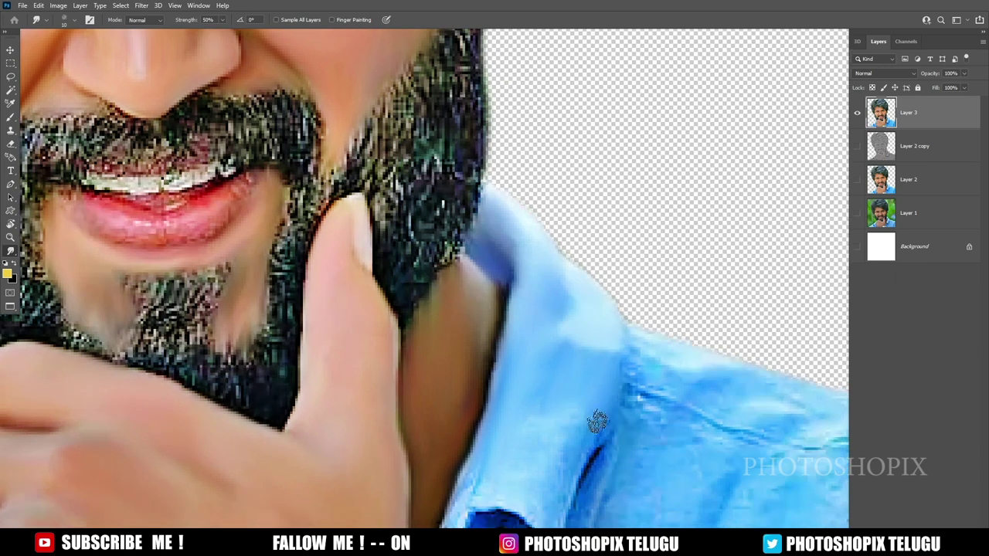
{"action": "scroll", "coordinate": [589, 437], "scroll_direction": "down", "scroll_amount": 1}
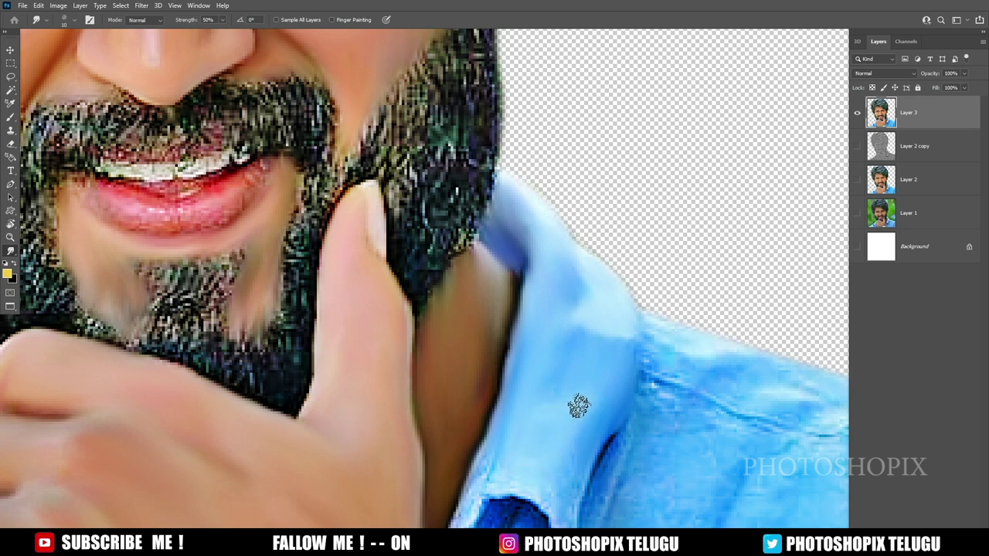
{"action": "scroll", "coordinate": [533, 394], "scroll_direction": "down", "scroll_amount": 1}
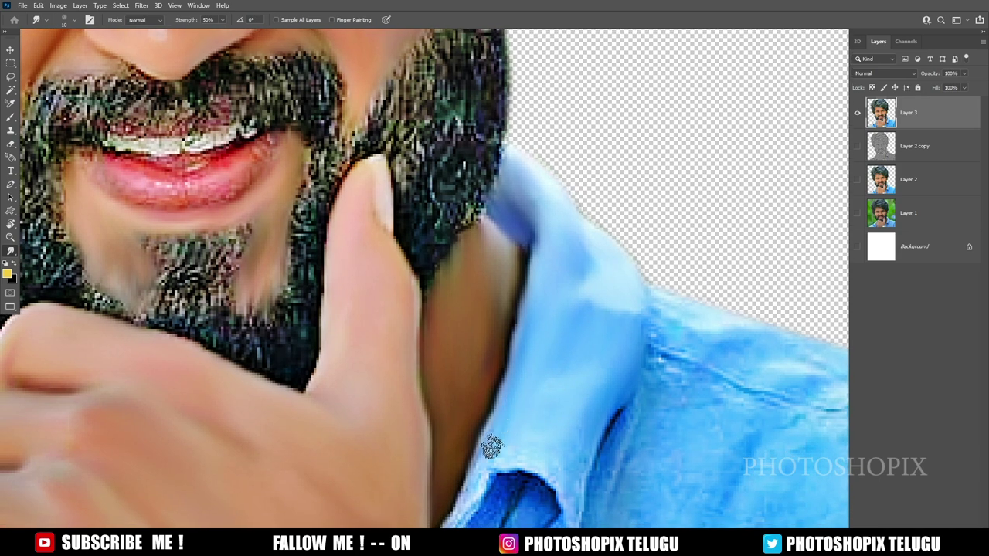
Step: Smear the collar edge against the neck and lighten the dark inside of the fold
{"action": "scroll", "coordinate": [495, 440], "scroll_direction": "down", "scroll_amount": 2}
{"action": "left_click_drag", "start_coordinate": [506, 398], "coordinate": [504, 438]}
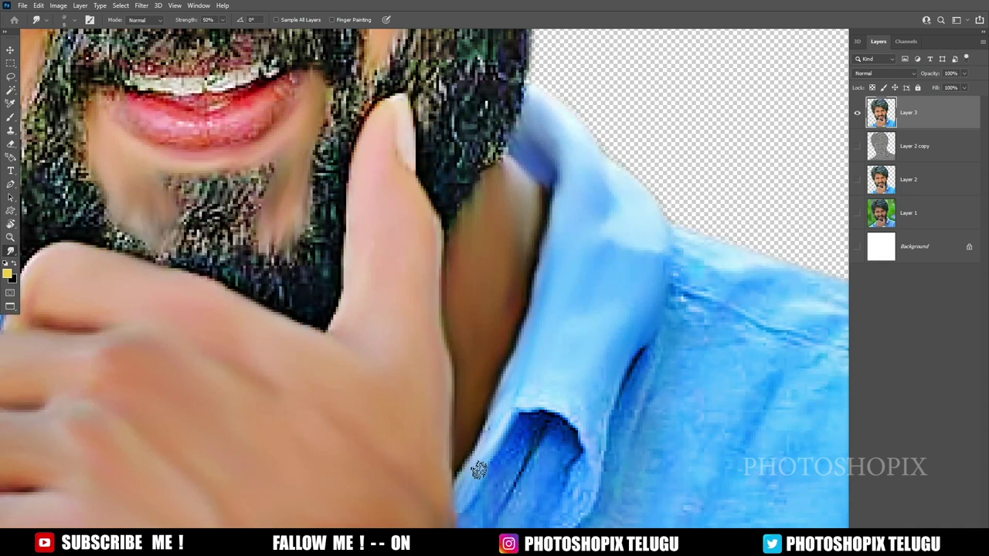
{"action": "scroll", "coordinate": [472, 510], "scroll_direction": "down", "scroll_amount": 2}
{"action": "left_click_drag", "start_coordinate": [473, 494], "coordinate": [477, 463]}
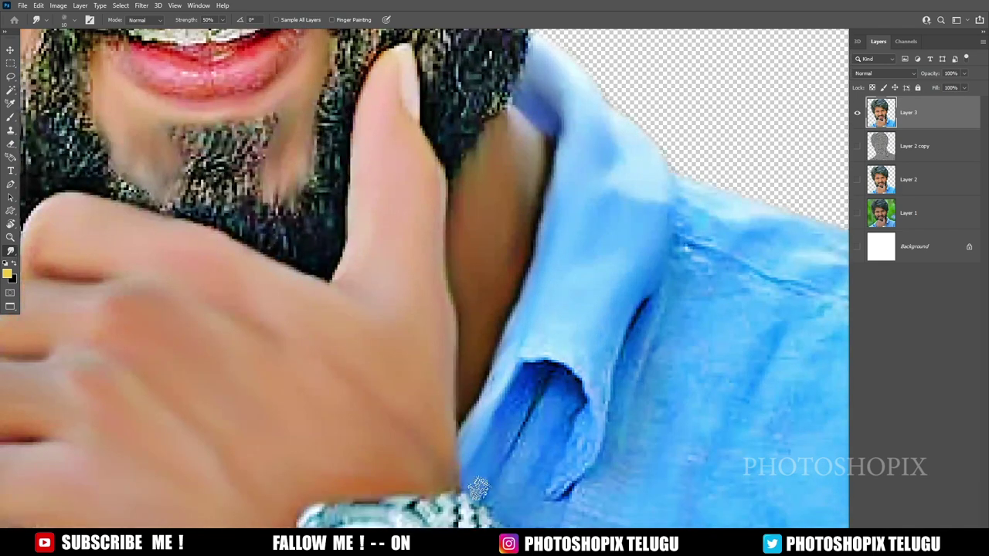
{"action": "scroll", "coordinate": [499, 464], "scroll_direction": "up", "scroll_amount": 1}
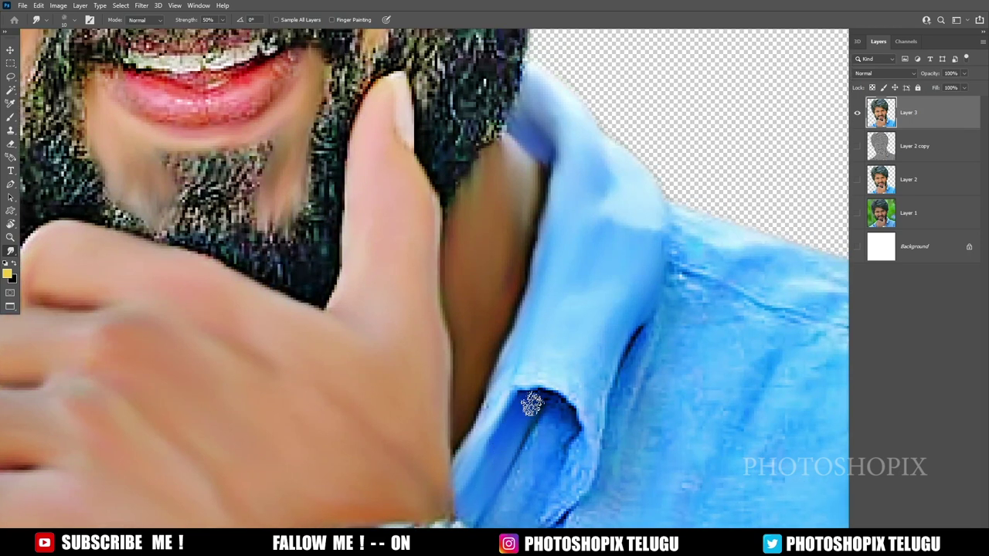
{"action": "mouse_move", "coordinate": [569, 405]}
{"action": "left_mouse_down"}
{"action": "mouse_move", "coordinate": [556, 445]}
{"action": "mouse_move", "coordinate": [530, 463]}
{"action": "mouse_move", "coordinate": [535, 436]}
{"action": "left_mouse_up"}
Step: Smooth the shirt fabric above the watch, adjusting brush size as needed
{"action": "scroll", "coordinate": [535, 436], "scroll_direction": "down", "scroll_amount": 2}
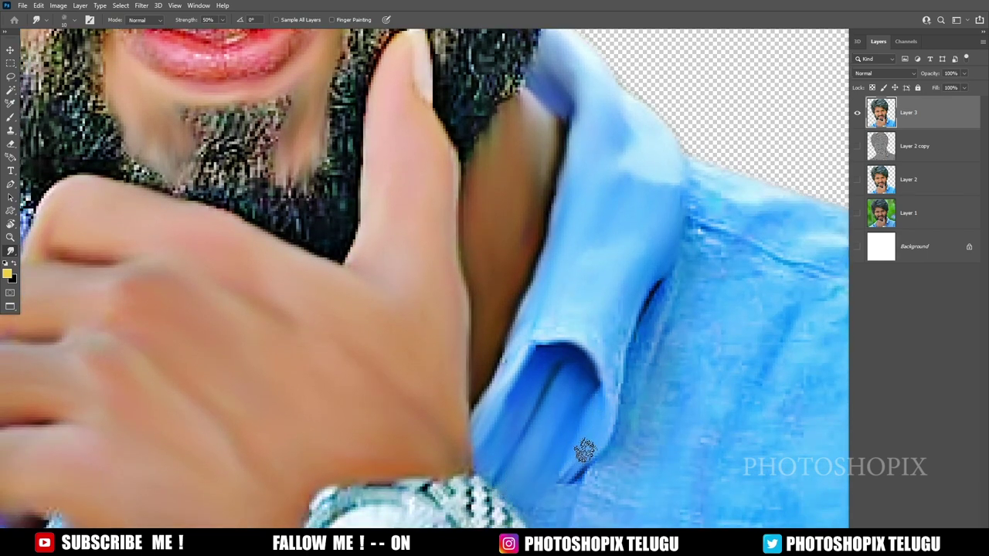
{"action": "scroll", "coordinate": [571, 464], "scroll_direction": "down", "scroll_amount": 1}
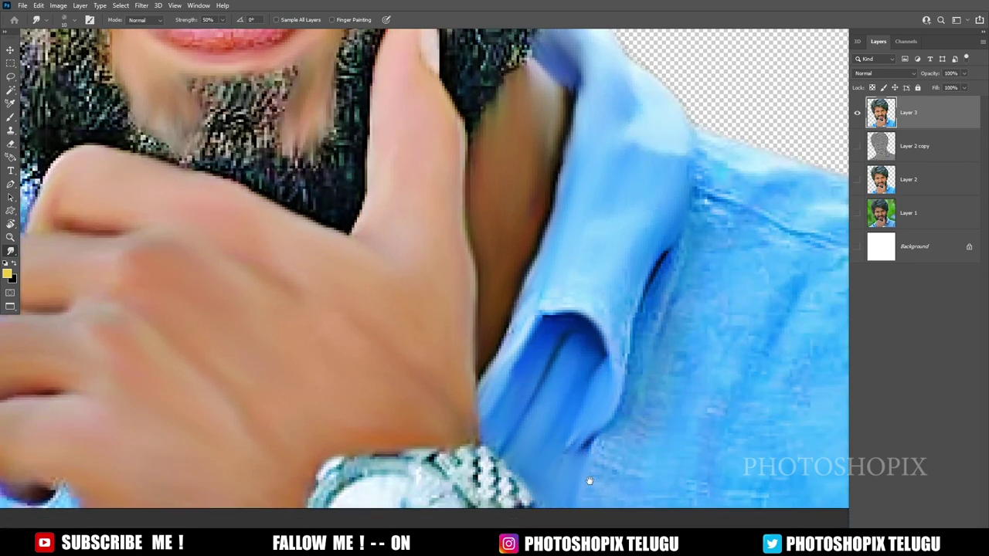
{"action": "scroll", "coordinate": [556, 475], "scroll_direction": "right", "scroll_amount": 1}
{"action": "scroll", "coordinate": [568, 444], "scroll_direction": "down", "scroll_amount": 1}
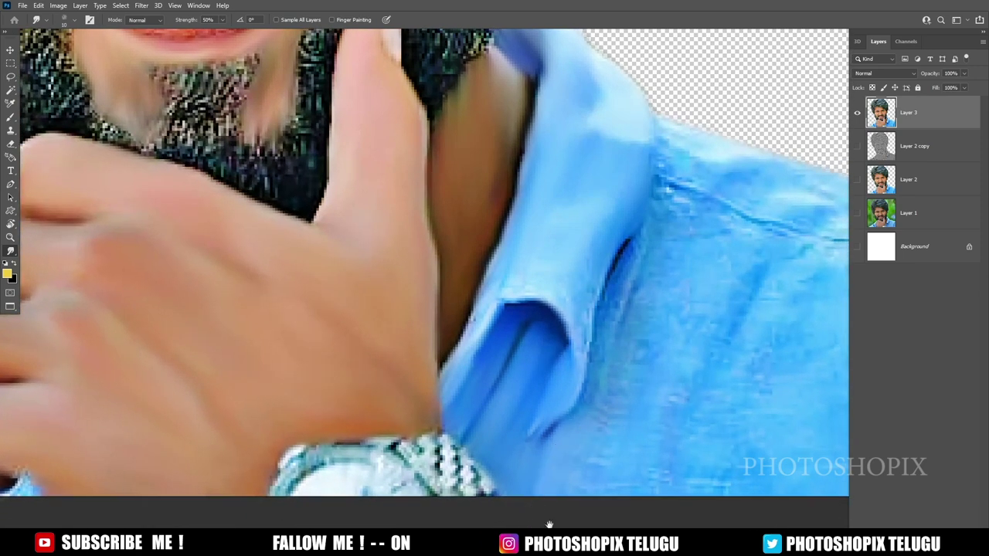
{"action": "scroll", "coordinate": [571, 433], "scroll_direction": "right", "scroll_amount": 2}
{"action": "scroll", "coordinate": [572, 433], "scroll_direction": "down", "scroll_amount": 1}
{"action": "key", "text": "bracketleft"}
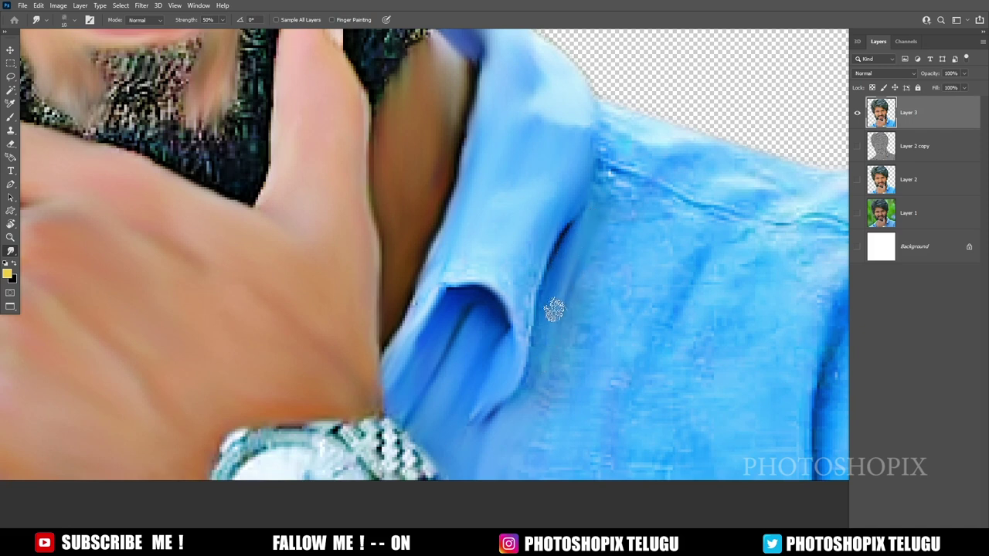
{"action": "key", "text": "bracketright"}
{"action": "scroll", "coordinate": [514, 464], "scroll_direction": "right", "scroll_amount": 1}
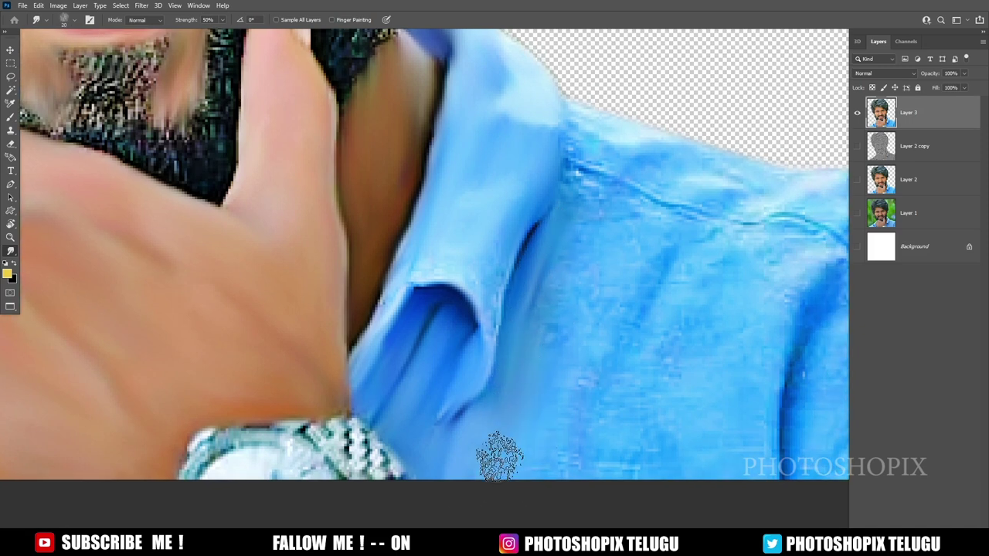
Step: Smudge along the shoulder seam and the right-side shirt folds into soft painted blue
{"action": "scroll", "coordinate": [565, 421], "scroll_direction": "up", "scroll_amount": 1}
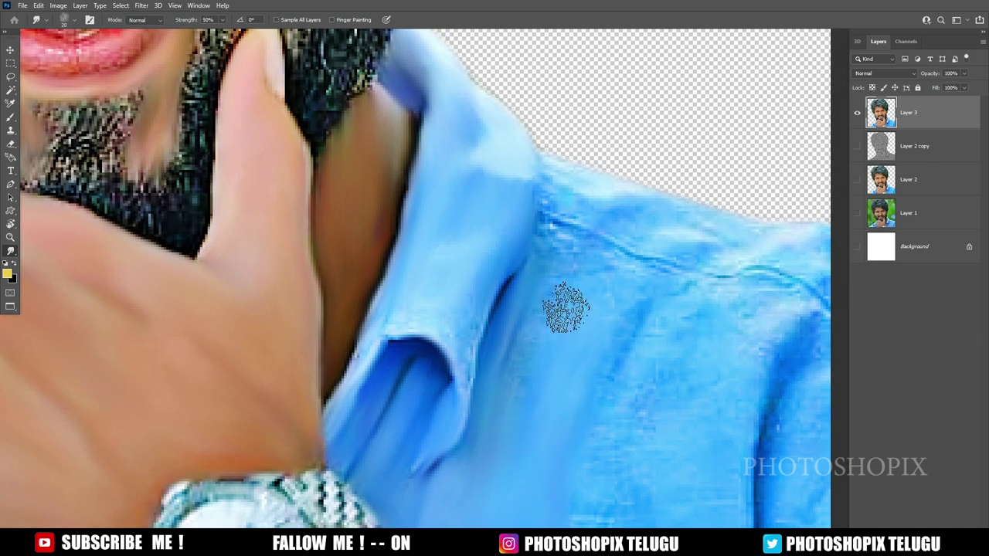
{"action": "scroll", "coordinate": [533, 405], "scroll_direction": "up", "scroll_amount": 1}
{"action": "scroll", "coordinate": [554, 359], "scroll_direction": "up", "scroll_amount": 1}
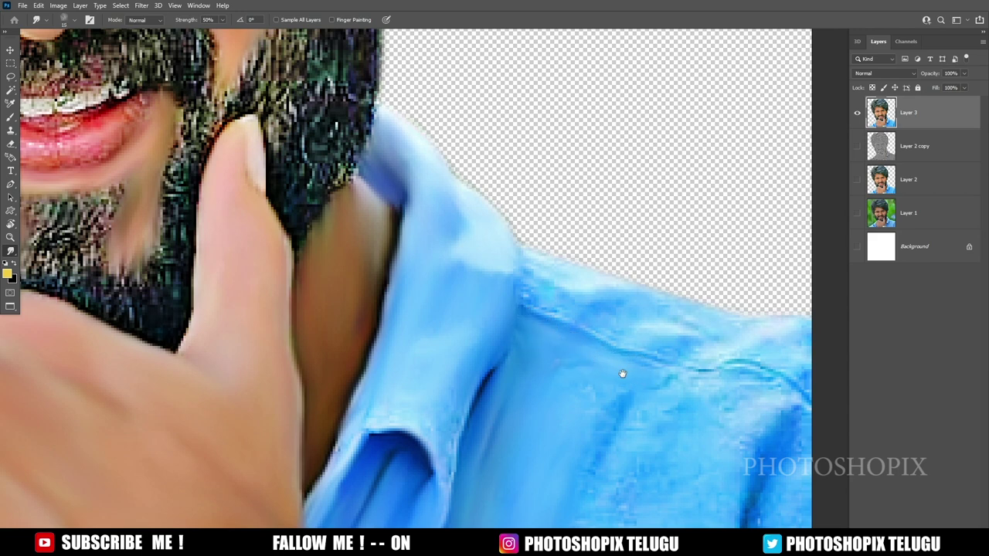
{"action": "left_click_drag", "start_coordinate": [620, 375], "coordinate": [571, 354]}
{"action": "scroll", "coordinate": [512, 393], "scroll_direction": "down", "scroll_amount": 1}
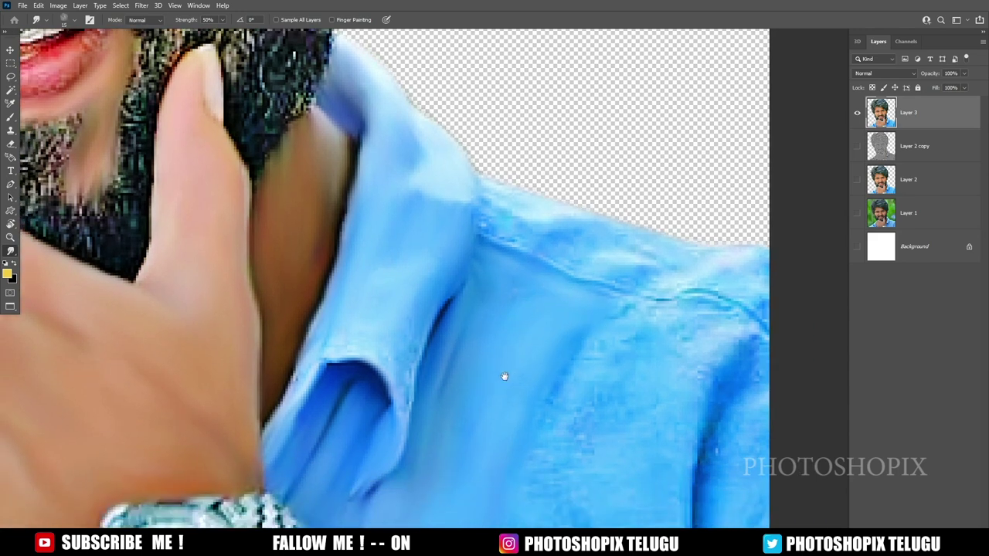
{"action": "scroll", "coordinate": [540, 444], "scroll_direction": "down", "scroll_amount": 1}
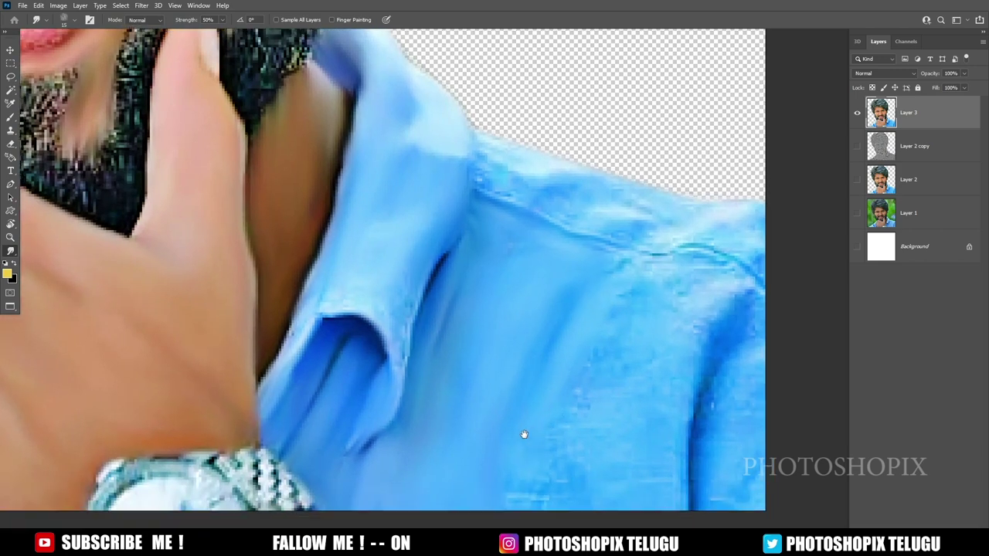
{"action": "scroll", "coordinate": [541, 451], "scroll_direction": "up", "scroll_amount": 1}
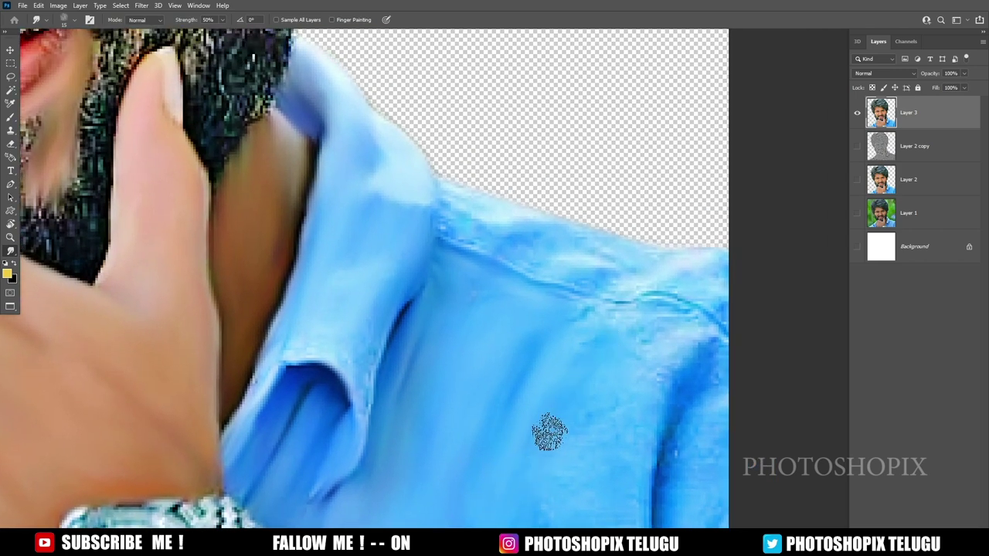
{"action": "scroll", "coordinate": [553, 440], "scroll_direction": "up", "scroll_amount": 1}
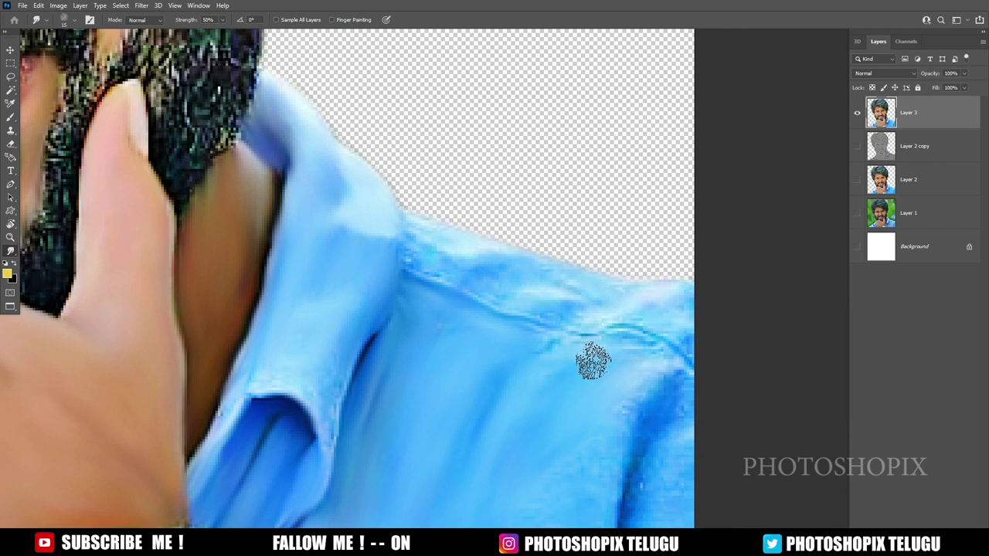
{"action": "mouse_move", "coordinate": [586, 350]}
{"action": "left_mouse_down"}
{"action": "mouse_move", "coordinate": [561, 353]}
{"action": "mouse_move", "coordinate": [605, 340]}
{"action": "mouse_move", "coordinate": [666, 381]}
{"action": "mouse_move", "coordinate": [652, 350]}
{"action": "left_mouse_up"}
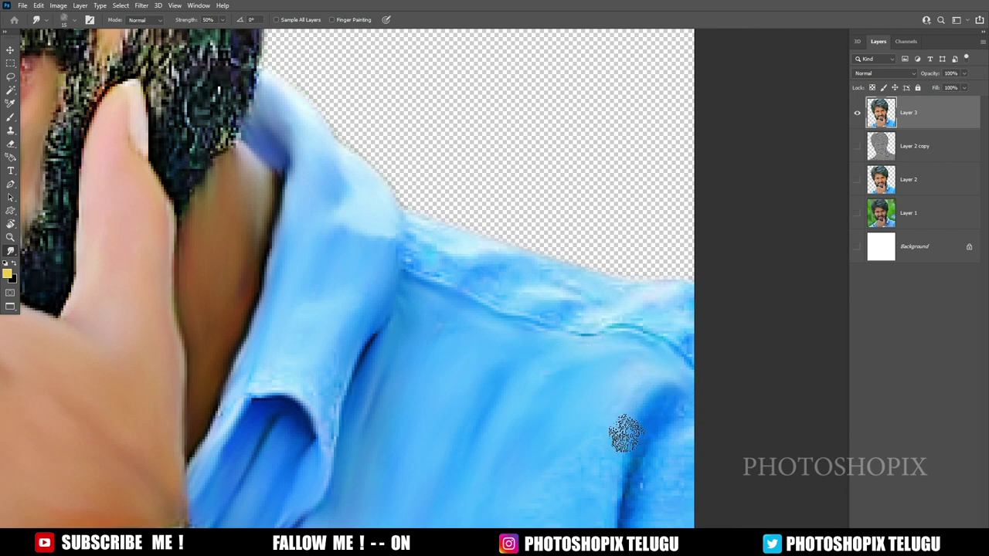
{"action": "left_click_drag", "start_coordinate": [607, 441], "coordinate": [613, 380]}
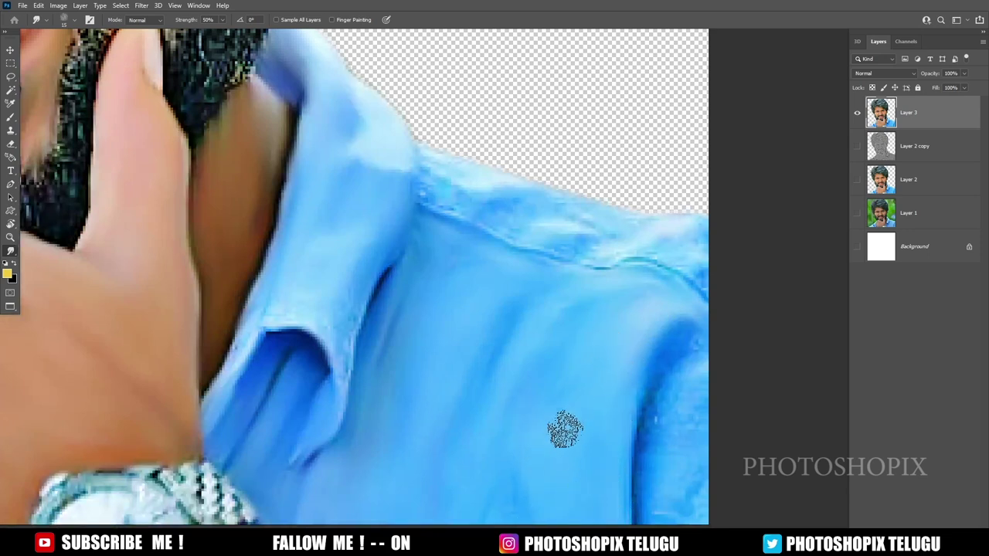
{"action": "left_click_drag", "start_coordinate": [613, 359], "coordinate": [570, 374]}
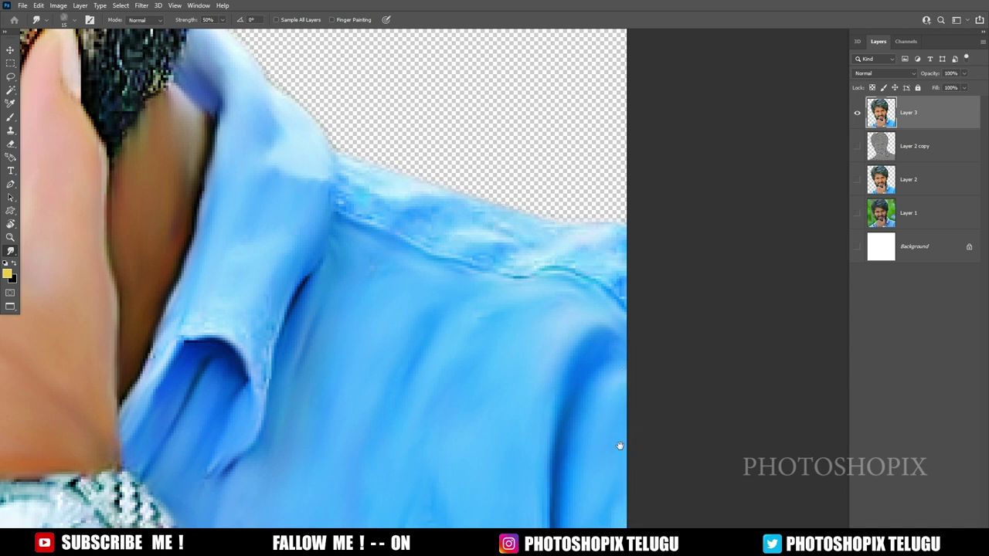
Step: Smudge the collar's upper edge from beside the beard toward the shoulder into a smooth light-blue stroke
{"action": "scroll", "coordinate": [619, 446], "scroll_direction": "down", "scroll_amount": 3}
{"action": "scroll", "coordinate": [525, 481], "scroll_direction": "left", "scroll_amount": 1}
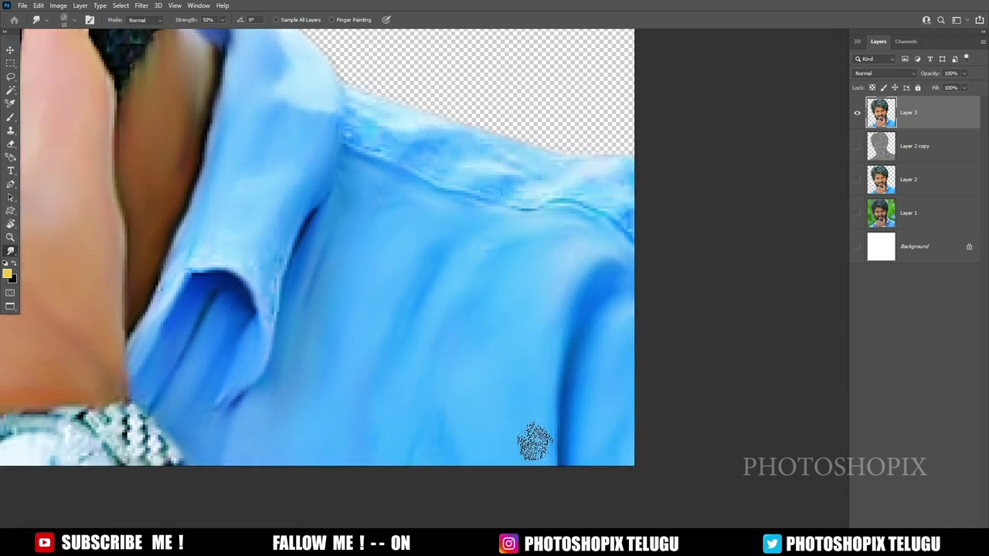
{"action": "scroll", "coordinate": [535, 442], "scroll_direction": "up", "scroll_amount": 1}
{"action": "scroll", "coordinate": [510, 462], "scroll_direction": "left", "scroll_amount": 1}
{"action": "scroll", "coordinate": [519, 460], "scroll_direction": "up", "scroll_amount": 2}
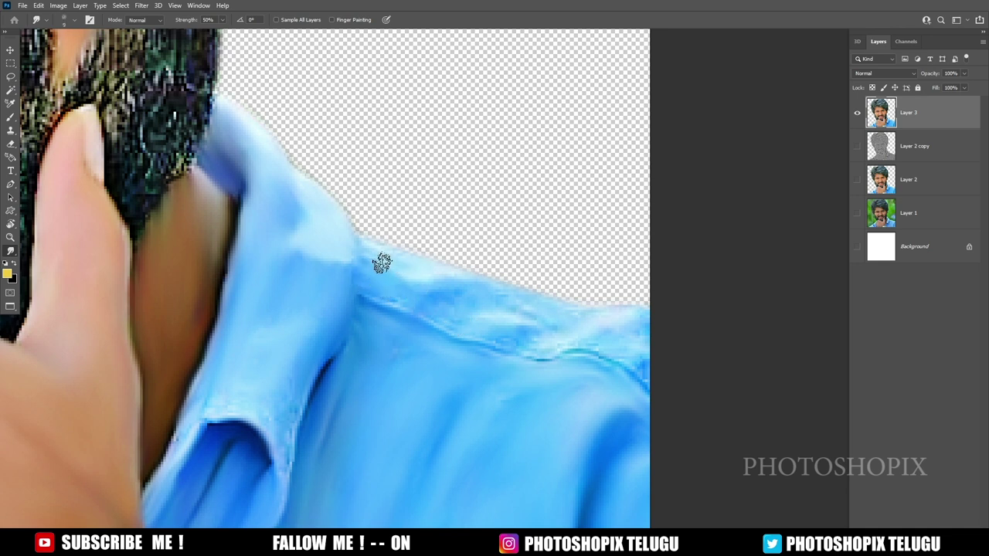
{"action": "left_click_drag", "start_coordinate": [380, 253], "coordinate": [437, 275]}
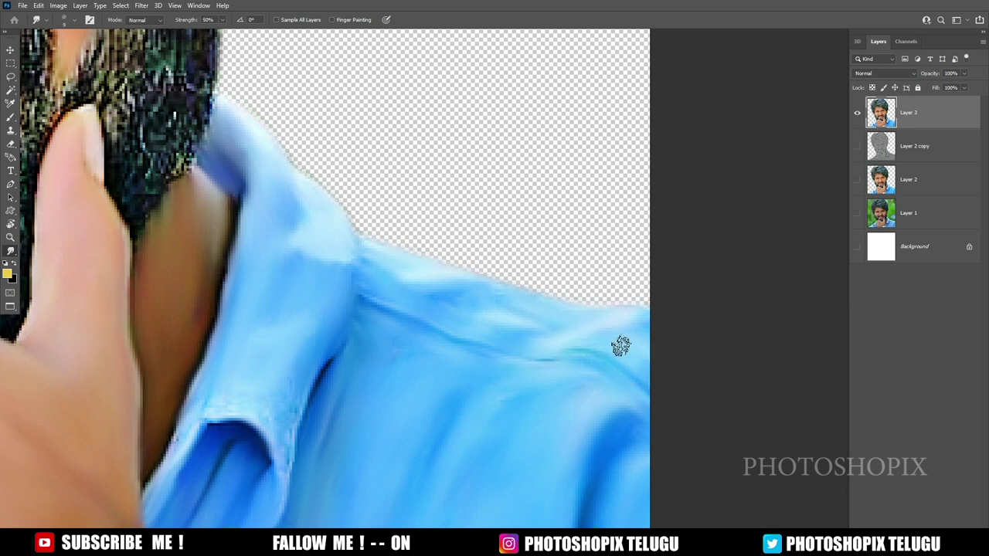
{"action": "left_click_drag", "start_coordinate": [418, 302], "coordinate": [490, 342]}
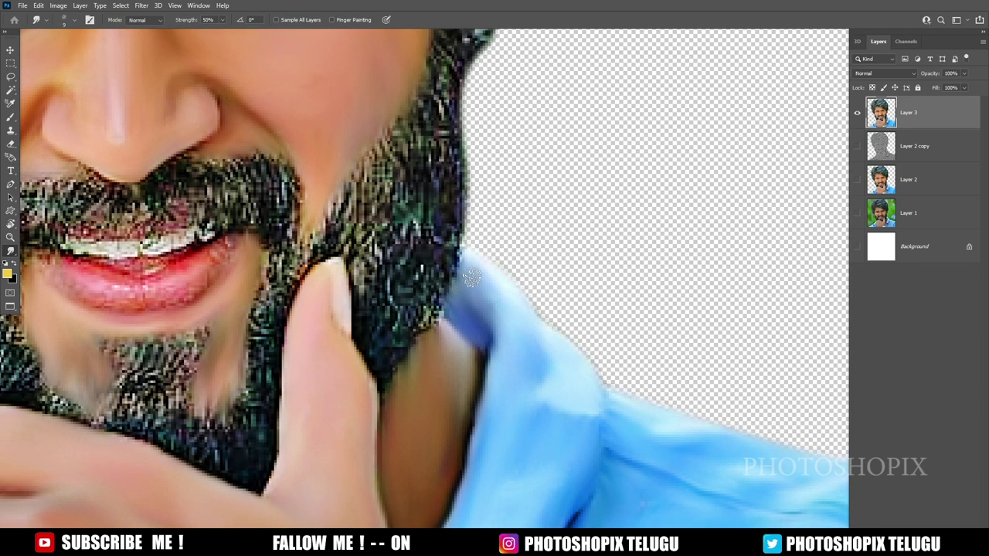
Step: Smudge the shirt collar fold beneath the hand at 50% strength on Layer 3
{"action": "scroll", "coordinate": [471, 278], "scroll_direction": "down", "scroll_amount": 1}
{"action": "scroll", "coordinate": [503, 320], "scroll_direction": "down", "scroll_amount": 2}
{"action": "scroll", "coordinate": [479, 337], "scroll_direction": "down", "scroll_amount": 1}
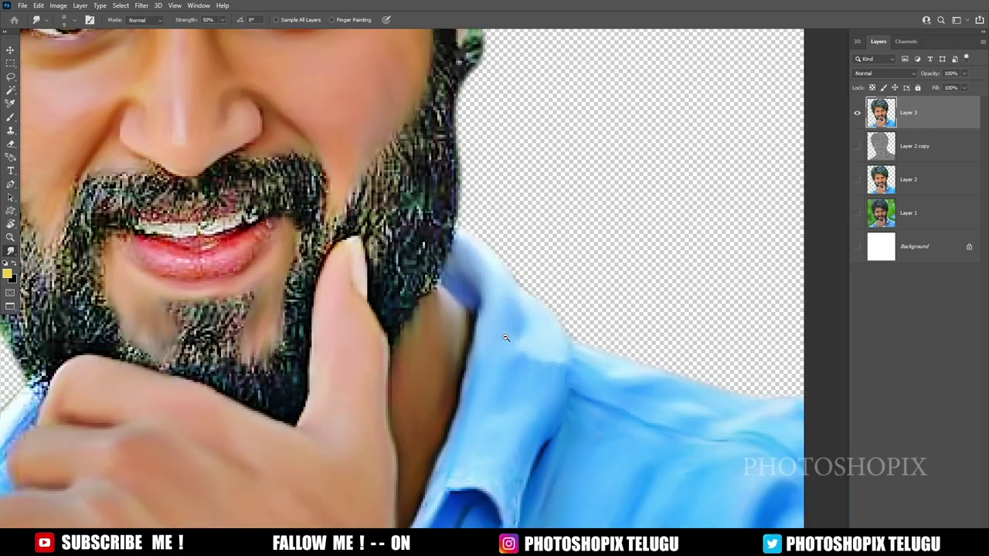
{"action": "scroll", "coordinate": [541, 394], "scroll_direction": "down", "scroll_amount": 2}
{"action": "scroll", "coordinate": [595, 357], "scroll_direction": "up", "scroll_amount": 2}
{"action": "scroll", "coordinate": [541, 344], "scroll_direction": "down", "scroll_amount": 1}
{"action": "scroll", "coordinate": [572, 306], "scroll_direction": "up", "scroll_amount": 2}
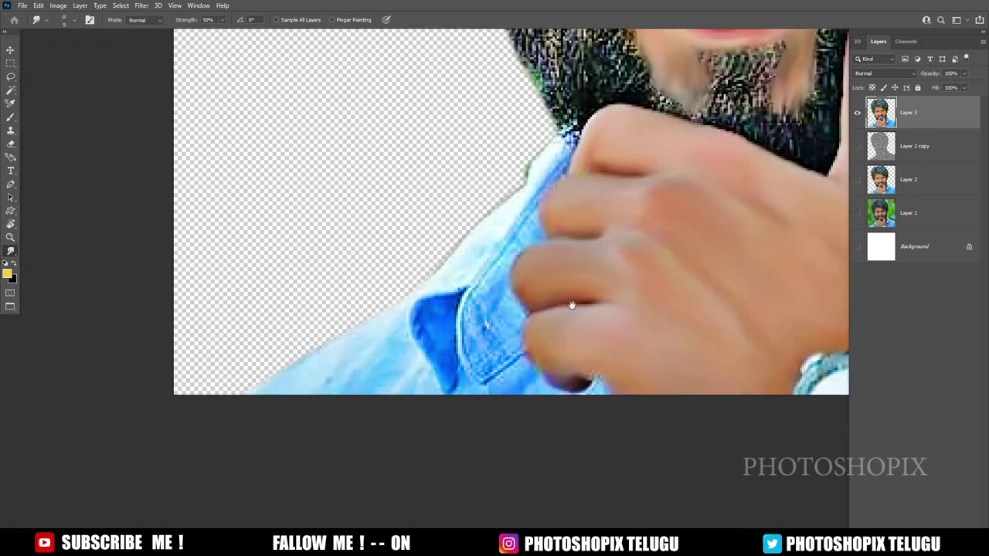
{"action": "scroll", "coordinate": [571, 305], "scroll_direction": "up", "scroll_amount": 1}
{"action": "scroll", "coordinate": [504, 307], "scroll_direction": "up", "scroll_amount": 1}
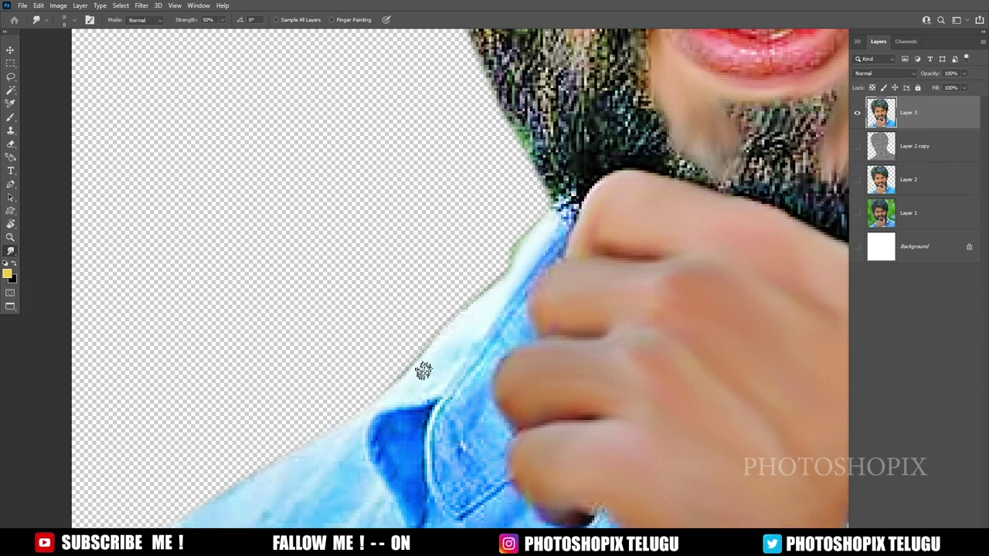
{"action": "left_click_drag", "start_coordinate": [442, 376], "coordinate": [470, 347]}
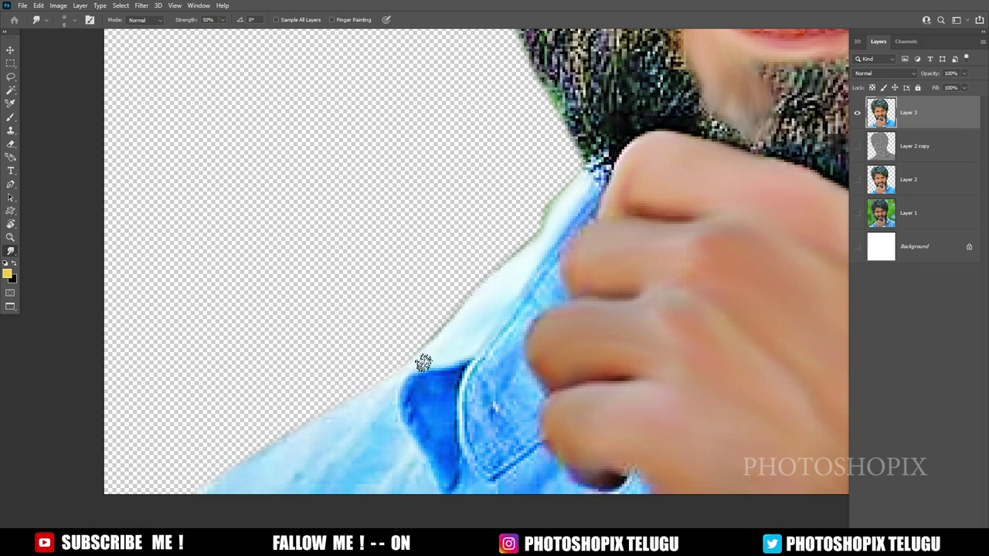
{"action": "scroll", "coordinate": [417, 367], "scroll_direction": "down", "scroll_amount": 1}
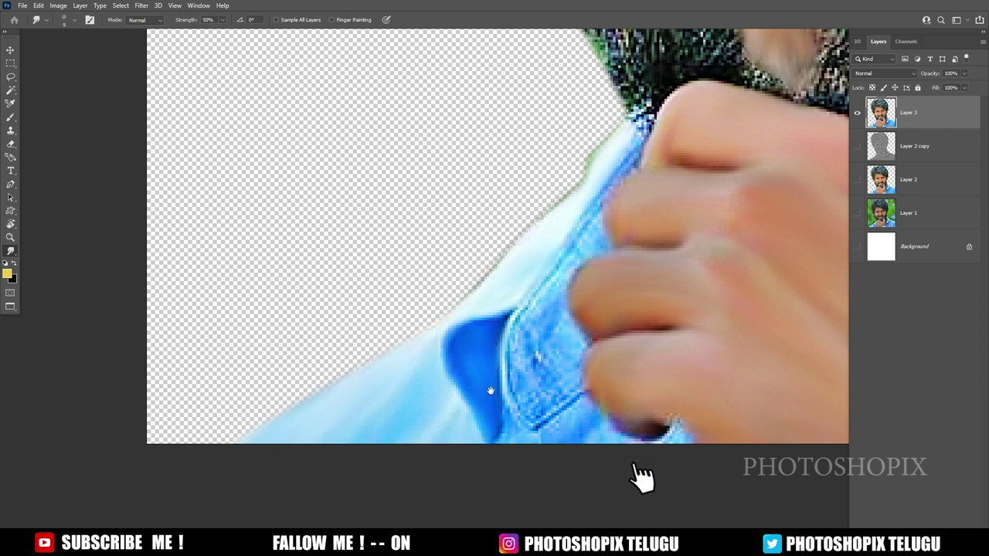
Step: Blend the shirt pocket fabric below the gripping fingers into soft blue
{"action": "scroll", "coordinate": [478, 402], "scroll_direction": "up", "scroll_amount": 1}
{"action": "scroll", "coordinate": [469, 393], "scroll_direction": "up", "scroll_amount": 1}
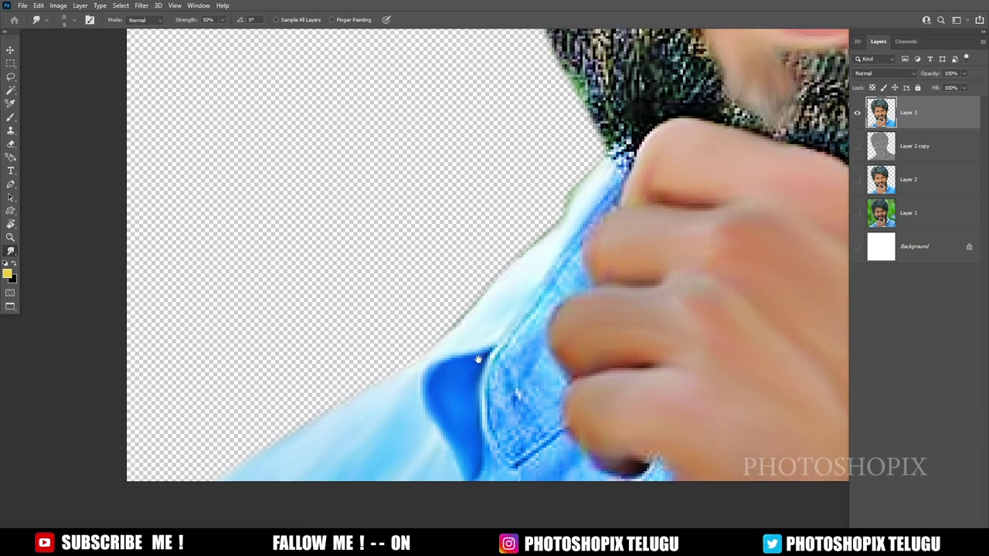
{"action": "scroll", "coordinate": [433, 386], "scroll_direction": "up", "scroll_amount": 1}
{"action": "scroll", "coordinate": [427, 429], "scroll_direction": "up", "scroll_amount": 1}
{"action": "scroll", "coordinate": [448, 409], "scroll_direction": "up", "scroll_amount": 1}
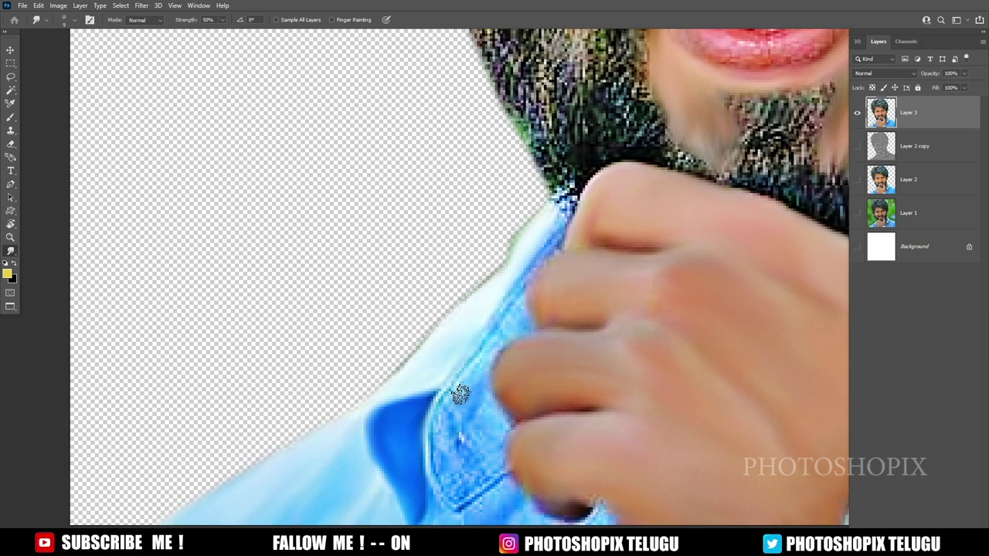
{"action": "scroll", "coordinate": [429, 456], "scroll_direction": "down", "scroll_amount": 1}
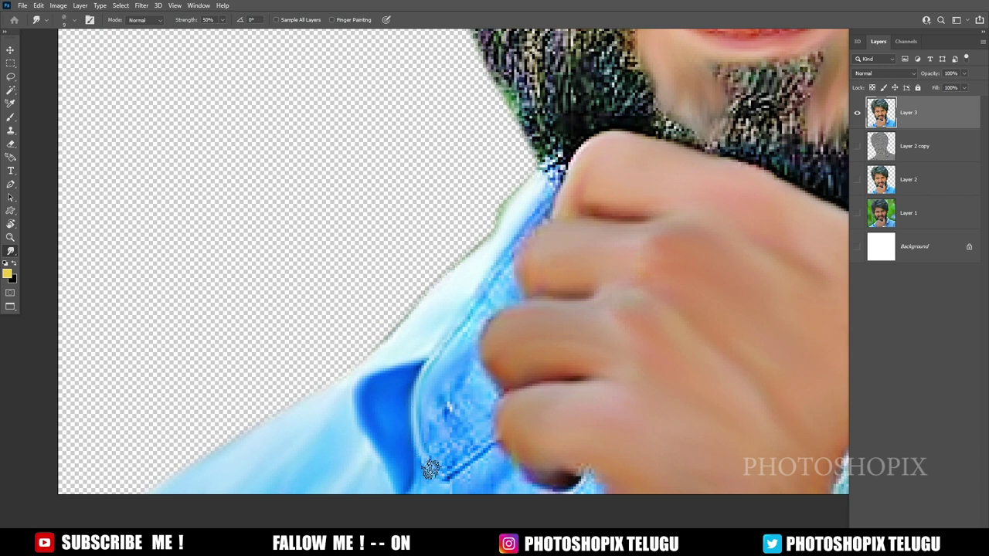
{"action": "scroll", "coordinate": [450, 471], "scroll_direction": "up", "scroll_amount": 1}
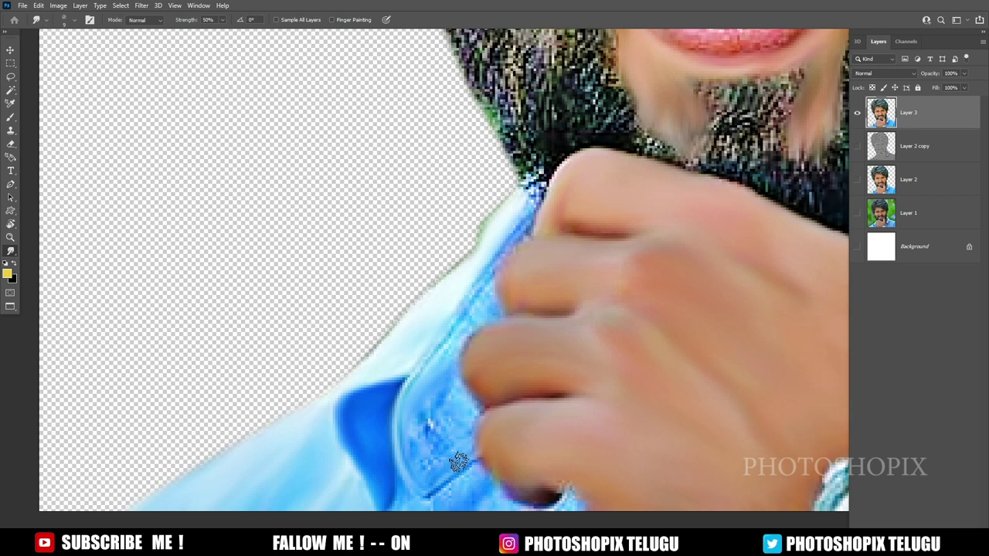
{"action": "scroll", "coordinate": [452, 463], "scroll_direction": "up", "scroll_amount": 1}
{"action": "scroll", "coordinate": [464, 413], "scroll_direction": "up", "scroll_amount": 1}
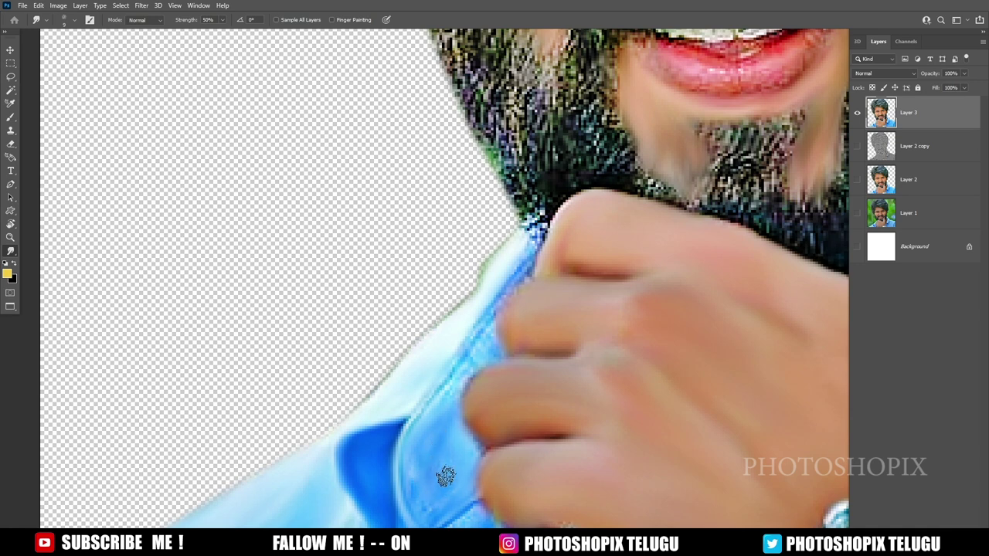
{"action": "scroll", "coordinate": [426, 448], "scroll_direction": "up", "scroll_amount": 1}
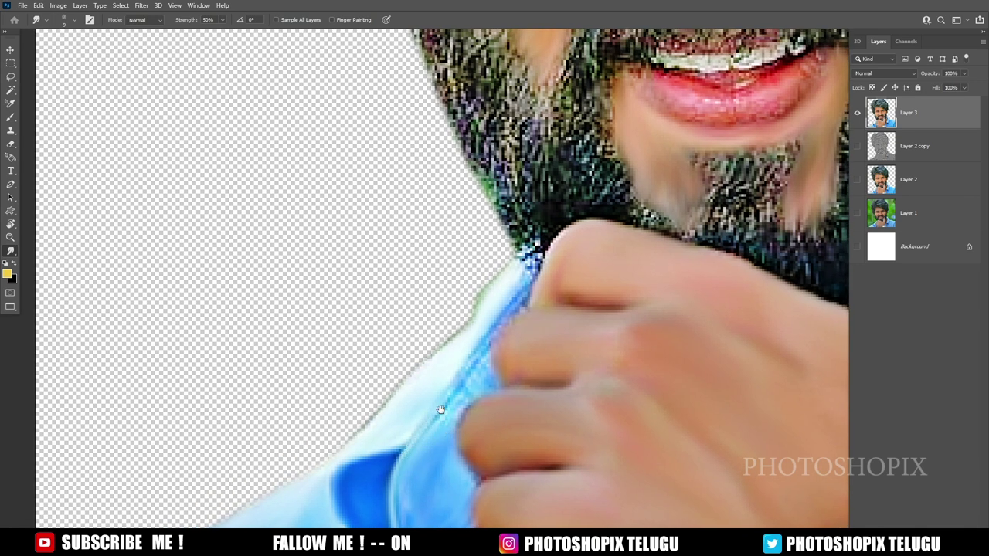
{"action": "left_click_drag", "start_coordinate": [440, 409], "coordinate": [416, 460]}
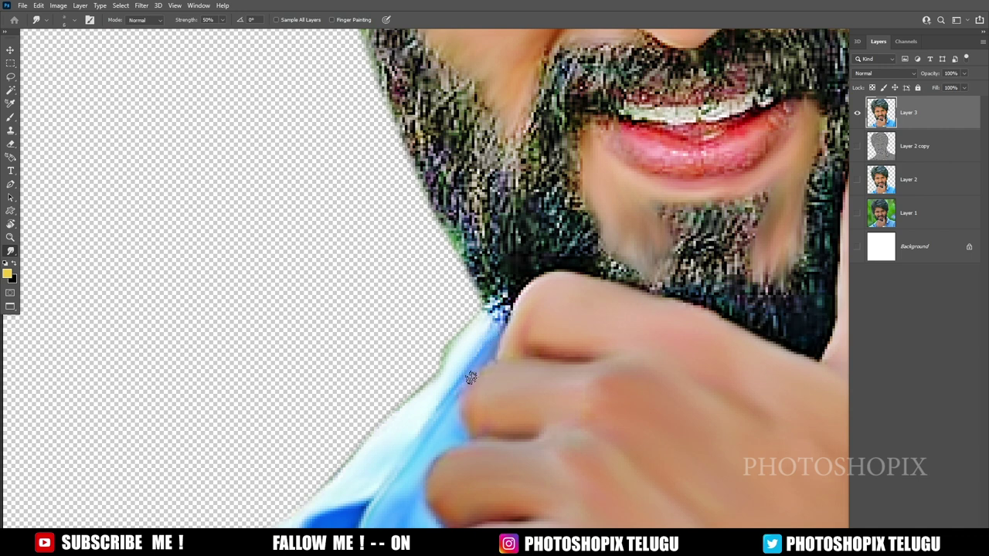
{"action": "scroll", "coordinate": [446, 412], "scroll_direction": "down", "scroll_amount": 1}
{"action": "scroll", "coordinate": [440, 411], "scroll_direction": "left", "scroll_amount": 1}
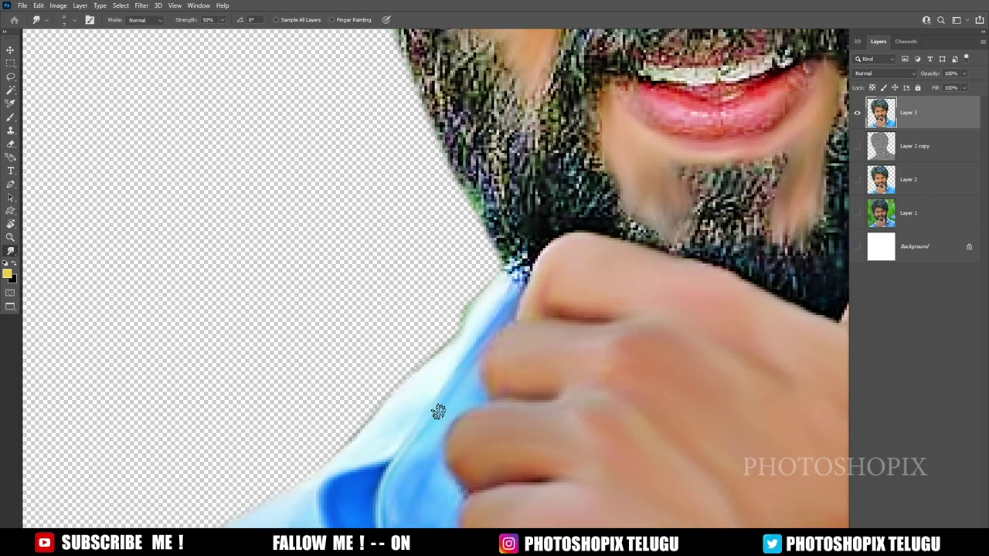
{"action": "scroll", "coordinate": [443, 441], "scroll_direction": "down", "scroll_amount": 1}
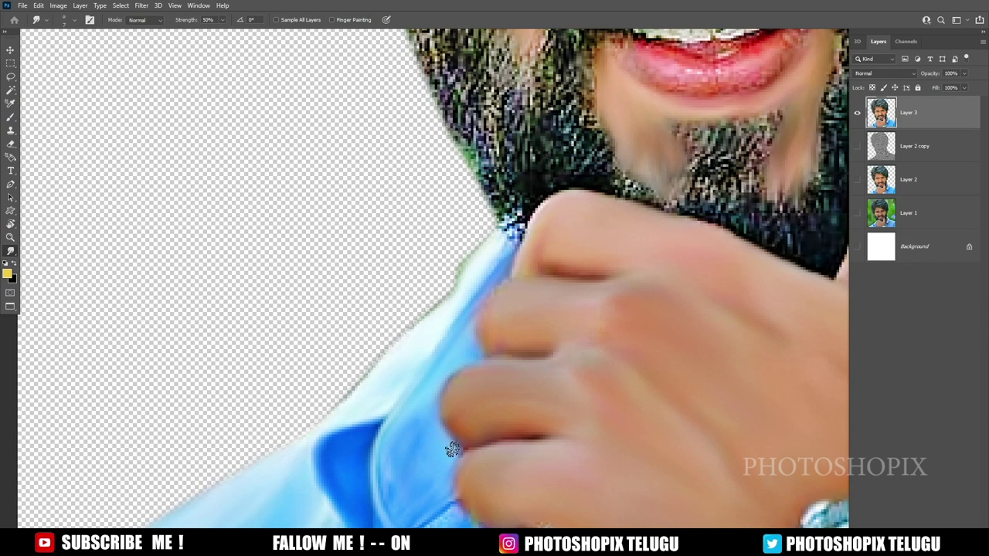
{"action": "scroll", "coordinate": [452, 448], "scroll_direction": "down", "scroll_amount": 1}
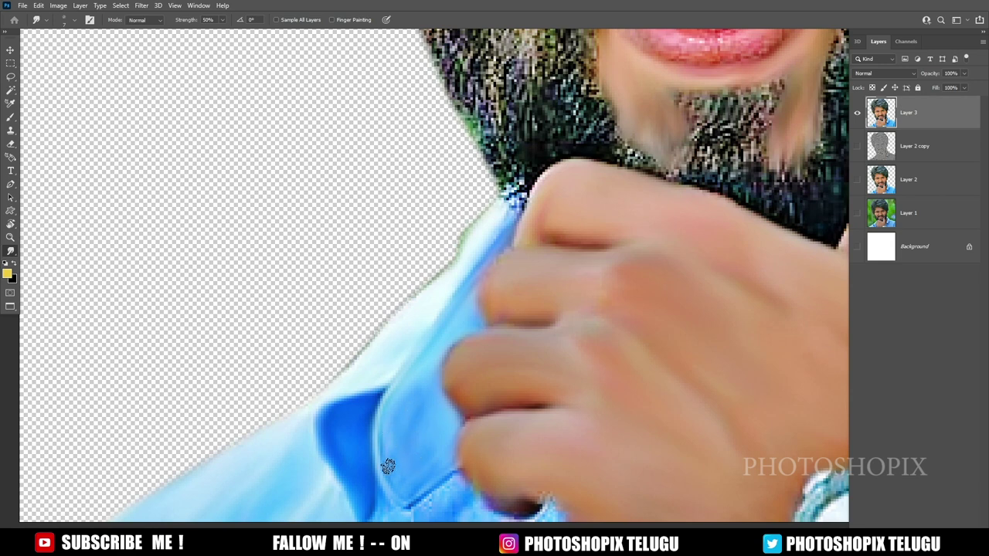
{"action": "scroll", "coordinate": [394, 462], "scroll_direction": "down", "scroll_amount": 1}
{"action": "scroll", "coordinate": [433, 446], "scroll_direction": "right", "scroll_amount": 1}
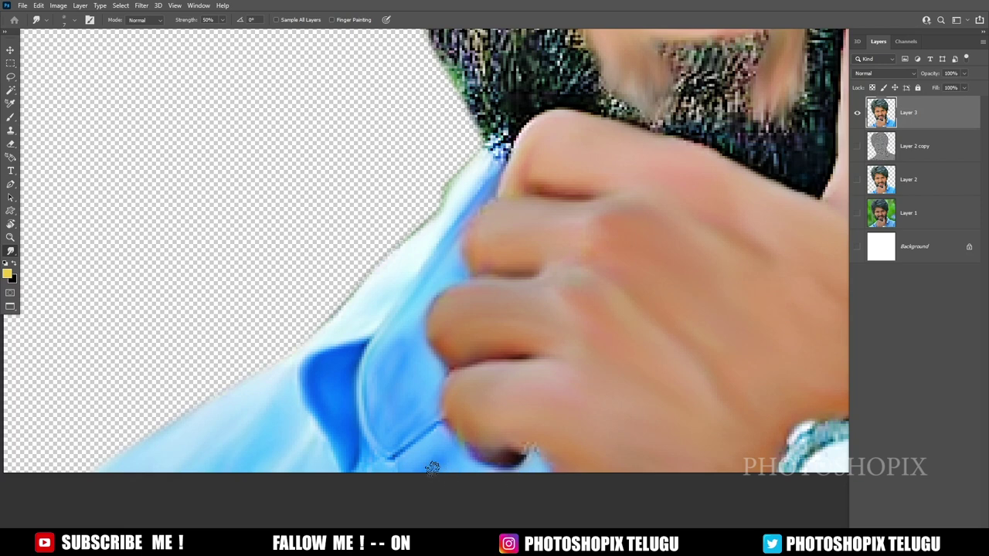
Step: Soften the dark shadow under the lowest fingertip near the wristwatch into the blue shirt
{"action": "scroll", "coordinate": [432, 467], "scroll_direction": "left", "scroll_amount": 3}
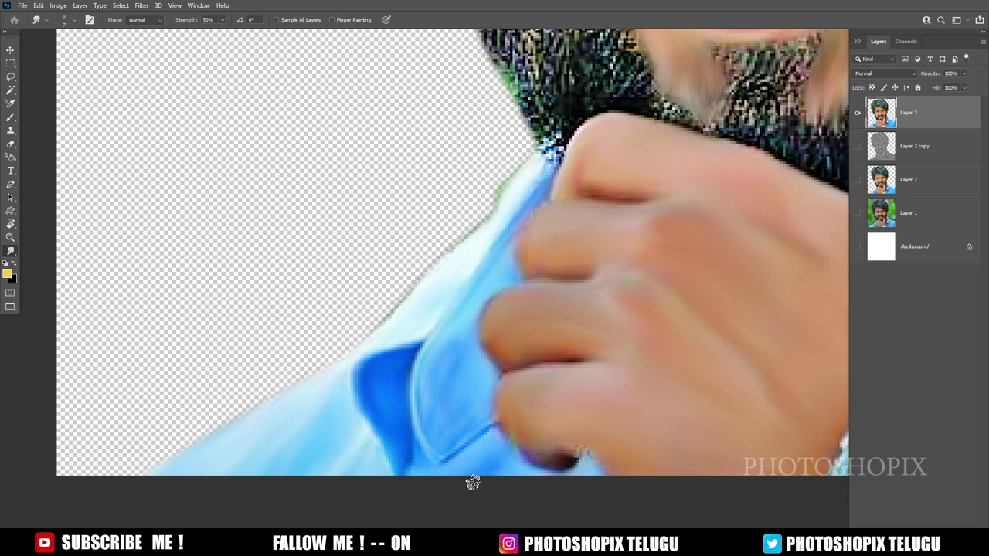
{"action": "left_click_drag", "start_coordinate": [587, 466], "coordinate": [508, 453]}
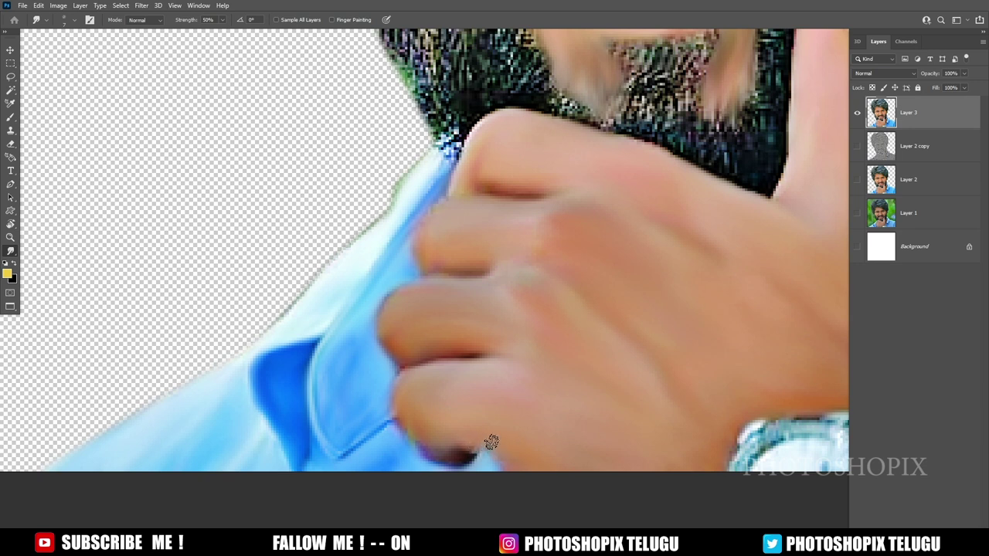
{"action": "left_click_drag", "start_coordinate": [491, 442], "coordinate": [463, 436]}
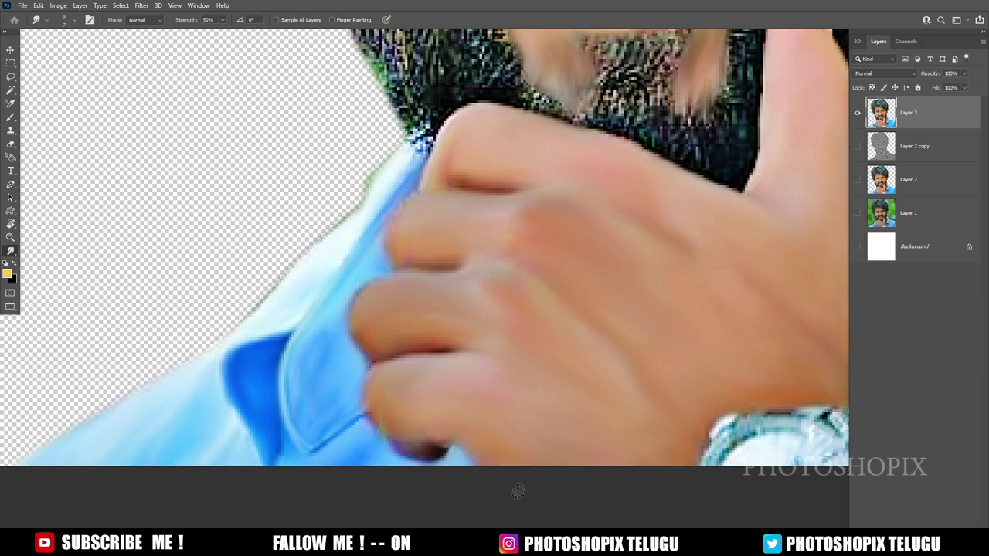
{"action": "scroll", "coordinate": [402, 448], "scroll_direction": "down", "scroll_amount": 1}
{"action": "scroll", "coordinate": [413, 424], "scroll_direction": "down", "scroll_amount": 1}
{"action": "scroll", "coordinate": [443, 384], "scroll_direction": "down", "scroll_amount": 1}
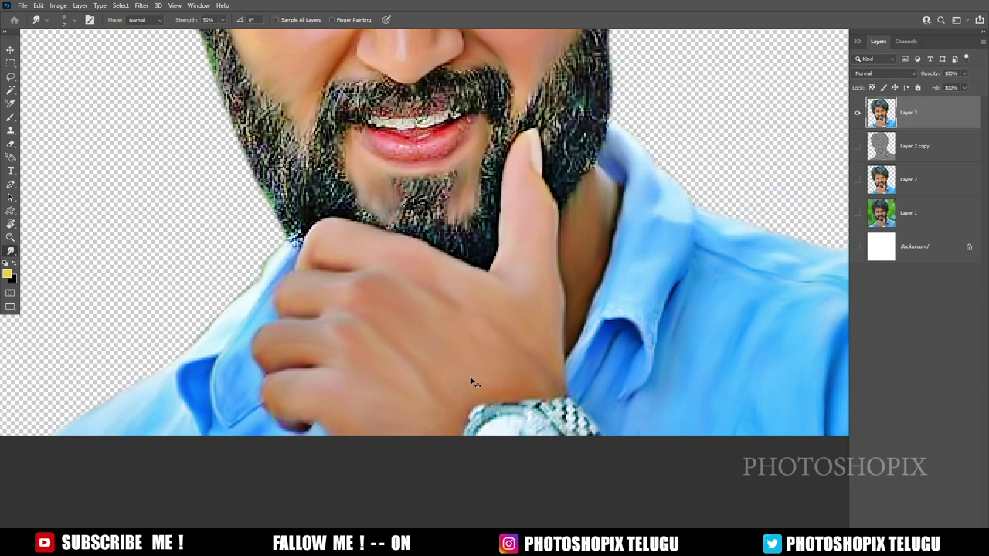
Step: Smudge the collar edge beside the beard, just above the fingertips
{"action": "scroll", "coordinate": [396, 388], "scroll_direction": "down", "scroll_amount": 1}
{"action": "scroll", "coordinate": [383, 345], "scroll_direction": "up", "scroll_amount": 2}
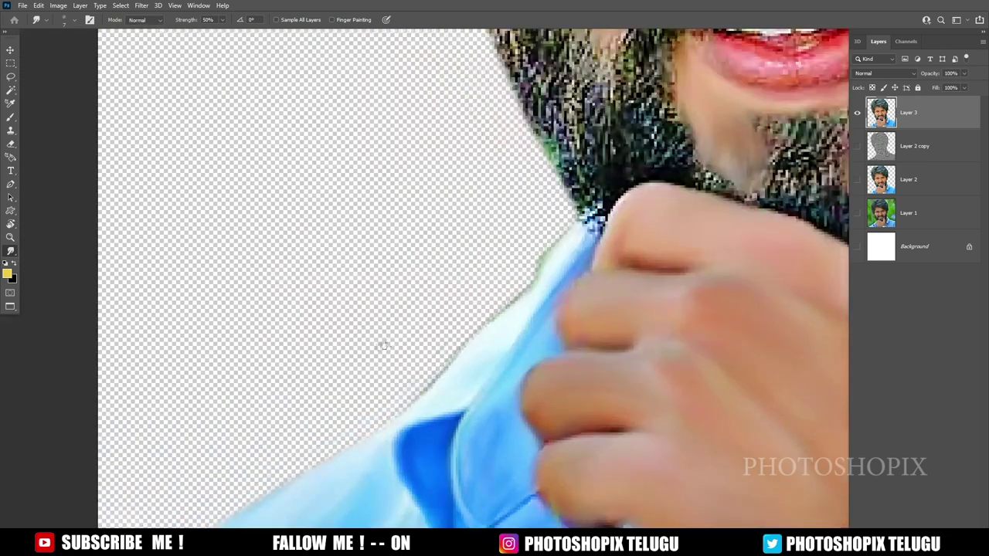
{"action": "scroll", "coordinate": [390, 348], "scroll_direction": "up", "scroll_amount": 1}
{"action": "scroll", "coordinate": [401, 365], "scroll_direction": "up", "scroll_amount": 1}
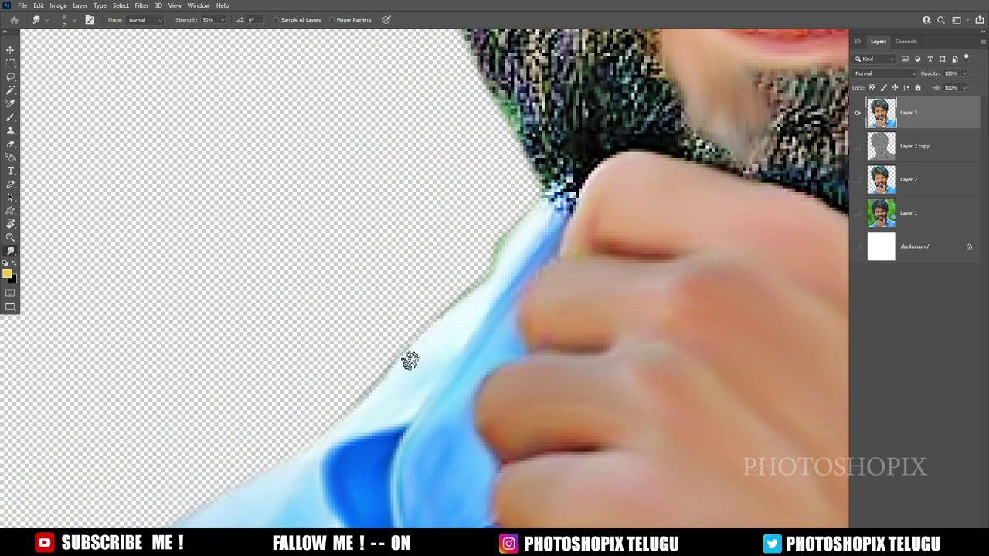
{"action": "scroll", "coordinate": [396, 364], "scroll_direction": "down", "scroll_amount": 1}
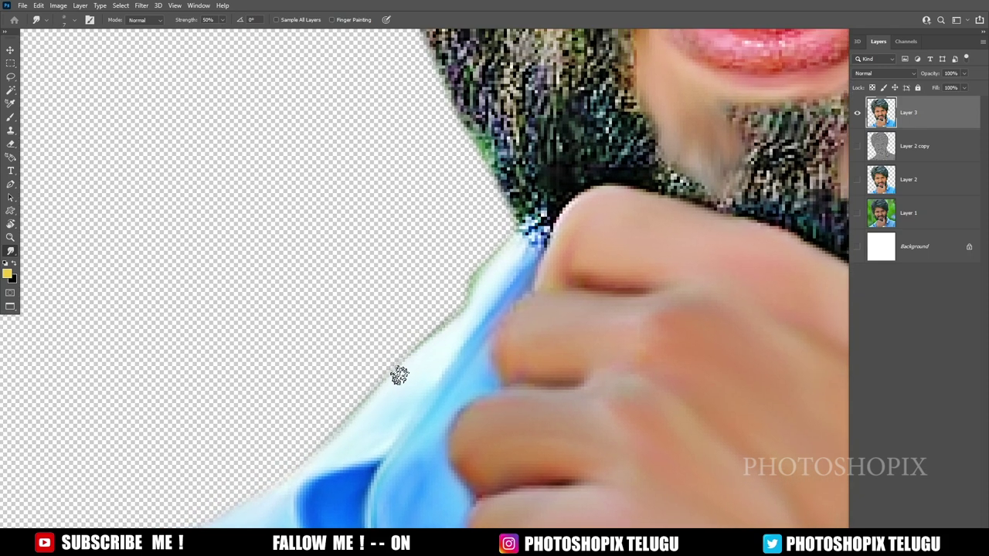
{"action": "scroll", "coordinate": [471, 314], "scroll_direction": "up", "scroll_amount": 1}
{"action": "scroll", "coordinate": [459, 324], "scroll_direction": "up", "scroll_amount": 1}
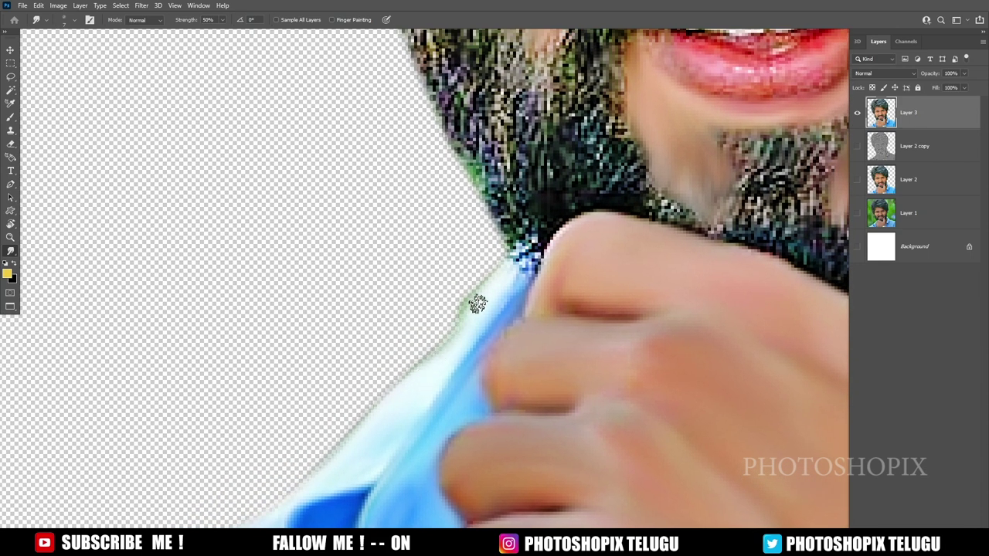
{"action": "scroll", "coordinate": [470, 301], "scroll_direction": "down", "scroll_amount": 1}
{"action": "scroll", "coordinate": [463, 332], "scroll_direction": "up", "scroll_amount": 1}
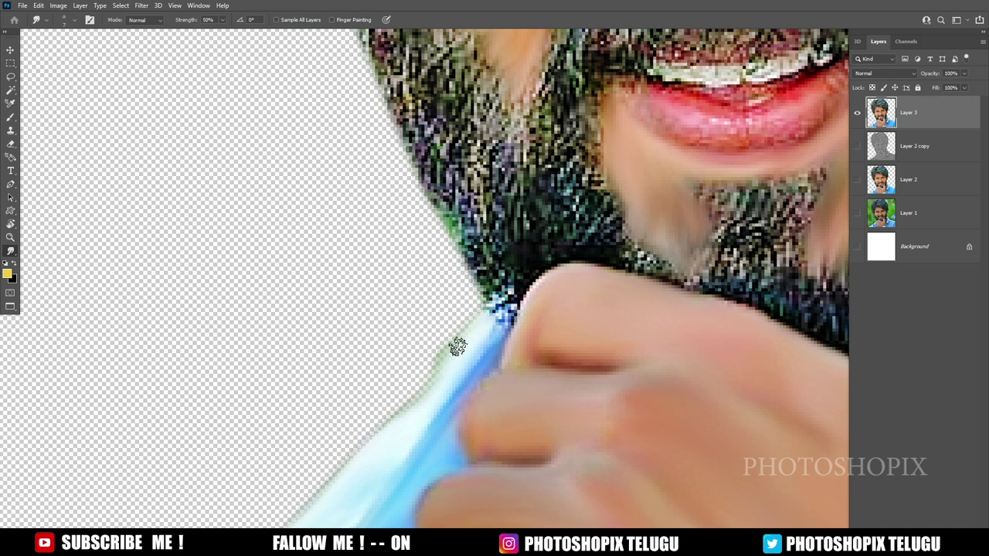
{"action": "left_click_drag", "start_coordinate": [418, 391], "coordinate": [433, 372]}
Step: Soften the beard edge and chin tuft with close-up smudge strokes
{"action": "scroll", "coordinate": [437, 369], "scroll_direction": "up", "scroll_amount": 1}
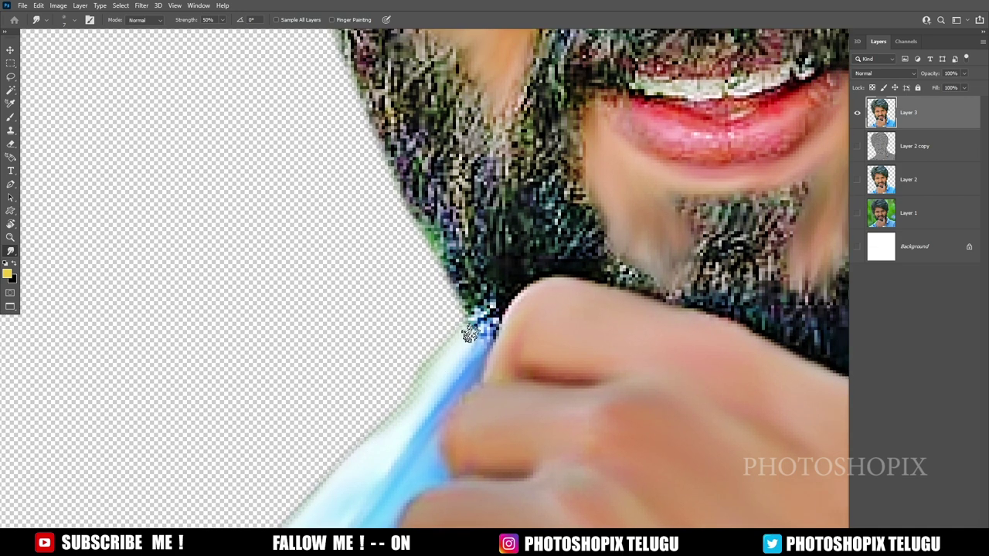
{"action": "left_click_drag", "start_coordinate": [469, 333], "coordinate": [451, 381]}
{"action": "scroll", "coordinate": [507, 380], "scroll_direction": "down", "scroll_amount": 2}
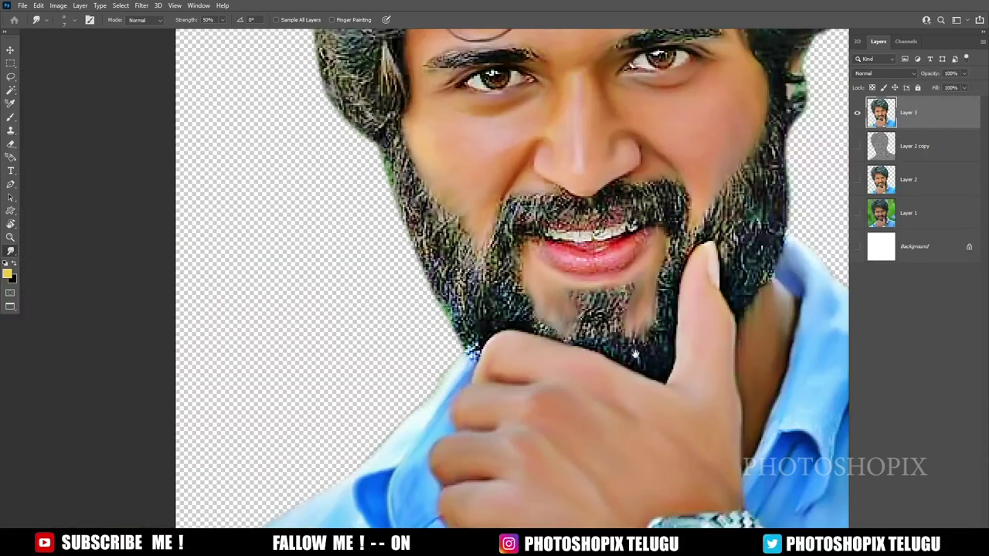
{"action": "scroll", "coordinate": [634, 355], "scroll_direction": "down", "scroll_amount": 1}
{"action": "scroll", "coordinate": [463, 348], "scroll_direction": "up", "scroll_amount": 1}
{"action": "scroll", "coordinate": [467, 317], "scroll_direction": "up", "scroll_amount": 1}
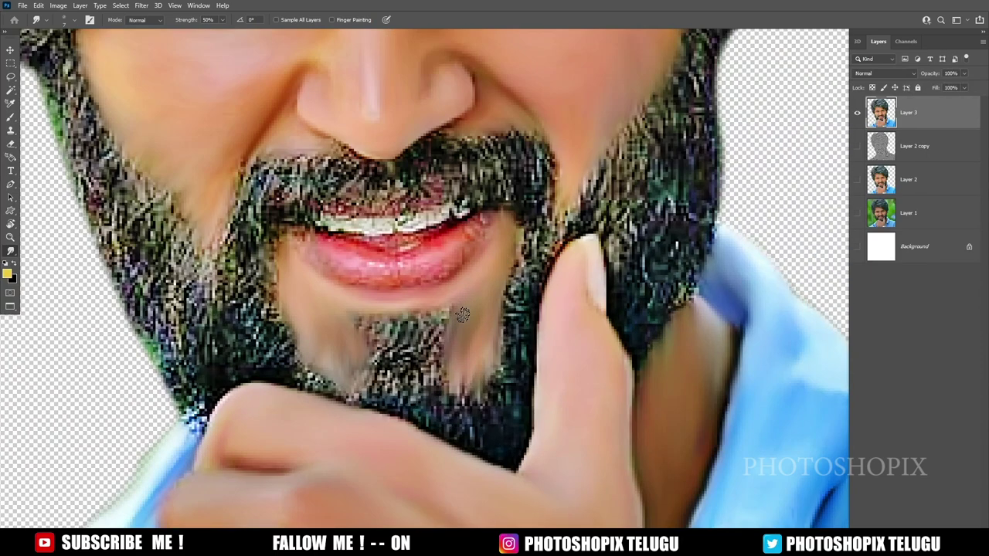
{"action": "scroll", "coordinate": [321, 316], "scroll_direction": "down", "scroll_amount": 1}
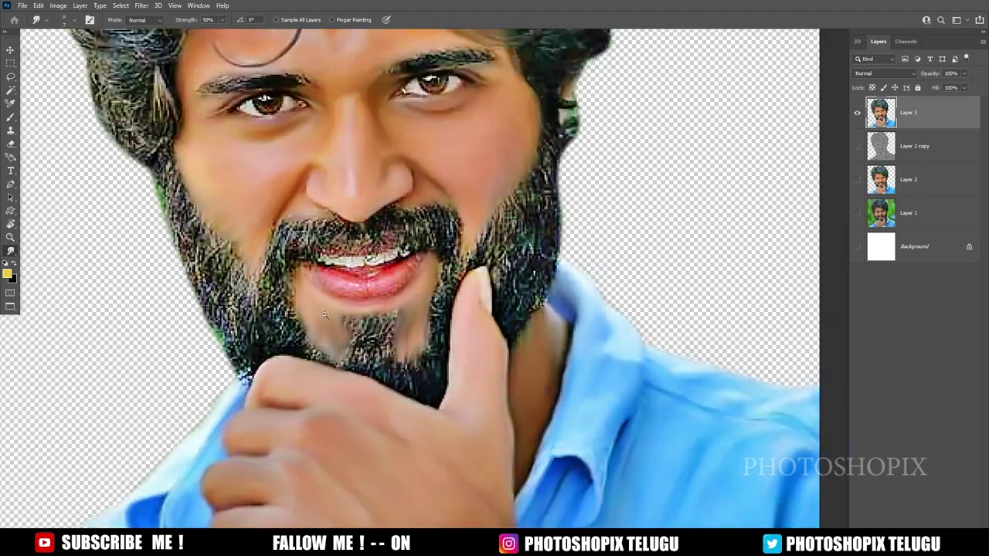
{"action": "scroll", "coordinate": [327, 189], "scroll_direction": "down", "scroll_amount": 1}
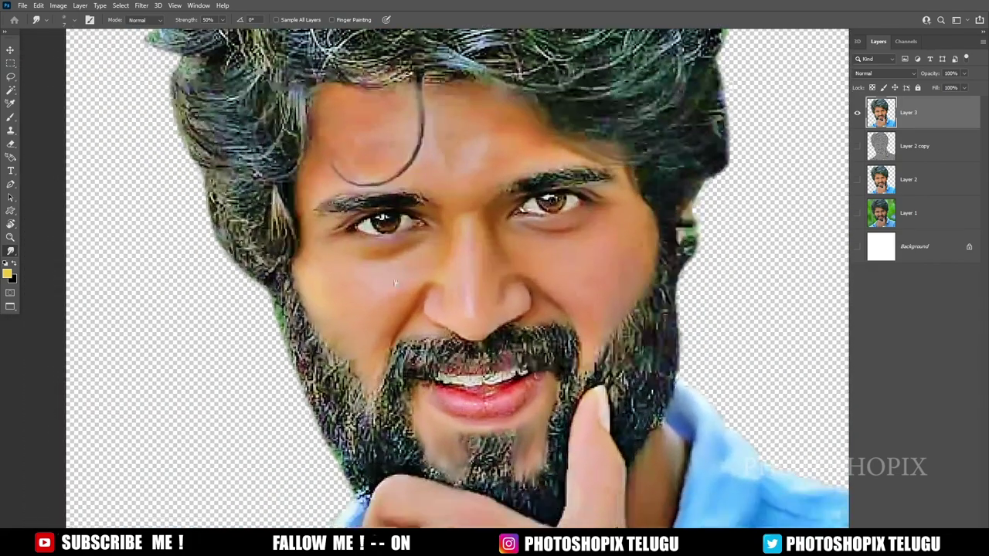
{"action": "scroll", "coordinate": [384, 195], "scroll_direction": "down", "scroll_amount": 1}
{"action": "scroll", "coordinate": [383, 195], "scroll_direction": "up", "scroll_amount": 2}
{"action": "scroll", "coordinate": [402, 212], "scroll_direction": "up", "scroll_amount": 1}
{"action": "scroll", "coordinate": [397, 278], "scroll_direction": "up", "scroll_amount": 1}
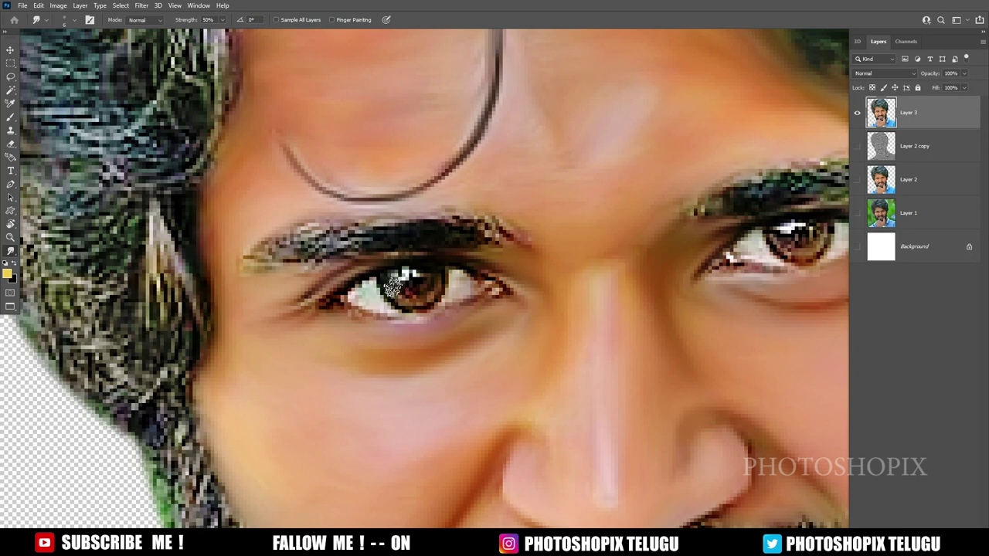
Step: Smudge the left eye's iris, lids and eye white with small strokes
{"action": "mouse_move", "coordinate": [387, 285]}
{"action": "left_mouse_down"}
{"action": "mouse_move", "coordinate": [436, 291]}
{"action": "mouse_move", "coordinate": [415, 283]}
{"action": "mouse_move", "coordinate": [424, 268]}
{"action": "left_mouse_up"}
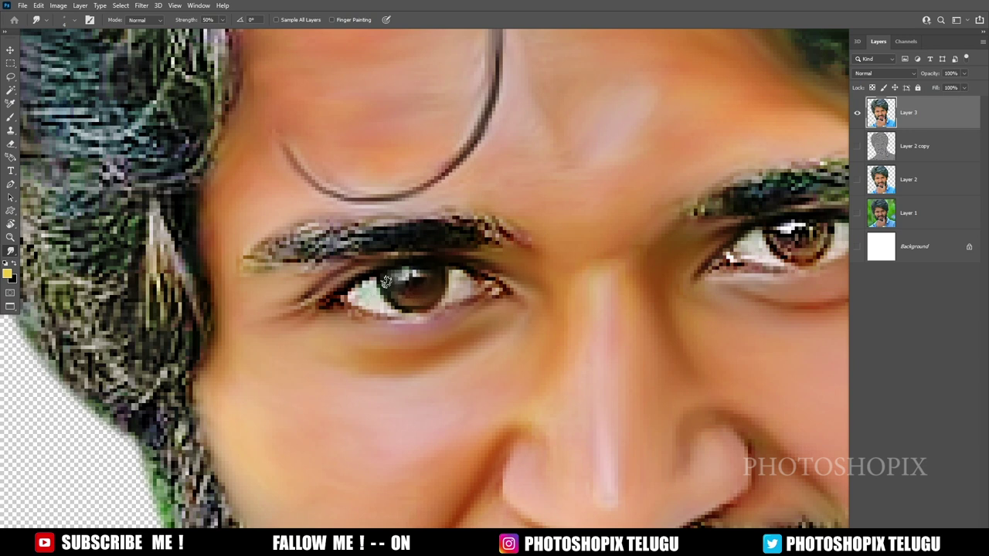
{"action": "scroll", "coordinate": [378, 285], "scroll_direction": "up", "scroll_amount": 1}
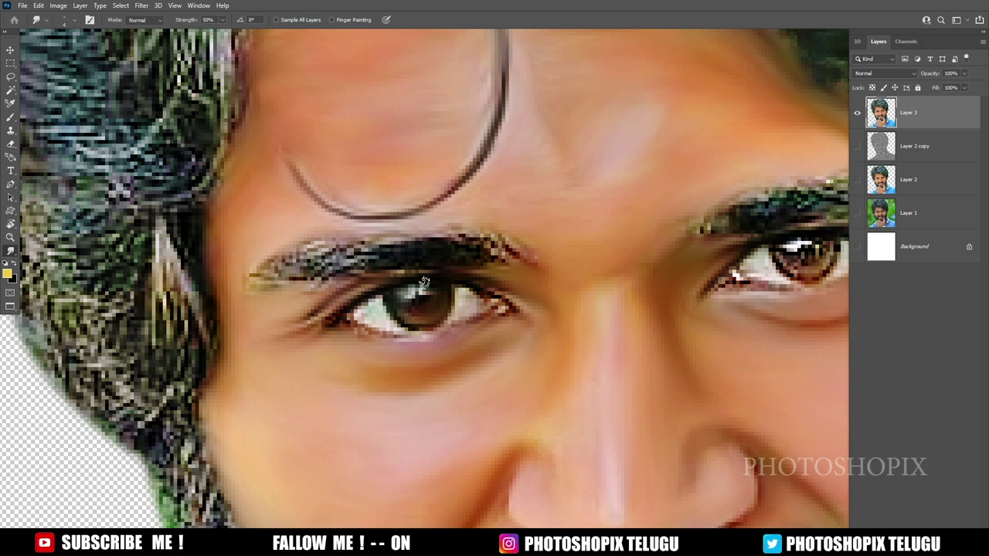
{"action": "scroll", "coordinate": [486, 311], "scroll_direction": "right", "scroll_amount": 1}
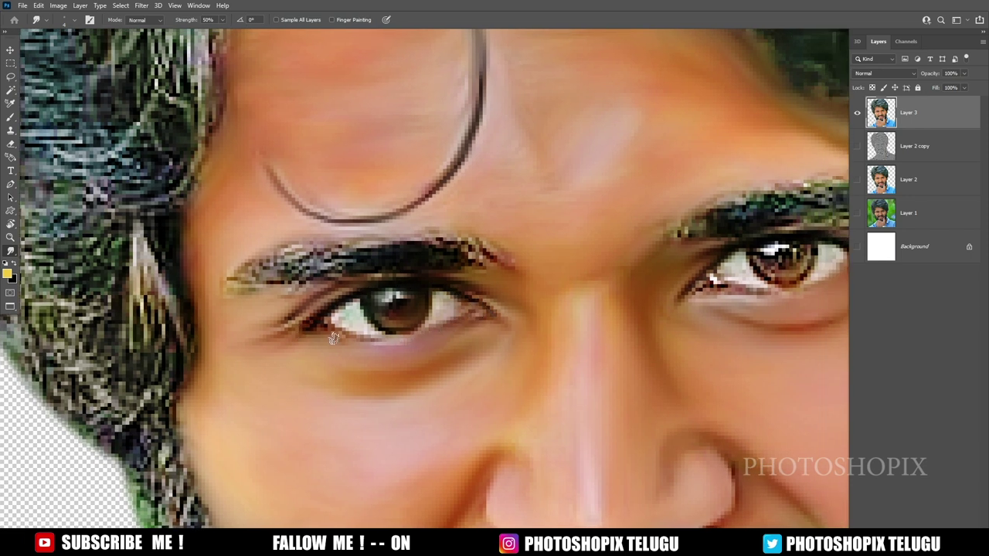
{"action": "scroll", "coordinate": [324, 326], "scroll_direction": "up", "scroll_amount": 1}
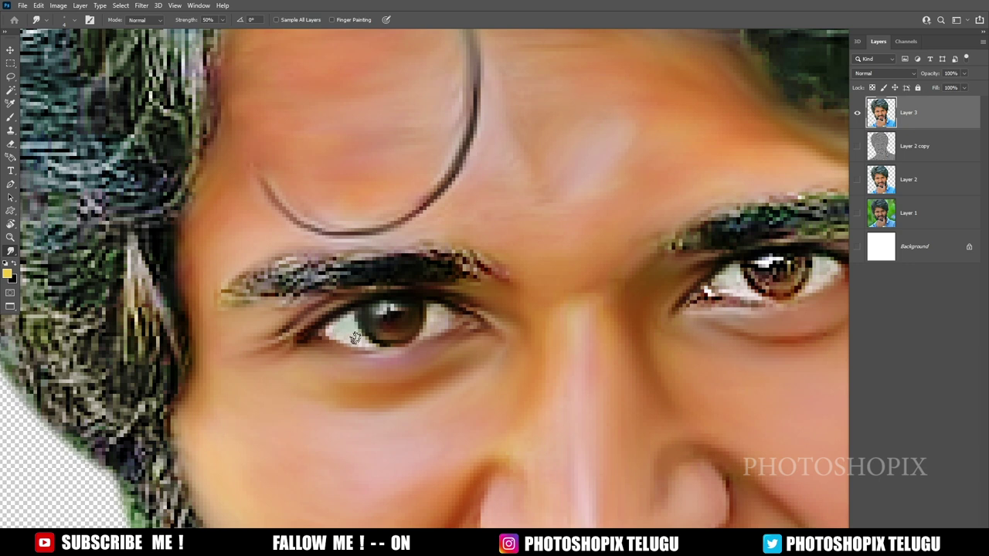
{"action": "scroll", "coordinate": [344, 337], "scroll_direction": "up", "scroll_amount": 1}
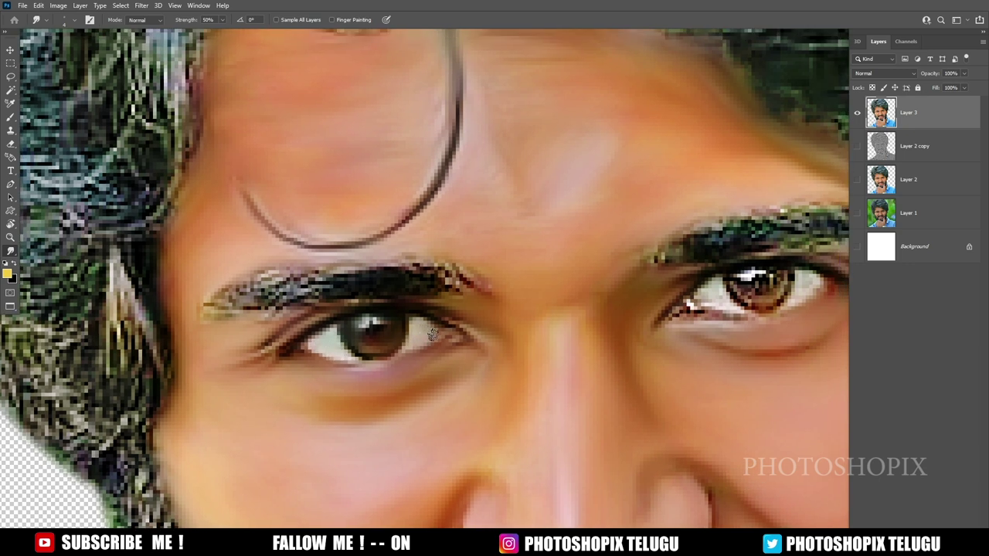
{"action": "scroll", "coordinate": [550, 315], "scroll_direction": "right", "scroll_amount": 5}
{"action": "scroll", "coordinate": [526, 329], "scroll_direction": "up", "scroll_amount": 1}
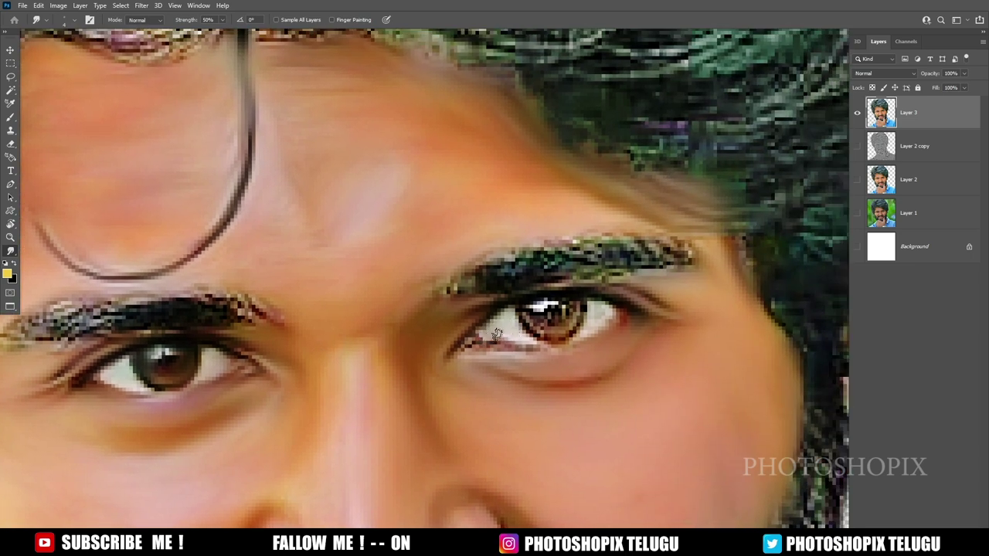
Step: Blend the skin, lashes, iris and lids of the right eye with 50% smudge strokes
{"action": "scroll", "coordinate": [499, 335], "scroll_direction": "up", "scroll_amount": 1}
{"action": "scroll", "coordinate": [558, 348], "scroll_direction": "right", "scroll_amount": 1}
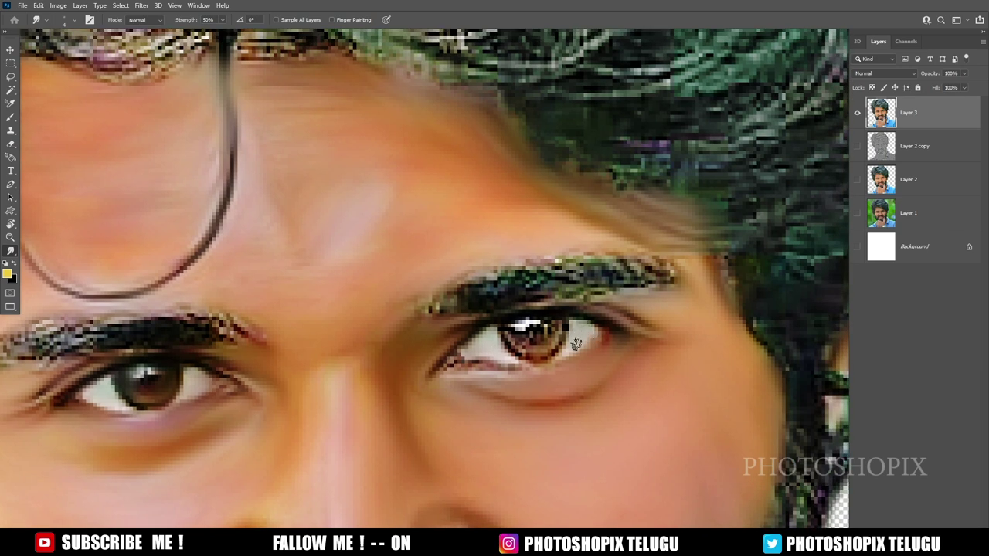
{"action": "scroll", "coordinate": [592, 338], "scroll_direction": "up", "scroll_amount": 1}
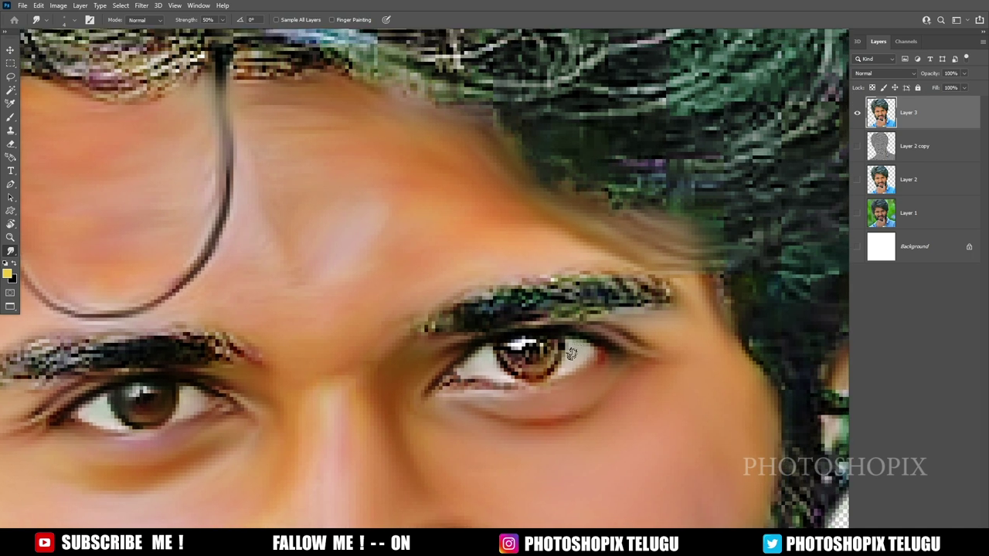
{"action": "scroll", "coordinate": [576, 353], "scroll_direction": "up", "scroll_amount": 1}
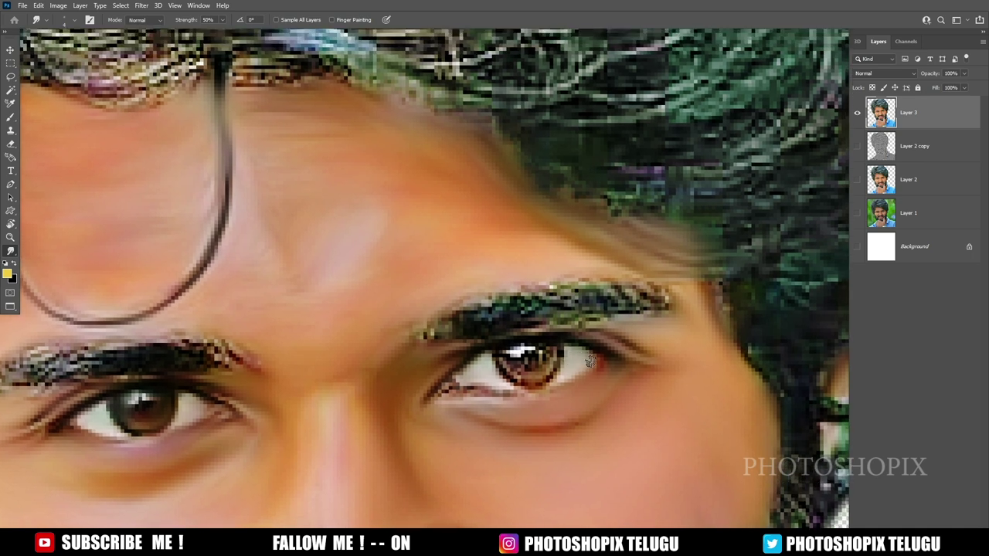
{"action": "scroll", "coordinate": [590, 361], "scroll_direction": "up", "scroll_amount": 1}
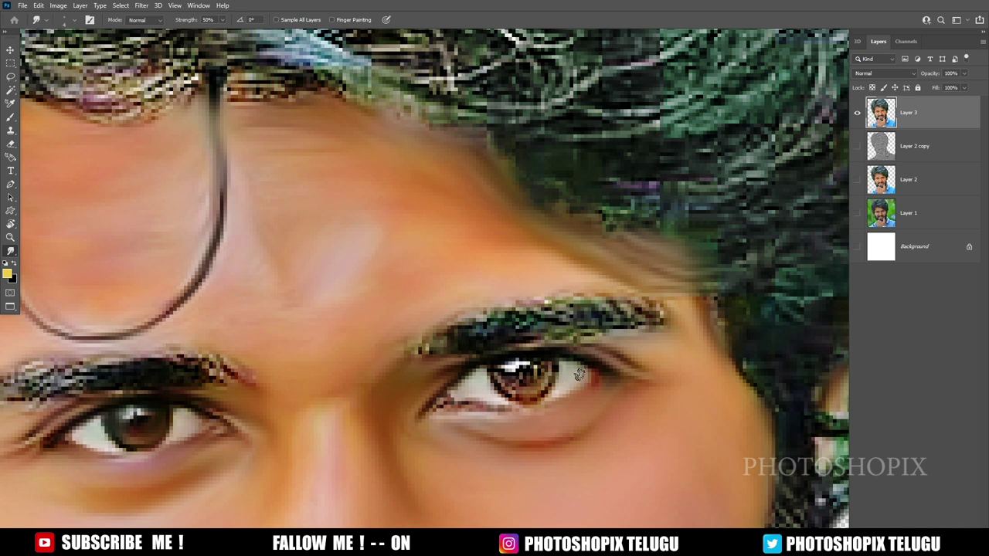
{"action": "scroll", "coordinate": [585, 374], "scroll_direction": "left", "scroll_amount": 2}
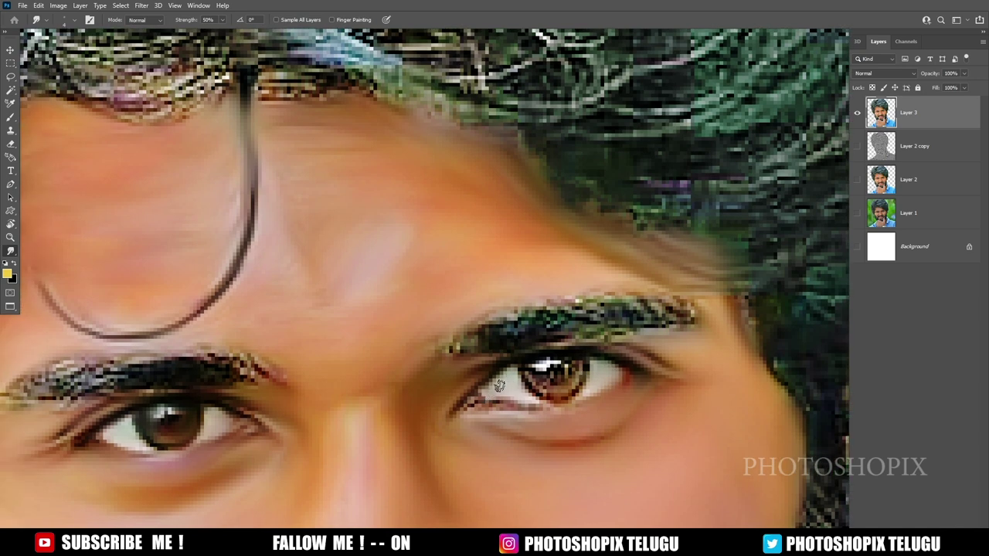
{"action": "scroll", "coordinate": [603, 391], "scroll_direction": "right", "scroll_amount": 4}
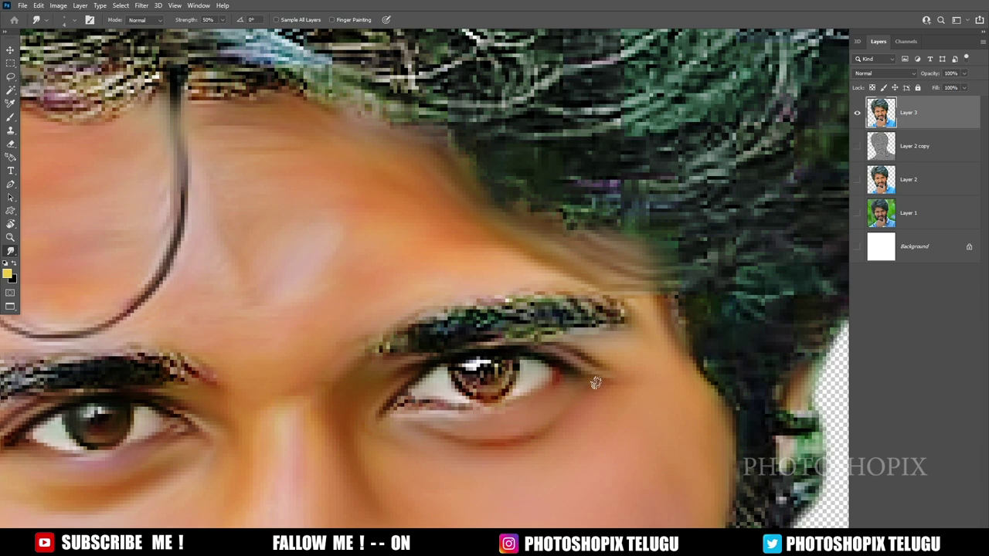
{"action": "scroll", "coordinate": [604, 386], "scroll_direction": "up", "scroll_amount": 1}
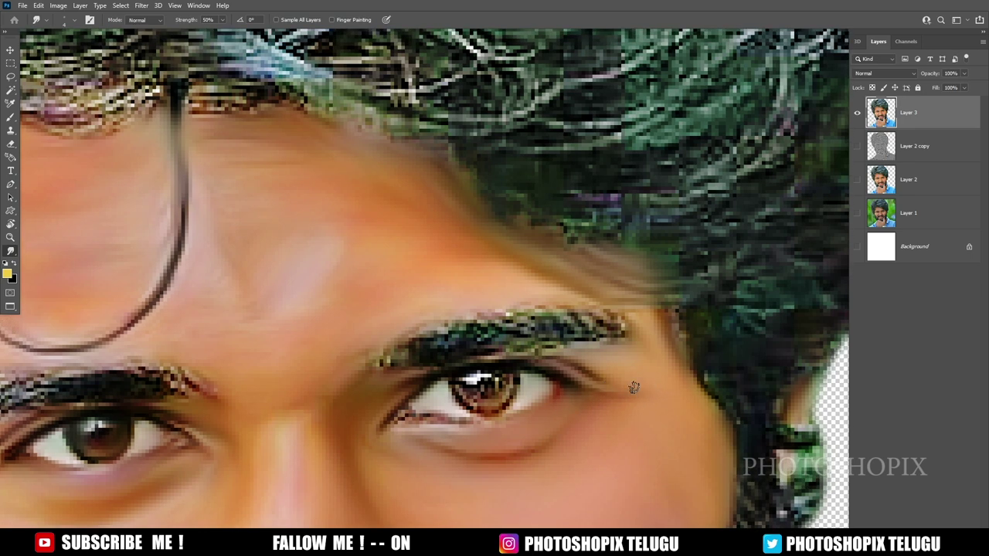
{"action": "scroll", "coordinate": [643, 385], "scroll_direction": "up", "scroll_amount": 1}
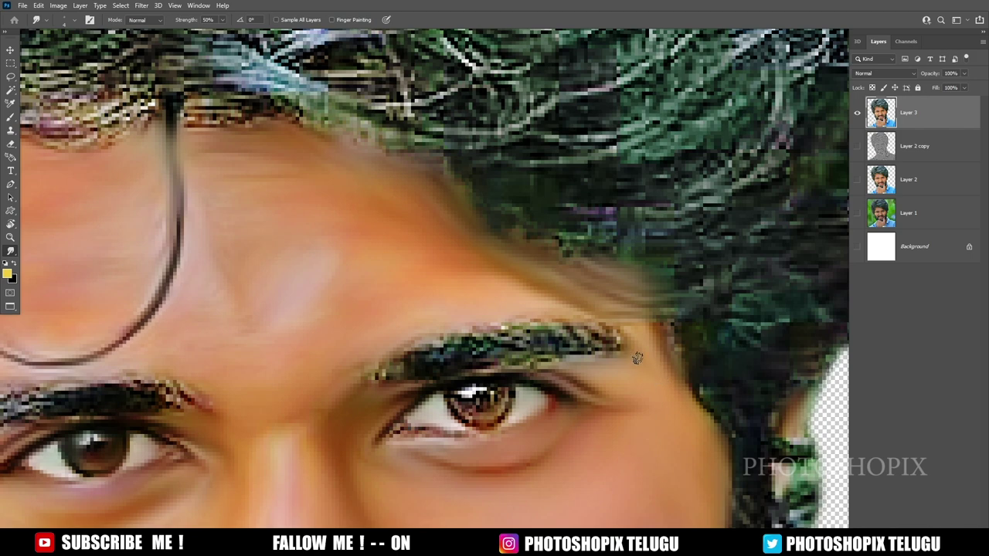
{"action": "left_click_drag", "start_coordinate": [539, 360], "coordinate": [567, 378]}
{"action": "left_click_drag", "start_coordinate": [386, 400], "coordinate": [468, 315]}
{"action": "scroll", "coordinate": [469, 309], "scroll_direction": "down", "scroll_amount": 3, "text": "alt"}
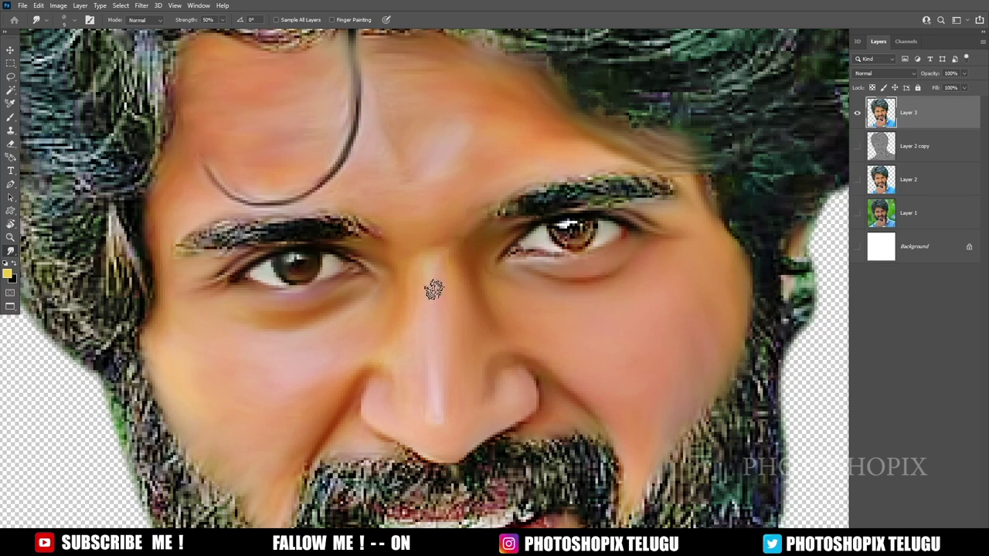
Step: Smudge the forehead and brow area smooth on Layer 3
{"action": "scroll", "coordinate": [459, 368], "scroll_direction": "up", "scroll_amount": 2}
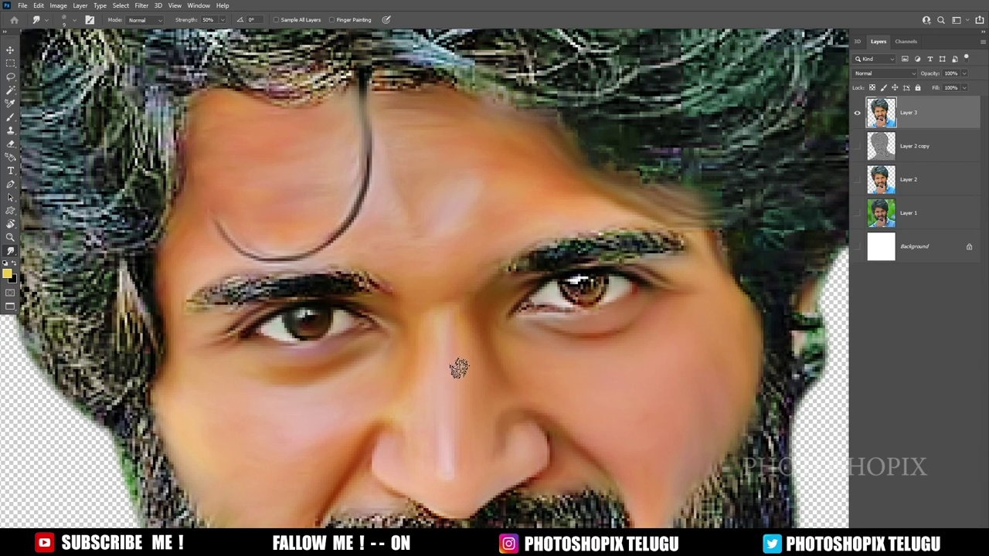
{"action": "scroll", "coordinate": [459, 369], "scroll_direction": "up", "scroll_amount": 1}
{"action": "scroll", "coordinate": [456, 374], "scroll_direction": "up", "scroll_amount": 2}
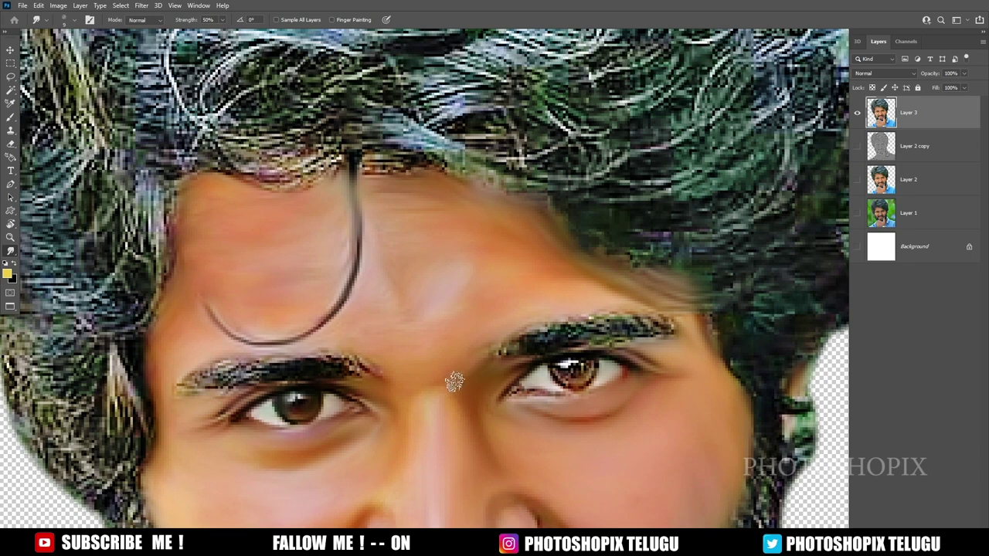
{"action": "scroll", "coordinate": [457, 372], "scroll_direction": "up", "scroll_amount": 1}
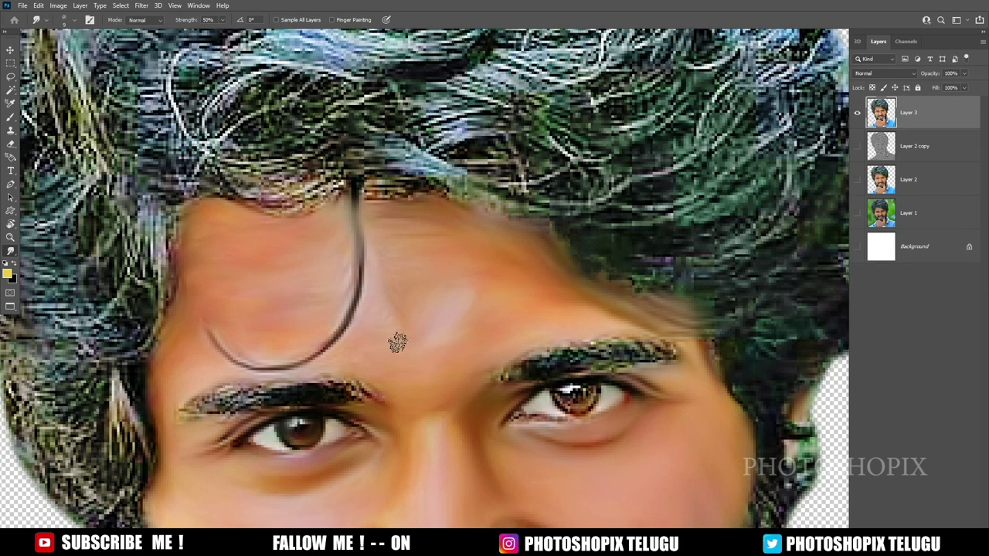
{"action": "scroll", "coordinate": [417, 358], "scroll_direction": "right", "scroll_amount": 2}
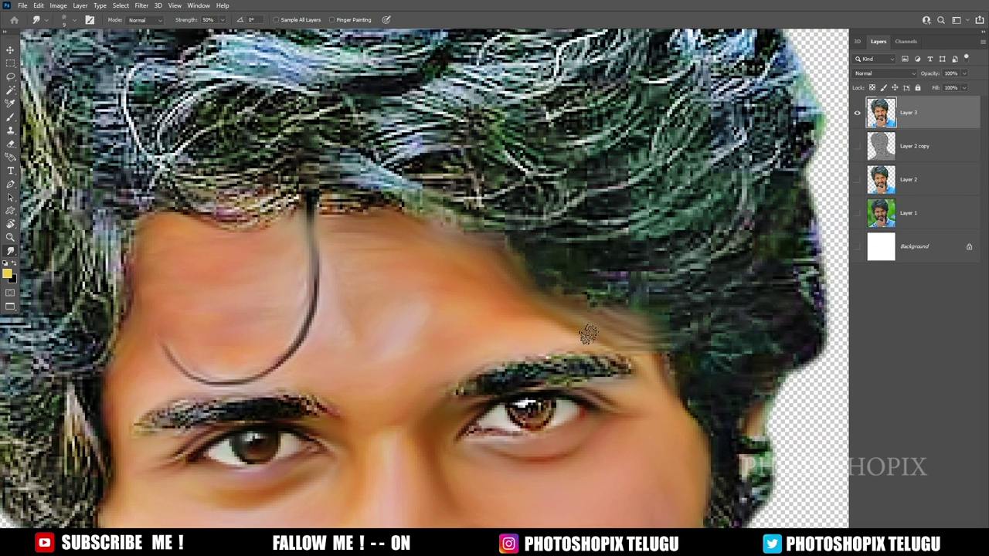
{"action": "scroll", "coordinate": [618, 347], "scroll_direction": "right", "scroll_amount": 2}
{"action": "scroll", "coordinate": [618, 347], "scroll_direction": "up", "scroll_amount": 1}
{"action": "scroll", "coordinate": [602, 363], "scroll_direction": "right", "scroll_amount": 2}
{"action": "scroll", "coordinate": [603, 363], "scroll_direction": "down", "scroll_amount": 2}
{"action": "scroll", "coordinate": [575, 348], "scroll_direction": "down", "scroll_amount": 1}
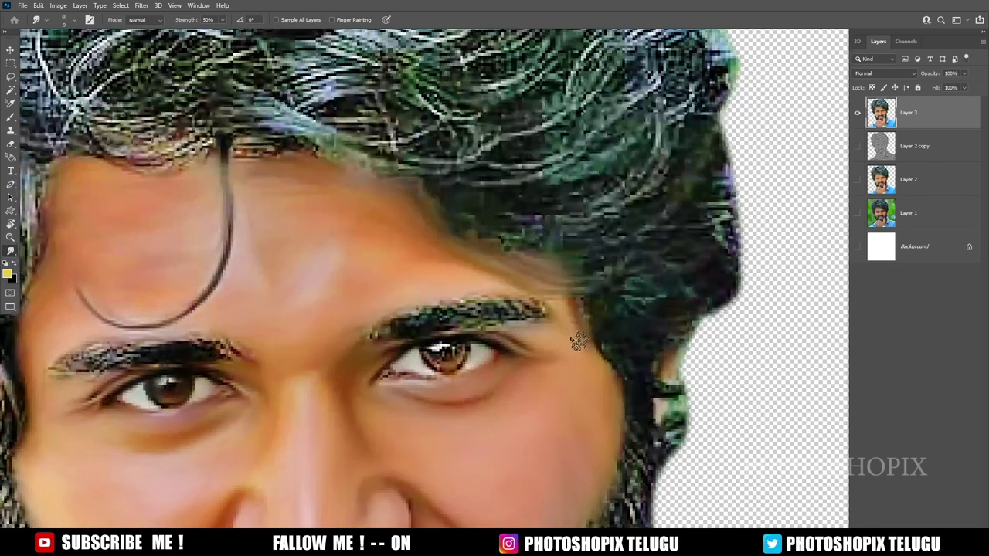
{"action": "scroll", "coordinate": [578, 342], "scroll_direction": "down", "scroll_amount": 1}
{"action": "scroll", "coordinate": [567, 424], "scroll_direction": "down", "scroll_amount": 2}
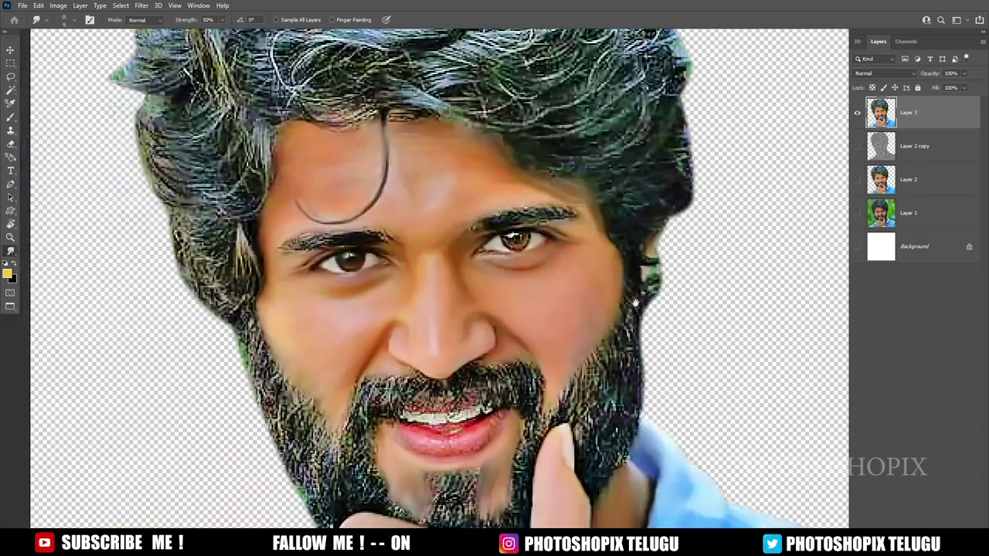
{"action": "scroll", "coordinate": [641, 258], "scroll_direction": "up", "scroll_amount": 1}
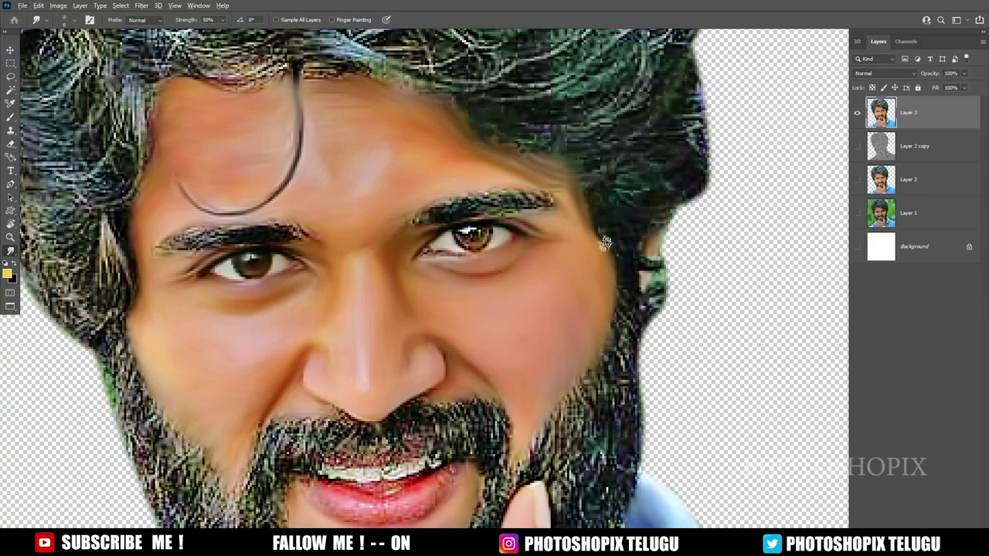
{"action": "scroll", "coordinate": [587, 247], "scroll_direction": "down", "scroll_amount": 1}
{"action": "scroll", "coordinate": [541, 255], "scroll_direction": "down", "scroll_amount": 1}
Step: Add a new empty Layer 4 above Layer 3 using Ctrl+Shift+Alt+N
{"action": "key", "text": "v"}
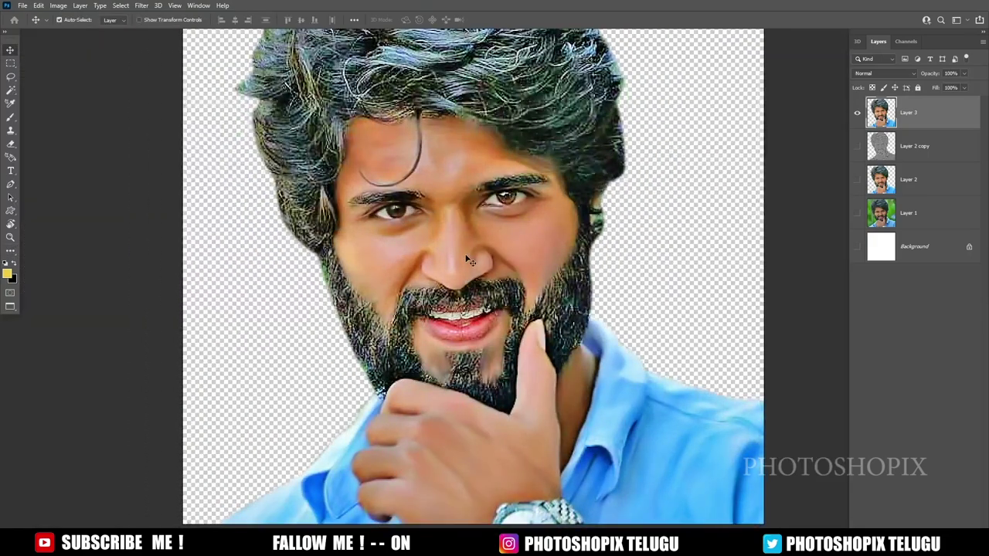
{"action": "scroll", "coordinate": [465, 202], "scroll_direction": "up", "scroll_amount": 1}
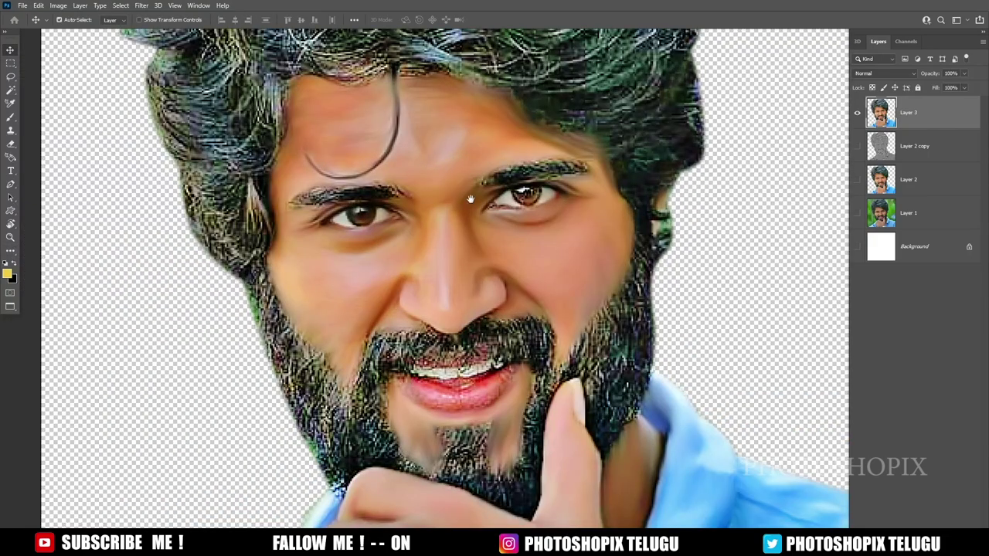
{"action": "left_click_drag", "start_coordinate": [470, 199], "coordinate": [475, 246]}
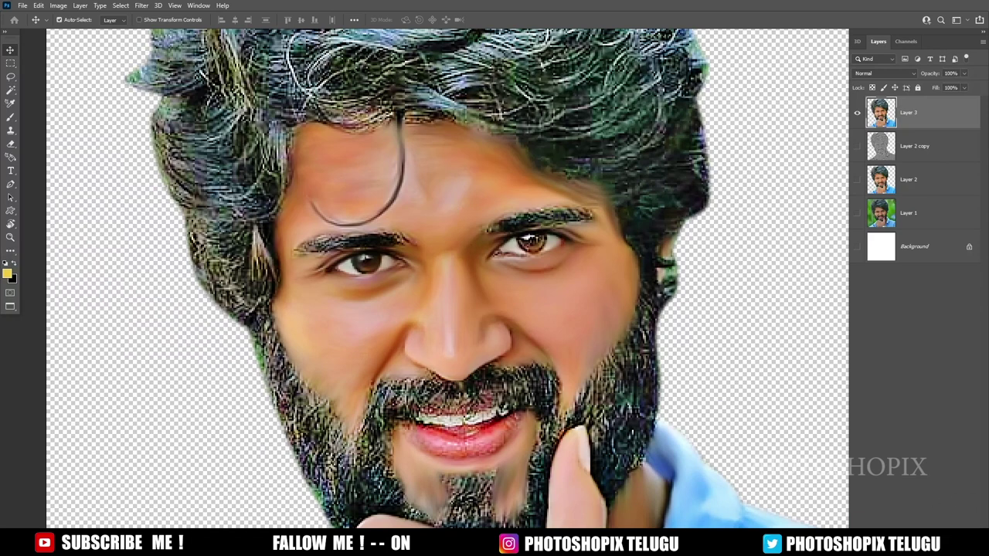
{"action": "key", "text": "ctrl+shift+alt+n"}
{"action": "left_click_drag", "start_coordinate": [479, 267], "coordinate": [486, 305]}
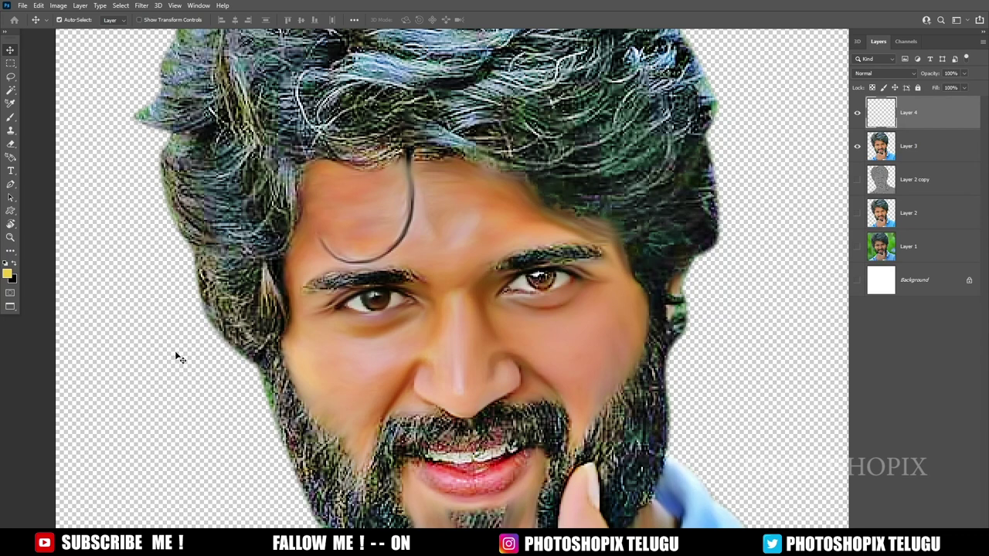
Step: Set the foreground colour to pale cream #fffae8
{"action": "left_click", "coordinate": [8, 274]}
{"action": "left_click", "coordinate": [369, 127]}
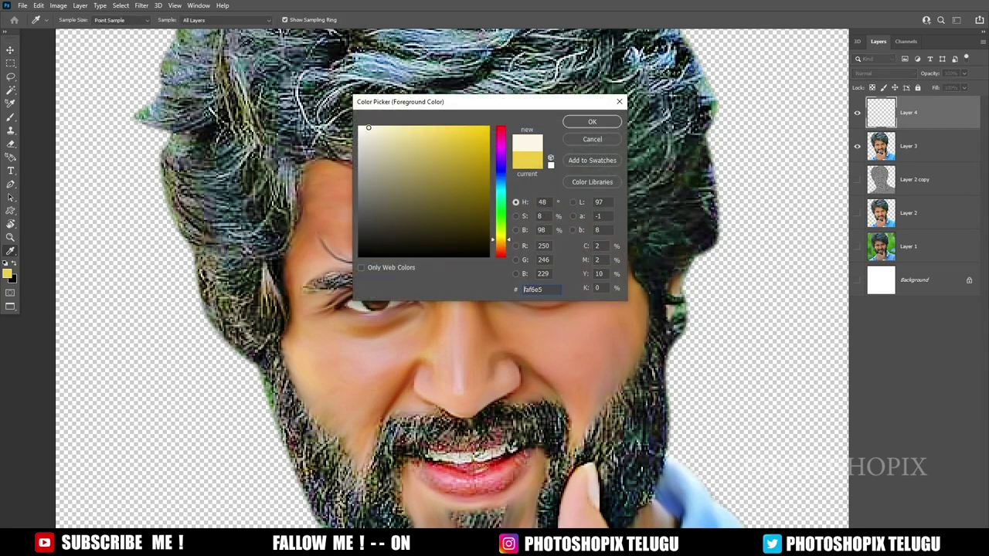
{"action": "left_click_drag", "start_coordinate": [368, 127], "coordinate": [373, 126]}
{"action": "left_click", "coordinate": [369, 125]}
{"action": "left_click", "coordinate": [591, 121]}
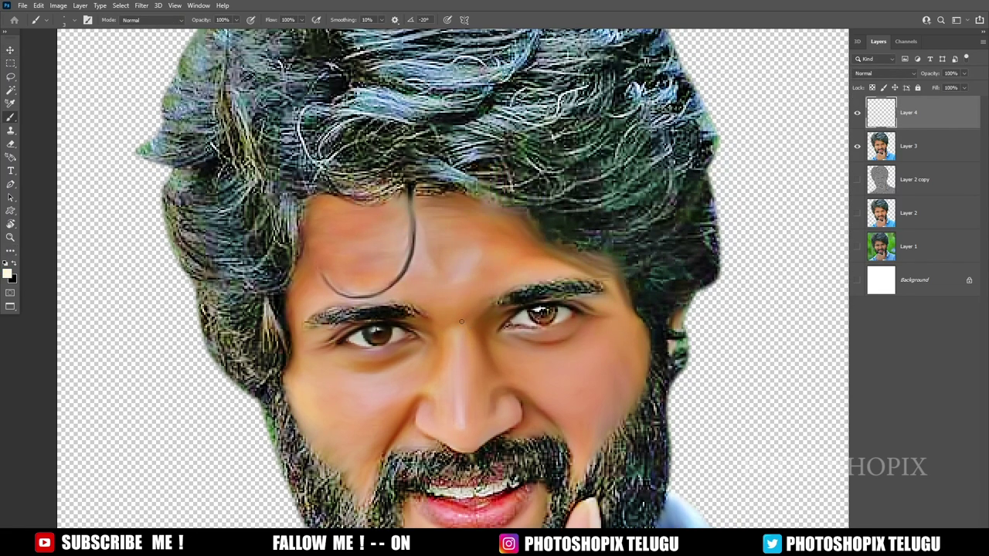
{"action": "scroll", "coordinate": [408, 354], "scroll_direction": "up", "scroll_amount": 2}
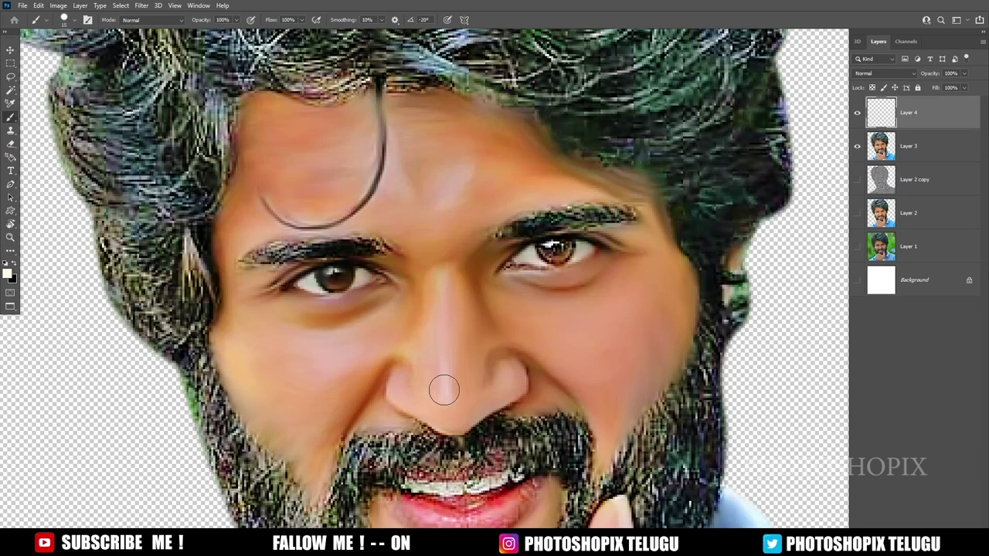
Step: Paint soft highlights on the nose and forehead with a 10 px brush at 25% opacity
{"action": "left_click", "coordinate": [237, 21]}
{"action": "scroll", "coordinate": [232, 80], "scroll_direction": "down", "scroll_amount": 1}
{"action": "left_click_drag", "start_coordinate": [441, 386], "coordinate": [442, 338]}
{"action": "right_click", "coordinate": [499, 317]}
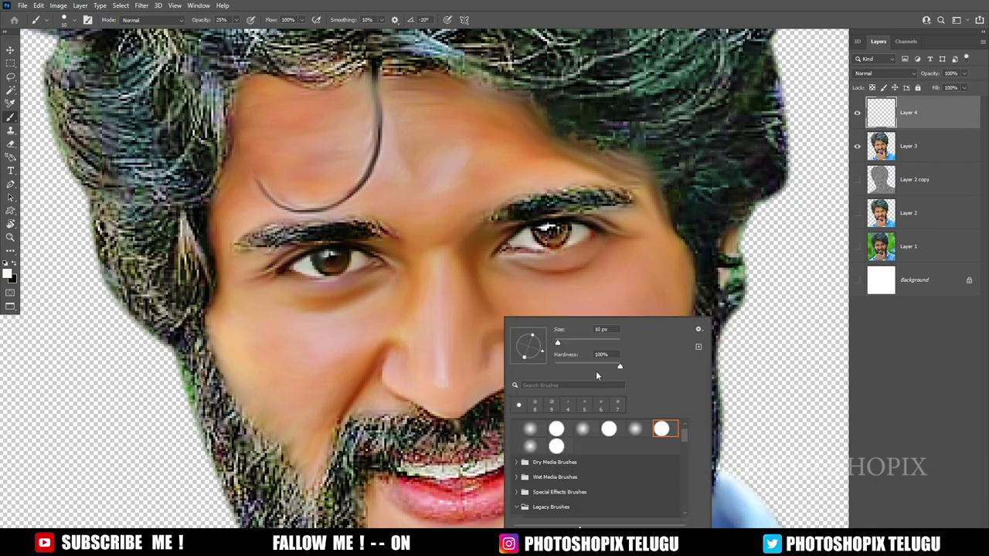
{"action": "key", "text": "Return"}
{"action": "scroll", "coordinate": [454, 385], "scroll_direction": "up", "scroll_amount": 1}
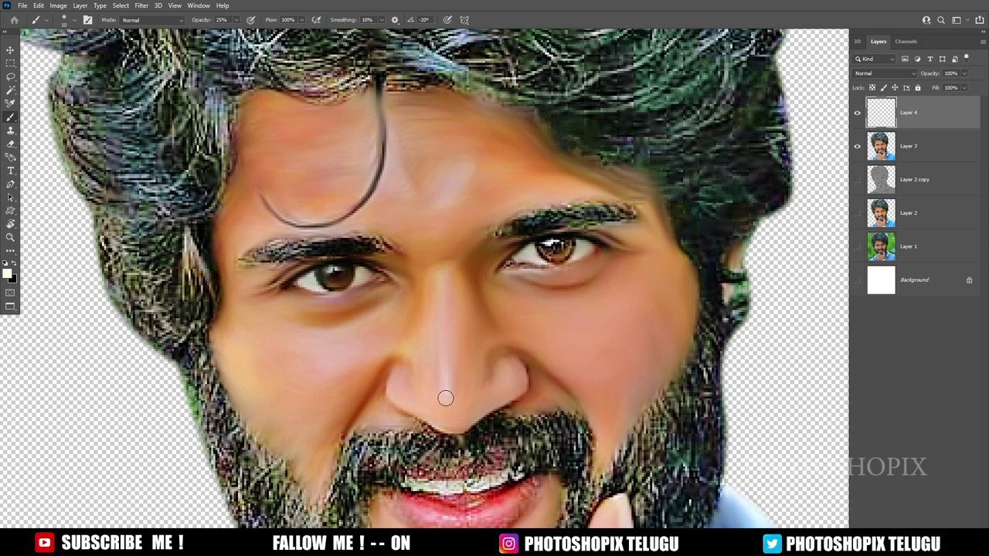
{"action": "scroll", "coordinate": [444, 324], "scroll_direction": "up", "scroll_amount": 4}
{"action": "scroll", "coordinate": [451, 334], "scroll_direction": "up", "scroll_amount": 2}
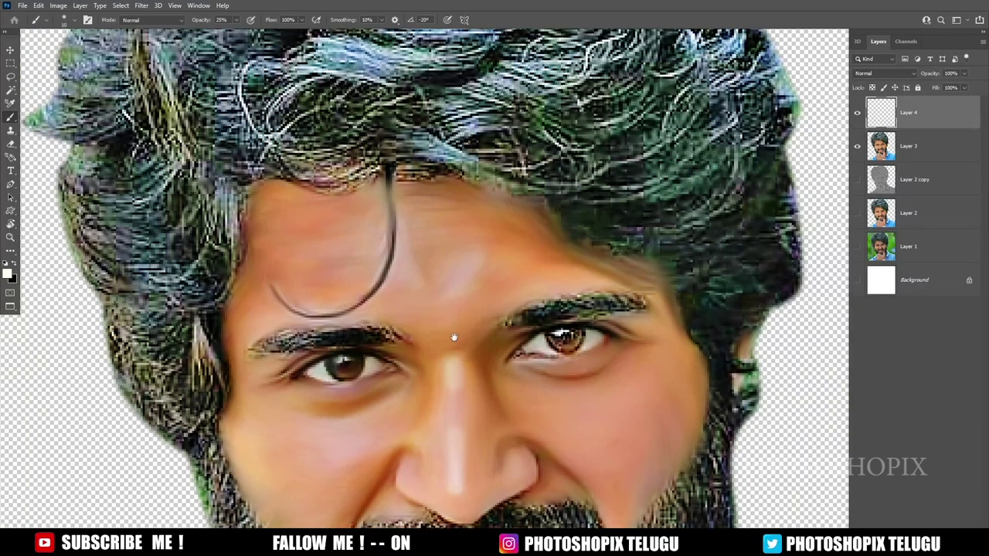
{"action": "scroll", "coordinate": [453, 335], "scroll_direction": "up", "scroll_amount": 1}
Step: Paint a whitish highlight on the forehead and brighten the left cheek beside the nose
{"action": "mouse_move", "coordinate": [435, 294]}
{"action": "left_mouse_down"}
{"action": "mouse_move", "coordinate": [471, 261]}
{"action": "mouse_move", "coordinate": [467, 297]}
{"action": "mouse_move", "coordinate": [441, 313]}
{"action": "mouse_move", "coordinate": [453, 269]}
{"action": "mouse_move", "coordinate": [444, 305]}
{"action": "mouse_move", "coordinate": [471, 281]}
{"action": "mouse_move", "coordinate": [450, 278]}
{"action": "mouse_move", "coordinate": [491, 280]}
{"action": "mouse_move", "coordinate": [470, 267]}
{"action": "mouse_move", "coordinate": [454, 298]}
{"action": "left_mouse_up"}
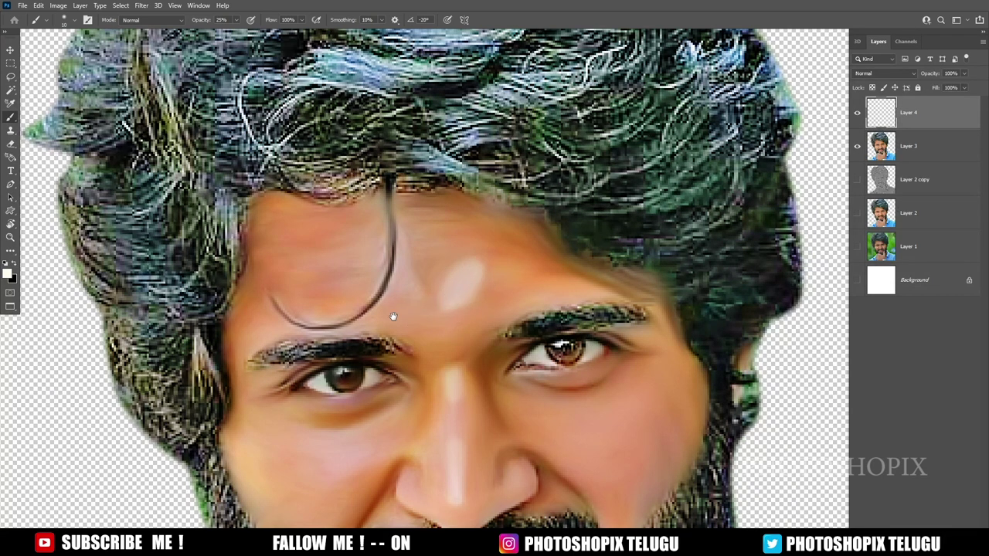
{"action": "mouse_move", "coordinate": [393, 316]}
{"action": "left_mouse_down"}
{"action": "mouse_move", "coordinate": [410, 329]}
{"action": "mouse_move", "coordinate": [419, 229]}
{"action": "left_mouse_up"}
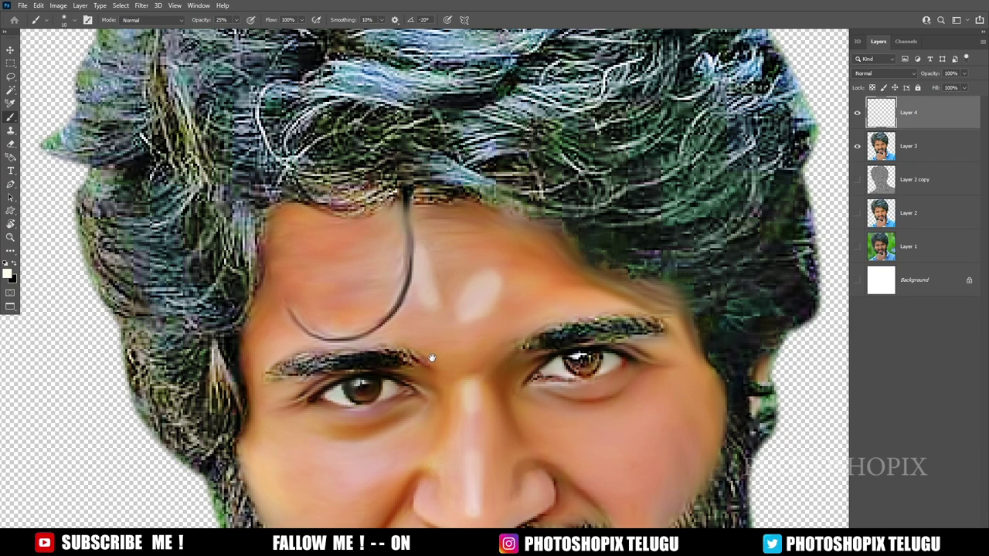
{"action": "left_click_drag", "start_coordinate": [432, 358], "coordinate": [463, 238]}
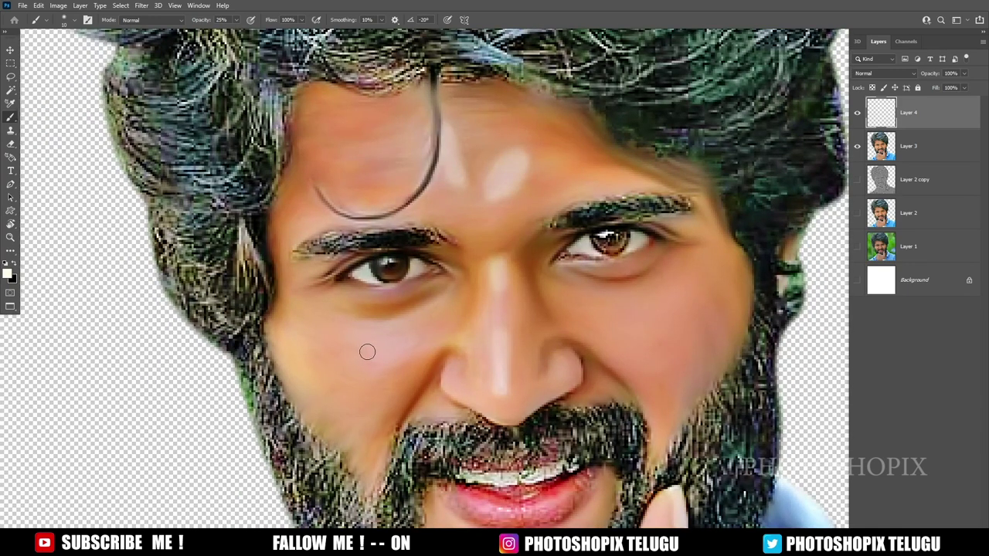
{"action": "mouse_move", "coordinate": [366, 353]}
{"action": "left_mouse_down"}
{"action": "mouse_move", "coordinate": [399, 346]}
{"action": "mouse_move", "coordinate": [440, 316]}
{"action": "left_mouse_up"}
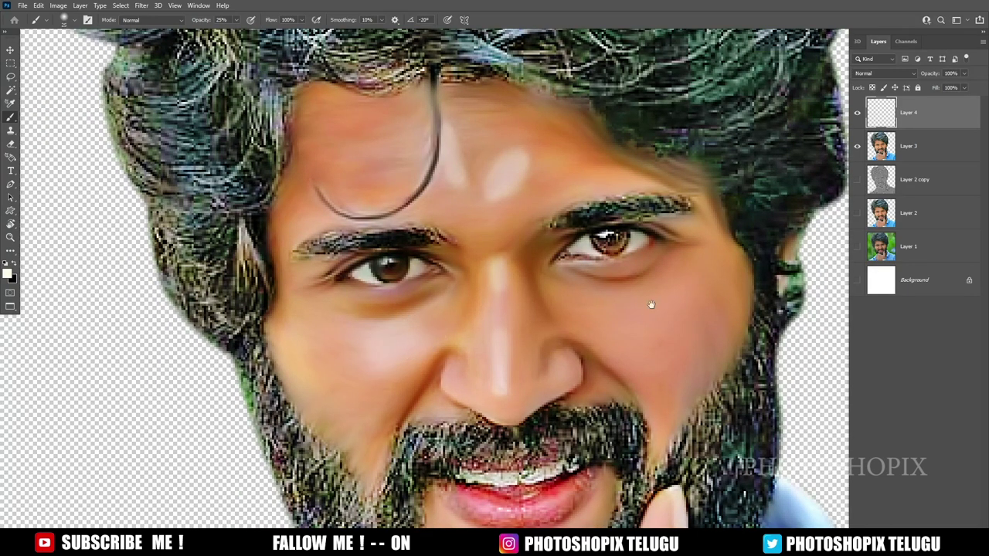
Step: Add soft light strokes across both cheekbones below the eyes
{"action": "mouse_move", "coordinate": [651, 306]}
{"action": "left_mouse_down"}
{"action": "mouse_move", "coordinate": [496, 308]}
{"action": "mouse_move", "coordinate": [529, 371]}
{"action": "mouse_move", "coordinate": [523, 348]}
{"action": "left_mouse_up"}
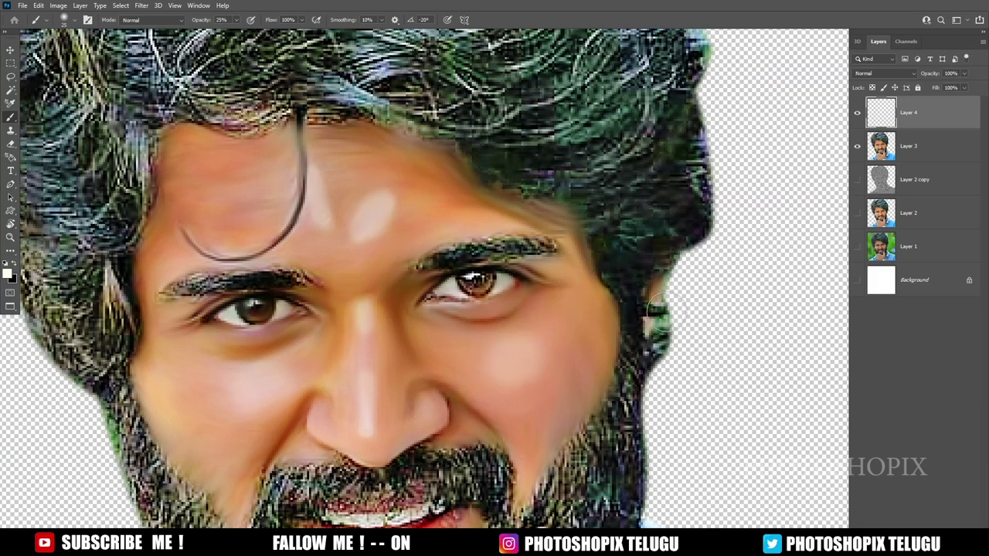
{"action": "key", "text": "ctrl+minus"}
{"action": "key", "text": "ctrl+minus"}
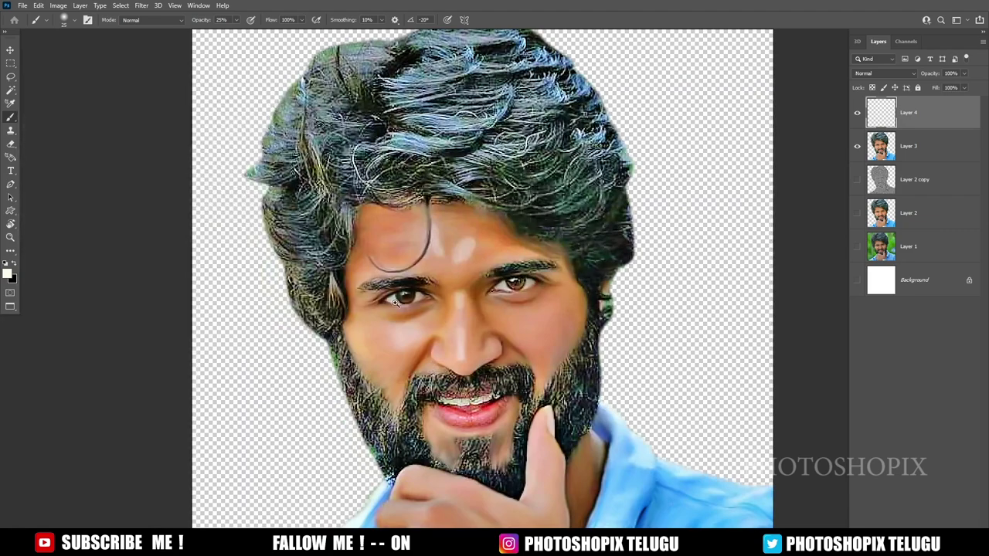
{"action": "key", "text": "ctrl+plus"}
{"action": "scroll", "coordinate": [371, 363], "scroll_direction": "down", "scroll_amount": 1}
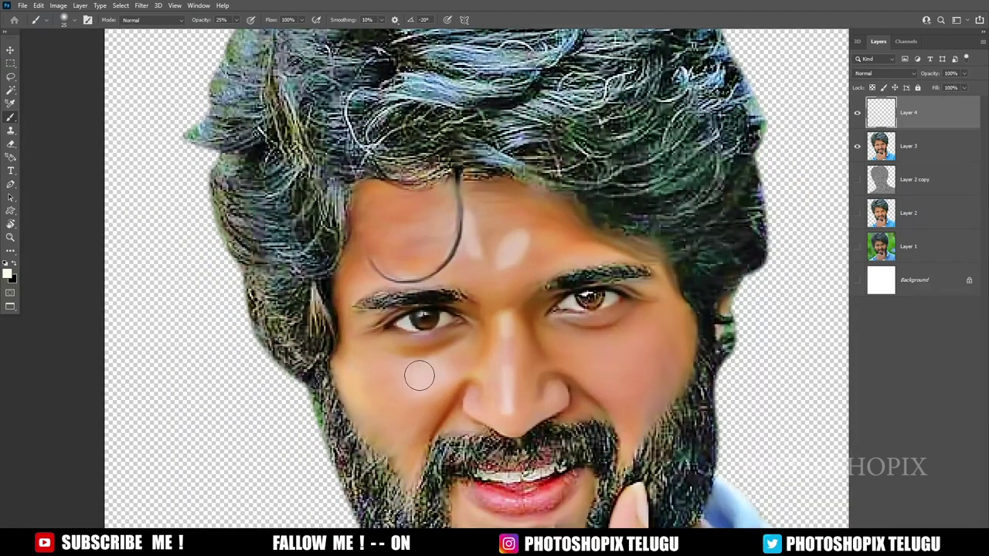
{"action": "left_click_drag", "start_coordinate": [419, 375], "coordinate": [395, 372]}
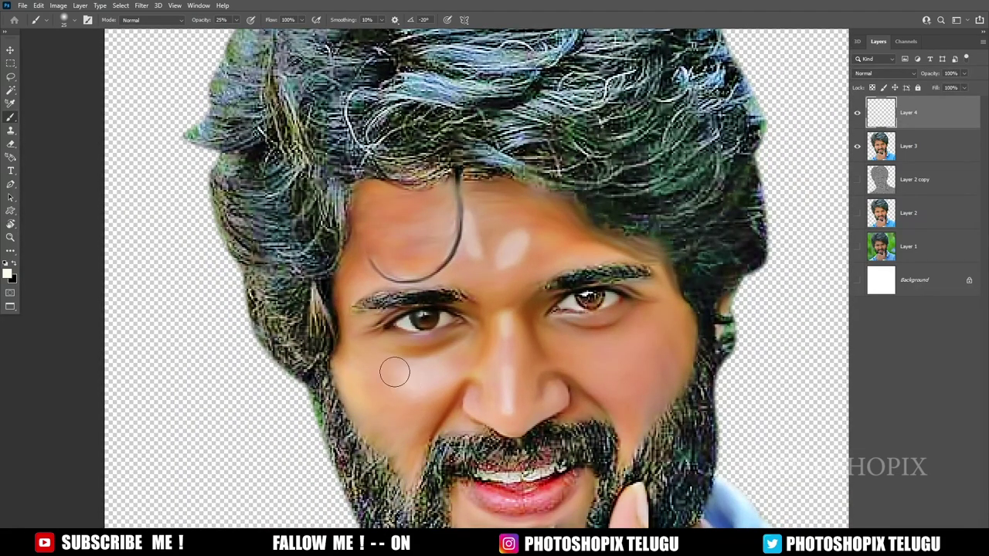
{"action": "scroll", "coordinate": [452, 309], "scroll_direction": "up", "scroll_amount": 1}
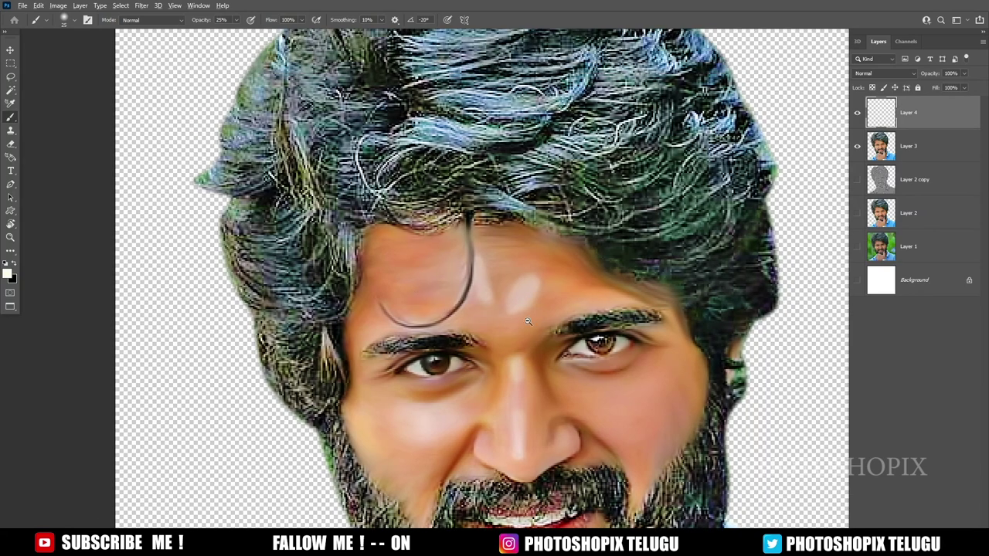
Step: Apply a Motion Blur with a 27-pixel distance to Layer 4's highlights
{"action": "key", "text": "v"}
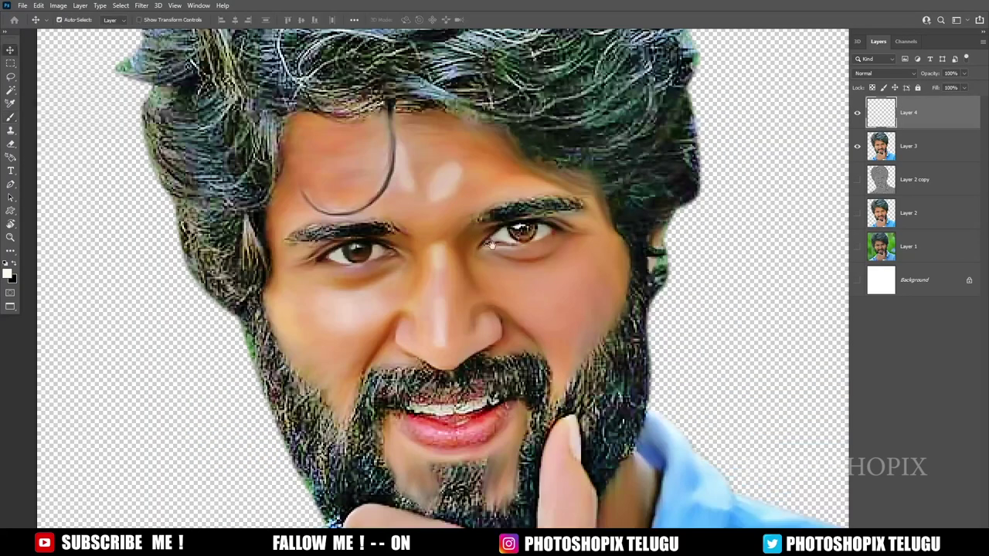
{"action": "left_click_drag", "start_coordinate": [490, 246], "coordinate": [435, 262]}
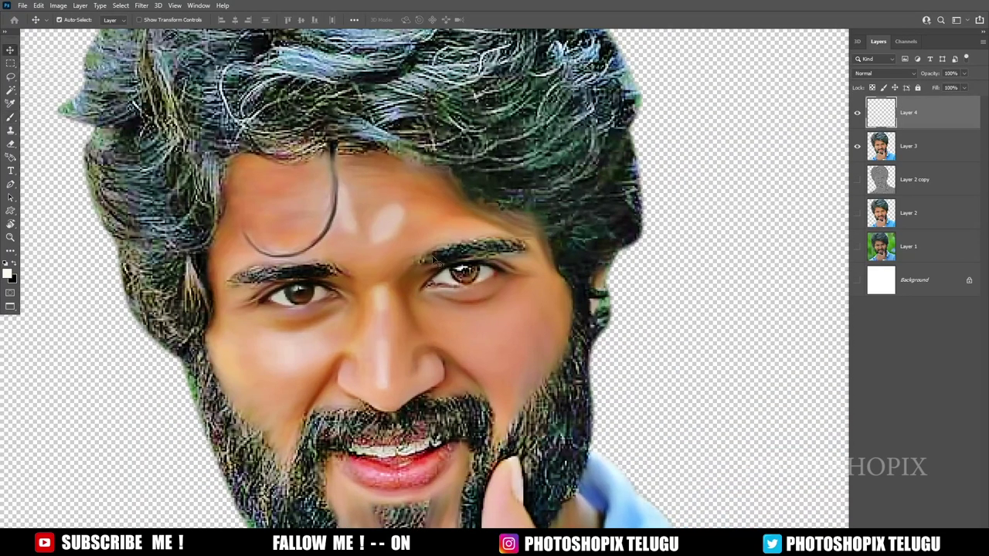
{"action": "left_click", "coordinate": [146, 7]}
{"action": "mouse_move", "coordinate": [184, 138]}
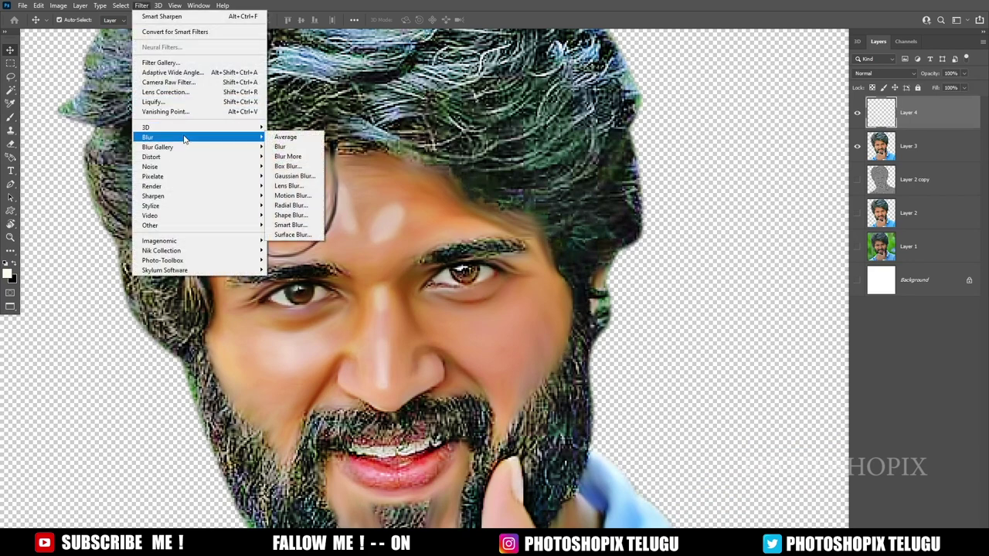
{"action": "left_click", "coordinate": [285, 196]}
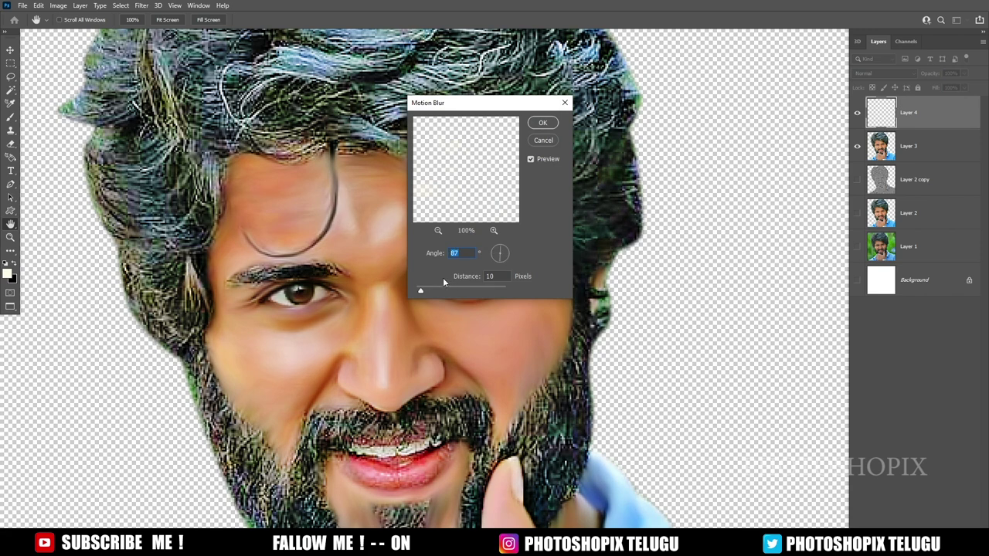
{"action": "left_click", "coordinate": [424, 291]}
{"action": "left_click_drag", "start_coordinate": [424, 291], "coordinate": [429, 290]}
{"action": "left_click", "coordinate": [542, 123]}
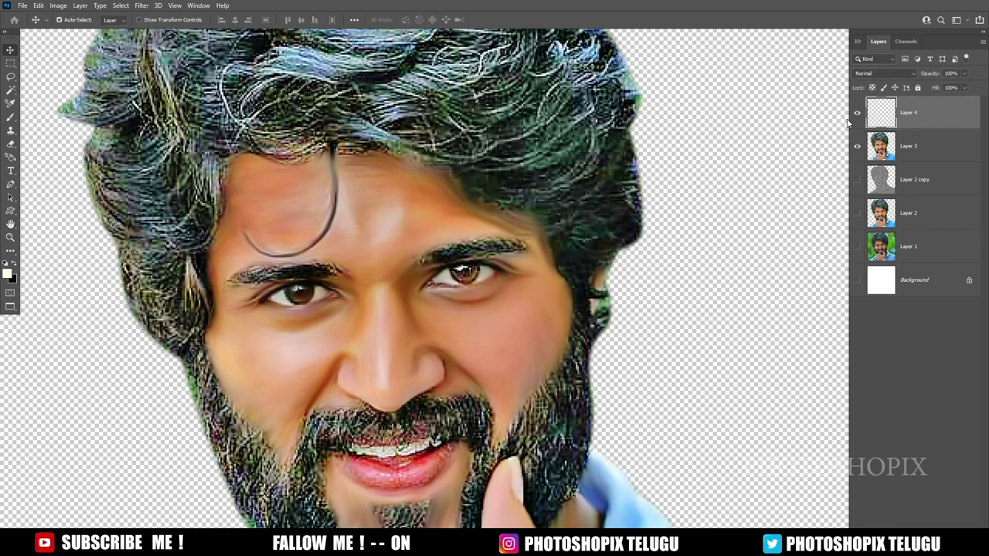
{"action": "scroll", "coordinate": [471, 344], "scroll_direction": "down", "scroll_amount": 2}
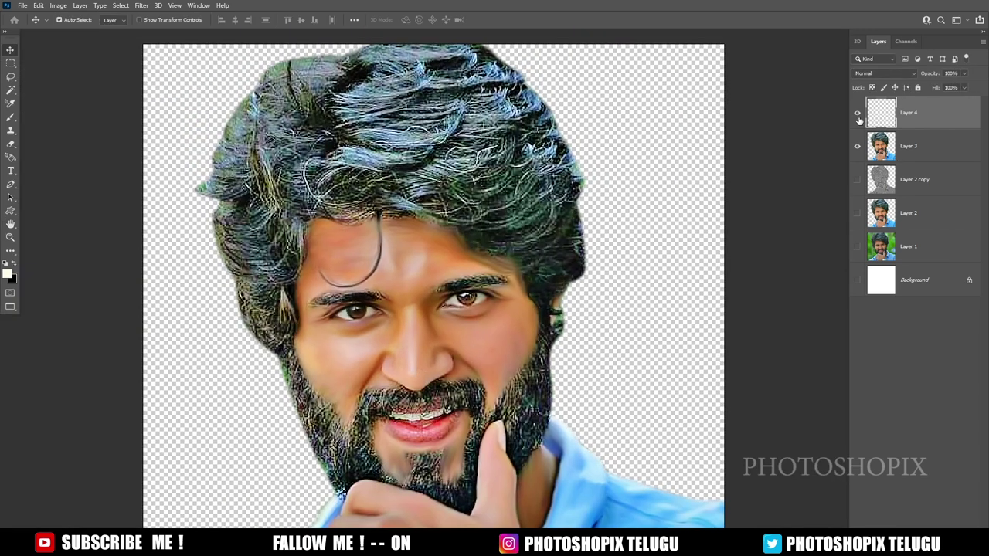
Step: Create Layer 5 and stamp a merged copy of all visible layers into it
{"action": "scroll", "coordinate": [480, 363], "scroll_direction": "down", "scroll_amount": 2}
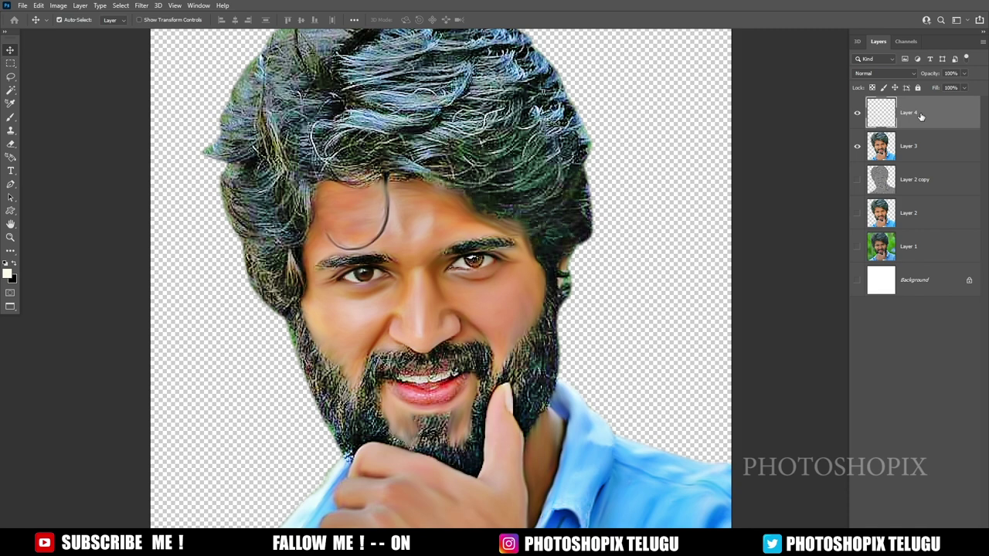
{"action": "key", "text": "ctrl"}
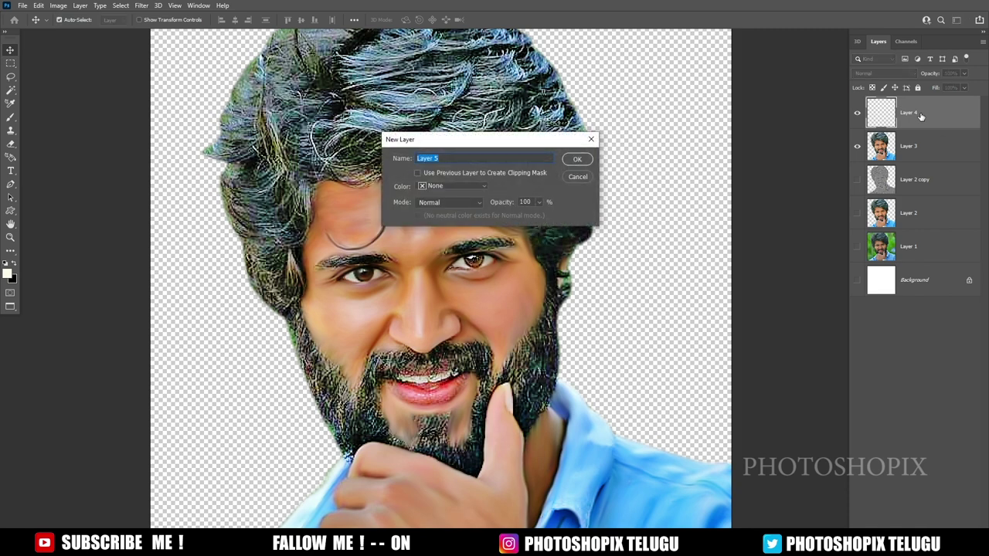
{"action": "key", "text": "Return"}
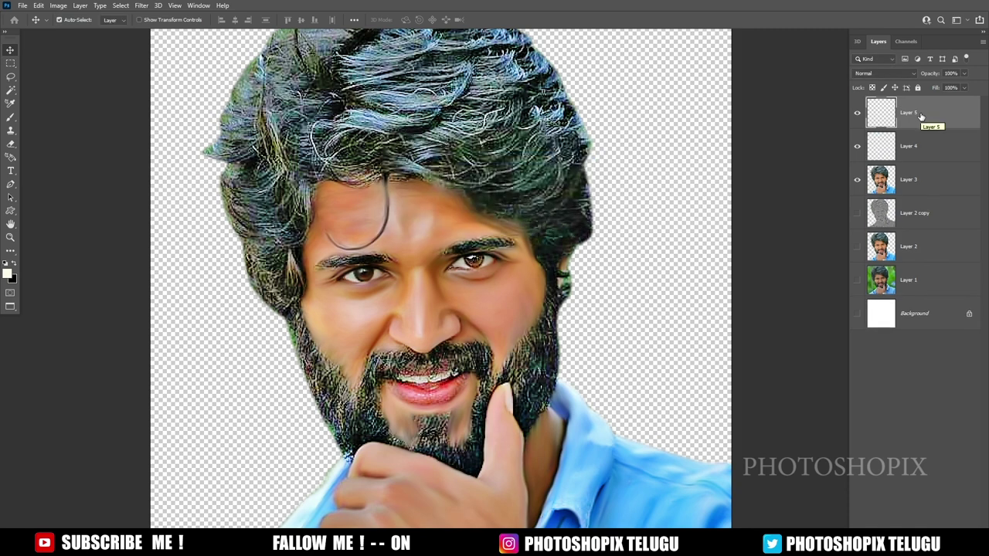
{"action": "key", "text": "ctrl"}
{"action": "key", "text": "ctrl+shift+alt+e"}
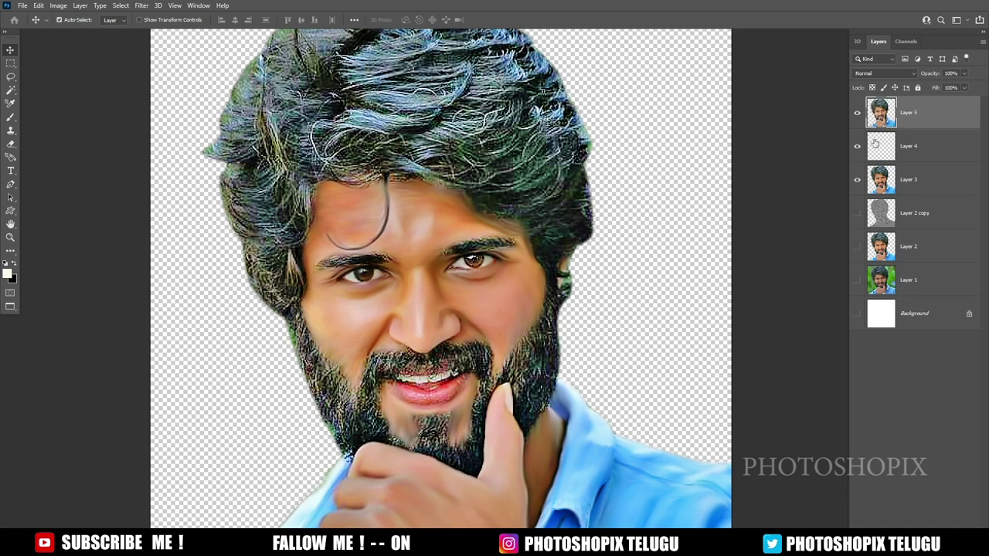
Step: Hide Layers 3 and 4, toggling Layer 5 on and off to compare the merge
{"action": "left_click", "coordinate": [857, 146]}
{"action": "left_click", "coordinate": [857, 179]}
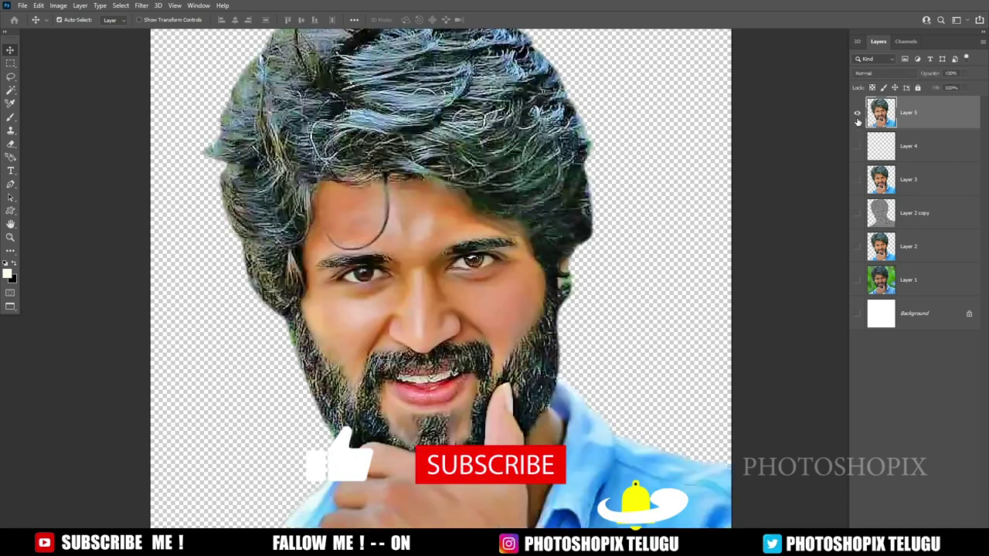
{"action": "left_click", "coordinate": [856, 113]}
{"action": "left_click", "coordinate": [857, 112]}
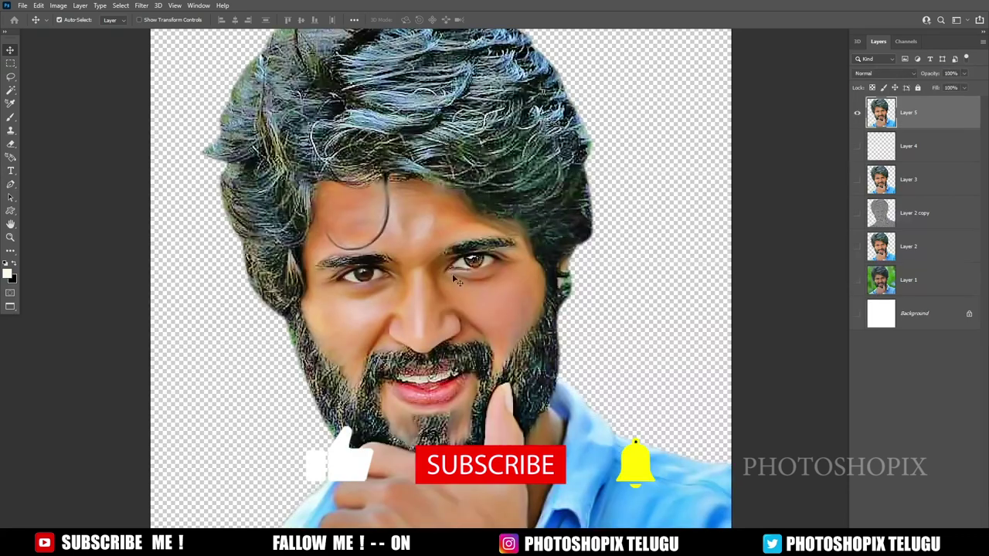
{"action": "left_click", "coordinate": [856, 146], "text": "alt"}
{"action": "left_click", "coordinate": [856, 179]}
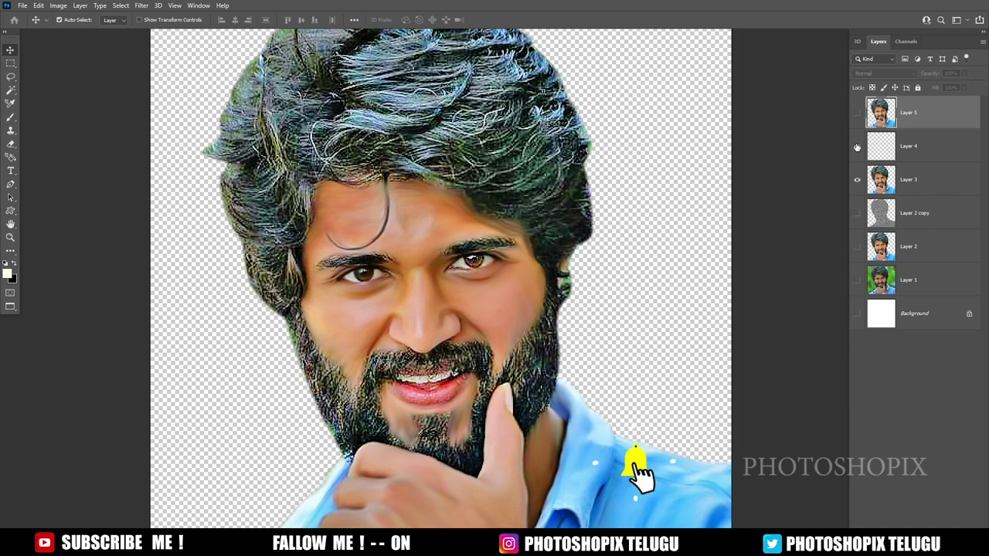
{"action": "left_click", "coordinate": [855, 179]}
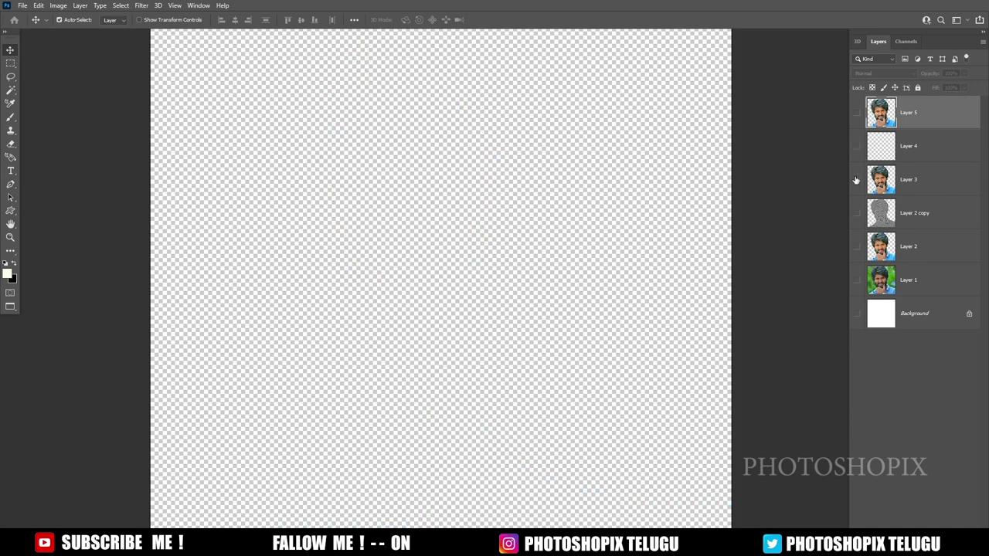
{"action": "left_click", "coordinate": [856, 113]}
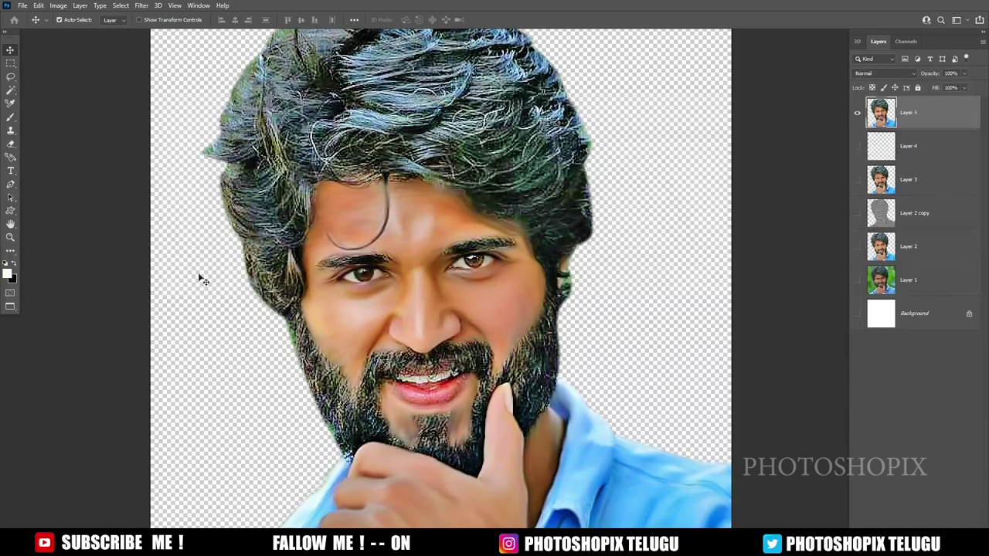
{"action": "key", "text": "ctrl"}
{"action": "scroll", "coordinate": [400, 273], "scroll_direction": "up", "scroll_amount": 1}
{"action": "scroll", "coordinate": [396, 293], "scroll_direction": "up", "scroll_amount": 1}
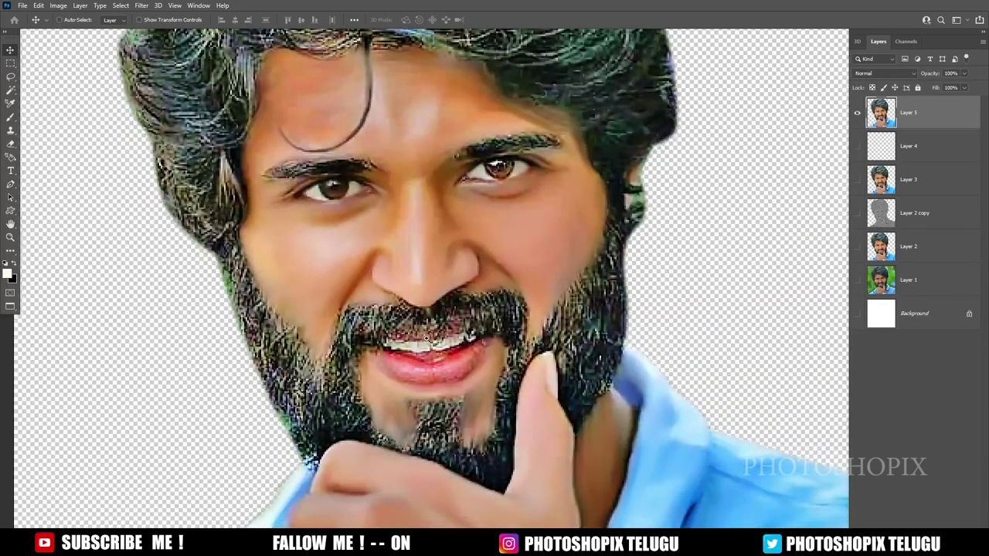
{"action": "scroll", "coordinate": [392, 313], "scroll_direction": "up", "scroll_amount": 1}
{"action": "scroll", "coordinate": [386, 336], "scroll_direction": "up", "scroll_amount": 1}
{"action": "scroll", "coordinate": [387, 335], "scroll_direction": "up", "scroll_amount": 2}
{"action": "scroll", "coordinate": [464, 280], "scroll_direction": "down", "scroll_amount": 1}
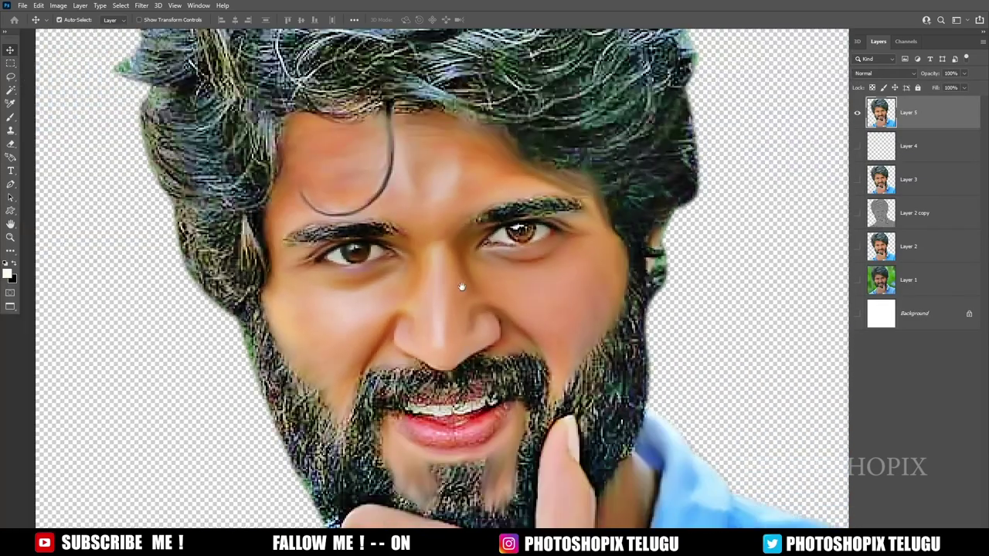
{"action": "scroll", "coordinate": [453, 286], "scroll_direction": "down", "scroll_amount": 1}
{"action": "scroll", "coordinate": [464, 309], "scroll_direction": "down", "scroll_amount": 1}
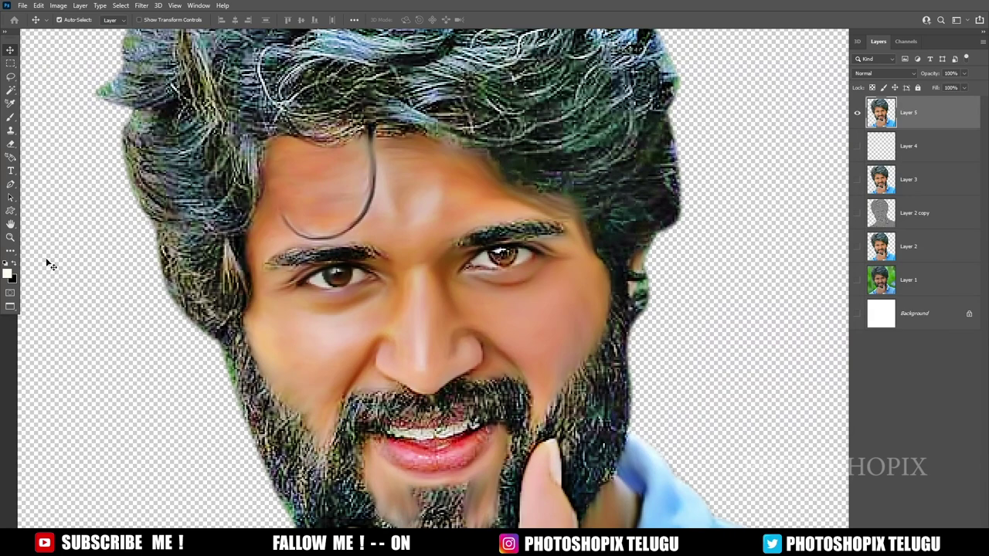
{"action": "scroll", "coordinate": [397, 318], "scroll_direction": "down", "scroll_amount": 1}
{"action": "scroll", "coordinate": [425, 356], "scroll_direction": "down", "scroll_amount": 1}
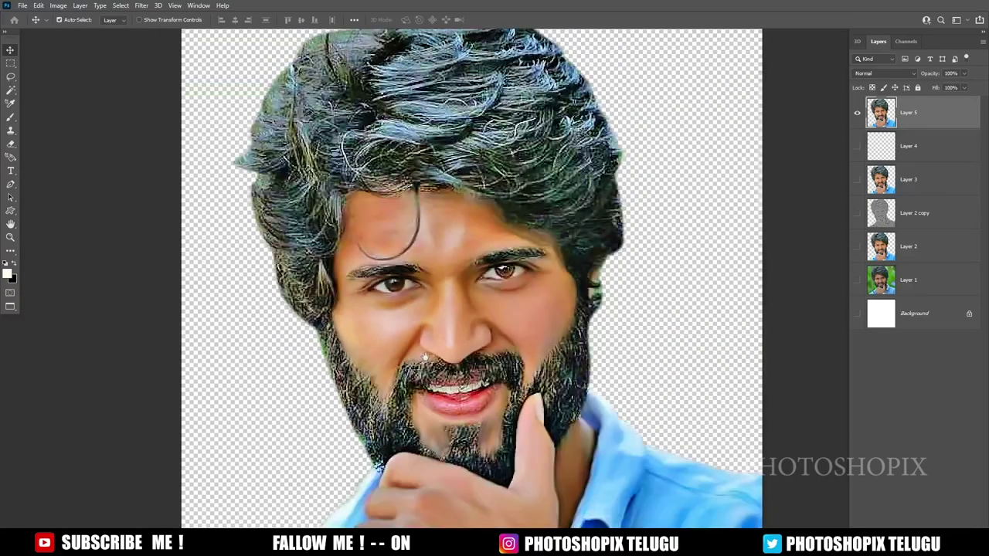
{"action": "scroll", "coordinate": [402, 332], "scroll_direction": "down", "scroll_amount": 1}
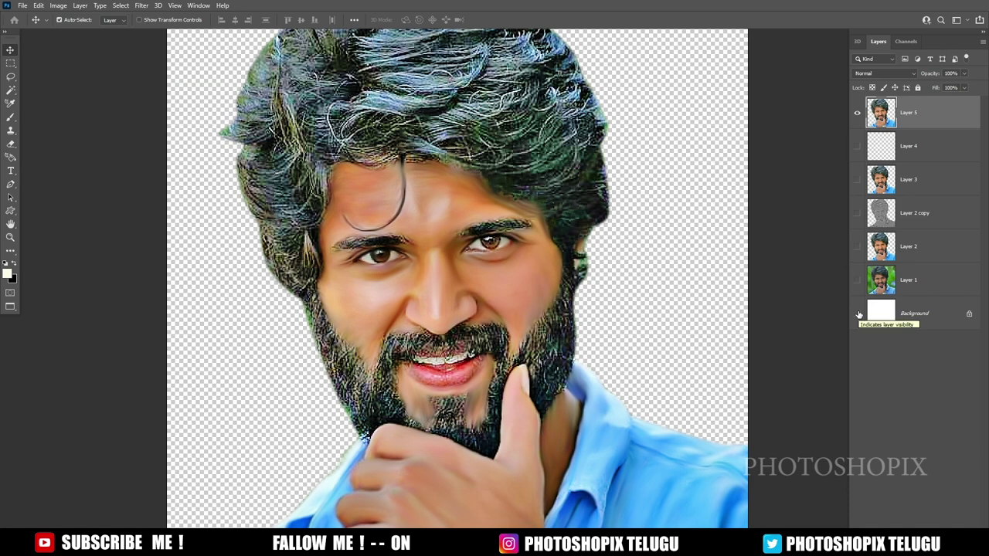
{"action": "scroll", "coordinate": [481, 309], "scroll_direction": "up", "scroll_amount": 1}
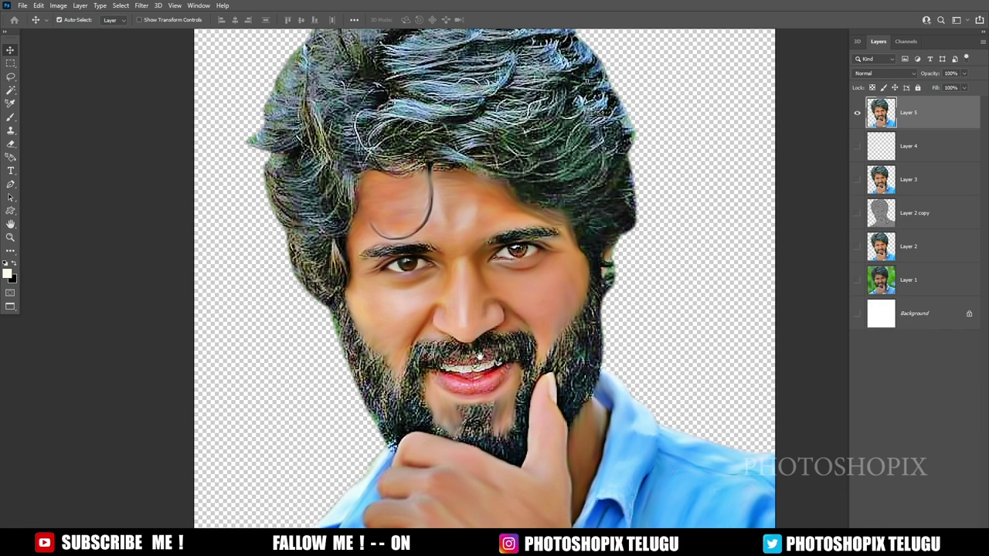
{"action": "scroll", "coordinate": [474, 309], "scroll_direction": "up", "scroll_amount": 1}
{"action": "scroll", "coordinate": [366, 278], "scroll_direction": "up", "scroll_amount": 2}
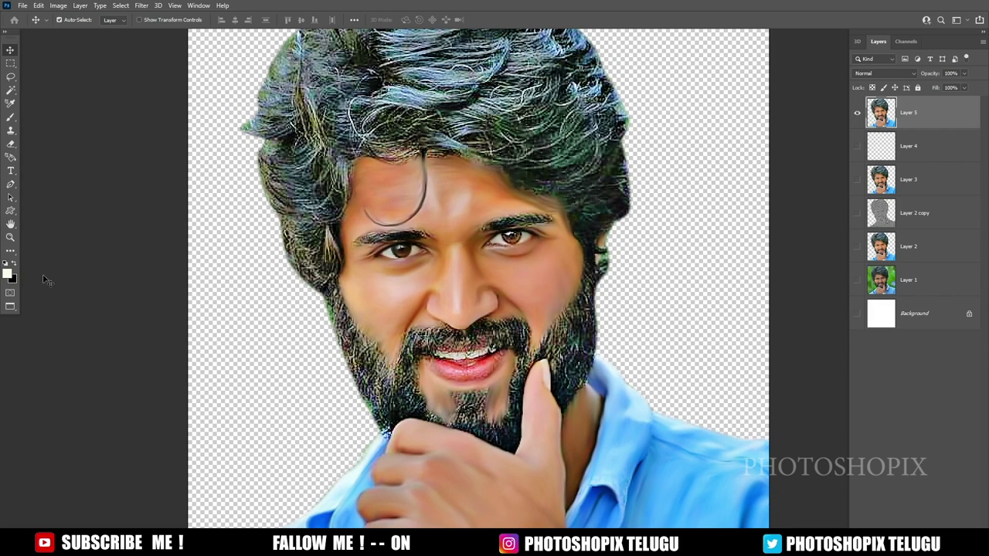
Step: Set the foreground colour to saturated orange fab31b
{"action": "left_click", "coordinate": [10, 275]}
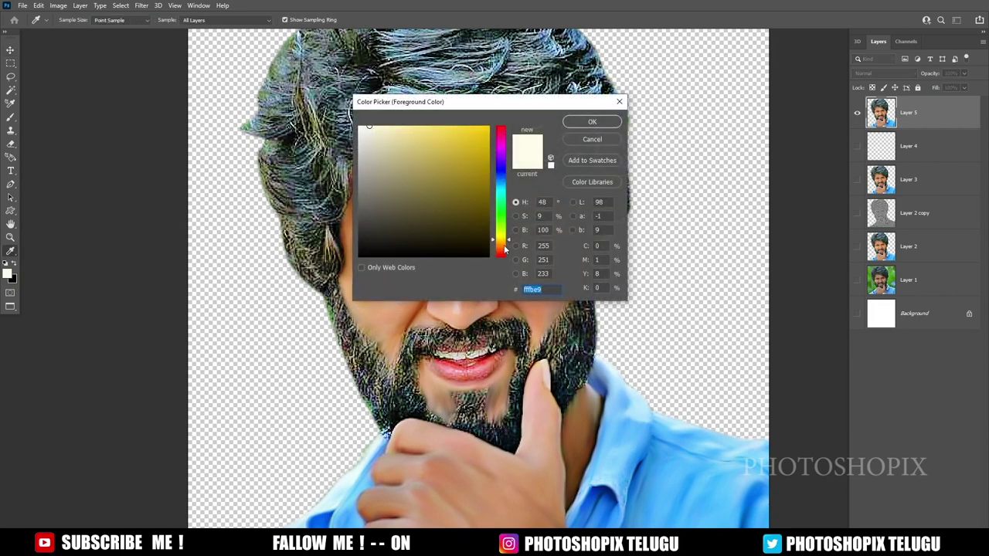
{"action": "left_click_drag", "start_coordinate": [505, 248], "coordinate": [503, 246]}
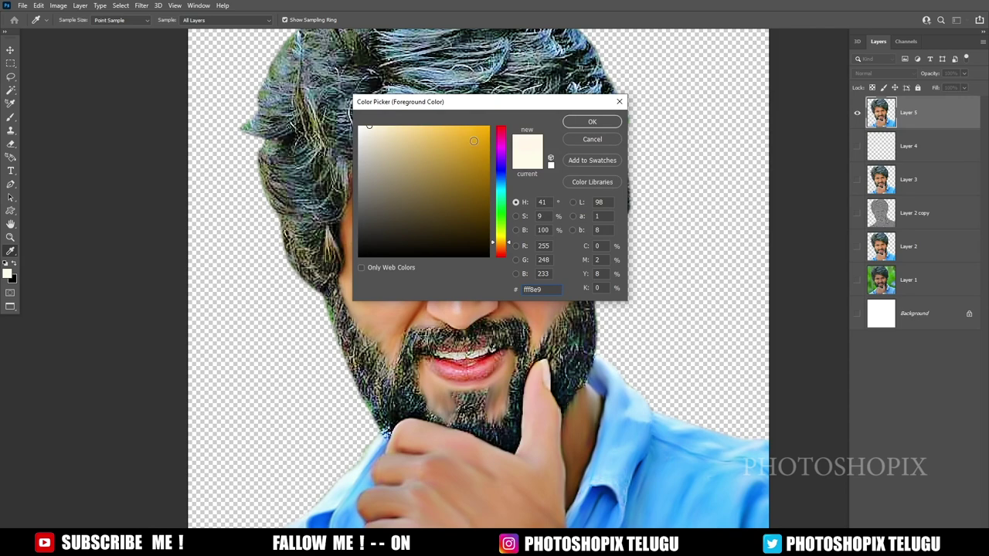
{"action": "left_click_drag", "start_coordinate": [474, 141], "coordinate": [474, 128]}
{"action": "left_click", "coordinate": [588, 123]}
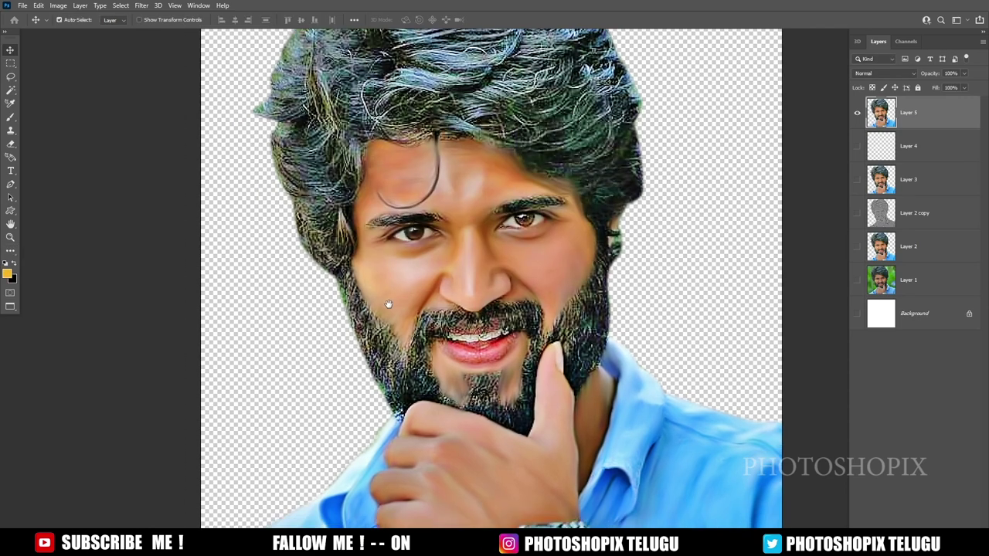
Step: Add new Layer 6 and use the Brush at 100% opacity
{"action": "key", "text": "ctrl+shift+alt+n"}
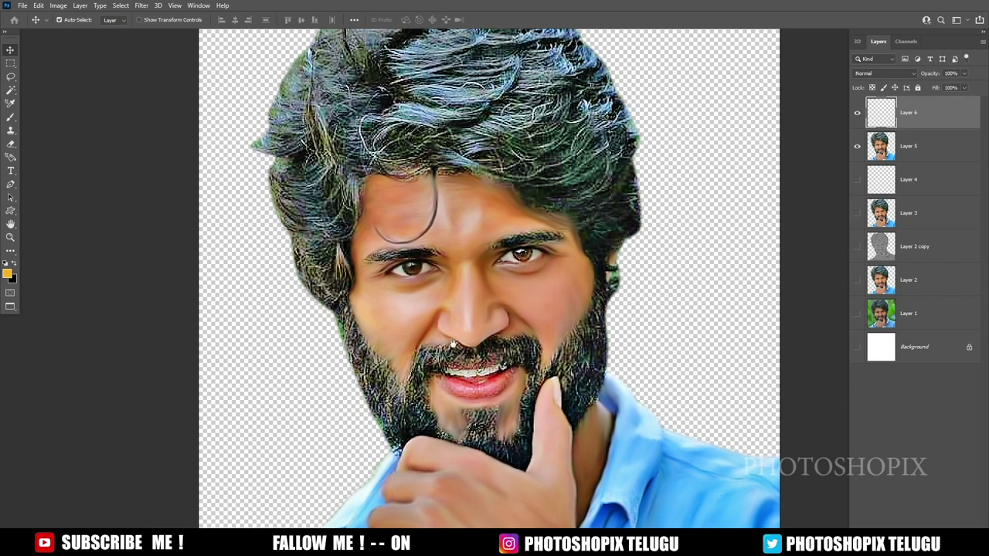
{"action": "key", "text": "b"}
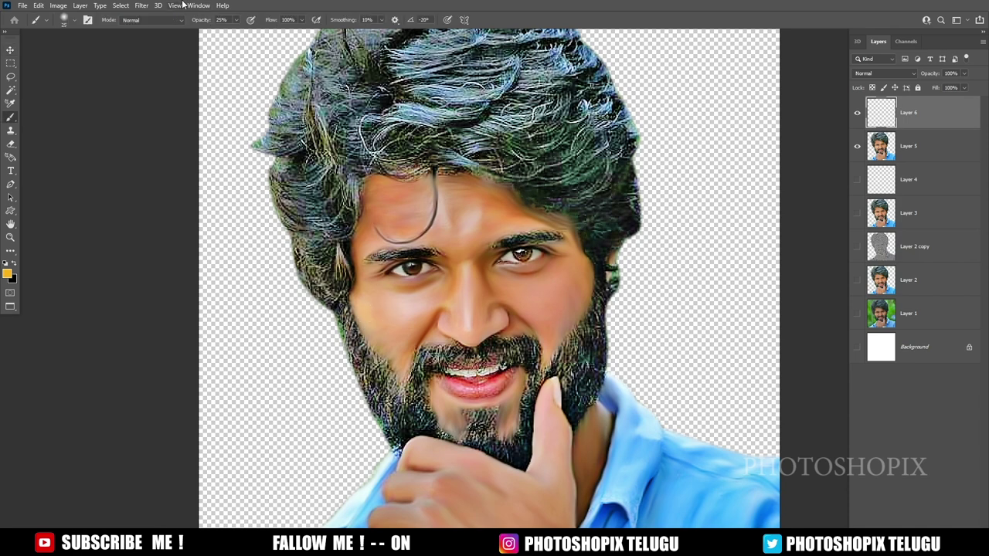
{"action": "left_click", "coordinate": [236, 20]}
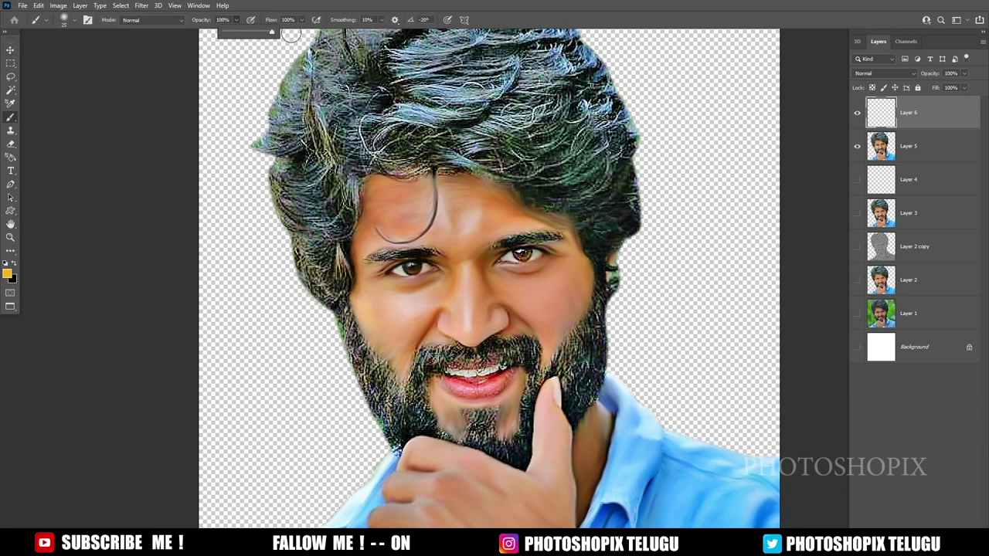
{"action": "left_click_drag", "start_coordinate": [246, 30], "coordinate": [278, 31]}
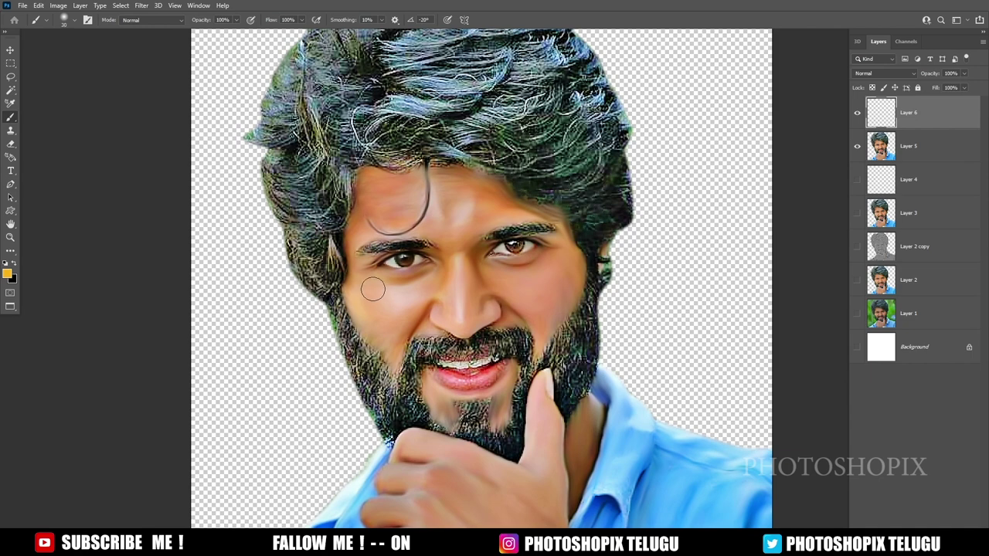
Step: Paint orange from the left cheek up to the forehead and along the nose bridge
{"action": "left_click_drag", "start_coordinate": [358, 291], "coordinate": [398, 365]}
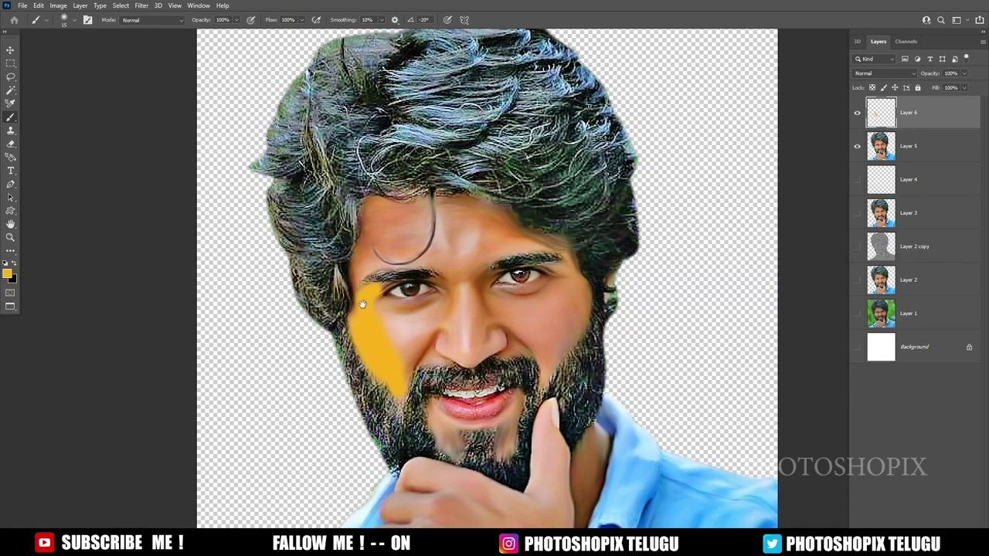
{"action": "scroll", "coordinate": [375, 290], "scroll_direction": "up", "scroll_amount": 1}
{"action": "key", "text": "bracketleft"}
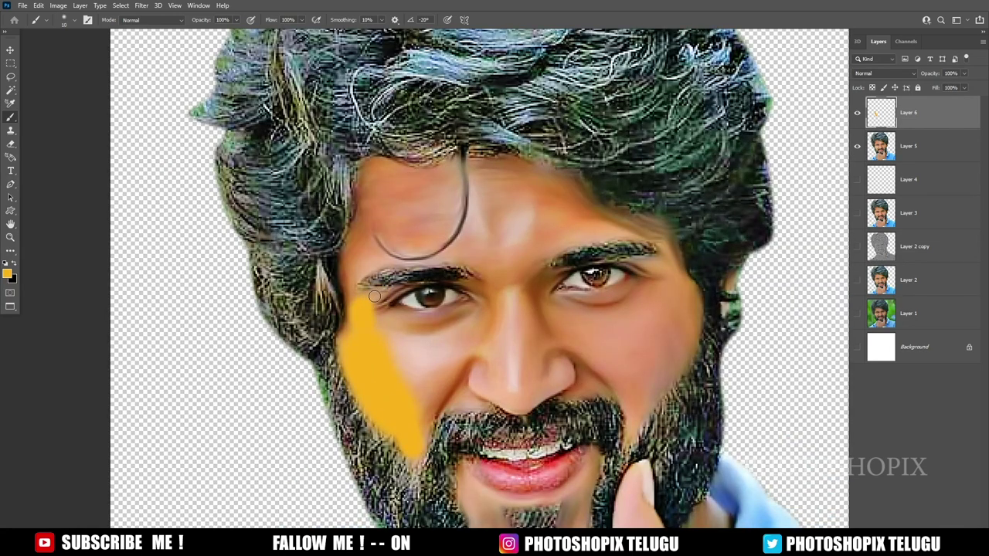
{"action": "mouse_move", "coordinate": [380, 295]}
{"action": "left_mouse_down"}
{"action": "mouse_move", "coordinate": [368, 299]}
{"action": "mouse_move", "coordinate": [352, 265]}
{"action": "mouse_move", "coordinate": [375, 179]}
{"action": "left_mouse_up"}
{"action": "key", "text": "bracketright"}
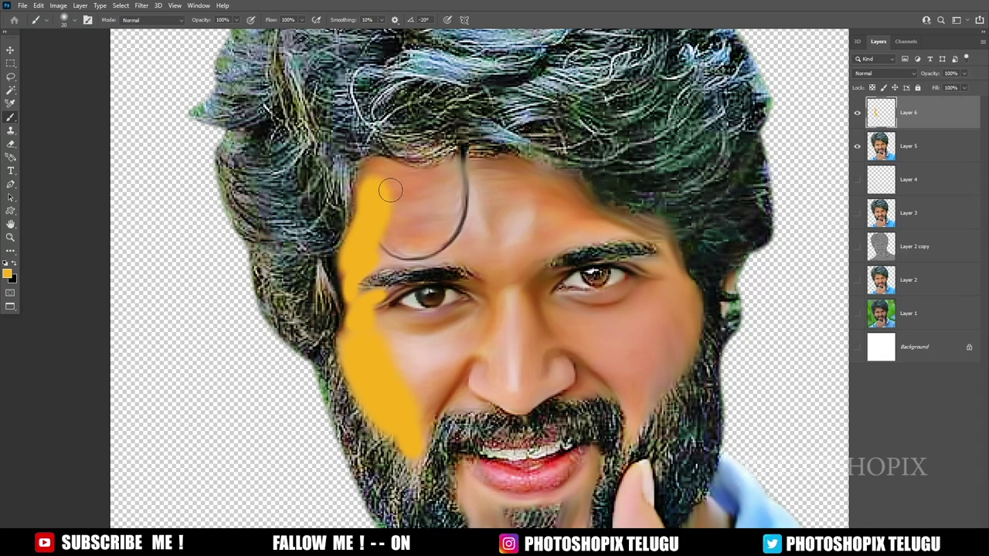
{"action": "scroll", "coordinate": [425, 290], "scroll_direction": "down", "scroll_amount": 2}
{"action": "scroll", "coordinate": [434, 298], "scroll_direction": "down", "scroll_amount": 1}
{"action": "scroll", "coordinate": [410, 255], "scroll_direction": "up", "scroll_amount": 1}
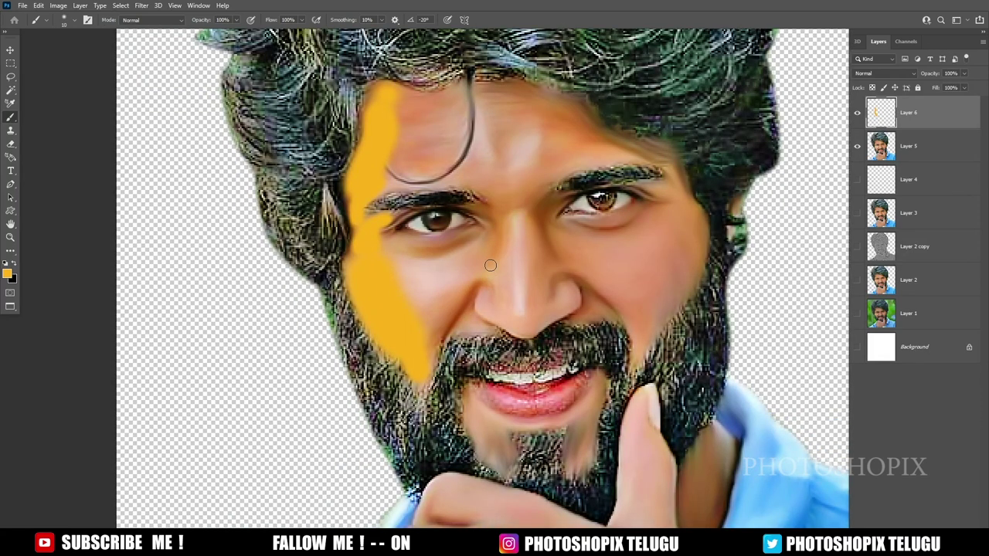
{"action": "key", "text": "bracketright"}
{"action": "left_click_drag", "start_coordinate": [487, 265], "coordinate": [493, 230]}
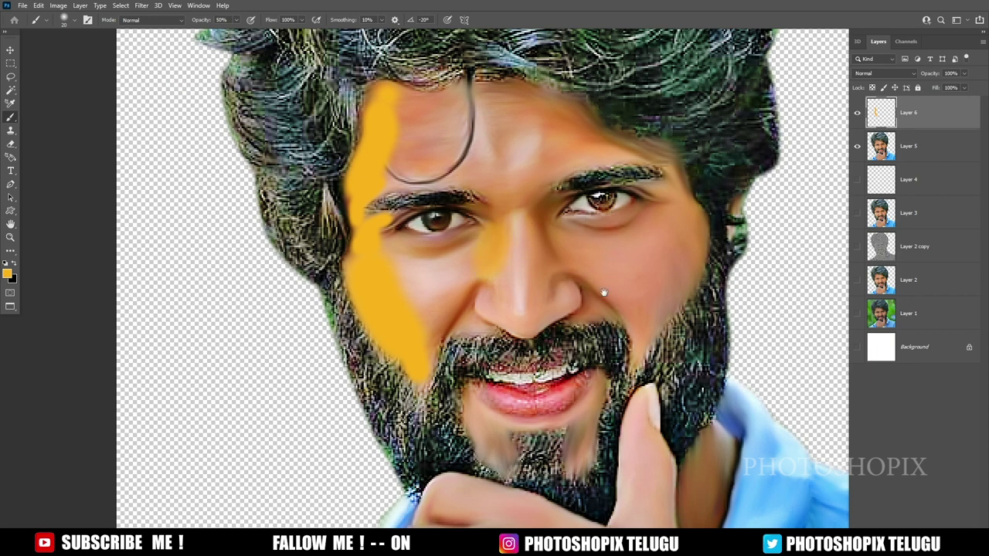
Step: Erase stray orange from the forehead stripe with a 100%-opacity Eraser, then fit the portrait in view
{"action": "key", "text": "e"}
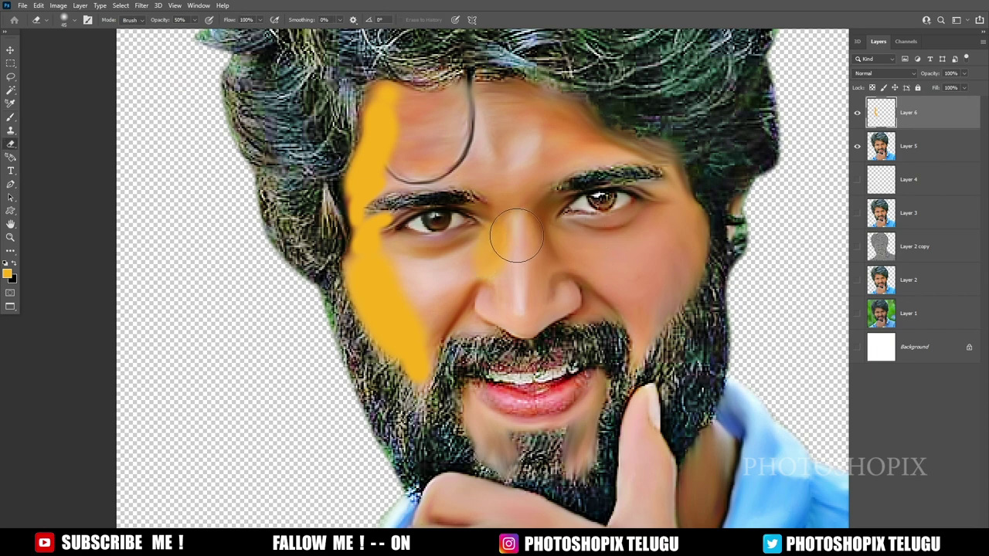
{"action": "key", "text": "bracketleft"}
{"action": "key", "text": "bracketleft"}
{"action": "key", "text": "bracketleft"}
{"action": "key", "text": "0"}
{"action": "key", "text": "bracketright"}
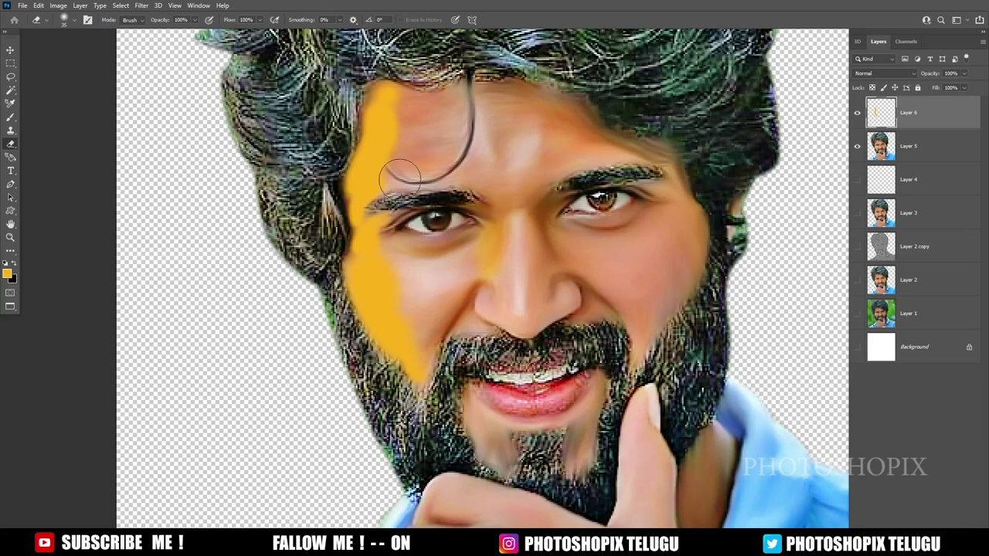
{"action": "left_click_drag", "start_coordinate": [400, 178], "coordinate": [421, 122]}
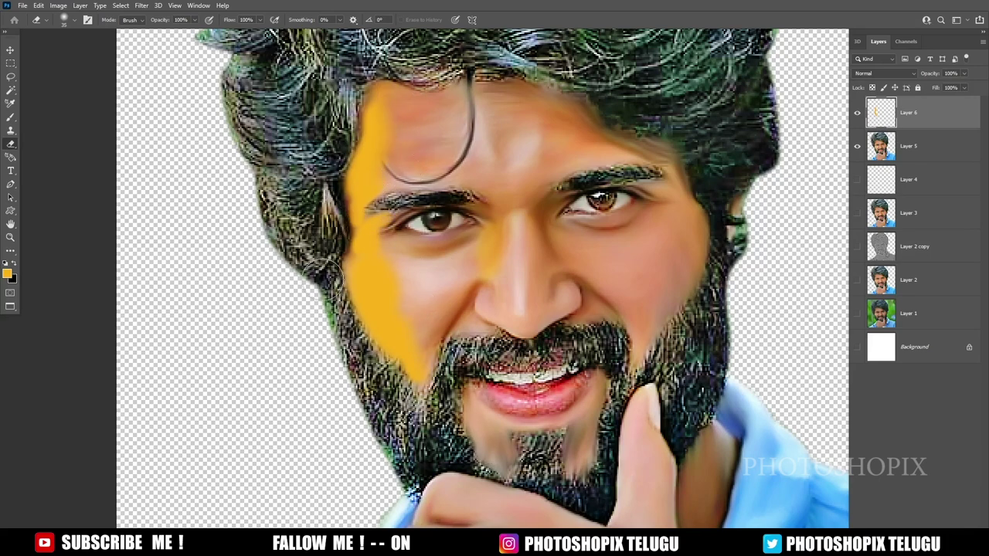
{"action": "scroll", "coordinate": [333, 308], "scroll_direction": "down", "scroll_amount": 3}
{"action": "key", "text": "v"}
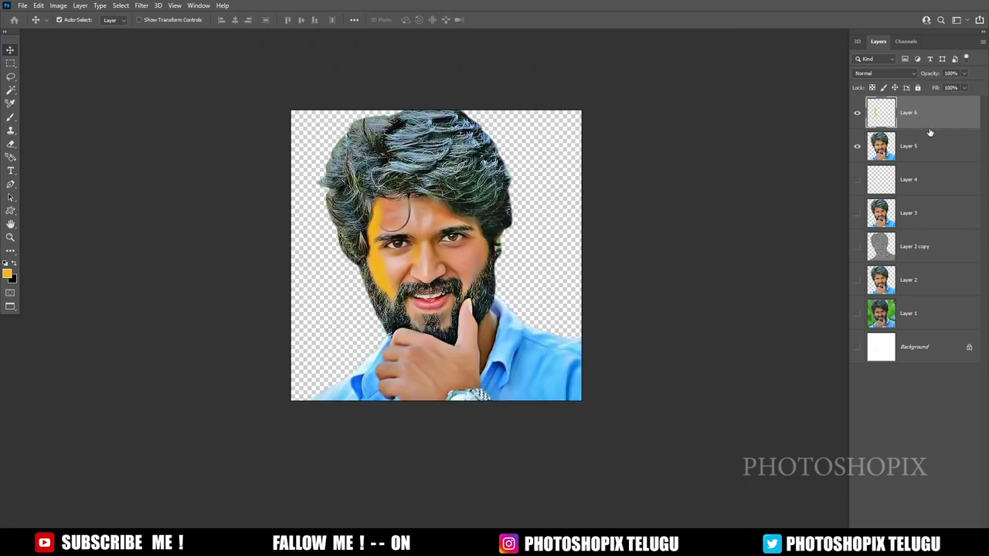
Step: Give the orange Layer 6 Color blend mode at about 47% opacity, then zoom in on the face
{"action": "left_click", "coordinate": [883, 73]}
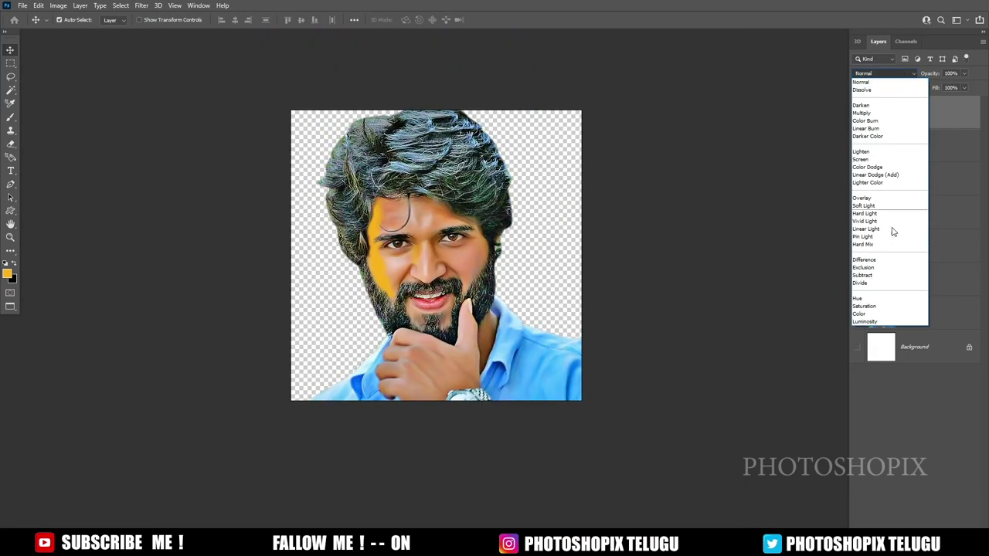
{"action": "left_click", "coordinate": [887, 314]}
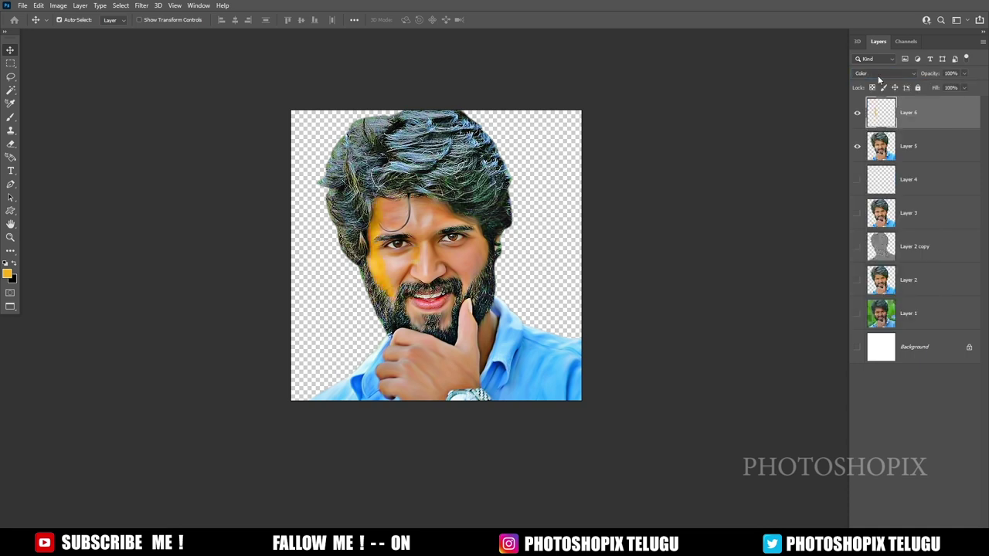
{"action": "mouse_move", "coordinate": [935, 76]}
{"action": "left_mouse_down"}
{"action": "mouse_move", "coordinate": [918, 77]}
{"action": "mouse_move", "coordinate": [932, 76]}
{"action": "left_mouse_up"}
{"action": "type", "text": "46"}
{"action": "key", "text": "ctrl+plus"}
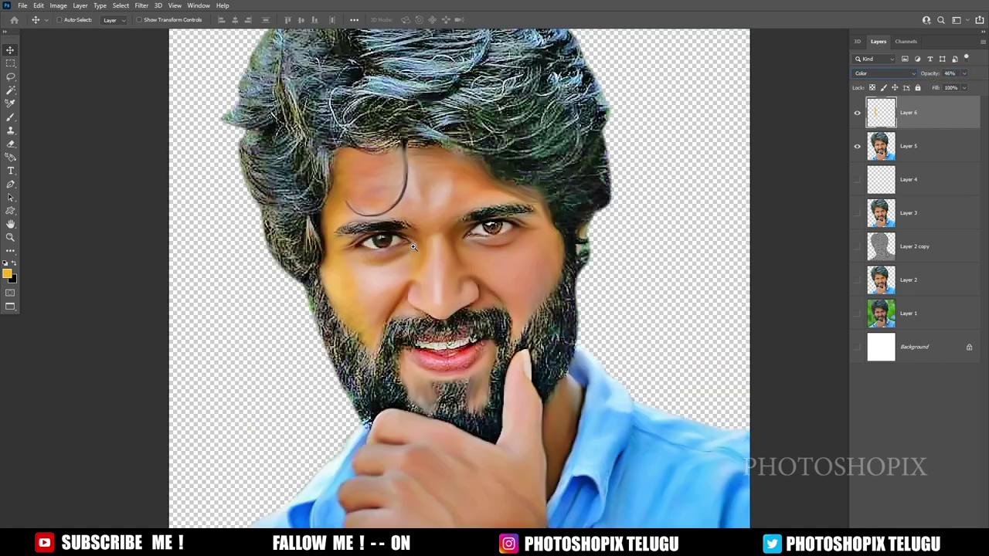
{"action": "key", "text": "ctrl+plus"}
{"action": "key", "text": "ctrl+plus"}
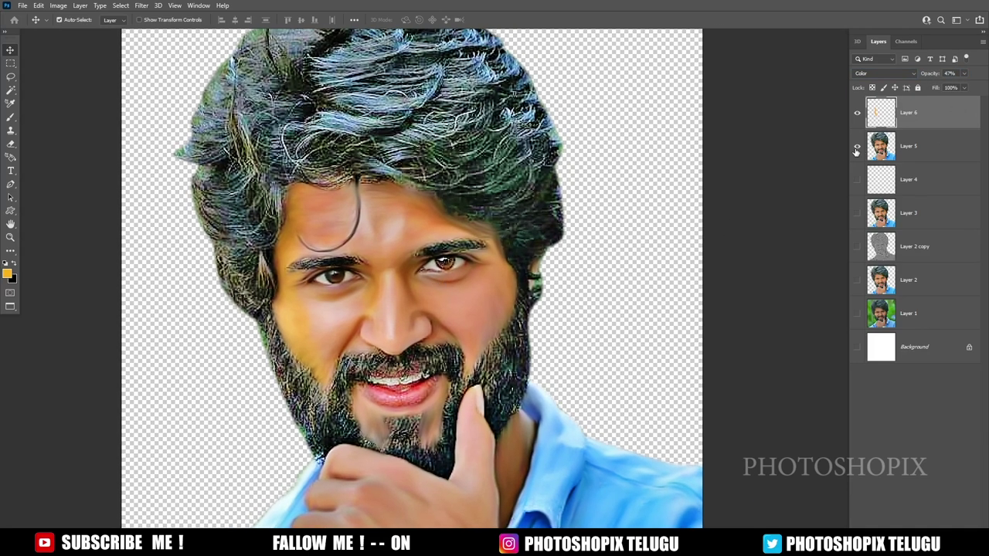
Step: Apply Hue/Saturation to Layer 6 with Hue +3, Saturation +40 and Lightness +3
{"action": "key", "text": "ctrl+u"}
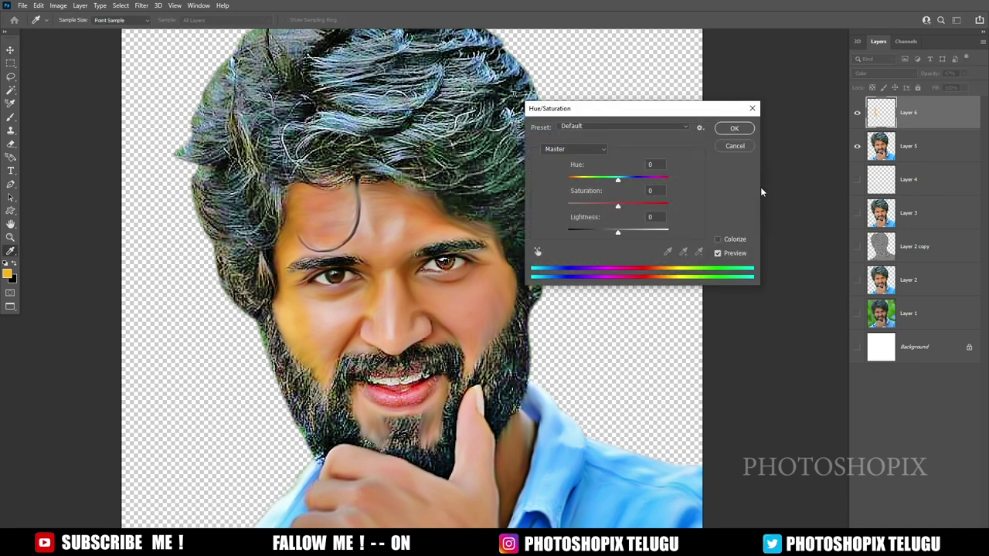
{"action": "left_click", "coordinate": [645, 206]}
{"action": "left_click_drag", "start_coordinate": [618, 232], "coordinate": [619, 236]}
{"action": "left_click_drag", "start_coordinate": [618, 180], "coordinate": [623, 185]}
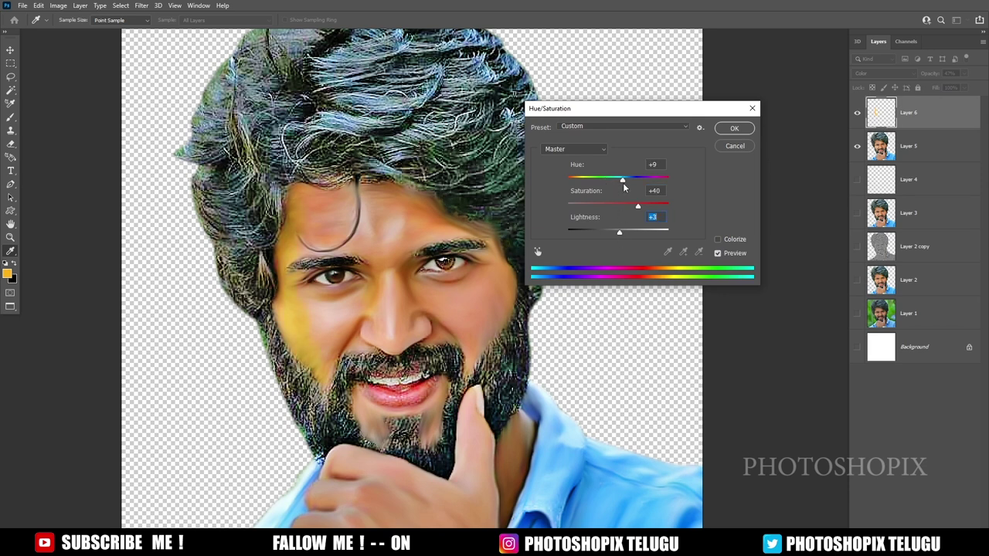
{"action": "left_click_drag", "start_coordinate": [623, 184], "coordinate": [619, 183]}
{"action": "key", "text": "Return"}
{"action": "key", "text": "ctrl+minus"}
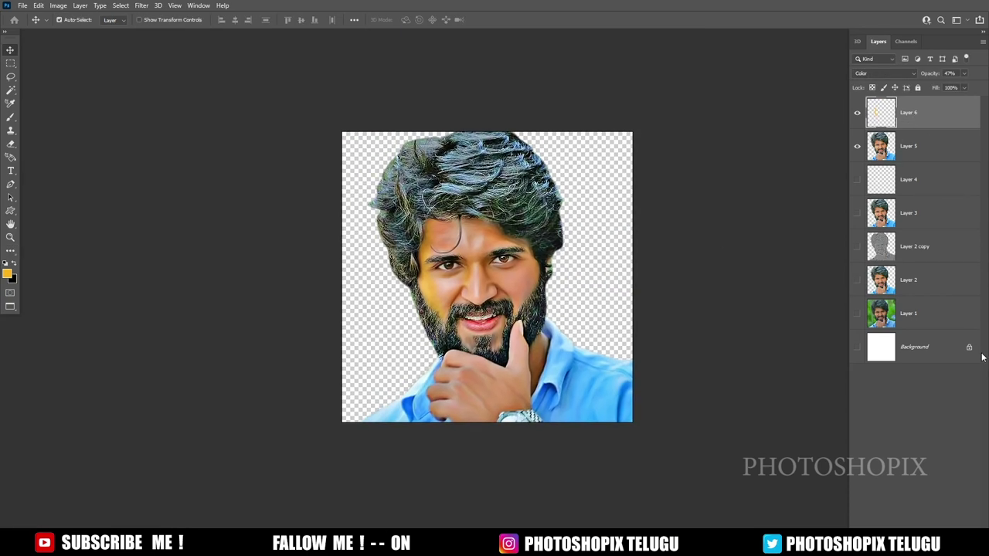
Step: Add Layer 7 on top, stamp all visible layers into it, and recentre the face
{"action": "key", "text": "ctrl+shift+alt+n"}
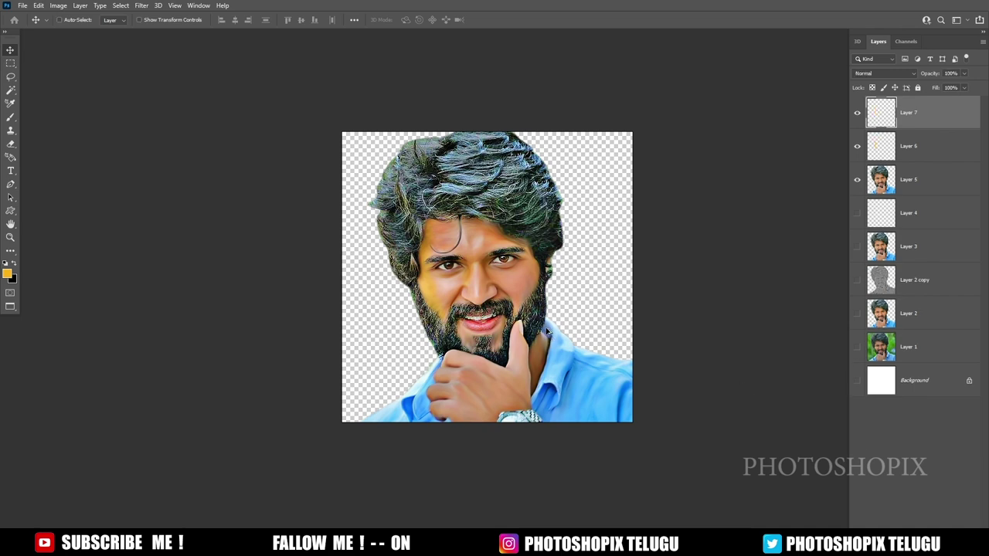
{"action": "key", "text": "ctrl+shift+alt+e"}
{"action": "scroll", "coordinate": [494, 290], "scroll_direction": "up", "scroll_amount": 3}
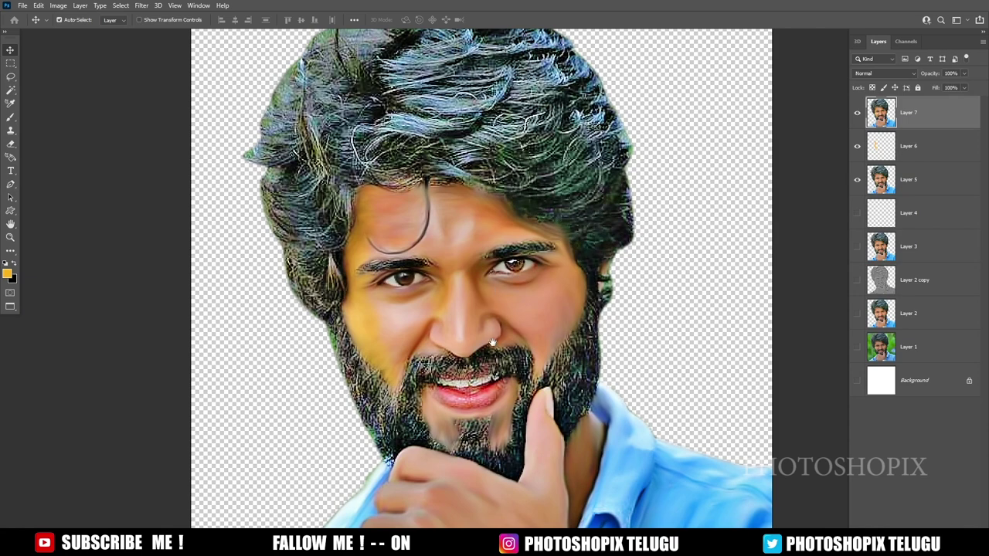
{"action": "left_click_drag", "start_coordinate": [493, 292], "coordinate": [461, 276]}
{"action": "key", "text": "l"}
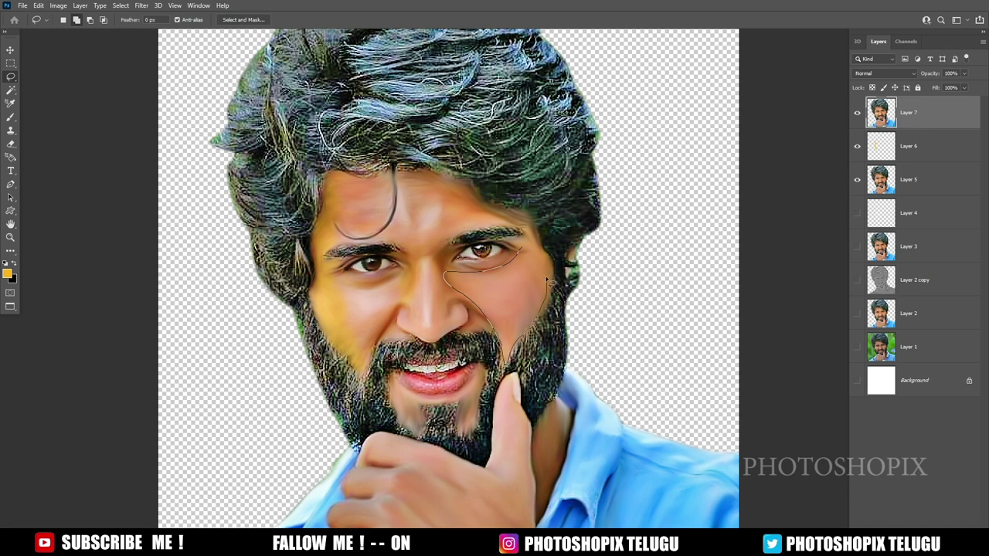
Step: Lasso the right cheek below the eye, feather the selection by 10 pixels, and begin a magenta Color Balance shift
{"action": "mouse_move", "coordinate": [484, 317]}
{"action": "left_mouse_down"}
{"action": "mouse_move", "coordinate": [573, 236]}
{"action": "mouse_move", "coordinate": [544, 293]}
{"action": "mouse_move", "coordinate": [492, 294]}
{"action": "left_mouse_up"}
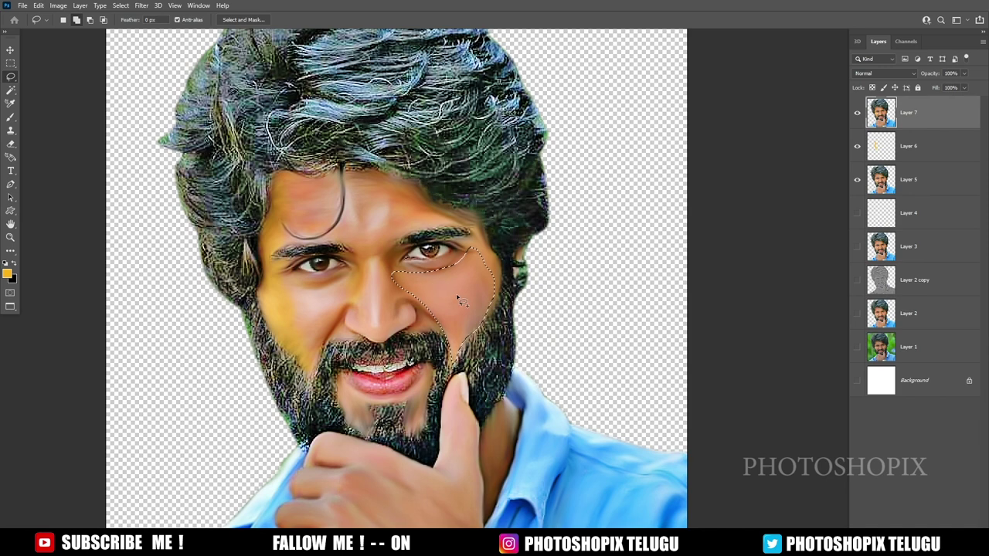
{"action": "left_click_drag", "start_coordinate": [518, 322], "coordinate": [490, 325]}
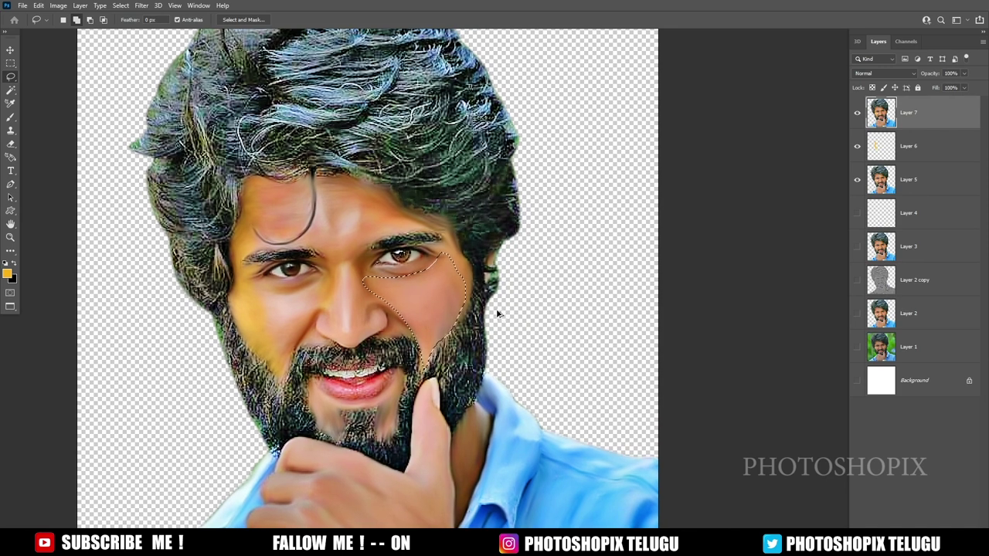
{"action": "key", "text": "shift+F6"}
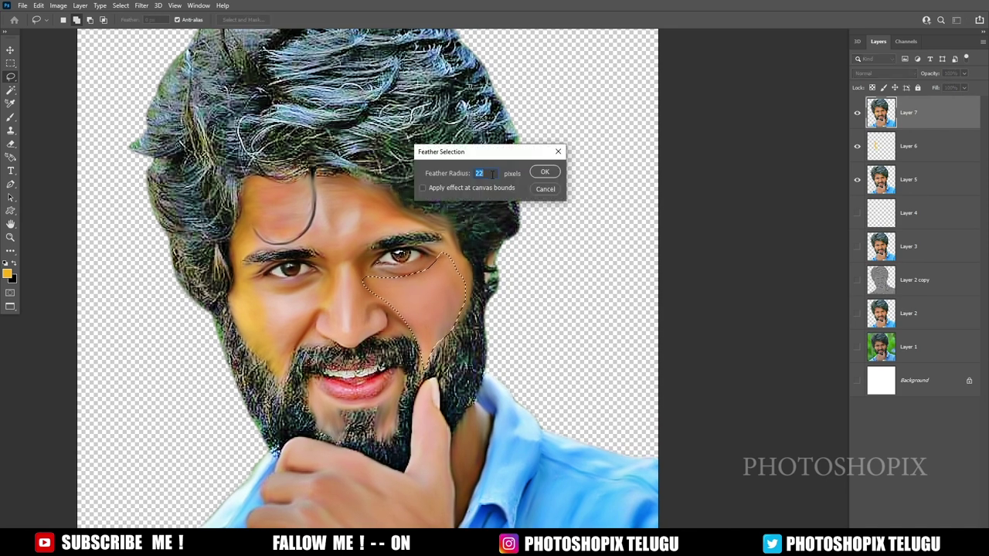
{"action": "type", "text": "10"}
{"action": "key", "text": "Return"}
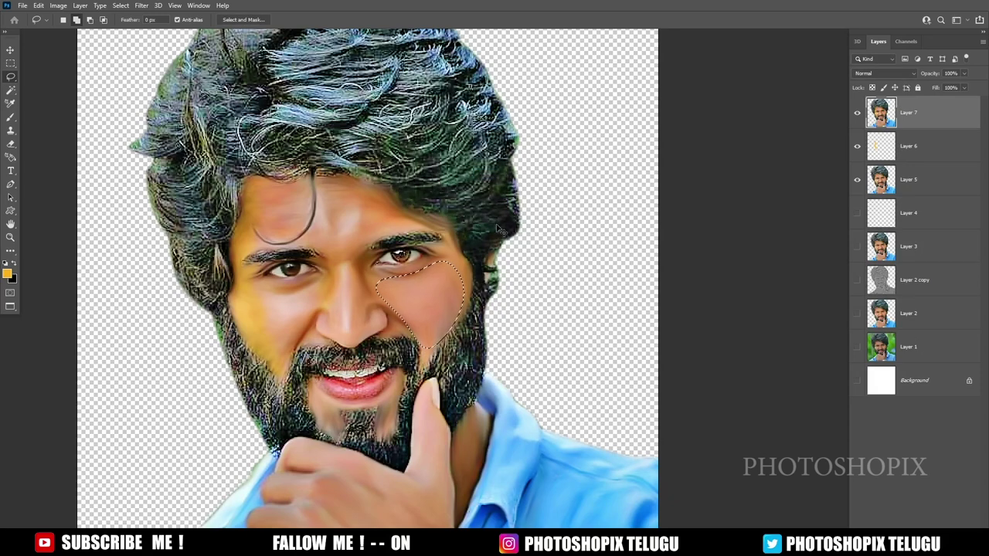
{"action": "key", "text": "ctrl+b"}
{"action": "left_click_drag", "start_coordinate": [663, 214], "coordinate": [662, 217]}
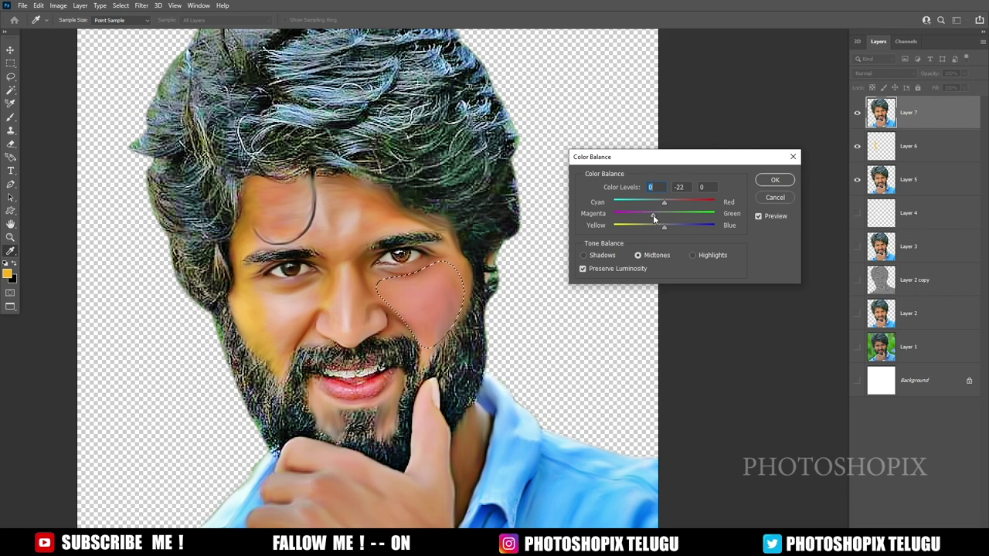
Step: Commit the magenta Color Balance on the cheek, brighten it with Curves (153→168), and deselect
{"action": "left_click", "coordinate": [775, 179]}
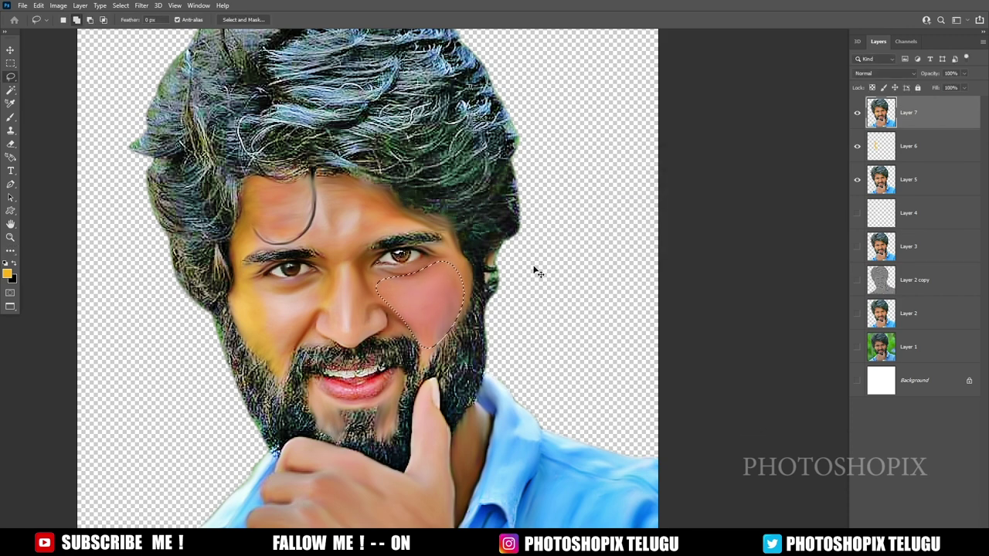
{"action": "key", "text": "ctrl+m"}
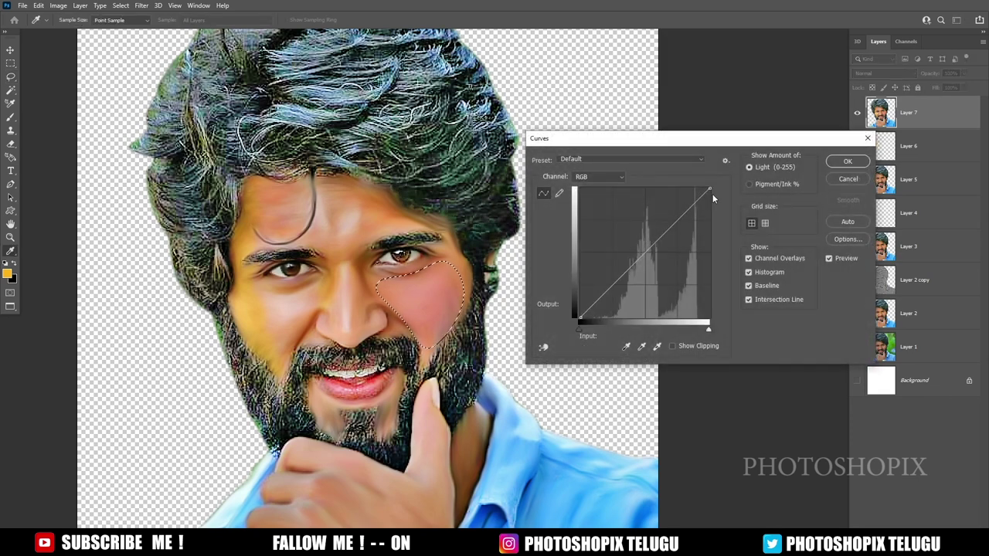
{"action": "left_click_drag", "start_coordinate": [707, 188], "coordinate": [705, 186]}
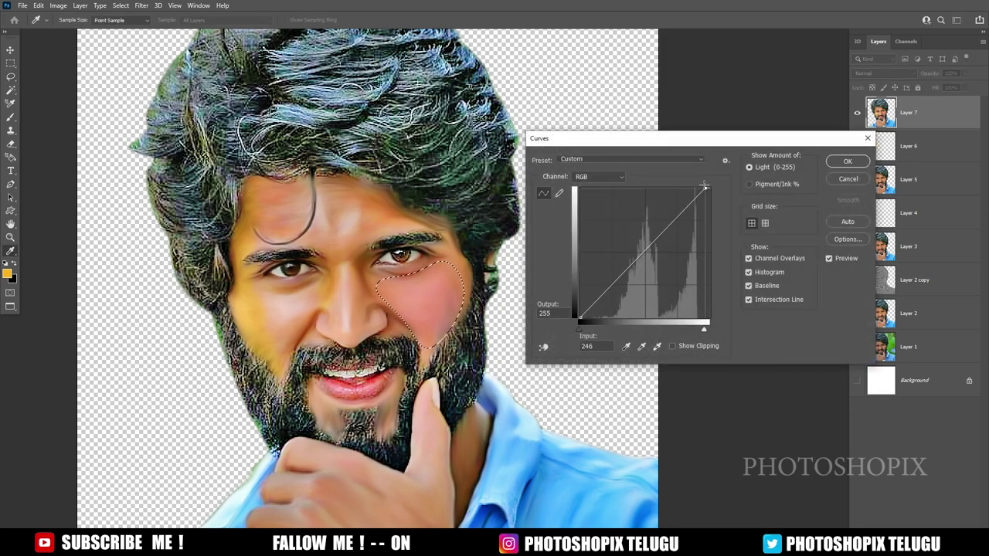
{"action": "left_click_drag", "start_coordinate": [580, 317], "coordinate": [585, 317]}
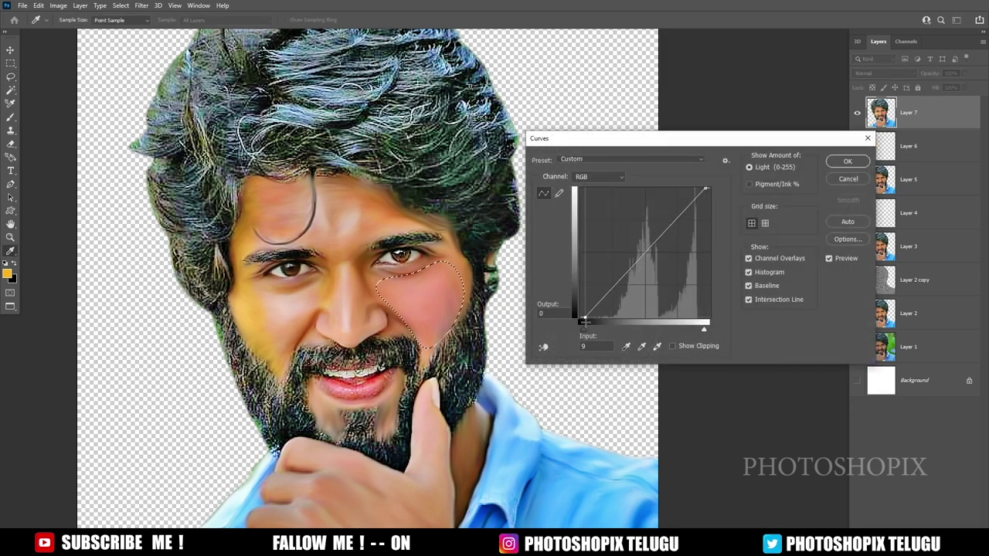
{"action": "left_click_drag", "start_coordinate": [658, 238], "coordinate": [658, 231]}
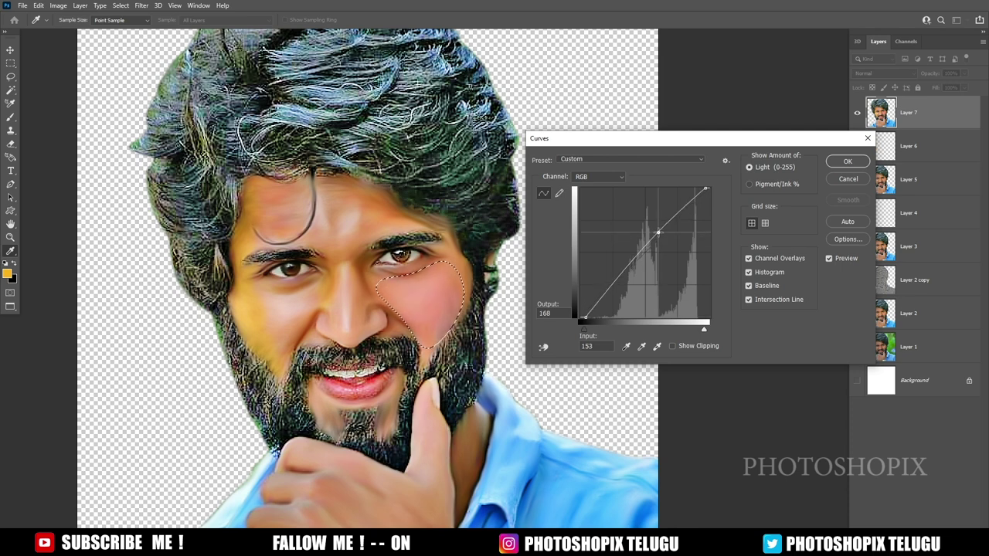
{"action": "left_click", "coordinate": [846, 161]}
{"action": "key", "text": "ctrl+d"}
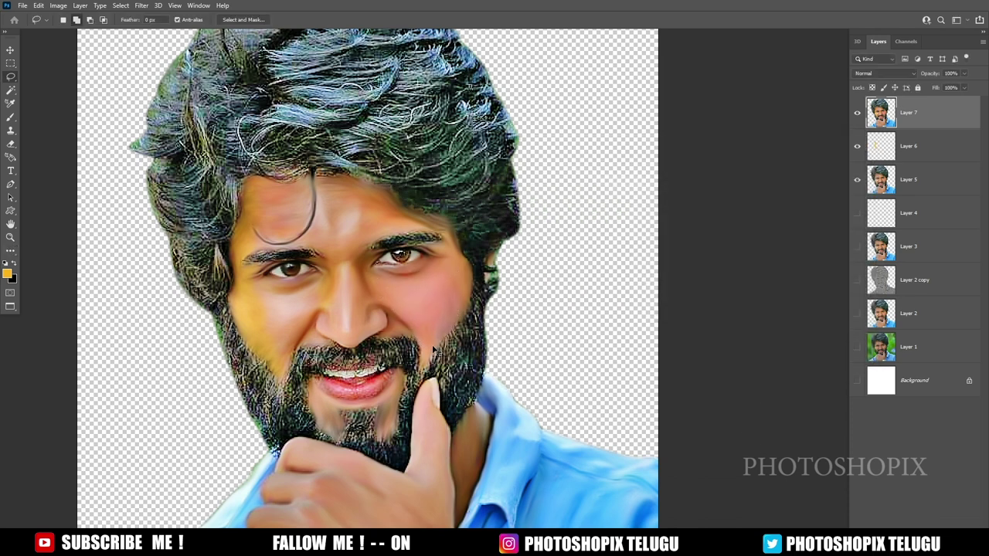
{"action": "key", "text": "ctrl+0"}
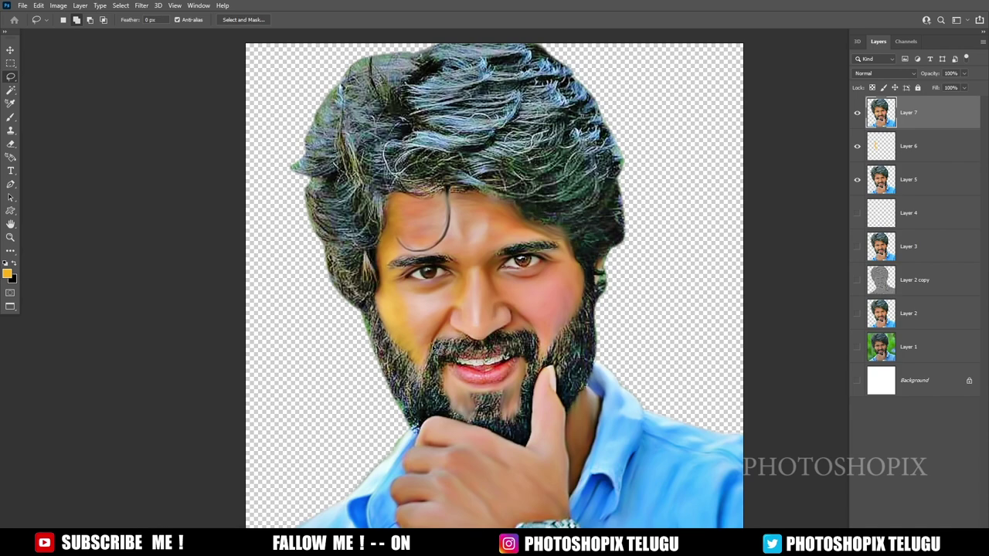
Step: Smudge the right-hand eye's iris, catchlight and lower lash line smooth
{"action": "key", "text": "ctrl+minus"}
{"action": "scroll", "coordinate": [459, 287], "scroll_direction": "up", "scroll_amount": 3}
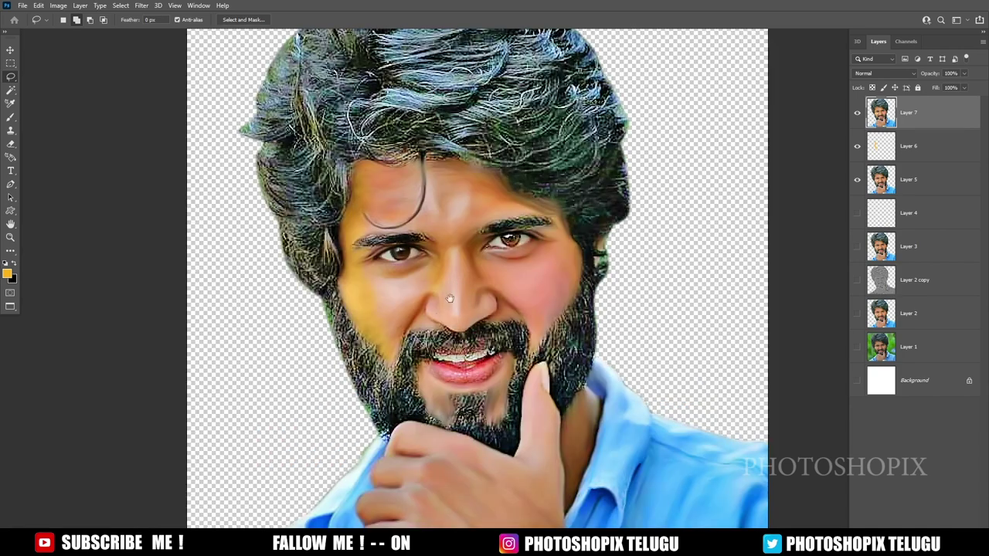
{"action": "scroll", "coordinate": [403, 307], "scroll_direction": "up", "scroll_amount": 2}
{"action": "scroll", "coordinate": [401, 259], "scroll_direction": "up", "scroll_amount": 1}
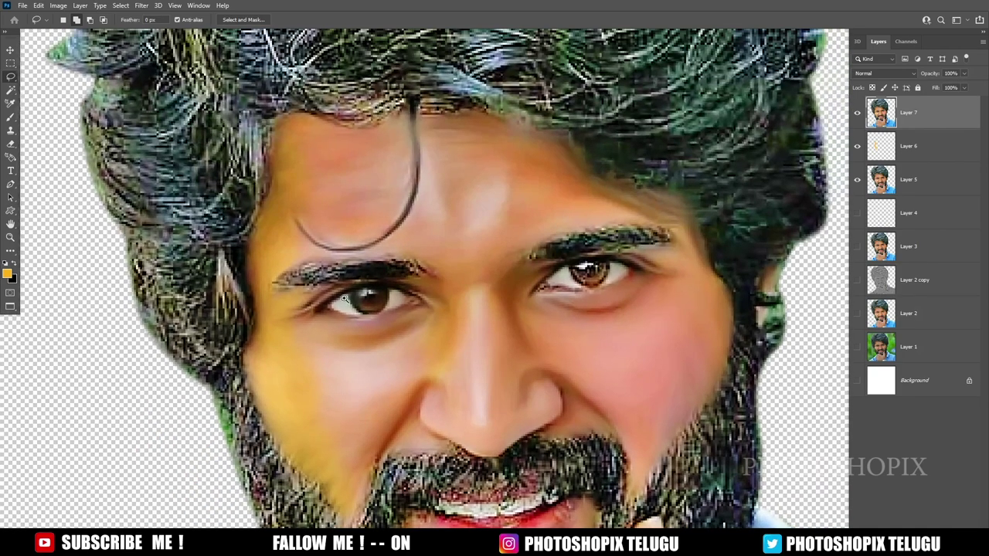
{"action": "scroll", "coordinate": [345, 298], "scroll_direction": "up", "scroll_amount": 2}
{"action": "scroll", "coordinate": [607, 289], "scroll_direction": "up", "scroll_amount": 1}
{"action": "scroll", "coordinate": [598, 286], "scroll_direction": "up", "scroll_amount": 1}
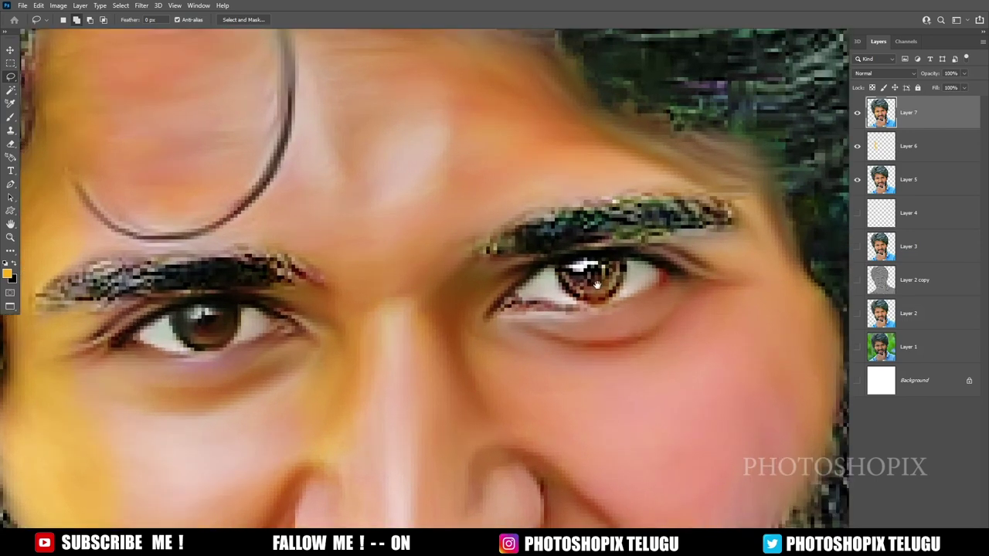
{"action": "key", "text": "r"}
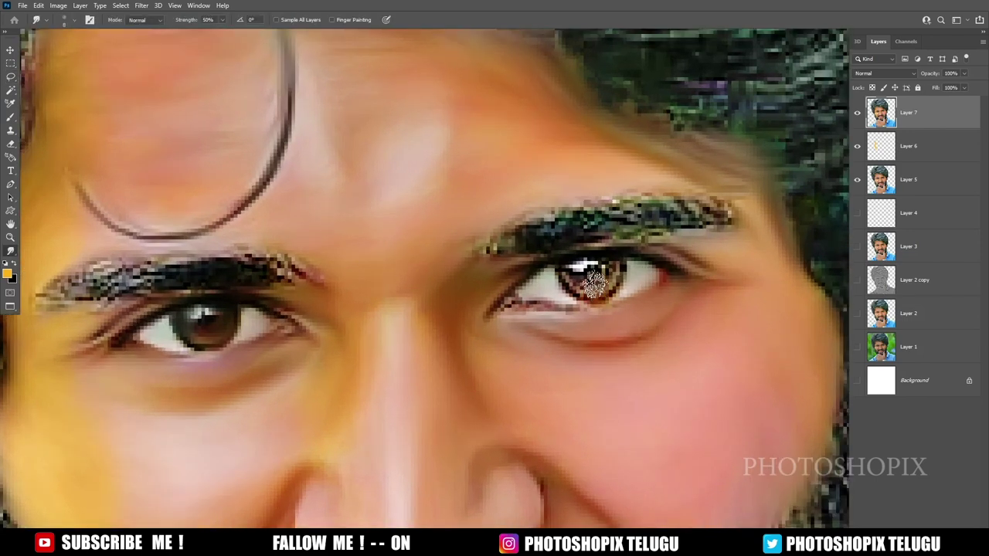
{"action": "left_click_drag", "start_coordinate": [566, 270], "coordinate": [620, 263]}
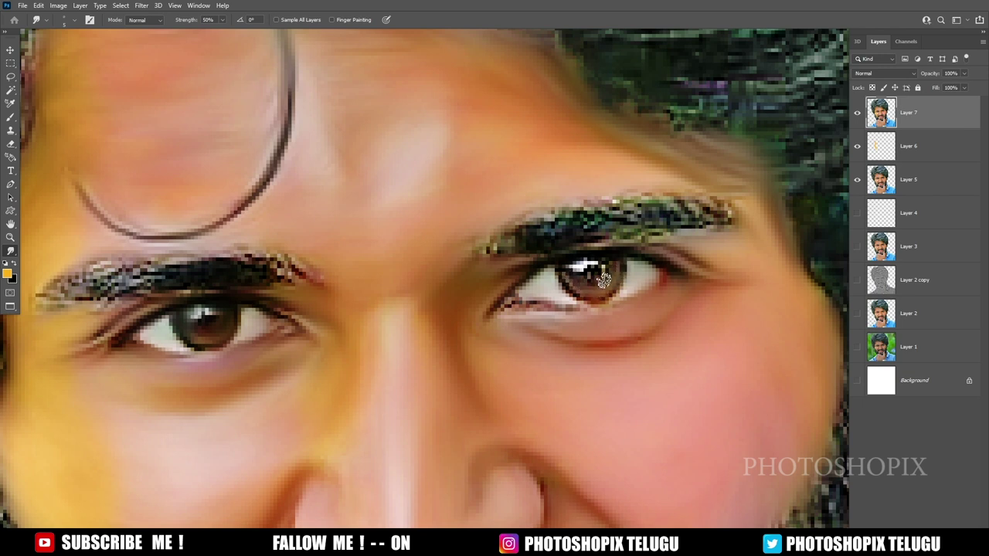
{"action": "left_click_drag", "start_coordinate": [588, 263], "coordinate": [614, 262]}
{"action": "scroll", "coordinate": [634, 282], "scroll_direction": "up", "scroll_amount": 2}
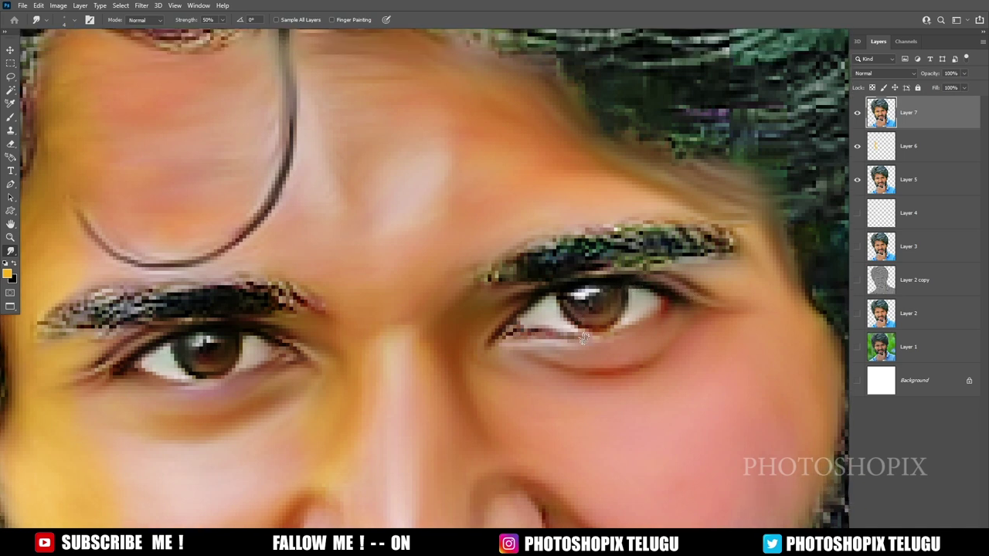
{"action": "left_click_drag", "start_coordinate": [518, 317], "coordinate": [596, 306]}
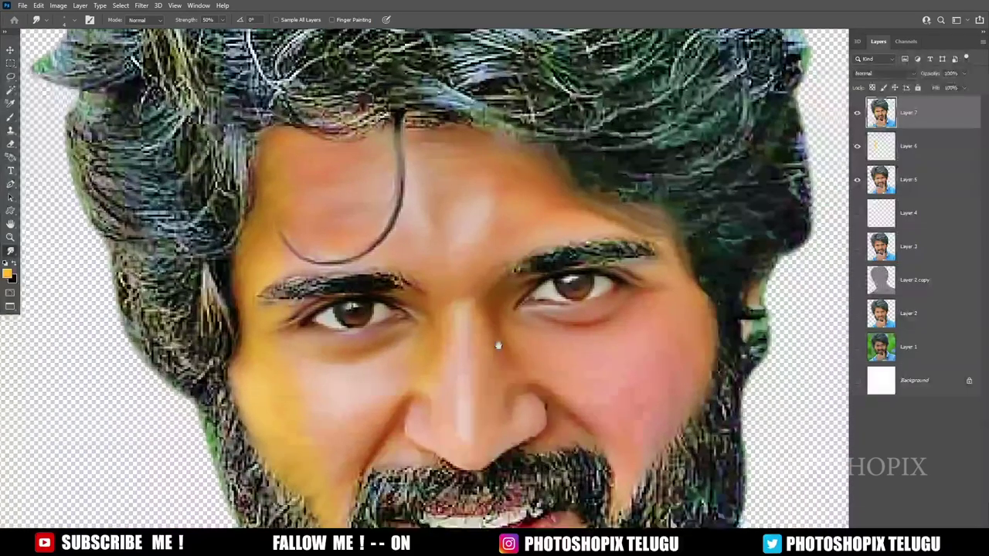
Step: Switch to the Move tool, adjust the view, and open the Image menu
{"action": "scroll", "coordinate": [499, 345], "scroll_direction": "down", "scroll_amount": 3}
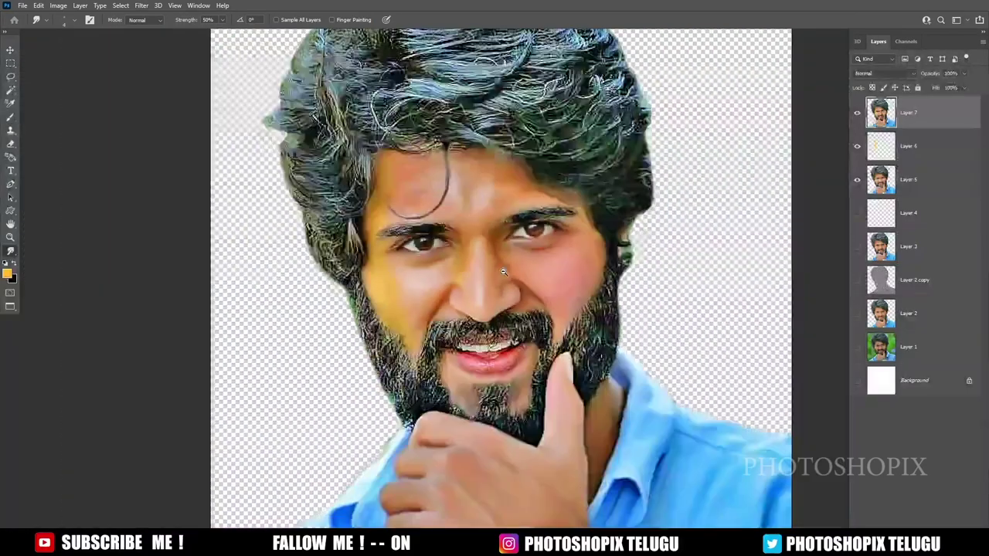
{"action": "scroll", "coordinate": [498, 345], "scroll_direction": "down", "scroll_amount": 2}
{"action": "scroll", "coordinate": [542, 325], "scroll_direction": "up", "scroll_amount": 3}
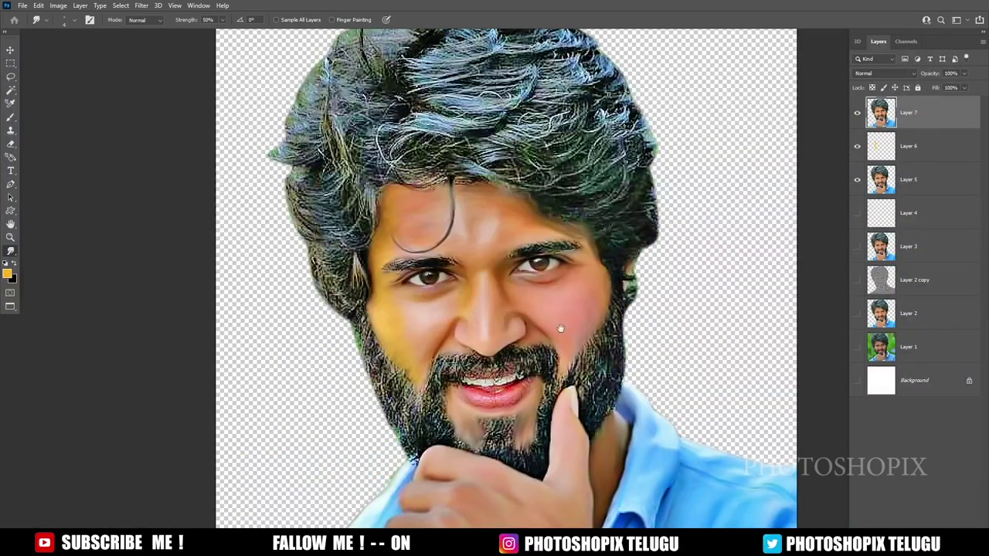
{"action": "scroll", "coordinate": [559, 327], "scroll_direction": "up", "scroll_amount": 1}
{"action": "key", "text": "v"}
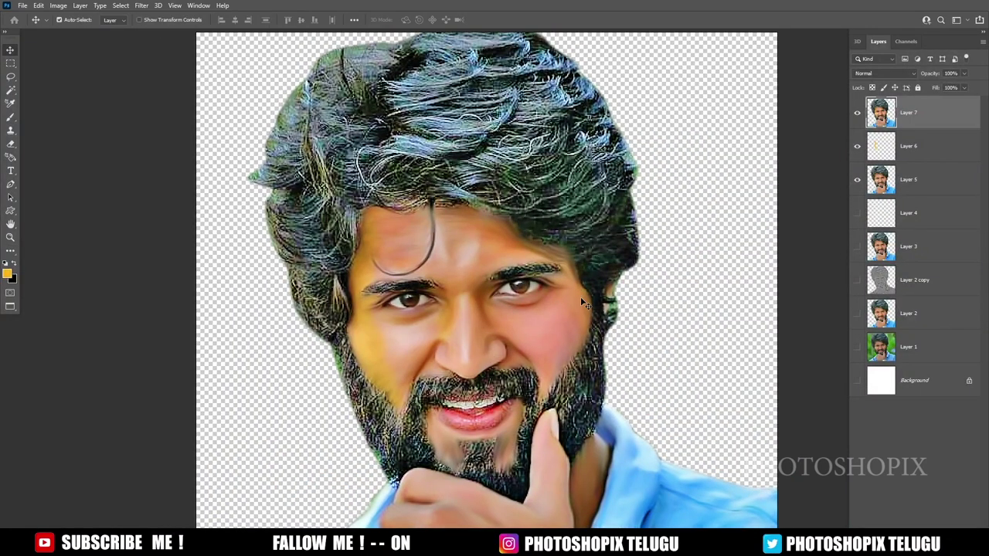
{"action": "scroll", "coordinate": [540, 325], "scroll_direction": "down", "scroll_amount": 2}
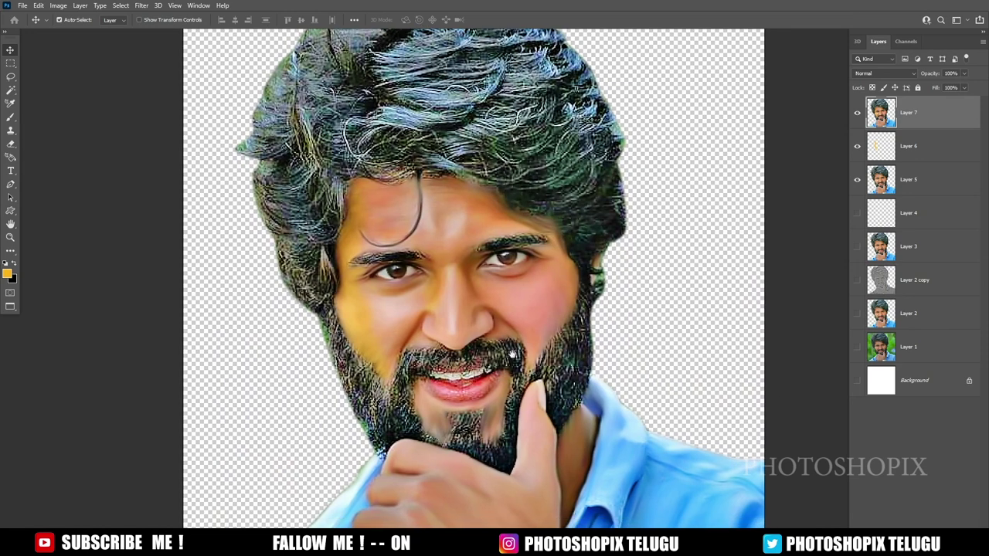
{"action": "scroll", "coordinate": [510, 346], "scroll_direction": "up", "scroll_amount": 1}
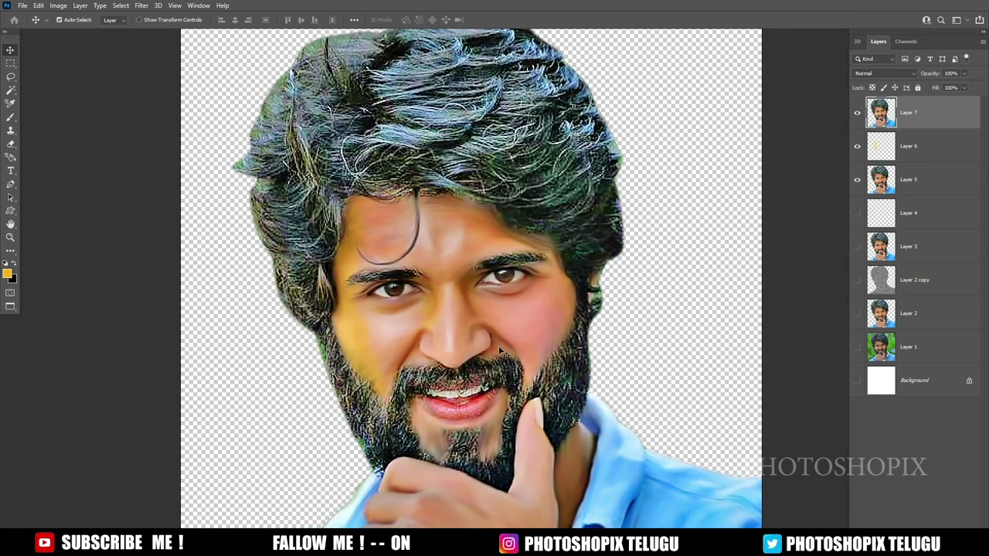
{"action": "left_click", "coordinate": [58, 5]}
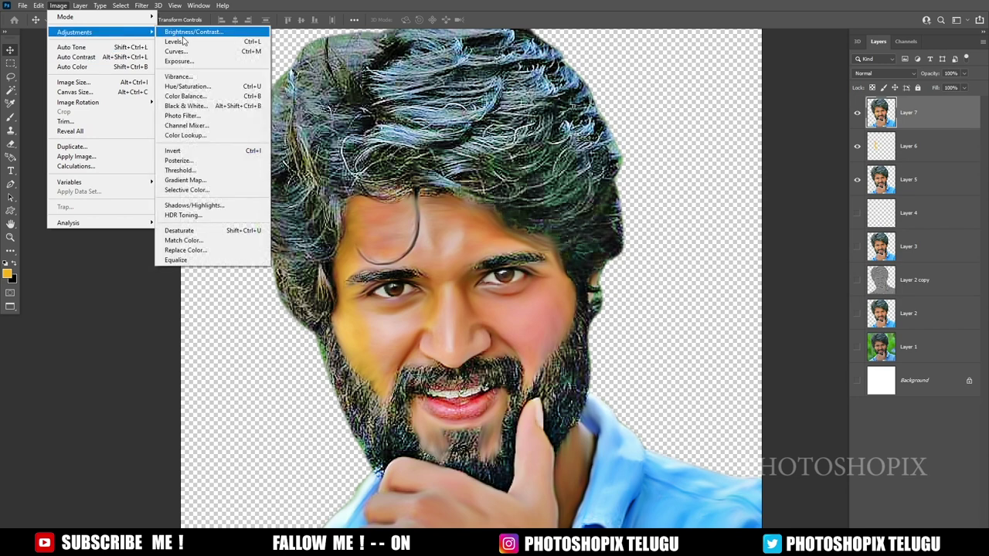
{"action": "mouse_move", "coordinate": [75, 32]}
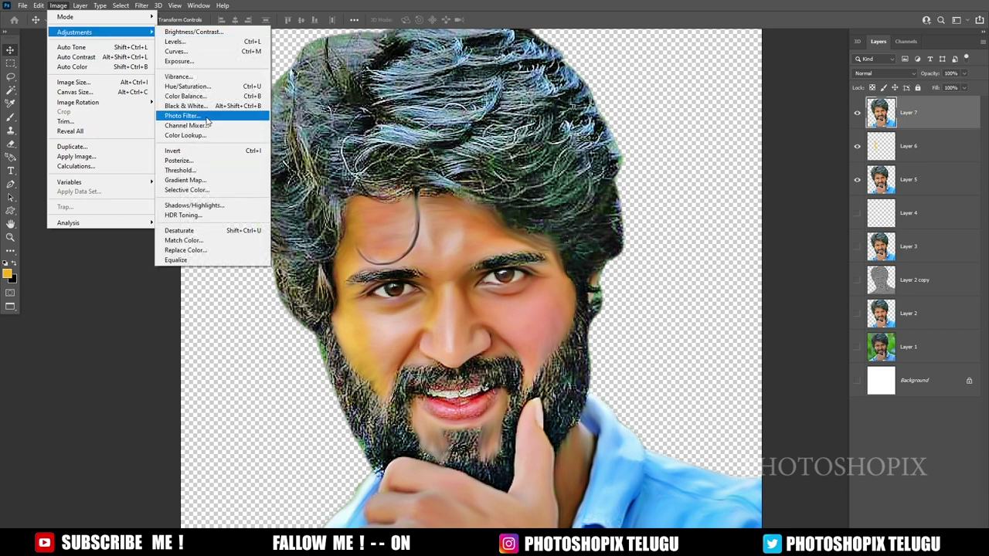
Step: Apply Match Color to Layer 7 with Luminance 120 and Color Intensity 112, then fit the portrait on screen
{"action": "left_click", "coordinate": [204, 241]}
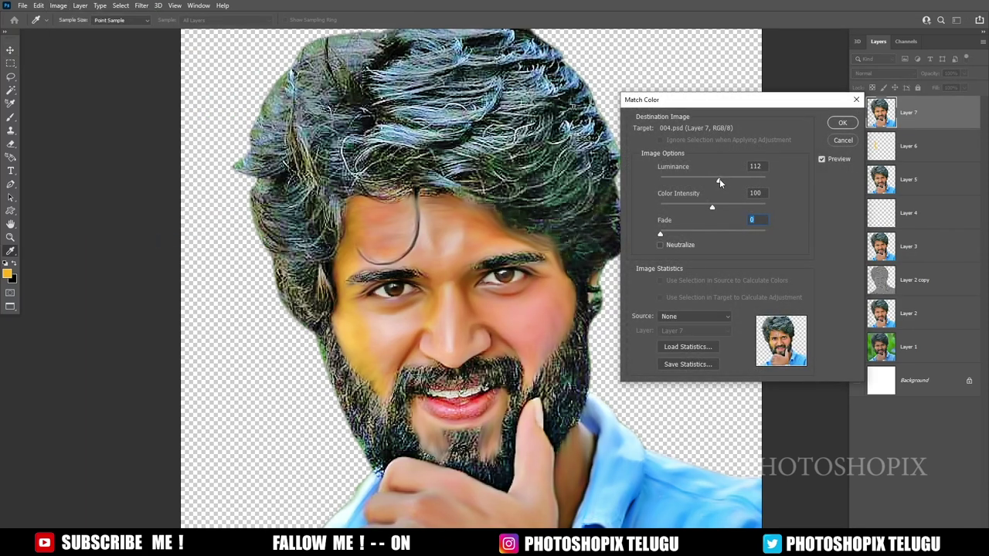
{"action": "left_click_drag", "start_coordinate": [719, 180], "coordinate": [719, 207]}
{"action": "left_click", "coordinate": [842, 122]}
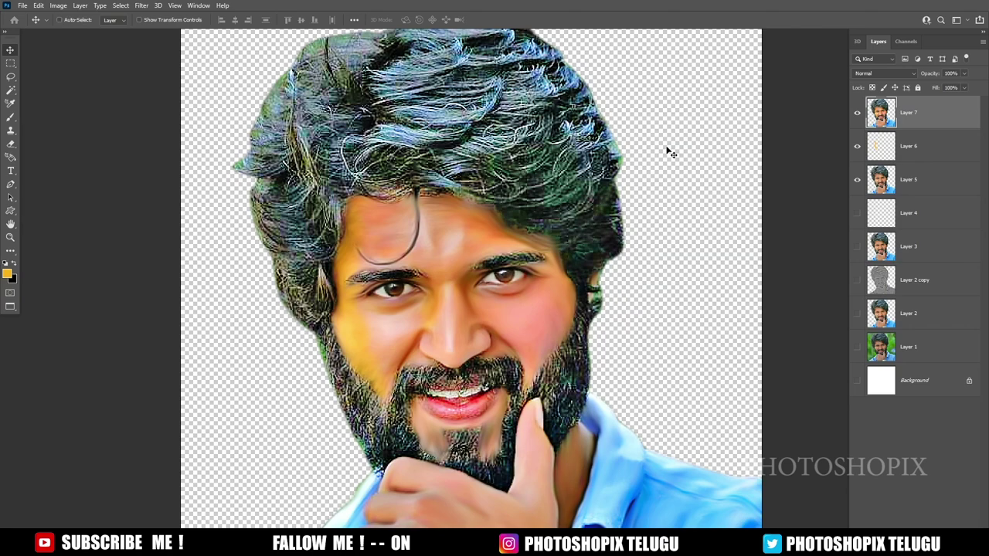
{"action": "key", "text": "ctrl+0"}
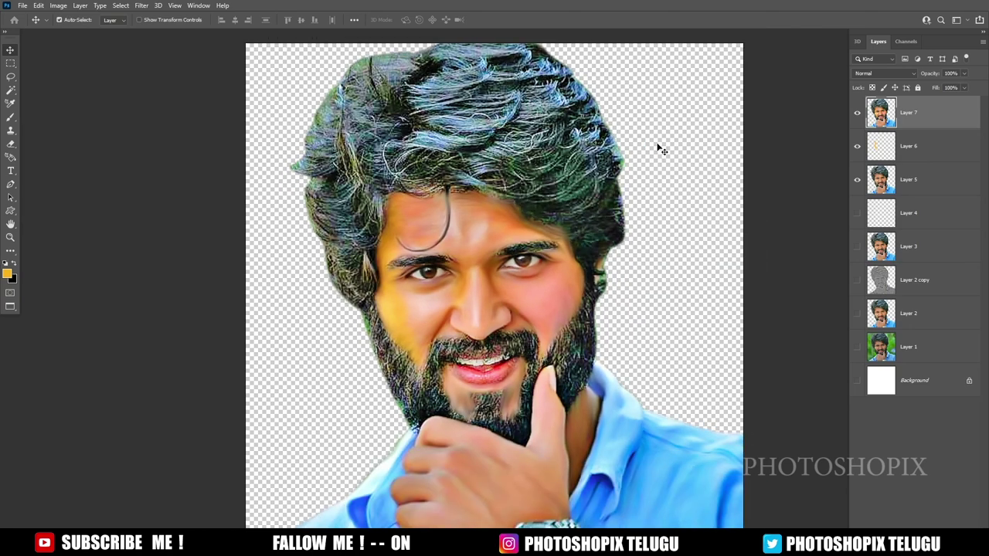
{"action": "scroll", "coordinate": [402, 336], "scroll_direction": "down", "scroll_amount": 2}
{"action": "scroll", "coordinate": [446, 372], "scroll_direction": "up", "scroll_amount": 2}
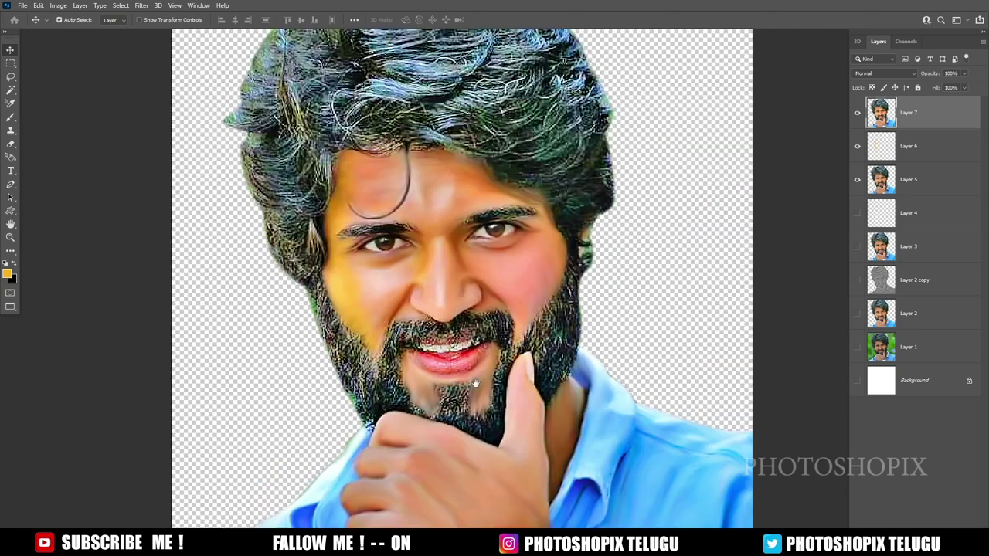
{"action": "scroll", "coordinate": [497, 371], "scroll_direction": "down", "scroll_amount": 1}
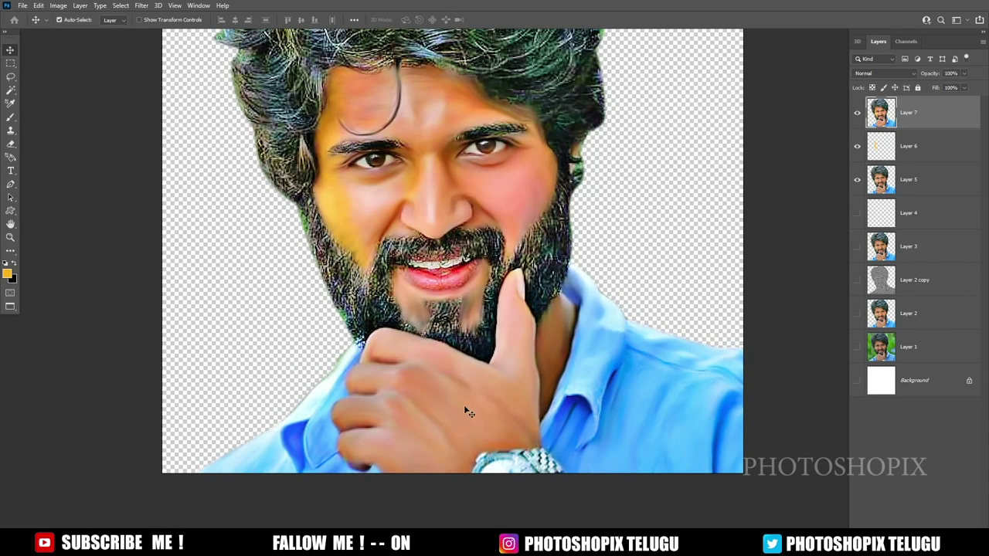
Step: Lasso a selection around the chin-gripping hand and feather it by 60 pixels
{"action": "key", "text": "l"}
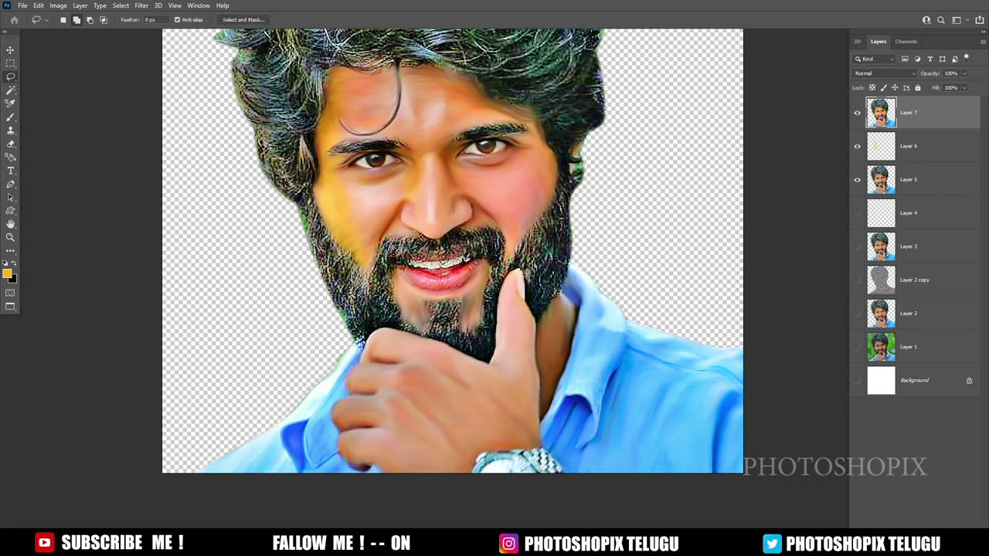
{"action": "mouse_move", "coordinate": [500, 310]}
{"action": "left_mouse_down"}
{"action": "mouse_move", "coordinate": [333, 426]}
{"action": "mouse_move", "coordinate": [546, 385]}
{"action": "left_mouse_up"}
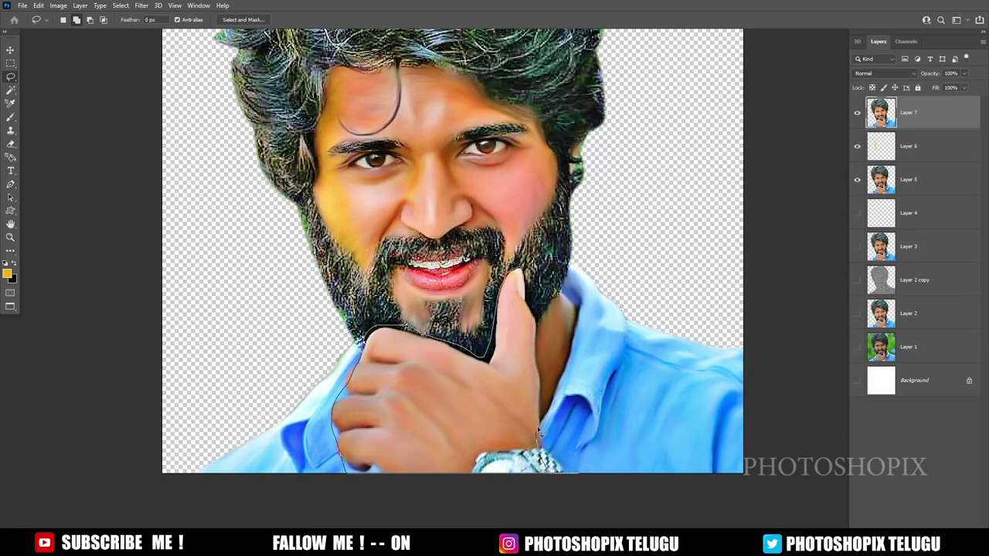
{"action": "left_click_drag", "start_coordinate": [547, 384], "coordinate": [544, 284]}
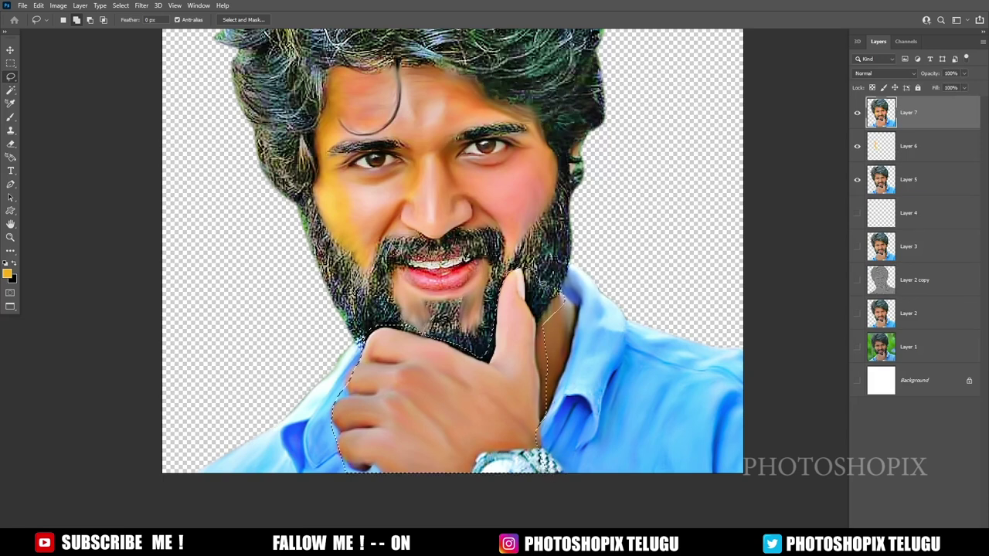
{"action": "key", "text": "shift+F6"}
{"action": "type", "text": "60"}
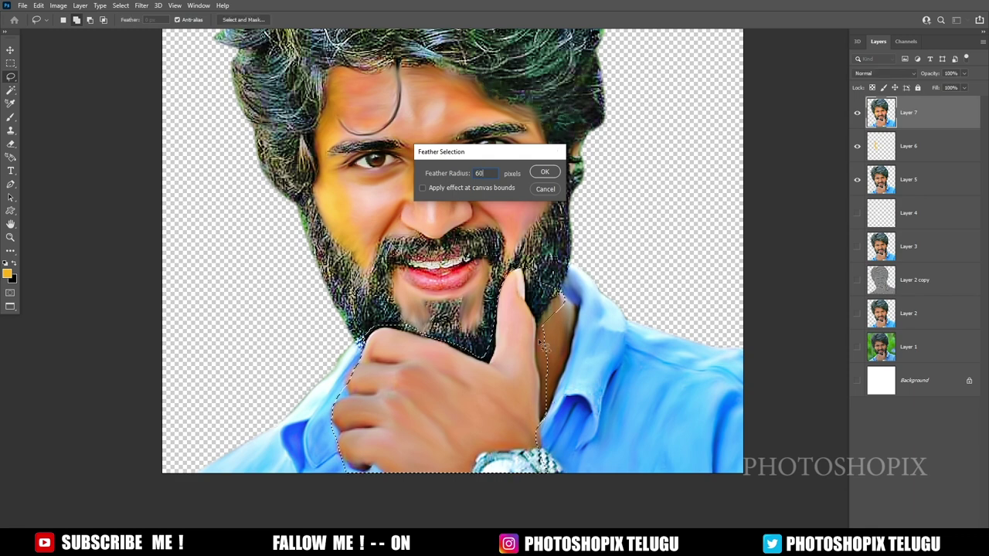
{"action": "key", "text": "Return"}
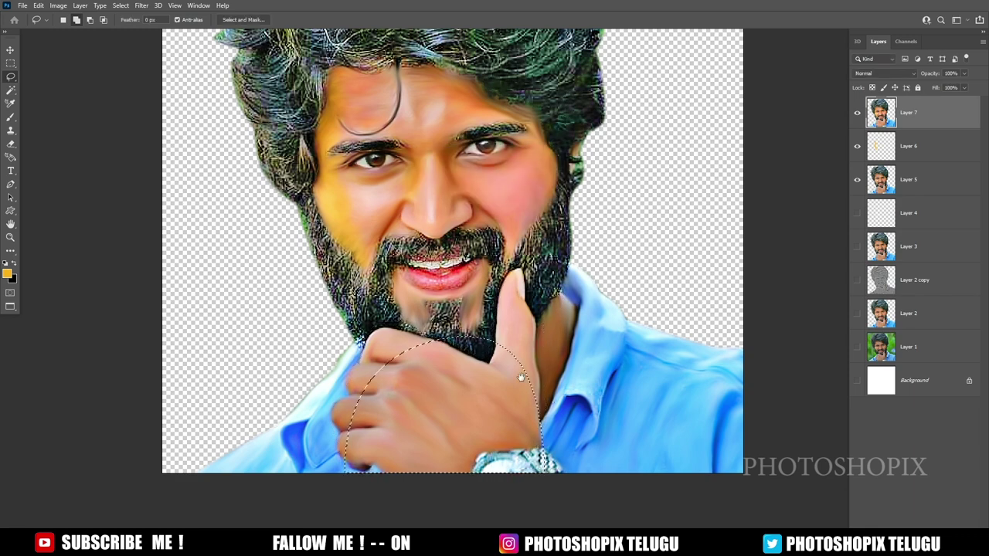
{"action": "left_click_drag", "start_coordinate": [512, 372], "coordinate": [480, 373]}
{"action": "key", "text": "ctrl+z"}
{"action": "key", "text": "shift+F6"}
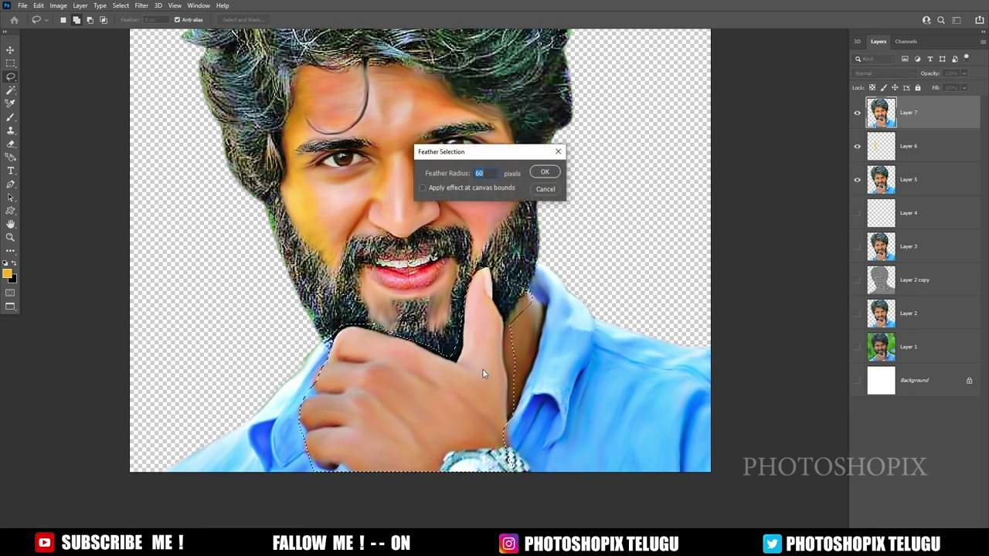
{"action": "key", "text": "Return"}
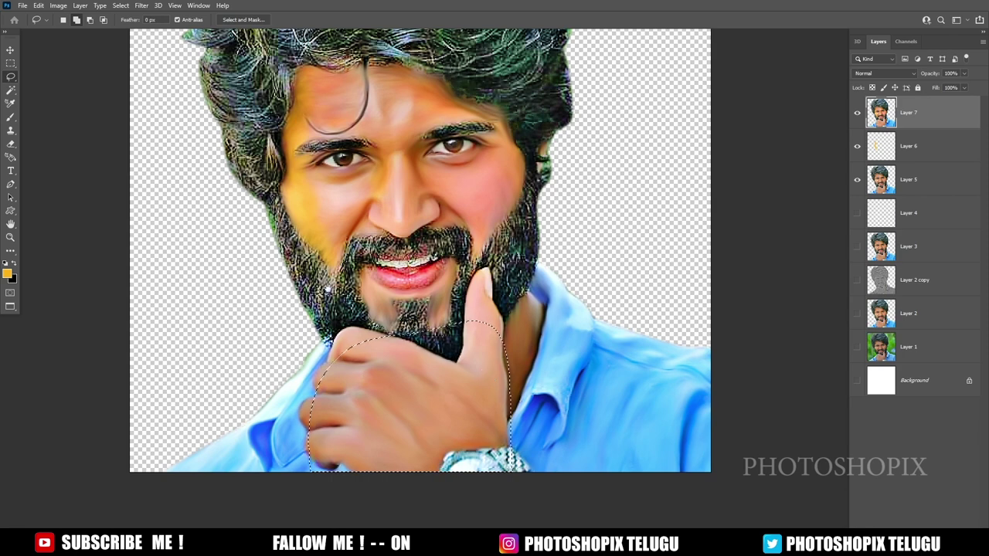
{"action": "left_click_drag", "start_coordinate": [485, 250], "coordinate": [463, 261]}
Step: Boost the hand's contrast with Curves: black point in, white point in, midtones lifted
{"action": "key", "text": "ctrl+m"}
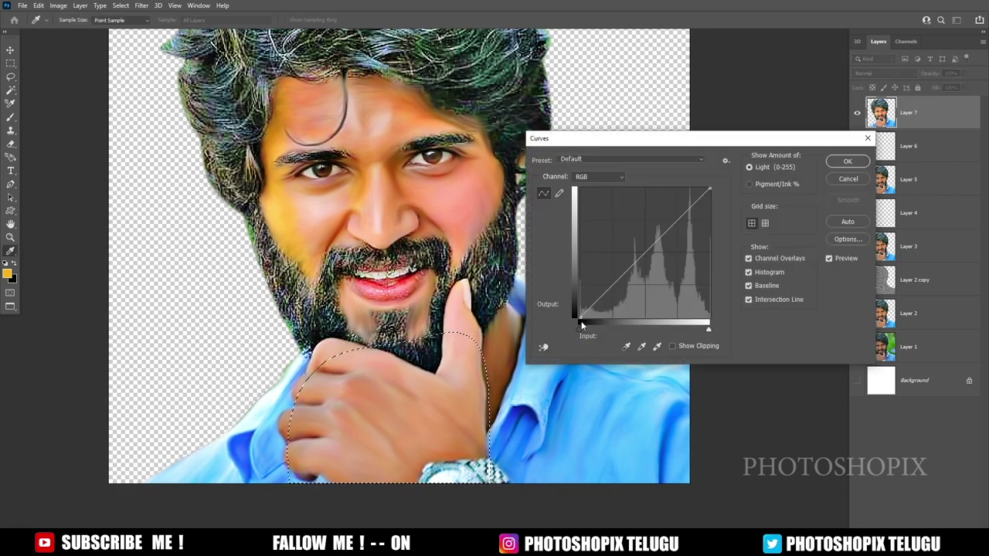
{"action": "left_click_drag", "start_coordinate": [581, 320], "coordinate": [591, 324]}
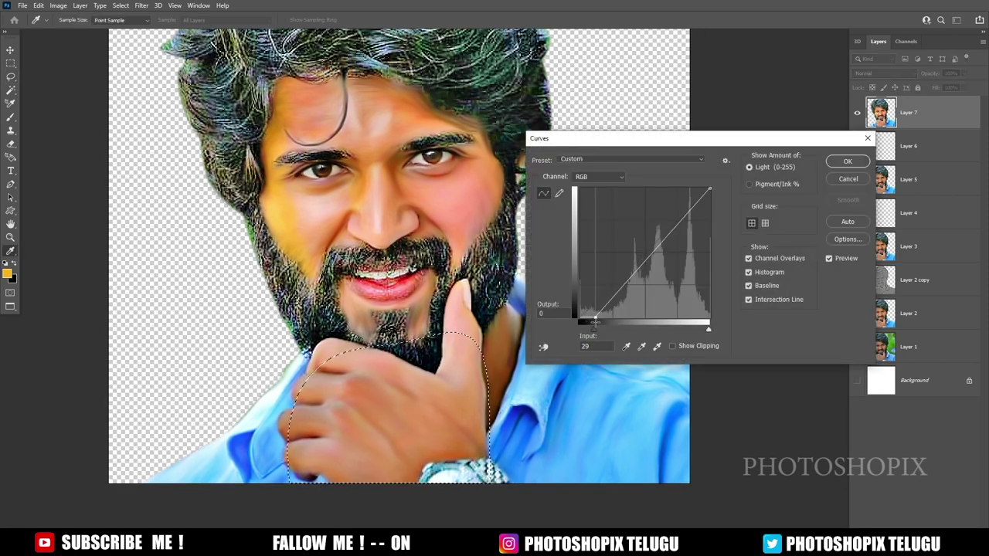
{"action": "left_click_drag", "start_coordinate": [709, 188], "coordinate": [701, 188]}
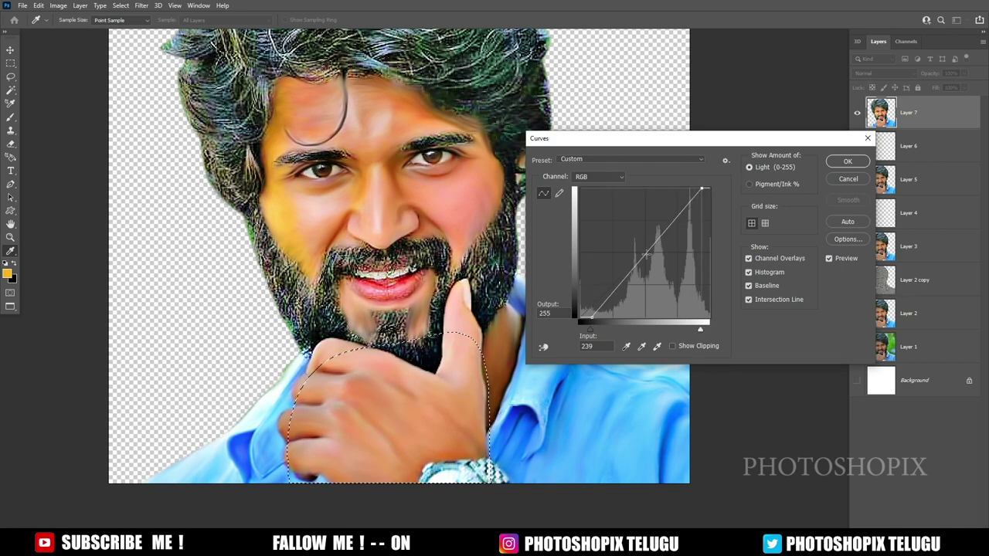
{"action": "left_click_drag", "start_coordinate": [646, 253], "coordinate": [646, 249]}
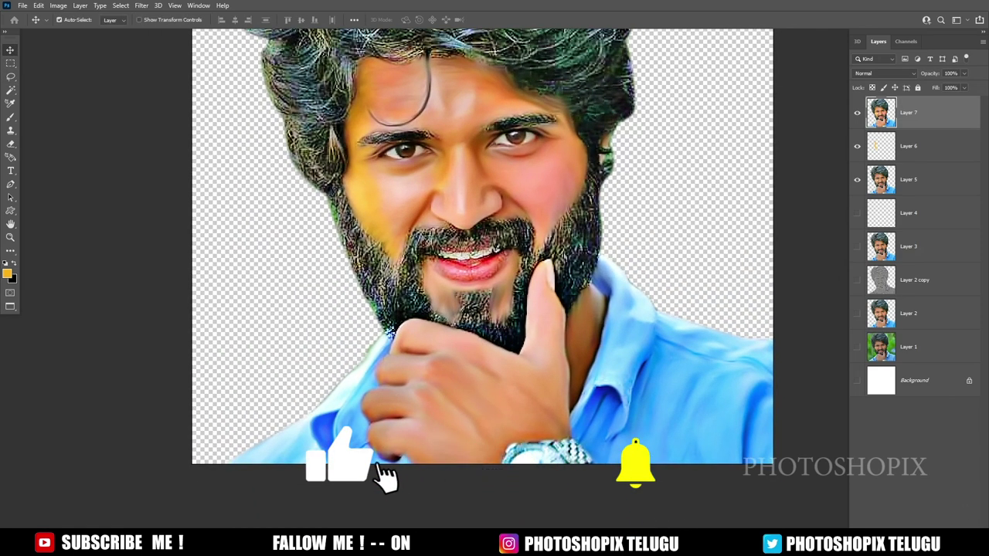
Step: Add a new Layer 8 and paint orange over the fingers with a size-9 brush
{"action": "key", "text": "ctrl+shift+alt+n"}
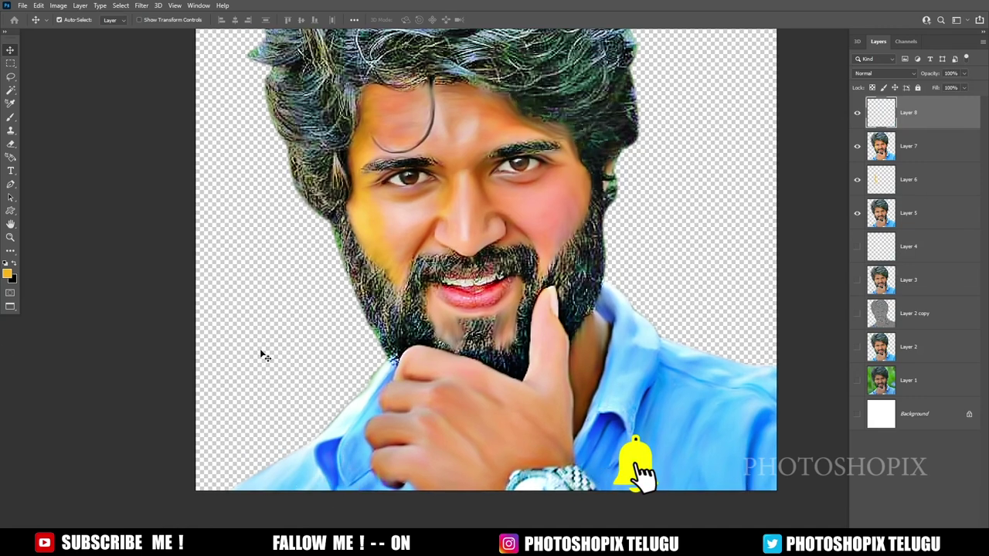
{"action": "key", "text": "b"}
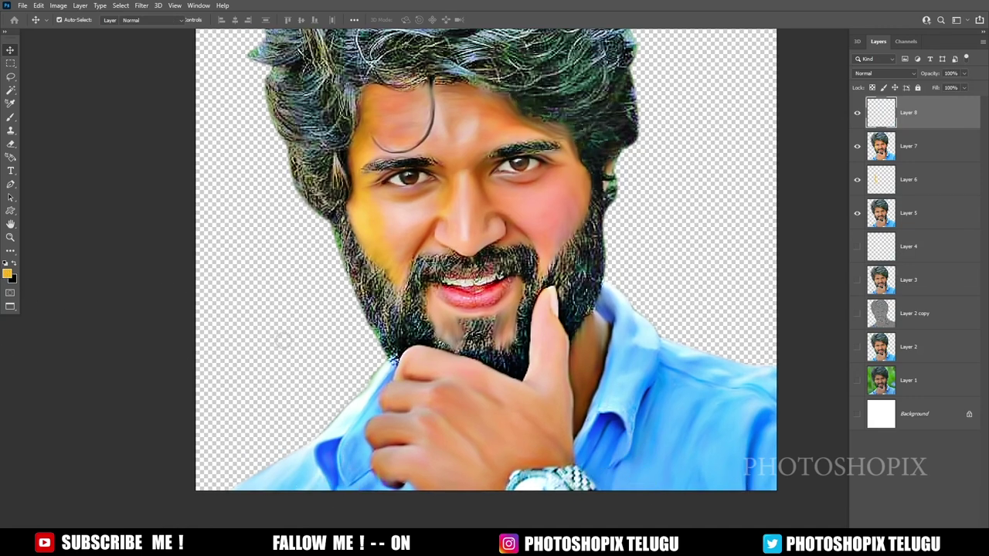
{"action": "key", "text": "bracketleft"}
{"action": "key", "text": "bracketleft"}
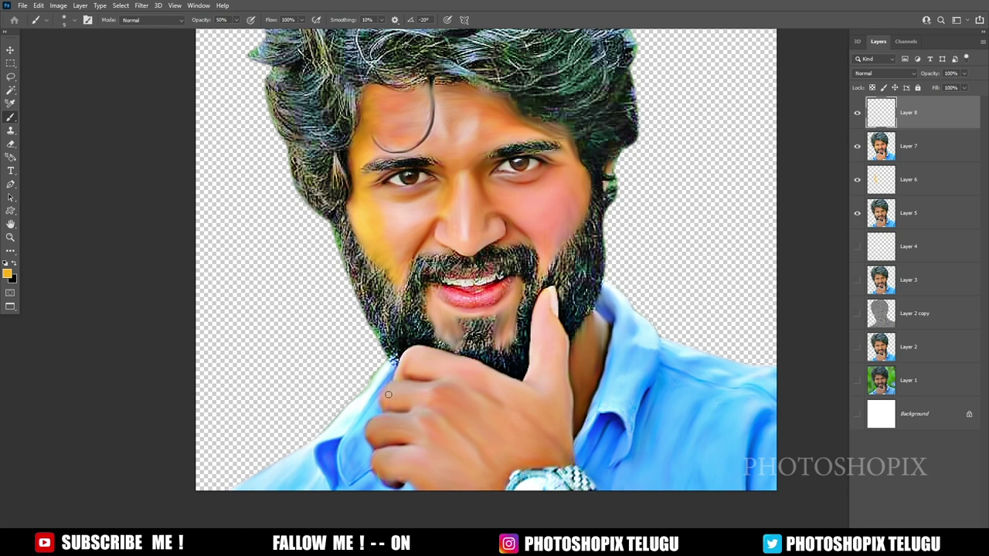
{"action": "scroll", "coordinate": [391, 416], "scroll_direction": "up", "scroll_amount": 3}
{"action": "scroll", "coordinate": [391, 416], "scroll_direction": "up", "scroll_amount": 2}
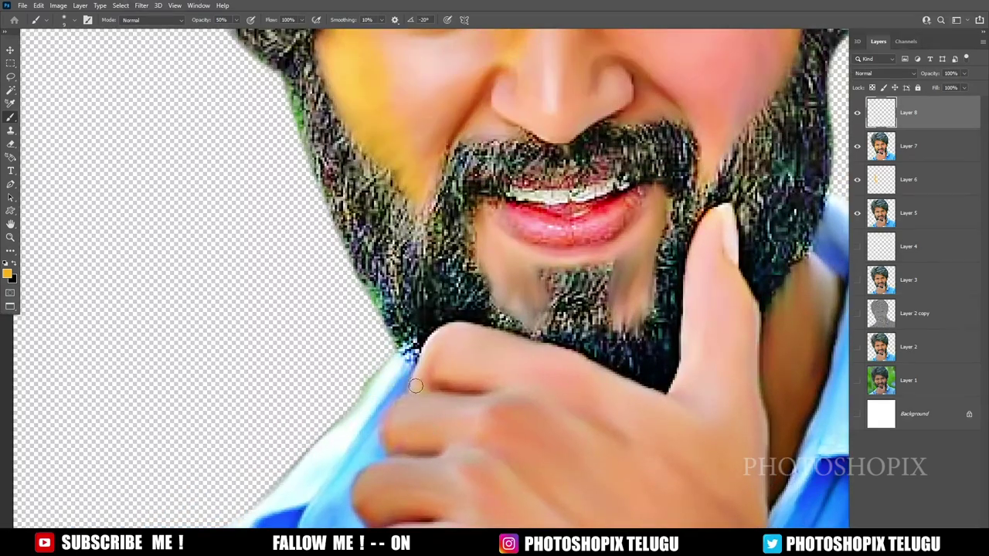
{"action": "left_click_drag", "start_coordinate": [423, 360], "coordinate": [462, 327]}
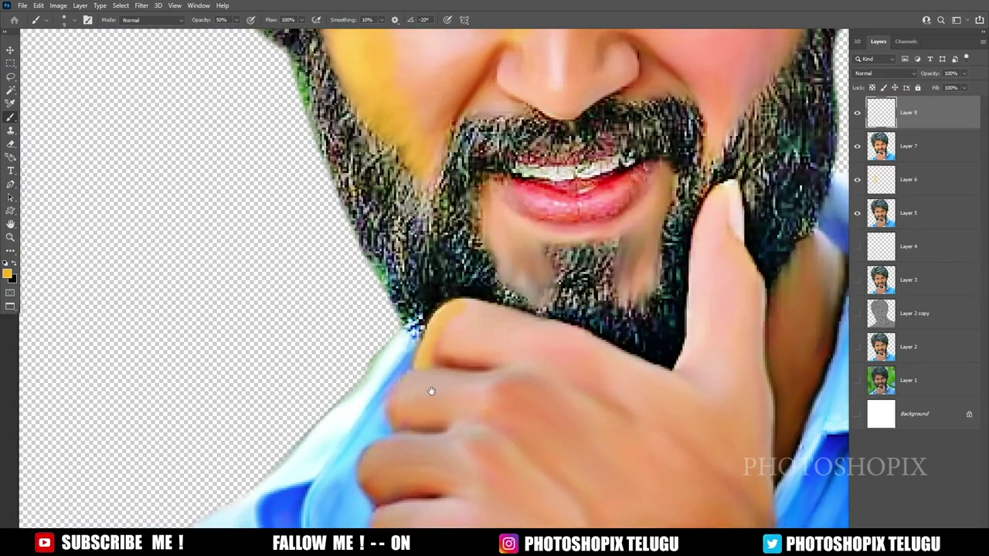
{"action": "scroll", "coordinate": [448, 348], "scroll_direction": "down", "scroll_amount": 1}
{"action": "mouse_move", "coordinate": [413, 408]}
{"action": "left_mouse_down"}
{"action": "mouse_move", "coordinate": [400, 388]}
{"action": "mouse_move", "coordinate": [427, 357]}
{"action": "left_mouse_up"}
{"action": "scroll", "coordinate": [401, 401], "scroll_direction": "down", "scroll_amount": 1}
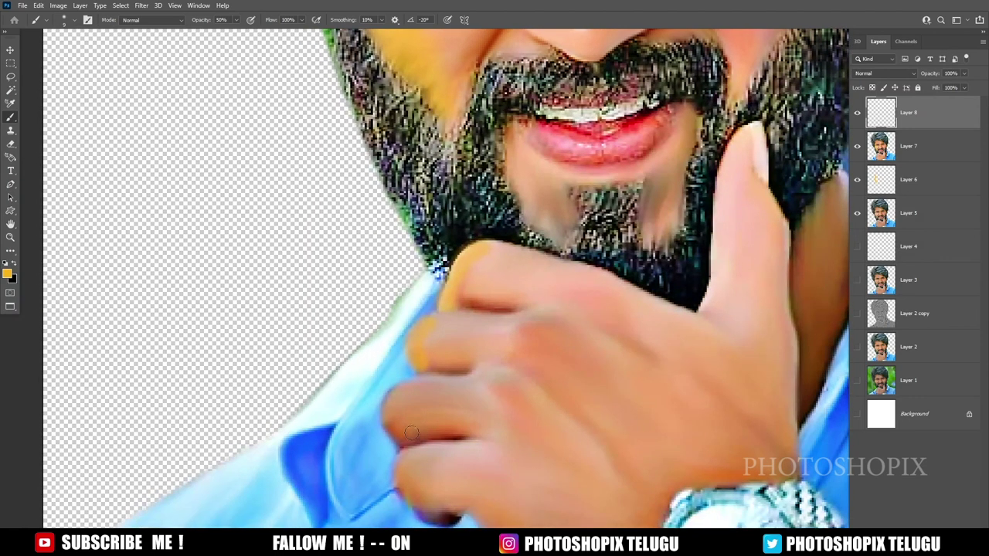
{"action": "left_click_drag", "start_coordinate": [413, 441], "coordinate": [396, 399]}
{"action": "scroll", "coordinate": [409, 468], "scroll_direction": "down", "scroll_amount": 1}
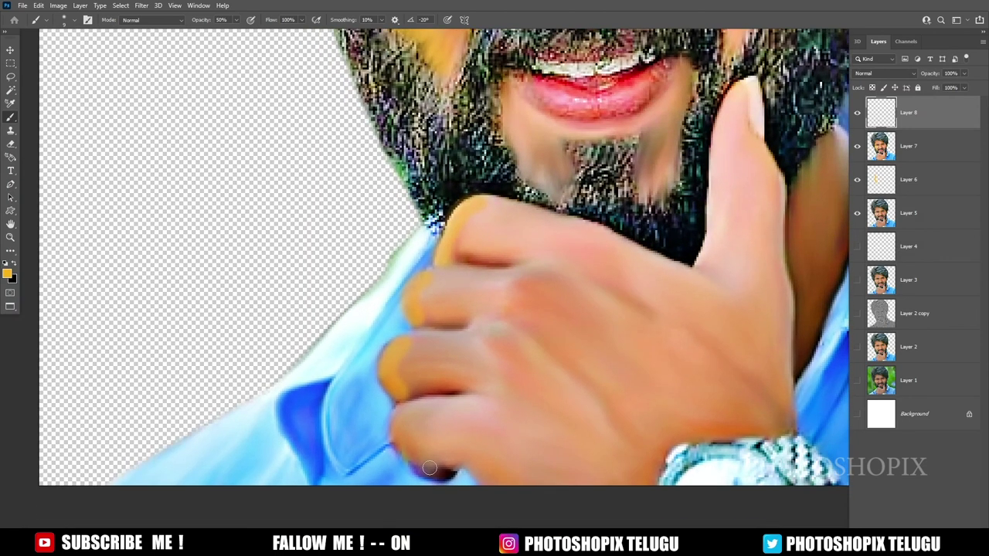
{"action": "left_click_drag", "start_coordinate": [431, 468], "coordinate": [408, 413]}
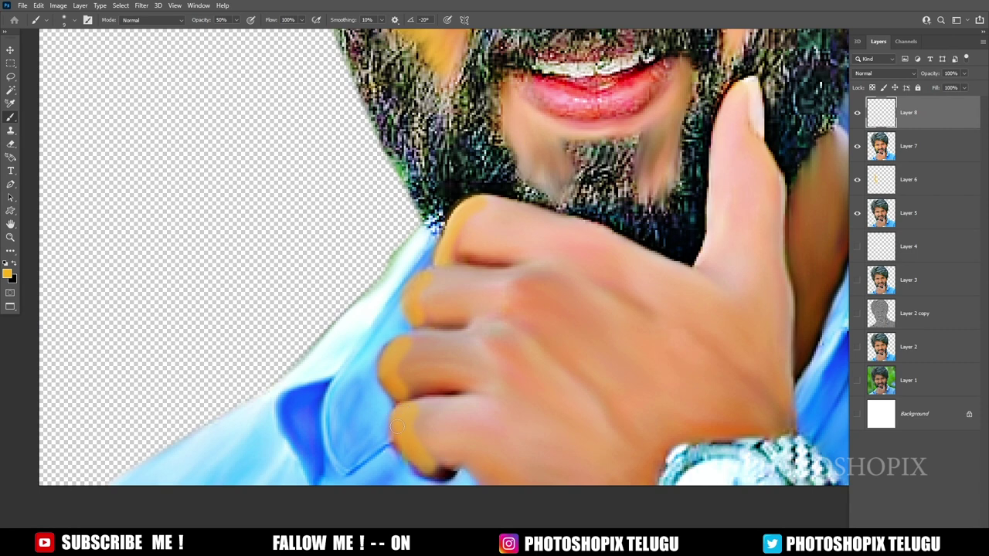
{"action": "scroll", "coordinate": [470, 490], "scroll_direction": "down", "scroll_amount": 1}
{"action": "scroll", "coordinate": [446, 442], "scroll_direction": "down", "scroll_amount": 1}
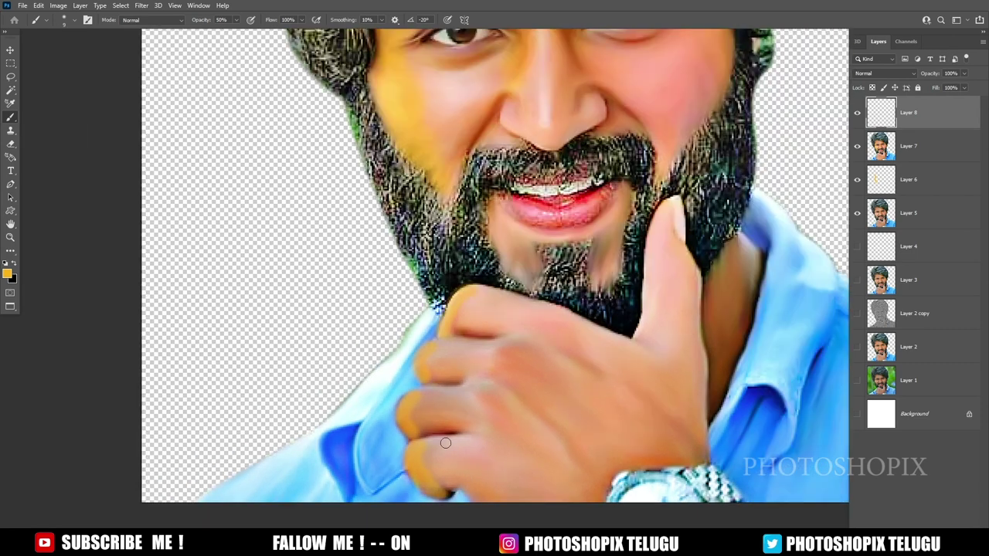
{"action": "left_click_drag", "start_coordinate": [410, 397], "coordinate": [442, 392]}
{"action": "scroll", "coordinate": [464, 406], "scroll_direction": "up", "scroll_amount": 1}
{"action": "scroll", "coordinate": [494, 363], "scroll_direction": "up", "scroll_amount": 1}
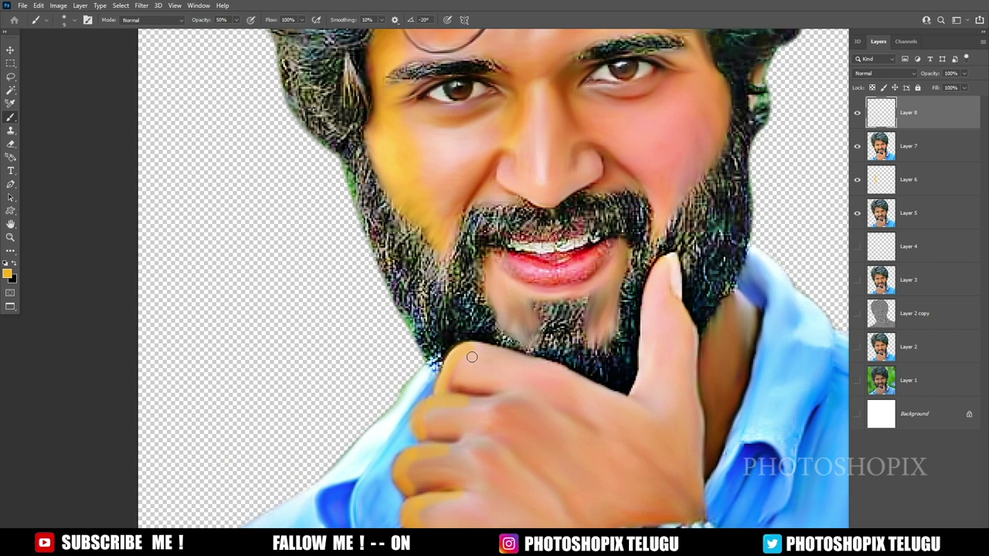
{"action": "scroll", "coordinate": [541, 447], "scroll_direction": "down", "scroll_amount": 1}
{"action": "scroll", "coordinate": [498, 400], "scroll_direction": "down", "scroll_amount": 1}
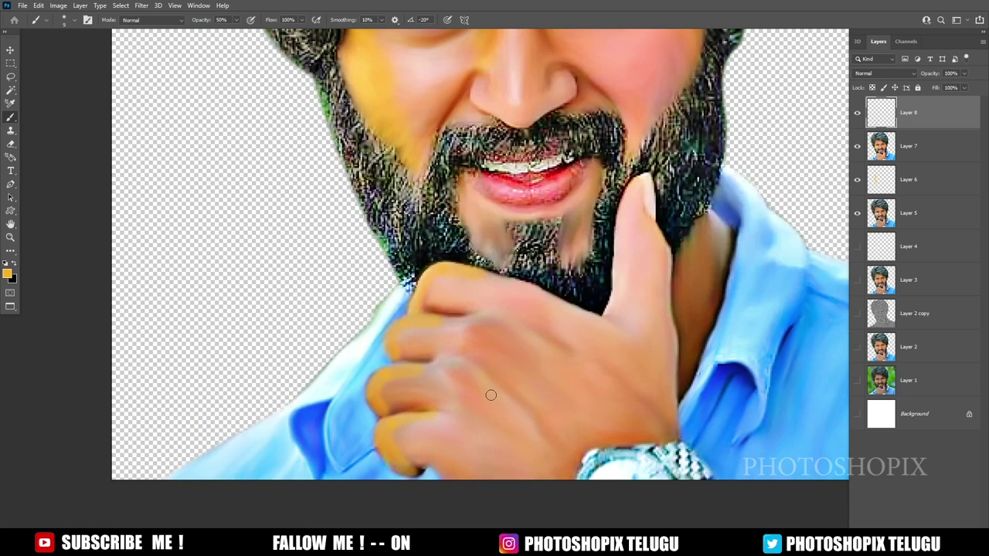
Step: Paint orange over the back of the hand with a much larger brush
{"action": "key", "text": "bracketright"}
{"action": "key", "text": "bracketright"}
{"action": "key", "text": "bracketright"}
{"action": "key", "text": "bracketright"}
{"action": "key", "text": "bracketright"}
{"action": "key", "text": "bracketright"}
{"action": "key", "text": "bracketright"}
{"action": "left_click_drag", "start_coordinate": [486, 348], "coordinate": [511, 427]}
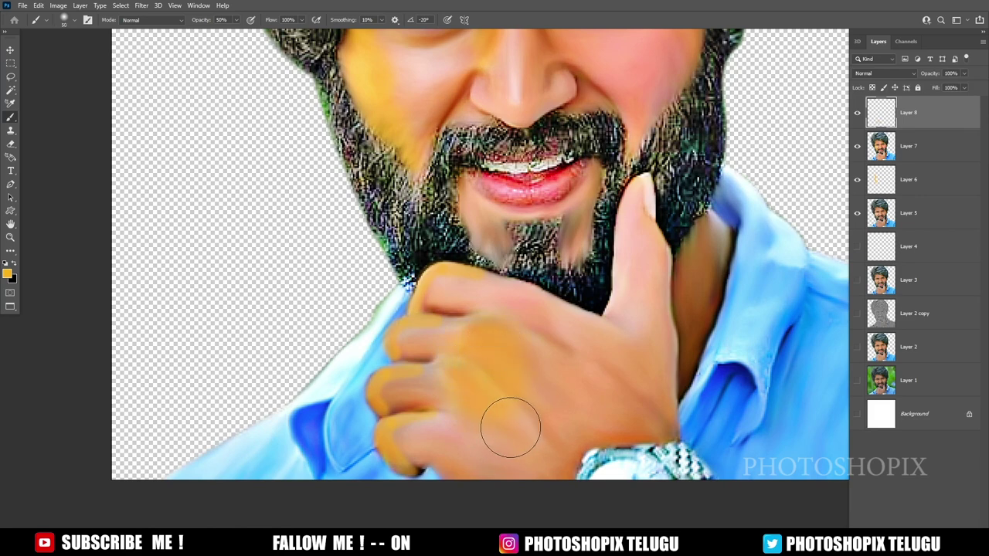
{"action": "scroll", "coordinate": [602, 417], "scroll_direction": "up", "scroll_amount": 1}
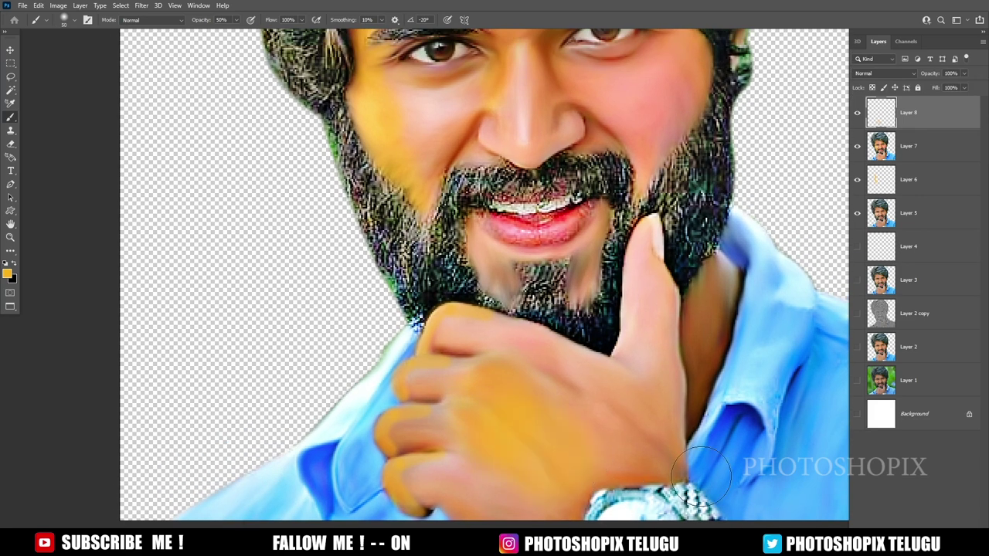
{"action": "scroll", "coordinate": [515, 413], "scroll_direction": "down", "scroll_amount": 2}
{"action": "key", "text": "e"}
{"action": "scroll", "coordinate": [533, 388], "scroll_direction": "up", "scroll_amount": 2}
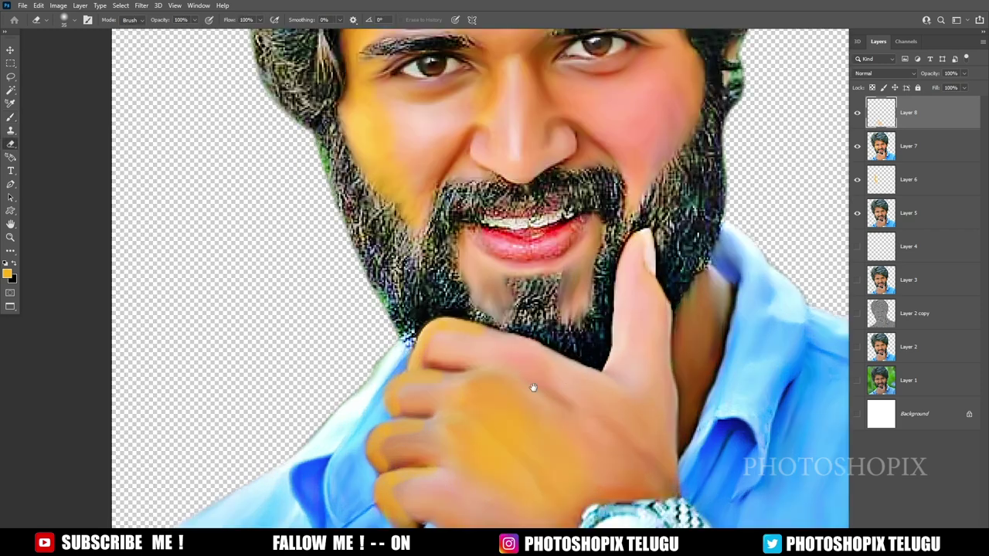
{"action": "scroll", "coordinate": [463, 409], "scroll_direction": "down", "scroll_amount": 2}
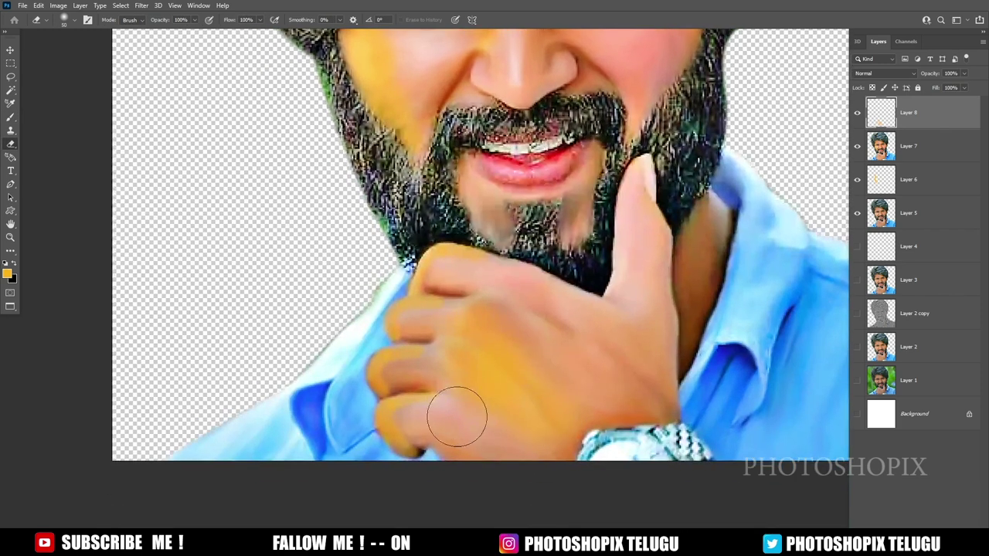
{"action": "scroll", "coordinate": [584, 402], "scroll_direction": "down", "scroll_amount": 1}
{"action": "key", "text": "v"}
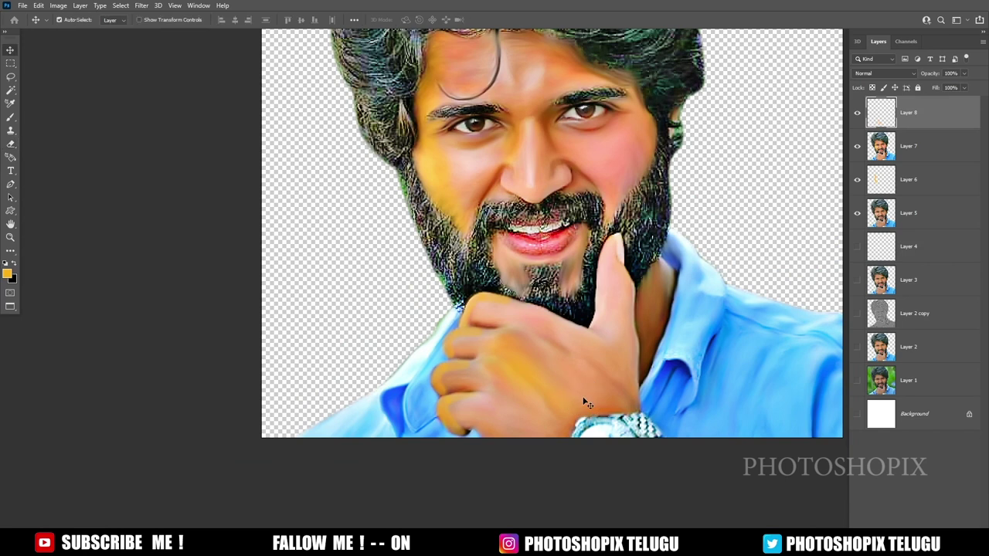
{"action": "scroll", "coordinate": [586, 403], "scroll_direction": "up", "scroll_amount": 1}
Step: Set Layer 8 to the Color blend mode at 75% opacity
{"action": "left_click", "coordinate": [880, 74]}
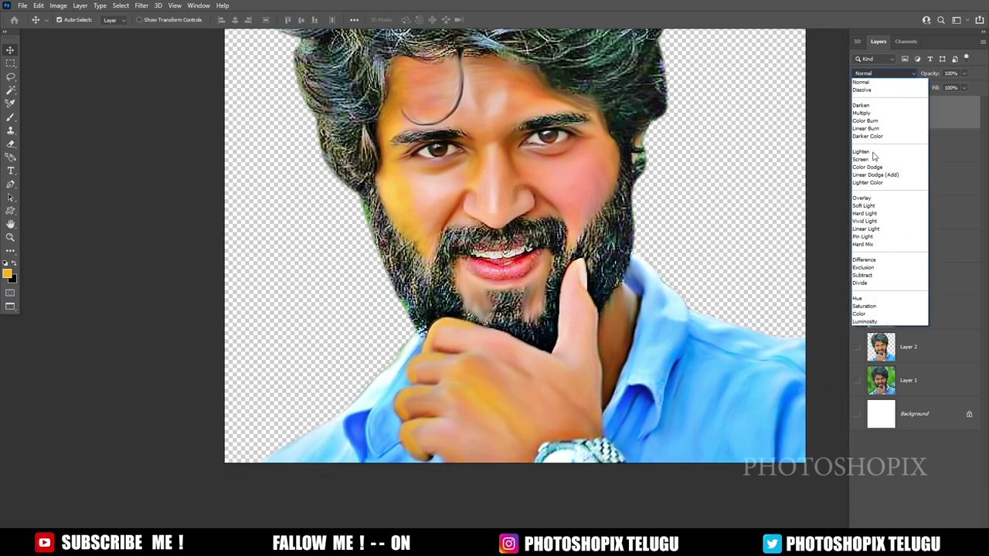
{"action": "left_click", "coordinate": [875, 313]}
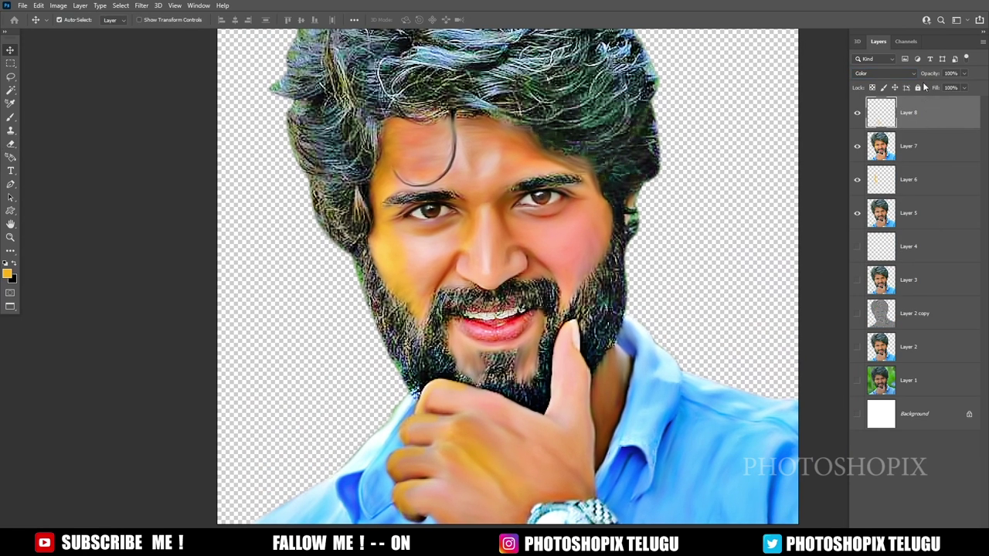
{"action": "left_click_drag", "start_coordinate": [929, 73], "coordinate": [931, 74]}
{"action": "scroll", "coordinate": [471, 232], "scroll_direction": "down", "scroll_amount": 3}
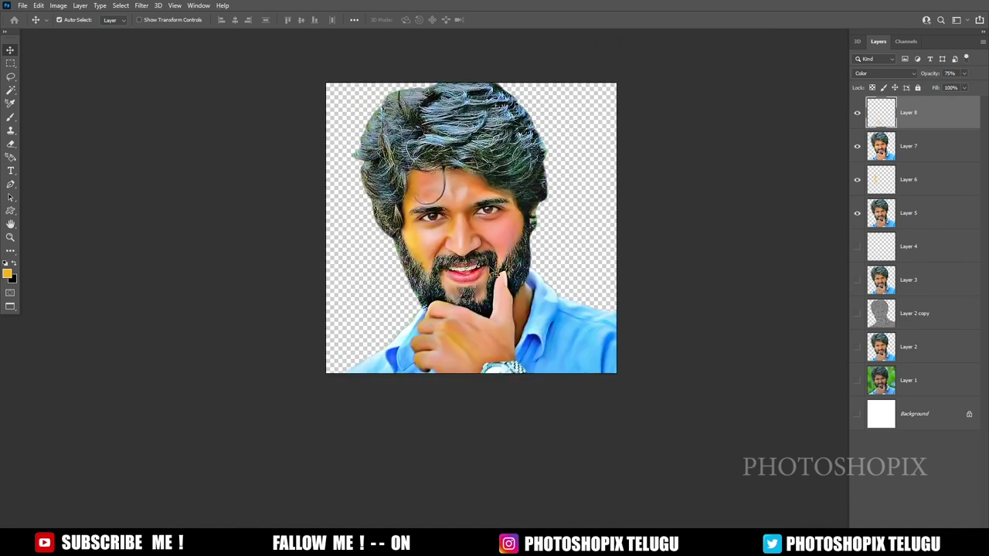
{"action": "scroll", "coordinate": [468, 351], "scroll_direction": "up", "scroll_amount": 3}
Step: Erase part of the orange tint from the hand with the Eraser
{"action": "key", "text": "e"}
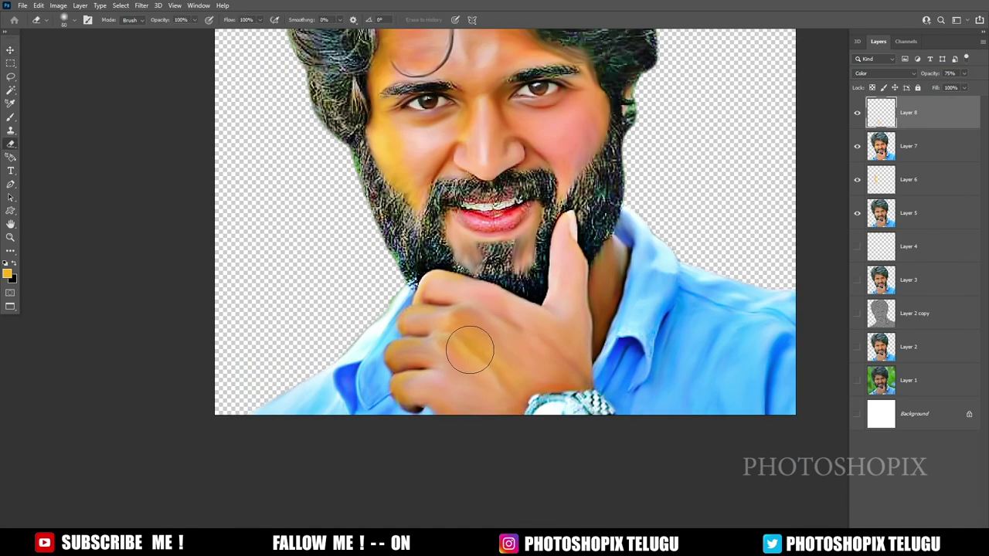
{"action": "mouse_move", "coordinate": [464, 342]}
{"action": "left_mouse_down"}
{"action": "mouse_move", "coordinate": [580, 425]}
{"action": "mouse_move", "coordinate": [530, 392]}
{"action": "mouse_move", "coordinate": [437, 394]}
{"action": "left_mouse_up"}
{"action": "scroll", "coordinate": [463, 380], "scroll_direction": "up", "scroll_amount": 1}
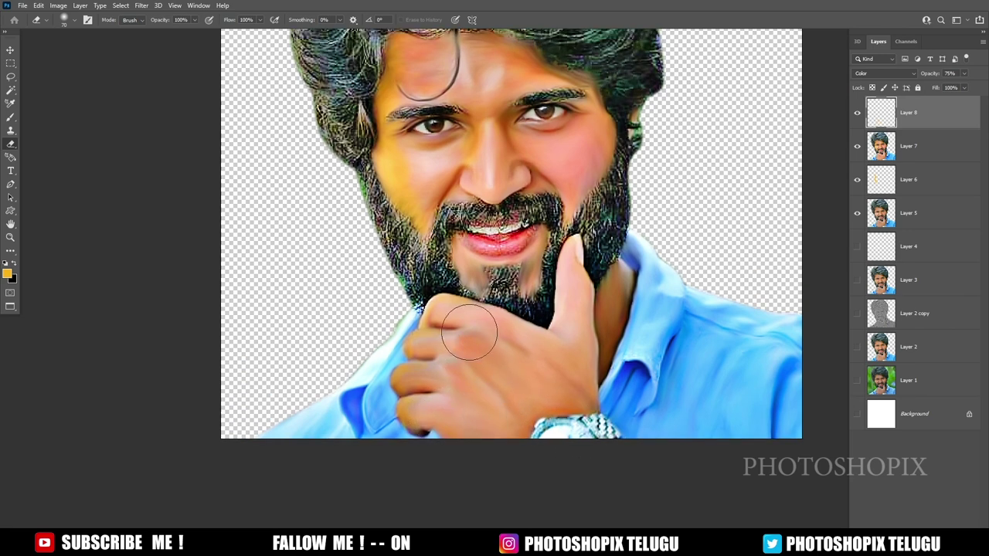
{"action": "key", "text": "v"}
{"action": "scroll", "coordinate": [495, 363], "scroll_direction": "up", "scroll_amount": 2}
{"action": "scroll", "coordinate": [501, 374], "scroll_direction": "down", "scroll_amount": 1}
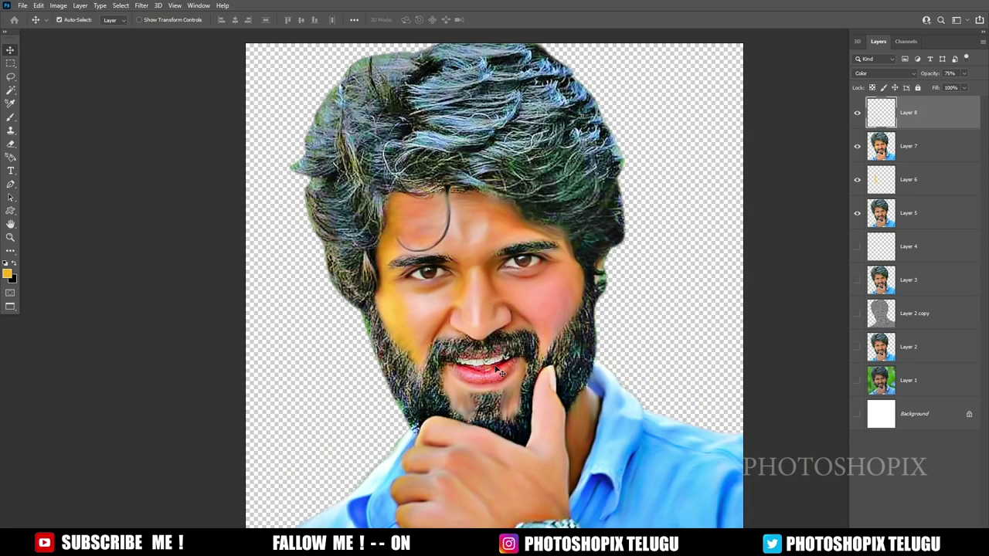
Step: Shift the portrait's hue to +3 with Hue/Saturation
{"action": "key", "text": "ctrl+u"}
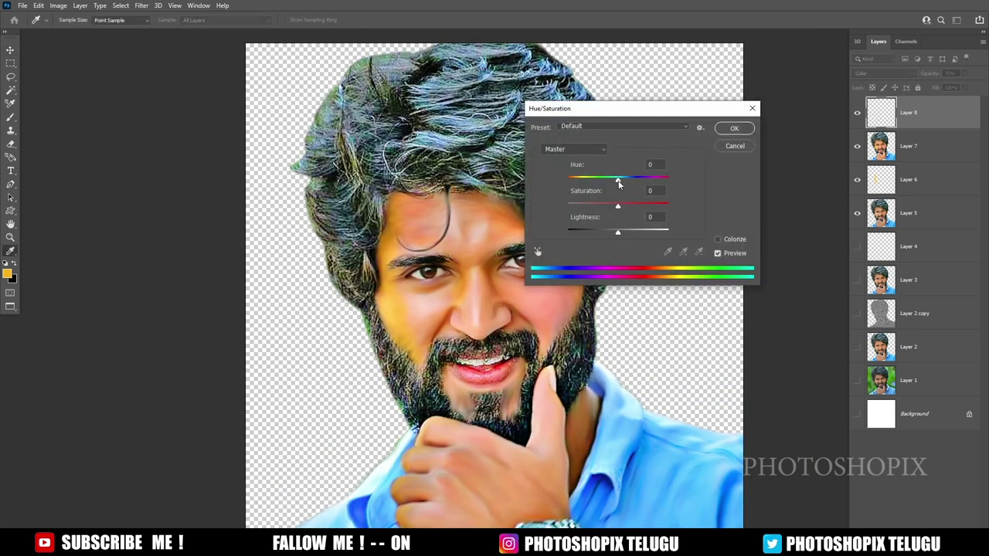
{"action": "left_click_drag", "start_coordinate": [618, 183], "coordinate": [649, 206]}
{"action": "key", "text": "Return"}
{"action": "key", "text": "v"}
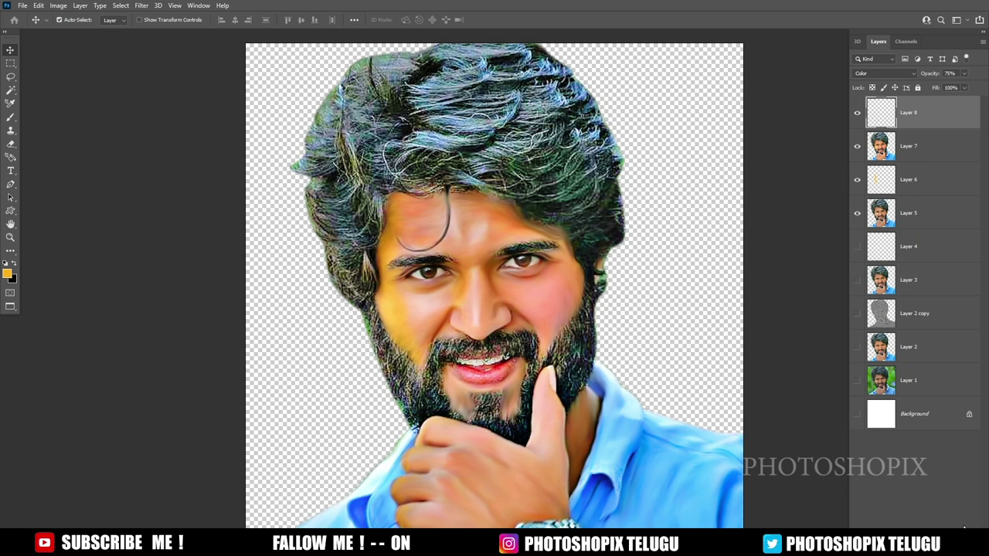
Step: Add Layer 9 on top and stamp a merged copy of all visible layers into it
{"action": "left_click", "coordinate": [963, 529]}
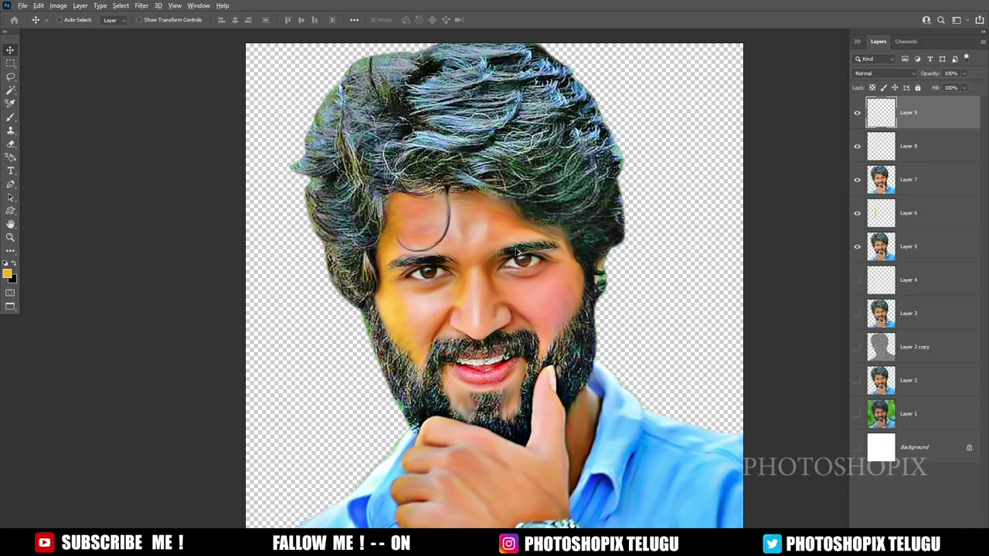
{"action": "key", "text": "ctrl+shift+alt+e"}
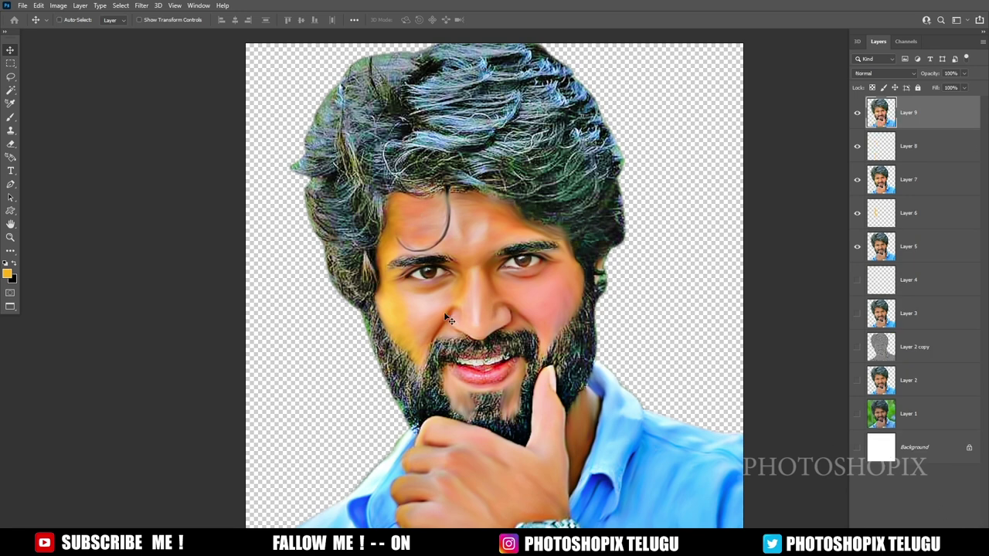
{"action": "key", "text": "ctrl+minus"}
{"action": "key", "text": "ctrl+plus"}
{"action": "key", "text": "ctrl+plus"}
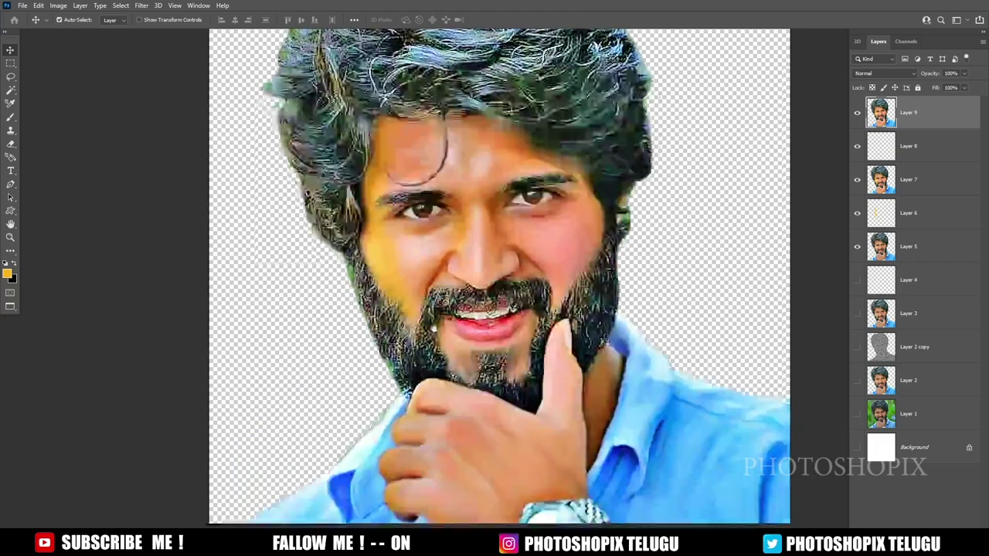
{"action": "scroll", "coordinate": [498, 278], "scroll_direction": "up", "scroll_amount": 2}
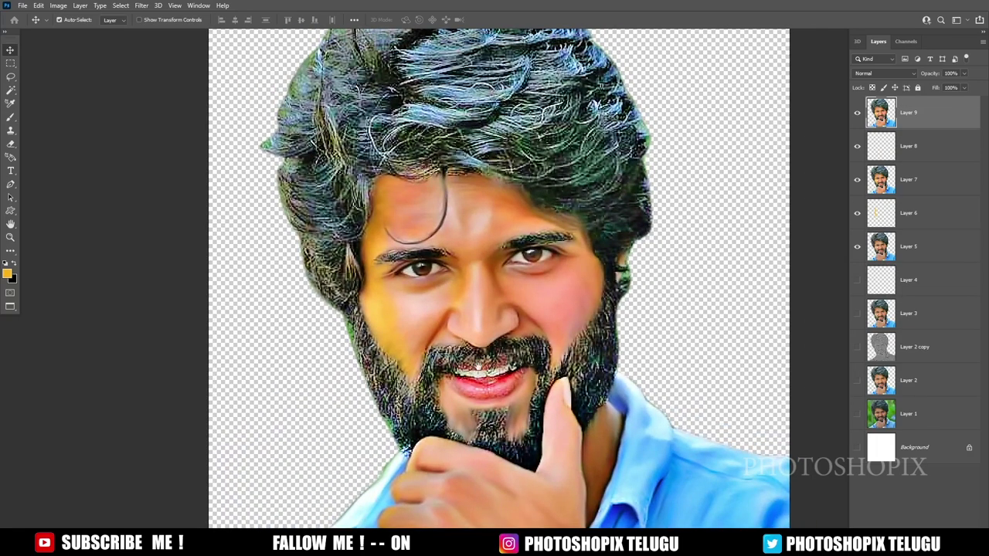
{"action": "left_click_drag", "start_coordinate": [525, 348], "coordinate": [506, 309]}
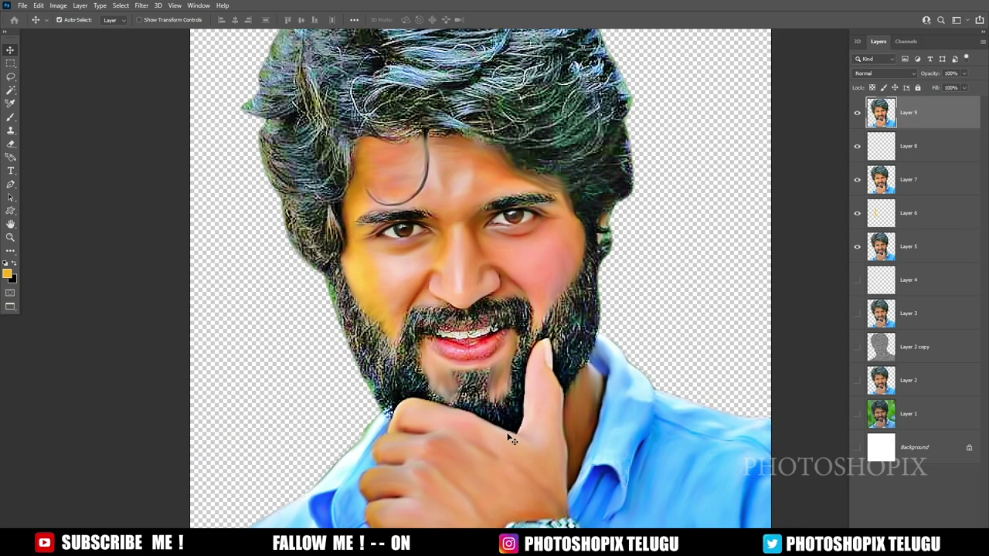
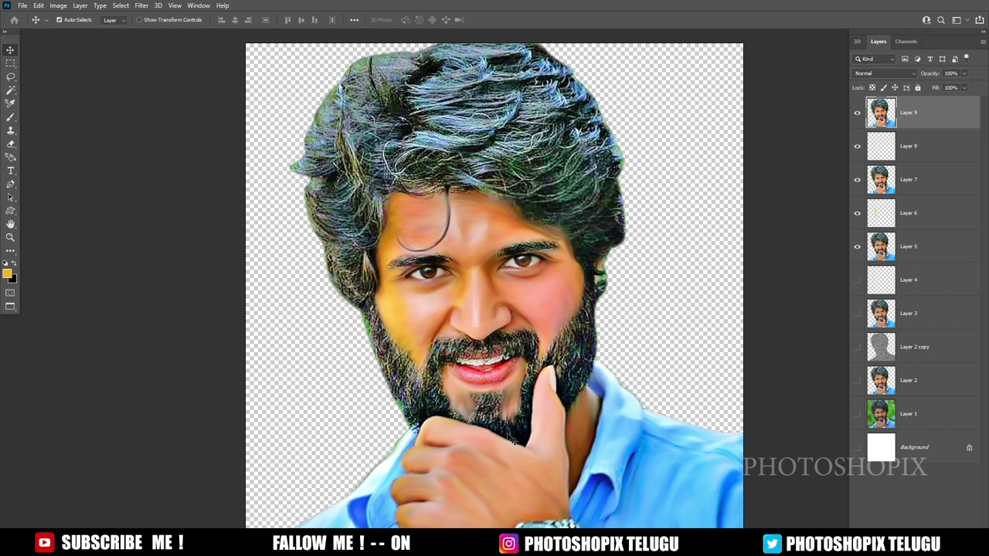
{"action": "key", "text": "ctrl"}
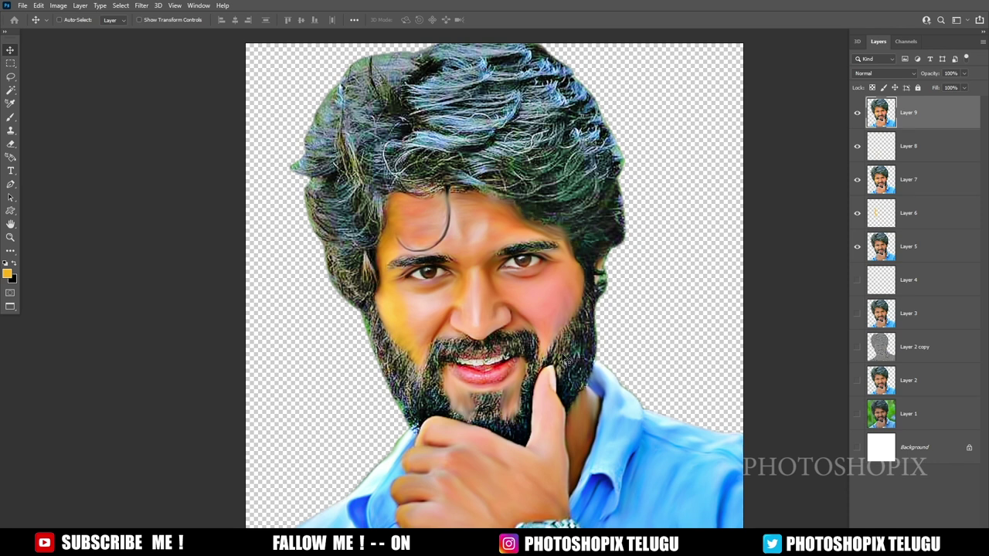
{"action": "key", "text": "ctrl"}
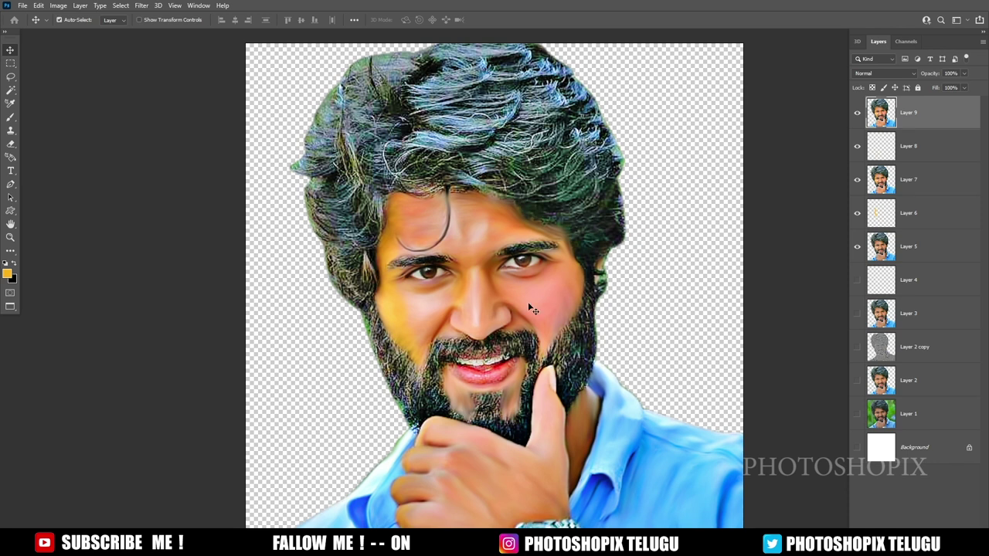